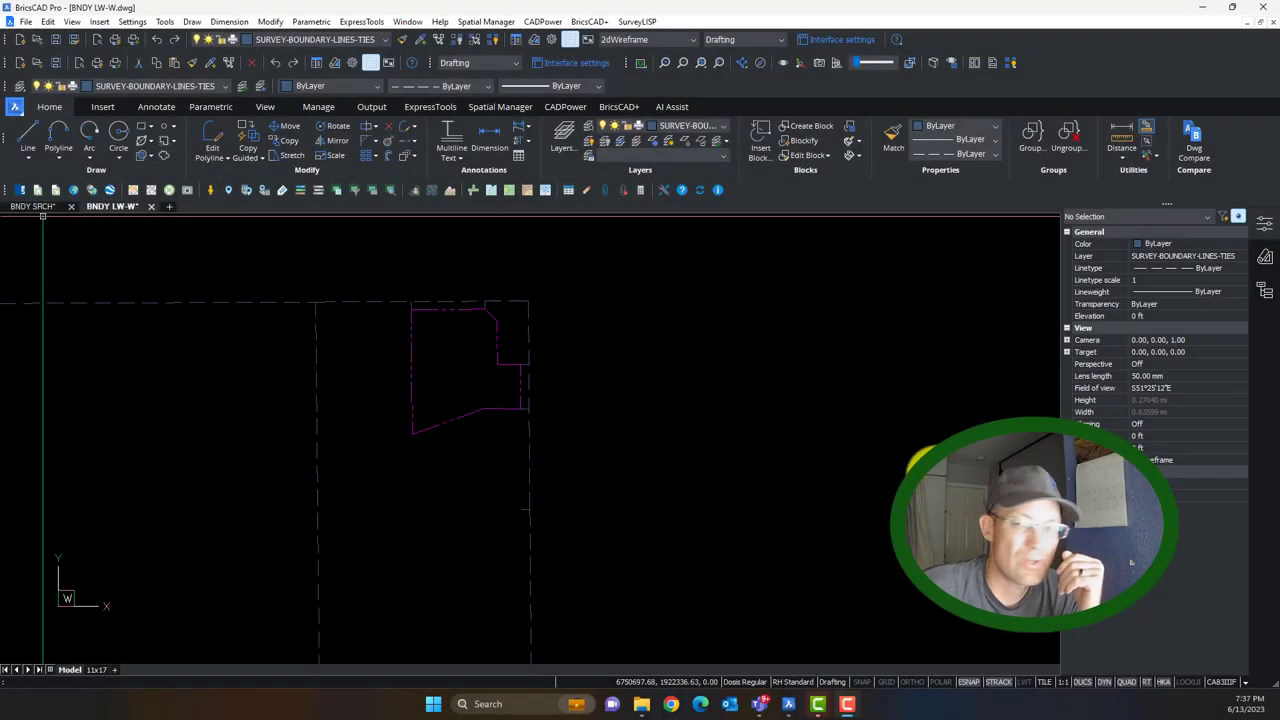
Examine the dashed tie lines around the magenta parcel in BNDY LW-W and compare them with the selected lines in BNDY SRCH.
left_click(943, 477)
left_click(829, 417)
left_click(350, 343)
scroll(355, 362, "down", 3)
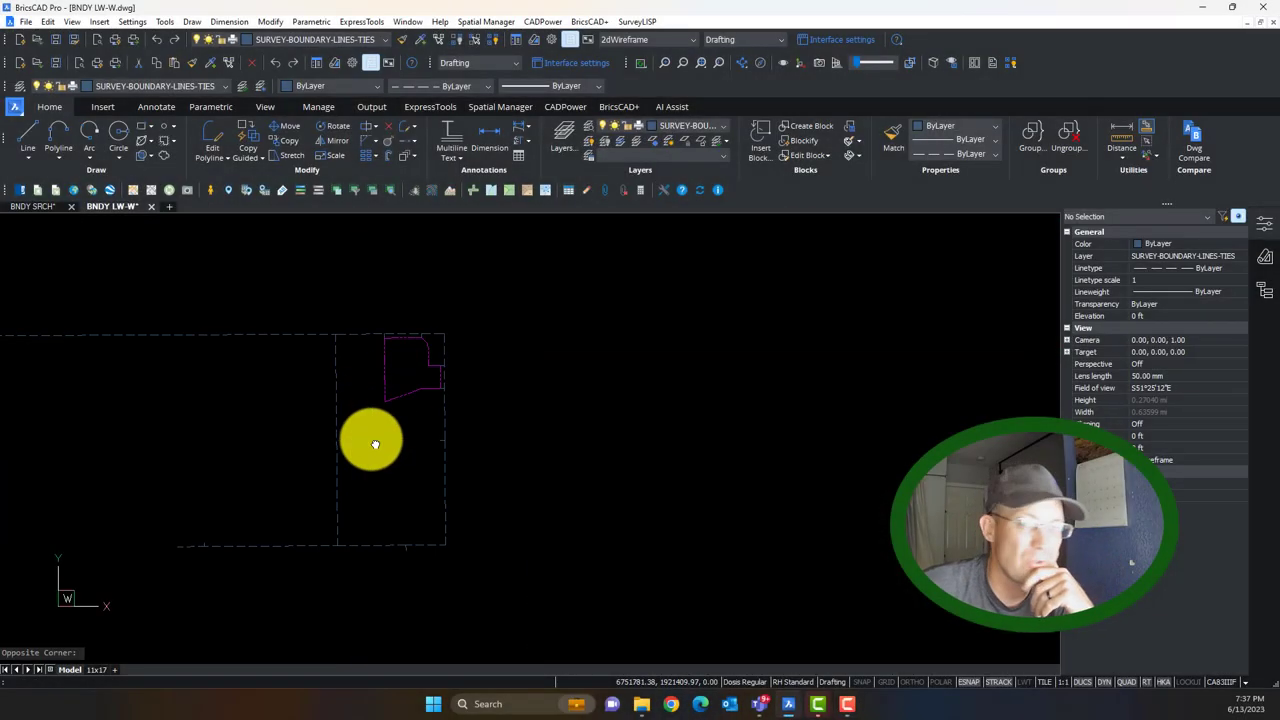
middle_click_drag(371, 437, 480, 380)
middle_click_drag(505, 431, 597, 483)
scroll(564, 372, "up", 2)
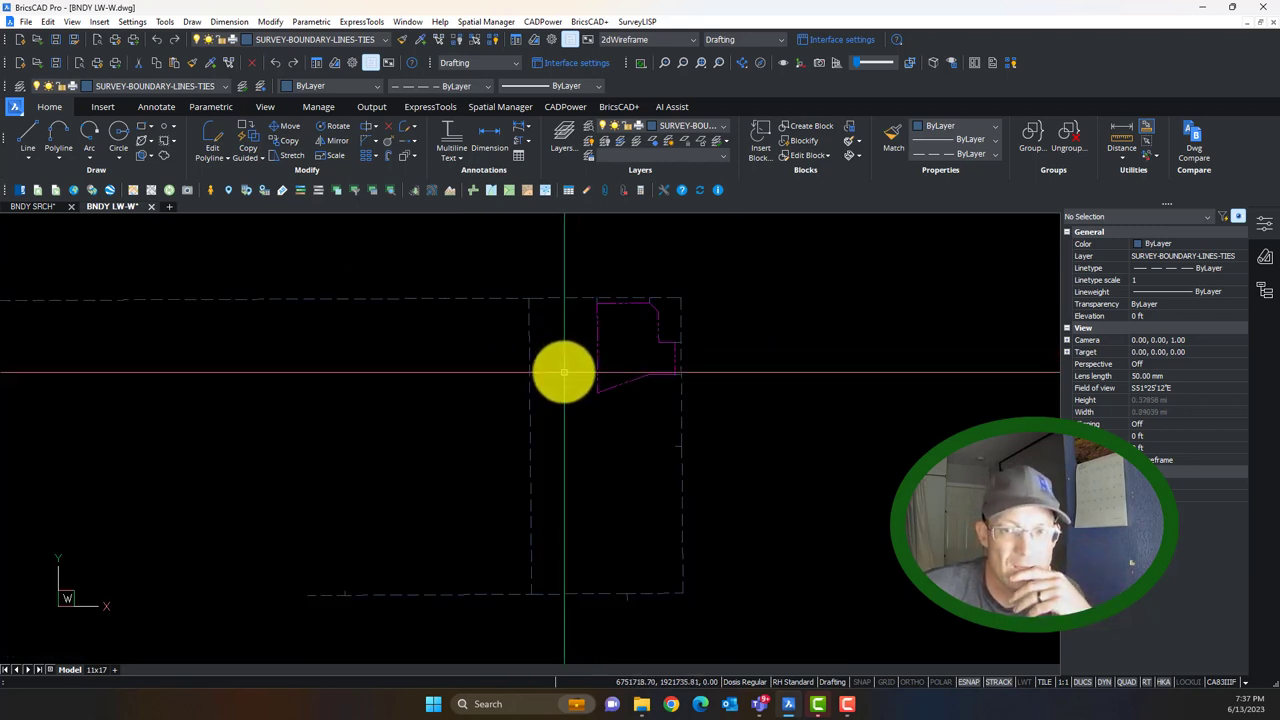
left_click(40, 208)
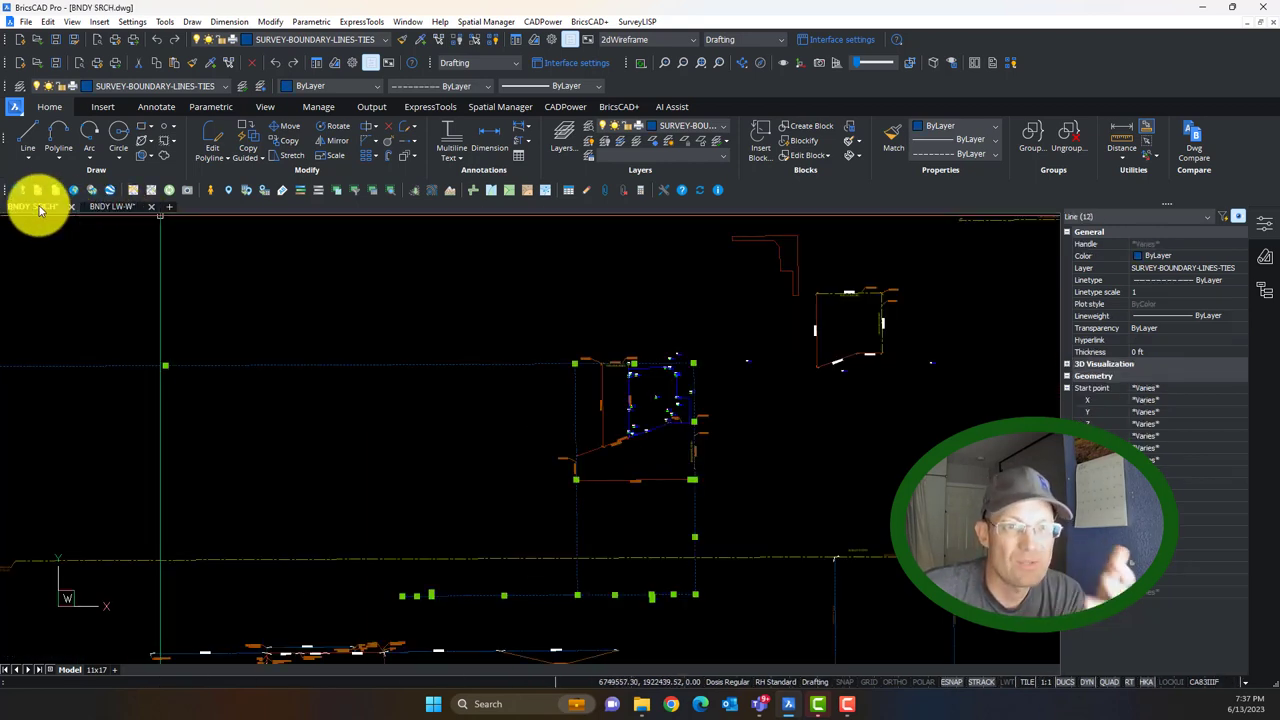
mouse_move(789, 394)
middle_mouse_down()
mouse_move(734, 449)
mouse_move(689, 437)
middle_mouse_up()
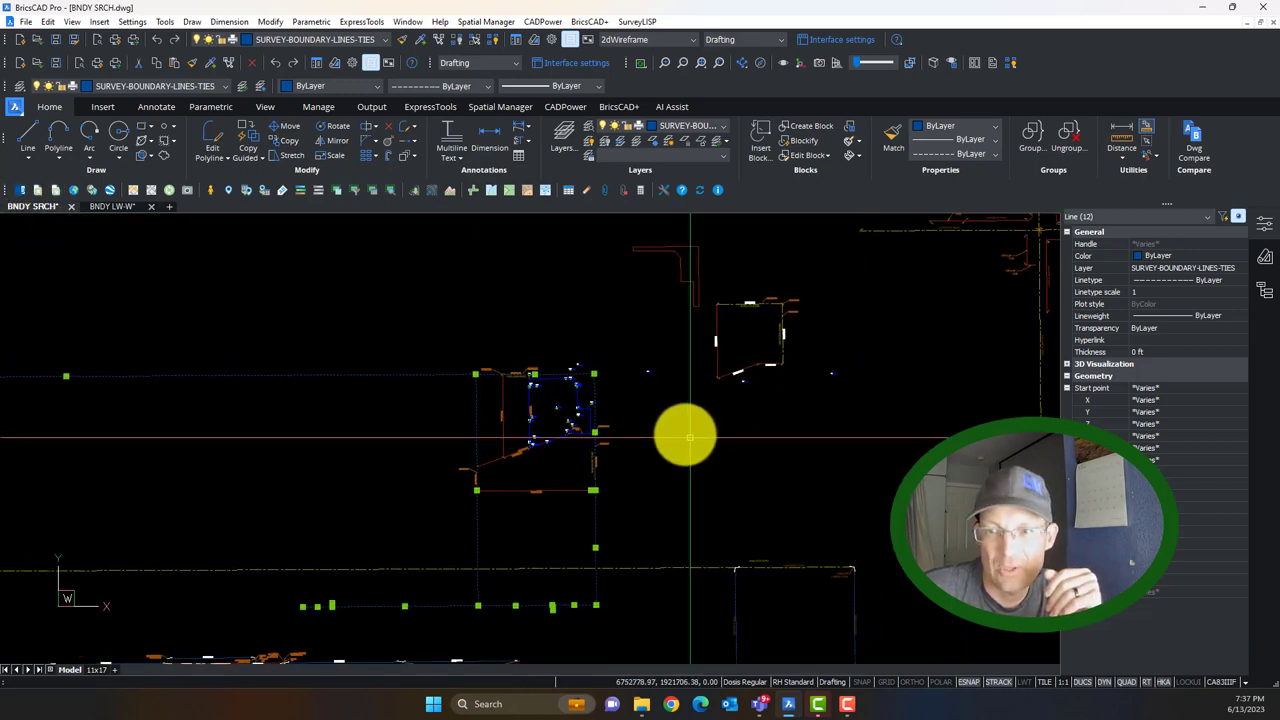
scroll(685, 435, "down", 2)
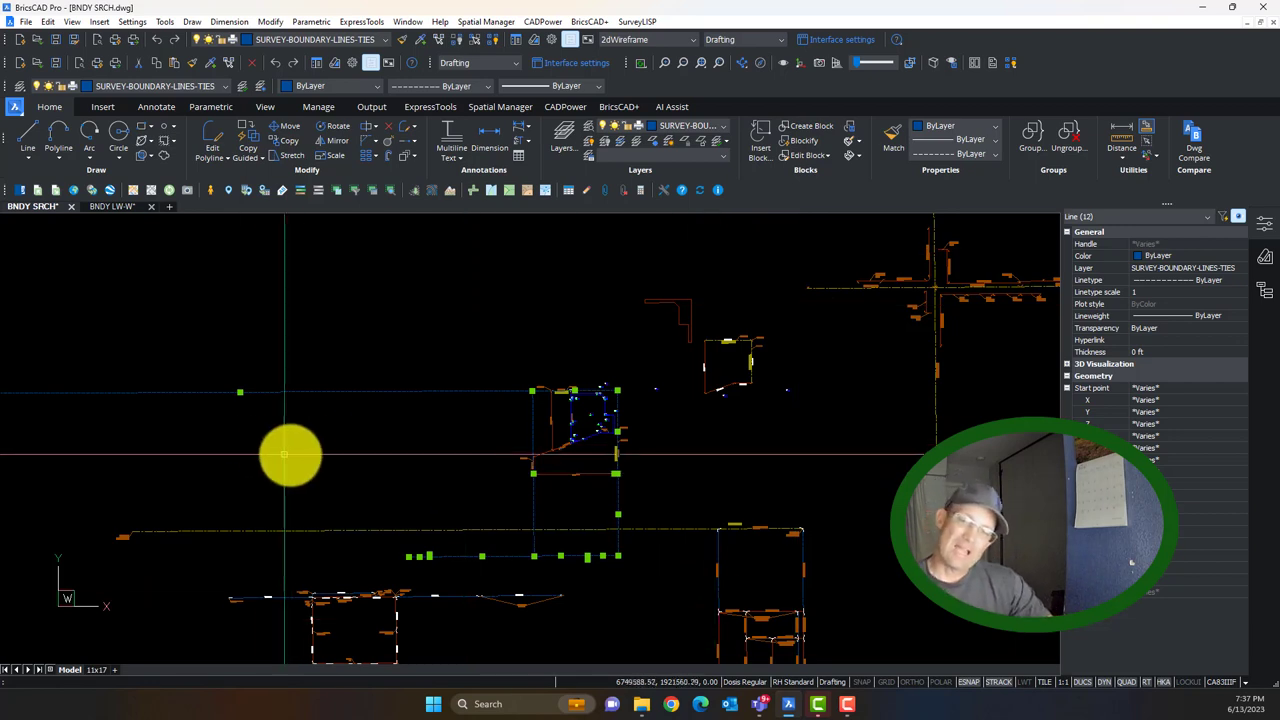
In BNDY LW-W, select the north and east boundary tie lines to check their segments and clear the selection.
left_click(110, 207)
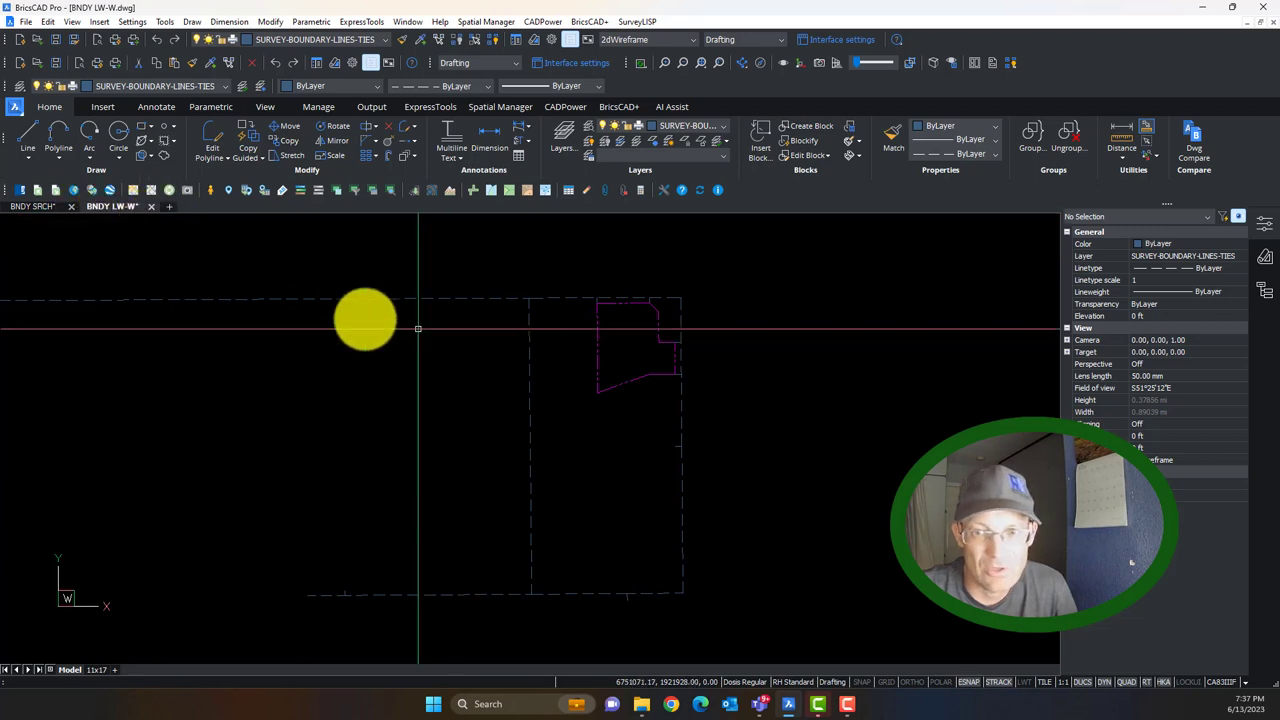
left_click(383, 299)
left_click(591, 298)
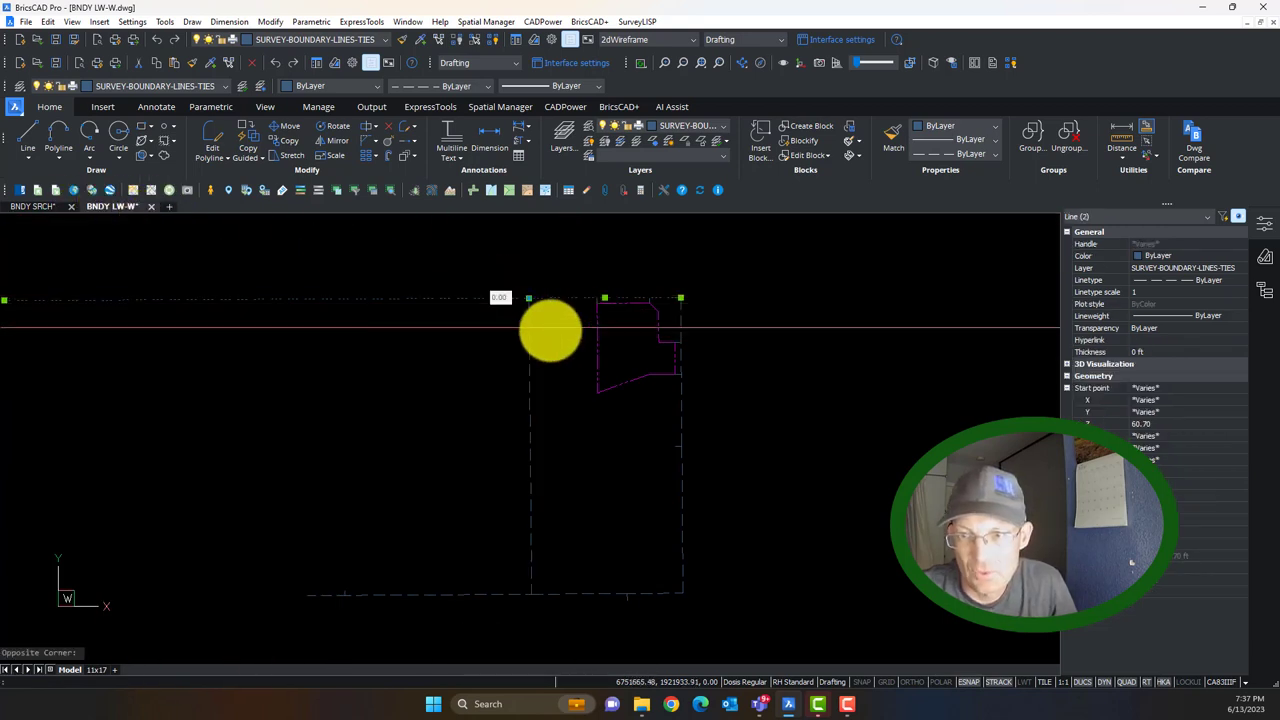
left_click(731, 597)
left_click(680, 506)
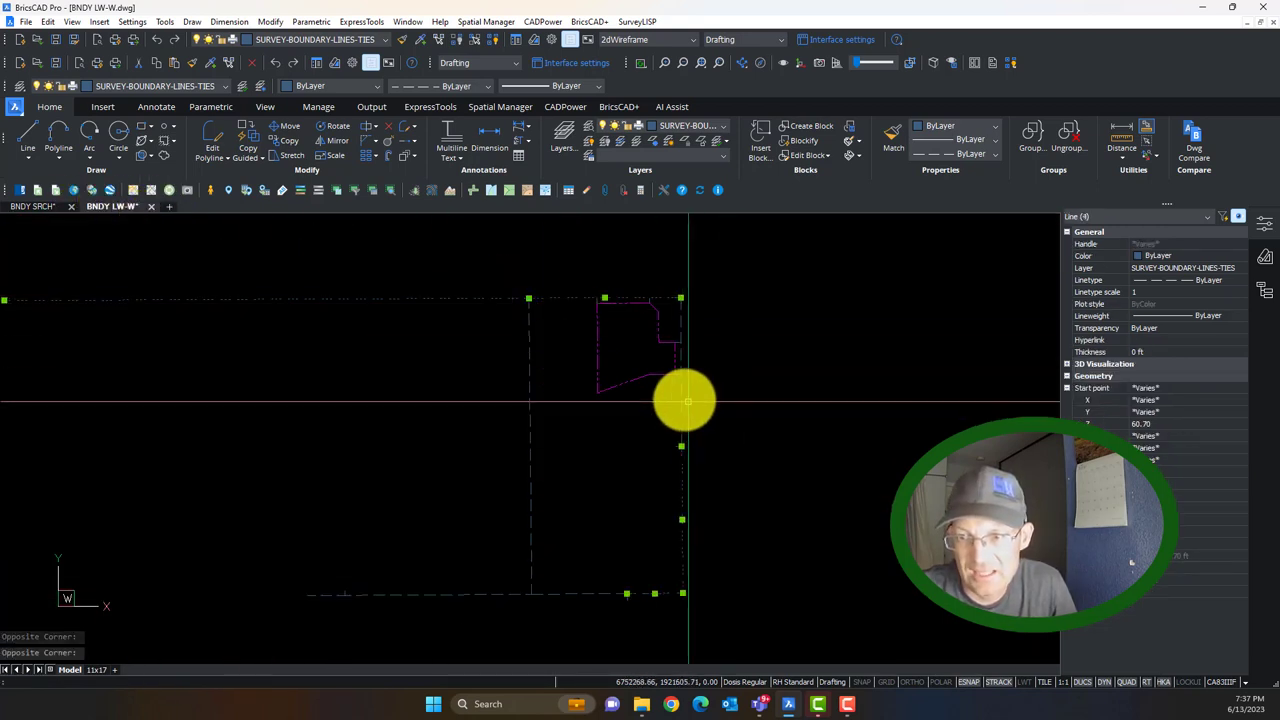
left_click_drag(688, 401, 675, 427)
key("Escape")
Select the segments along the southern dashed tie line to check them and clear the selection.
left_click(605, 617)
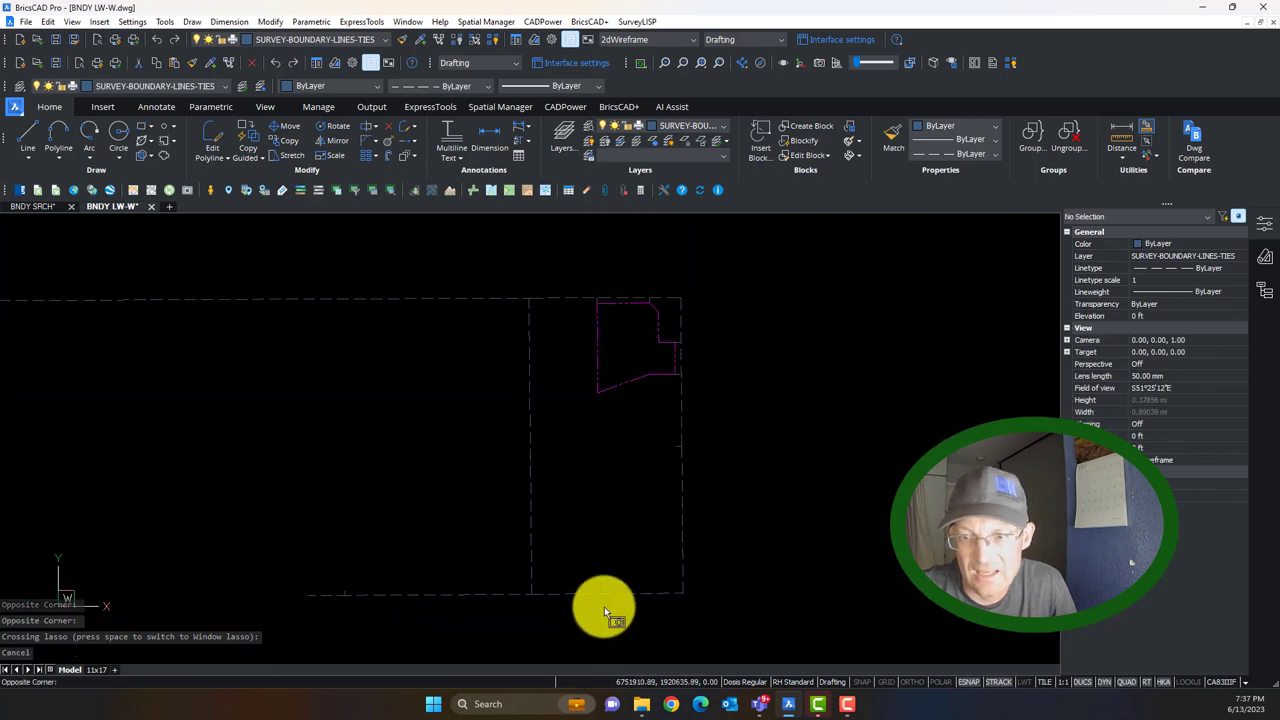
left_click(591, 565)
left_click(661, 606)
left_click(655, 581)
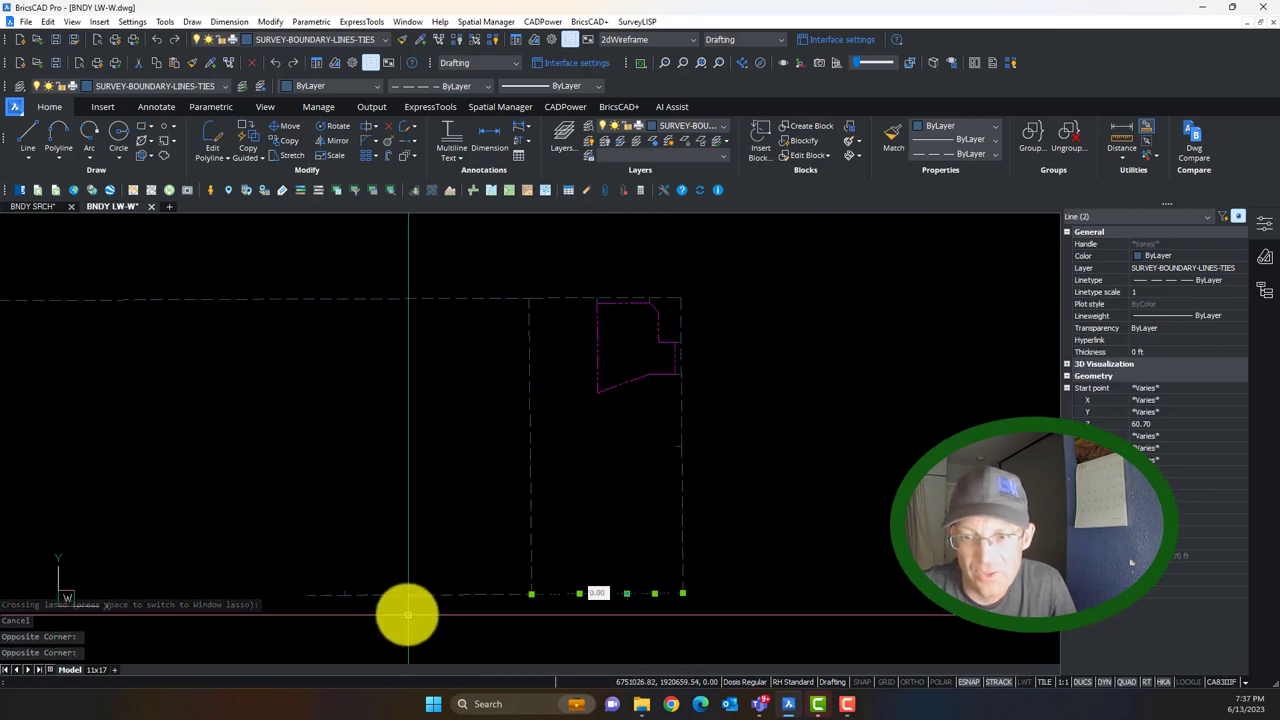
left_click(463, 623)
left_click(431, 563)
left_click_drag(317, 609, 300, 553)
left_click(298, 553)
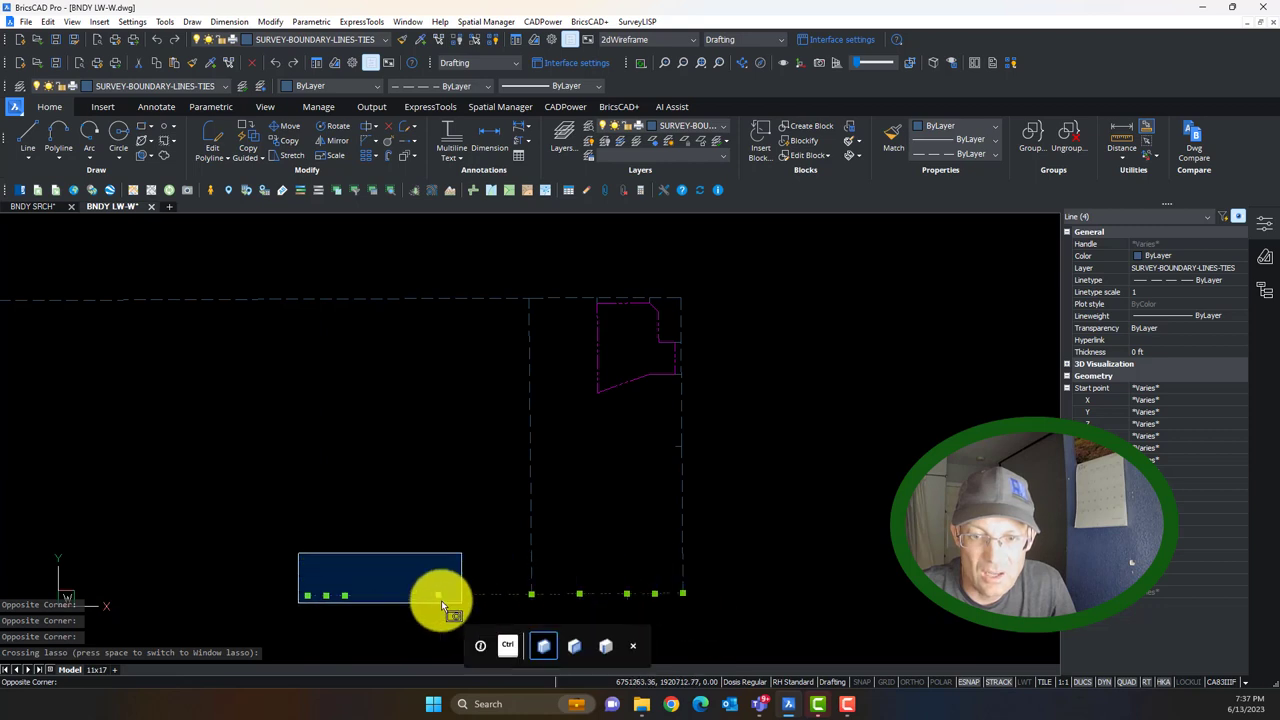
left_click_drag(441, 600, 440, 601)
key("Escape")
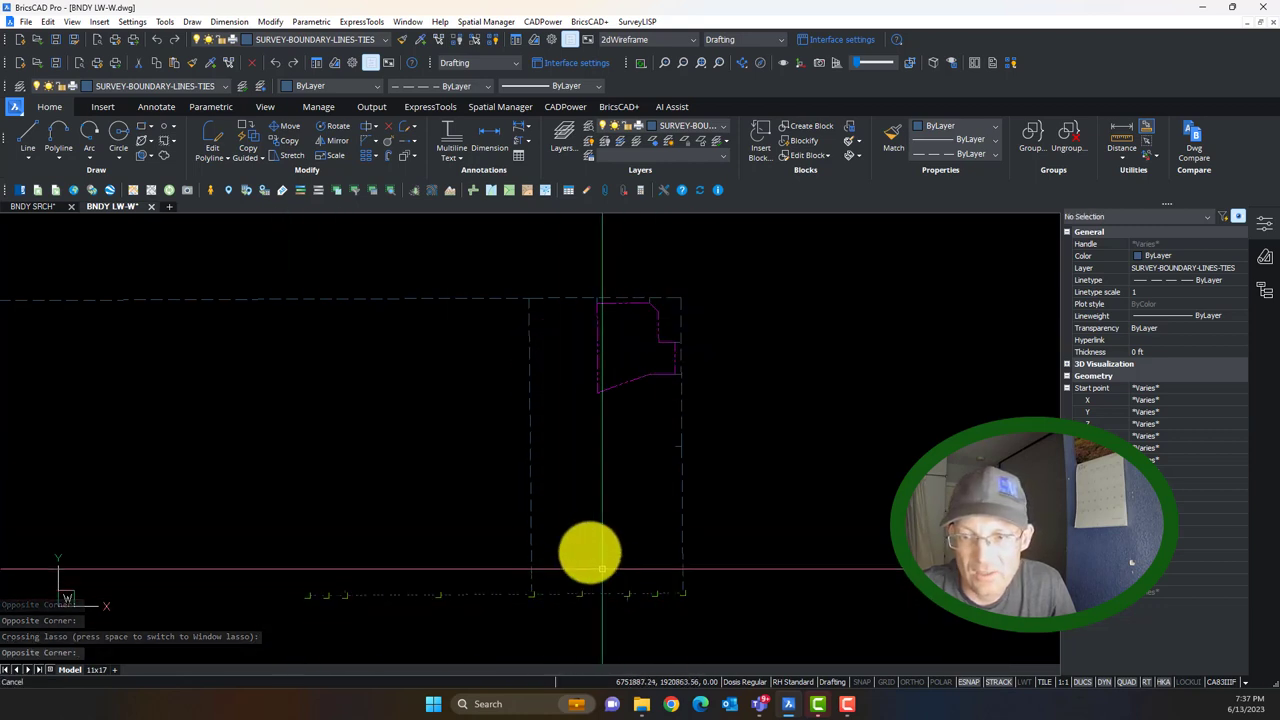
left_click_drag(546, 517, 515, 391)
key("Escape")
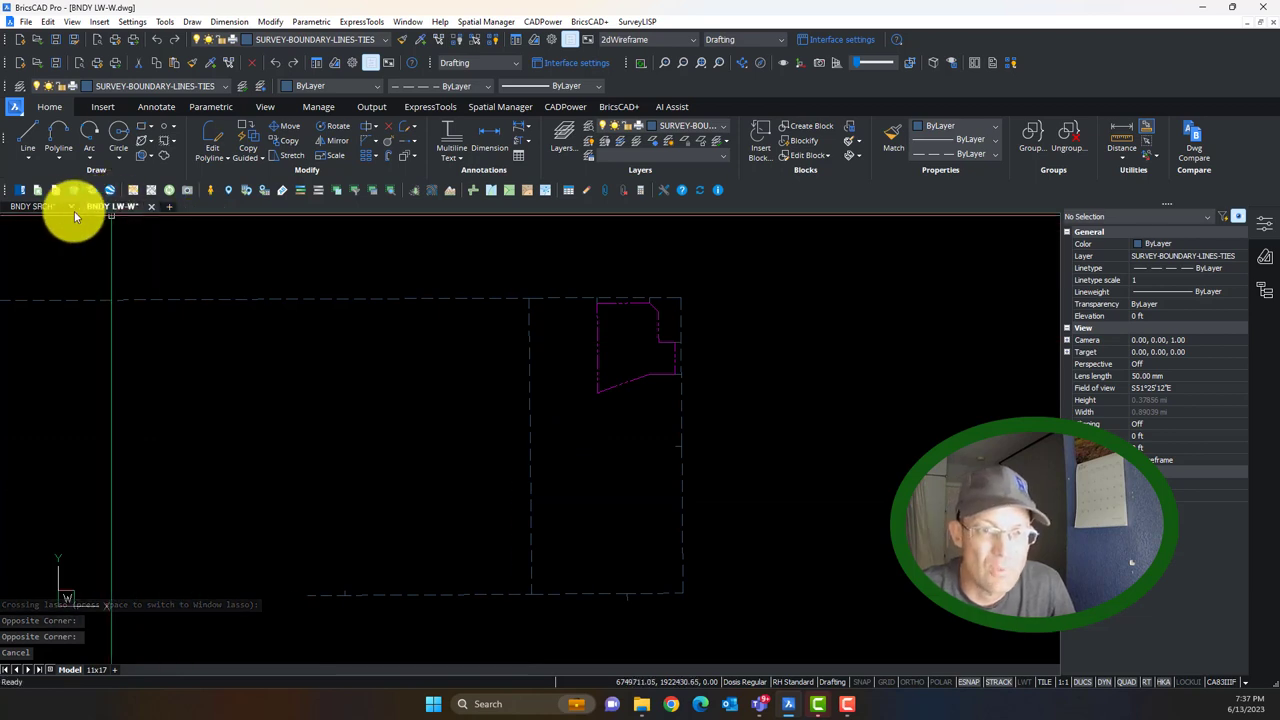
Examine the separate groups of record linework in BNDY SRCH, including the road intersection and parcel figures, against BNDY LW-W.
left_click(45, 210)
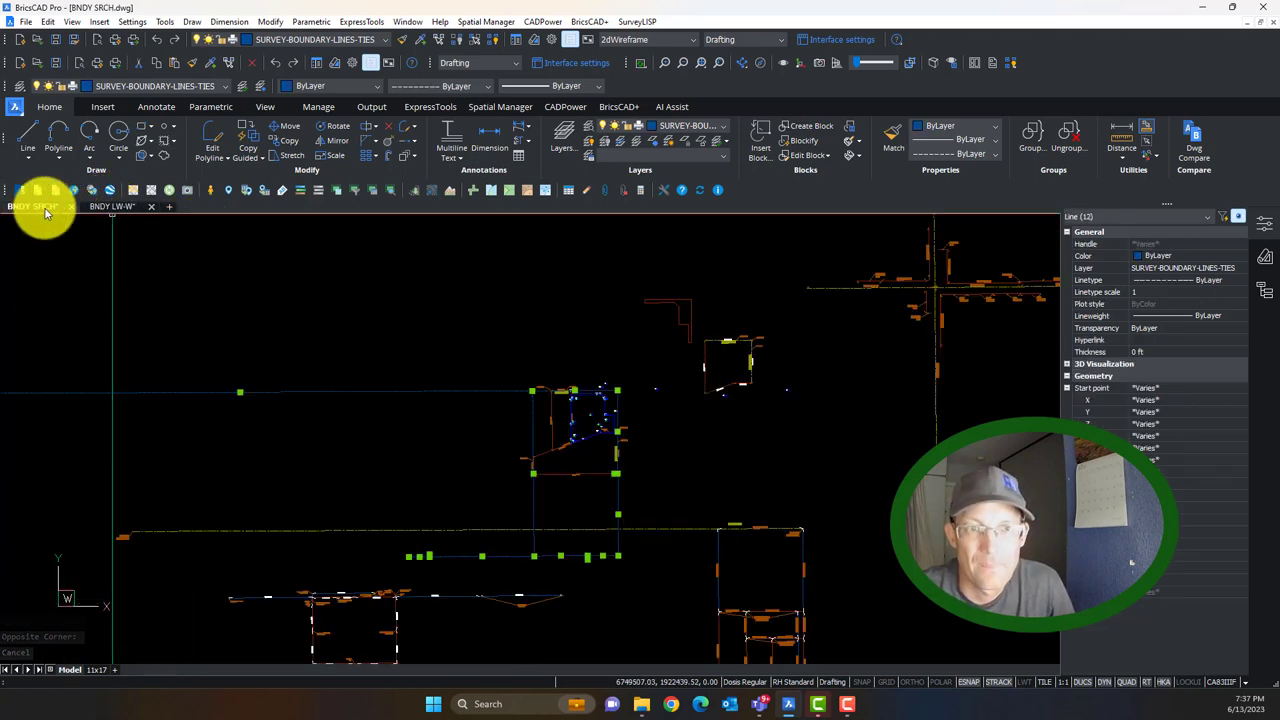
scroll(580, 500, "up", 3)
middle_click_drag(585, 496, 605, 471)
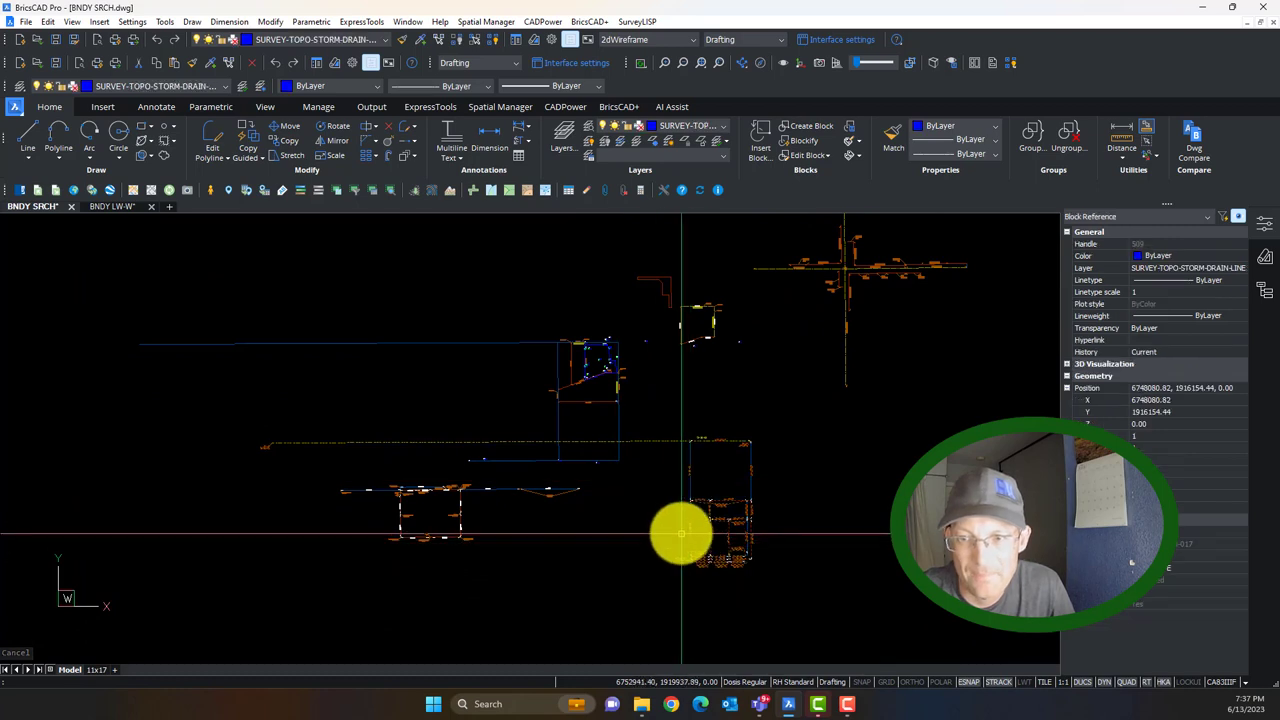
left_click(437, 556)
key("Escape")
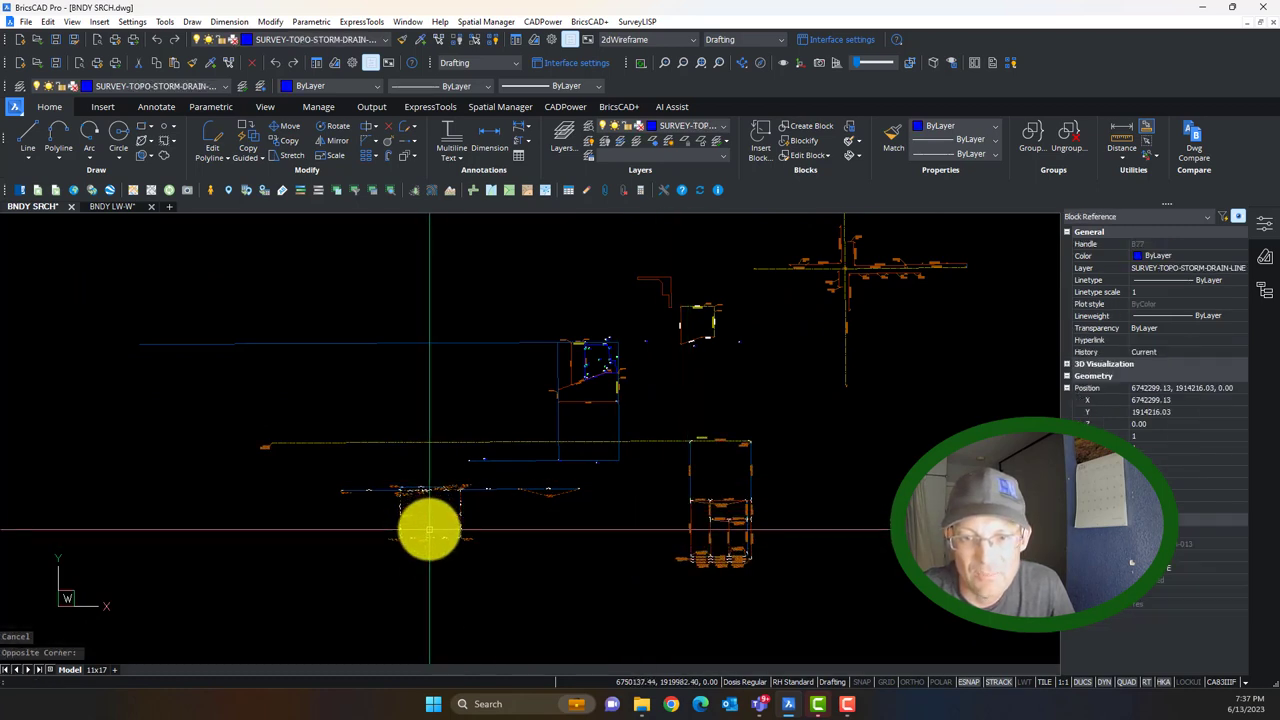
left_click(115, 207)
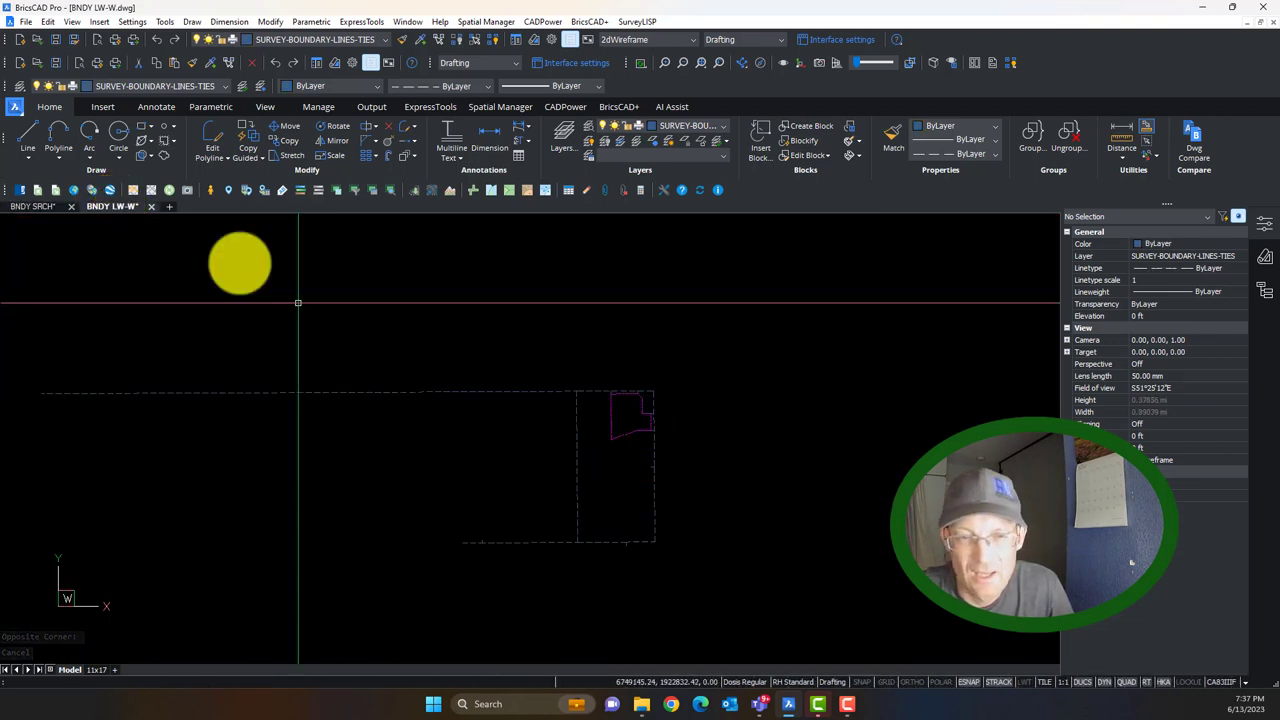
left_click(51, 204)
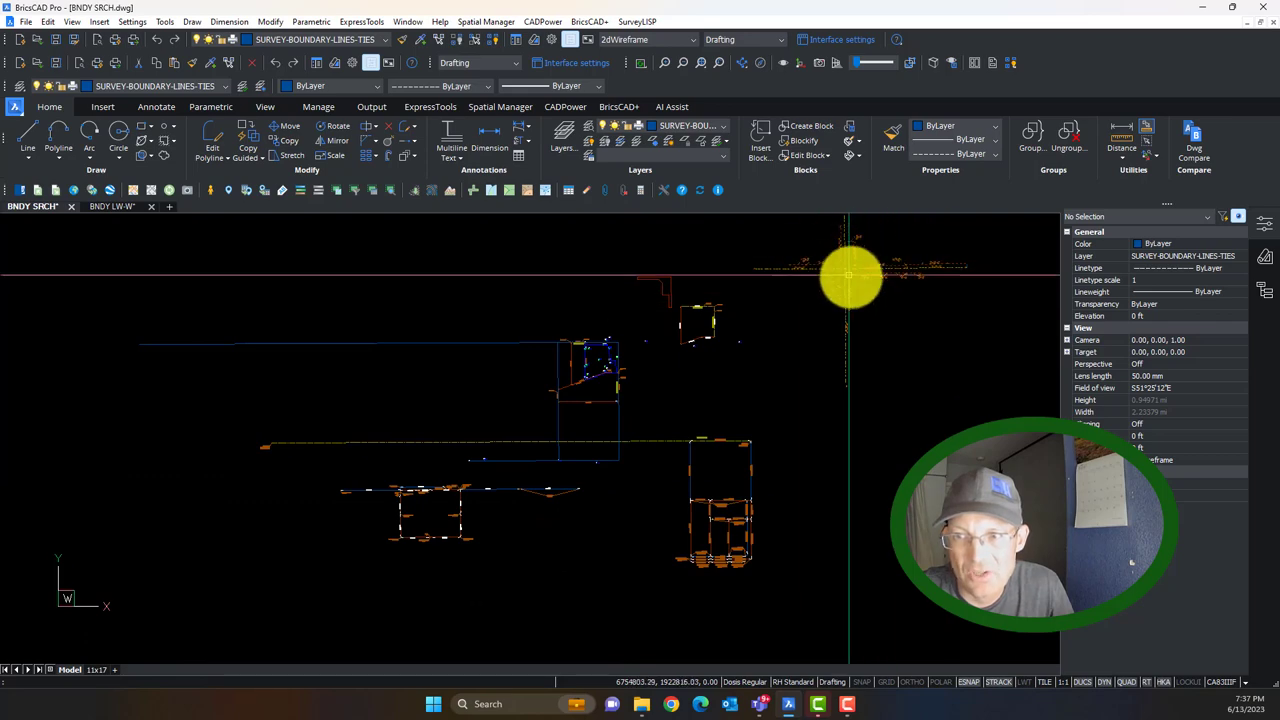
scroll(835, 260, "up", 6)
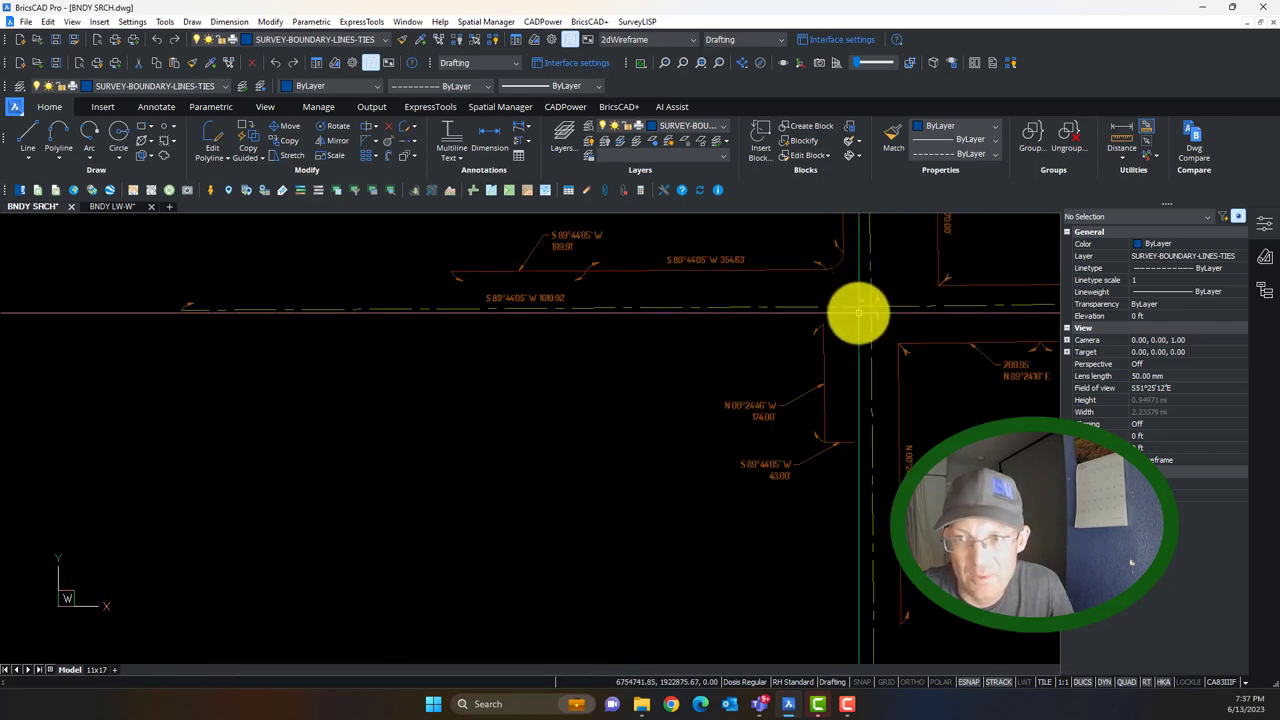
scroll(865, 300, "down", 2)
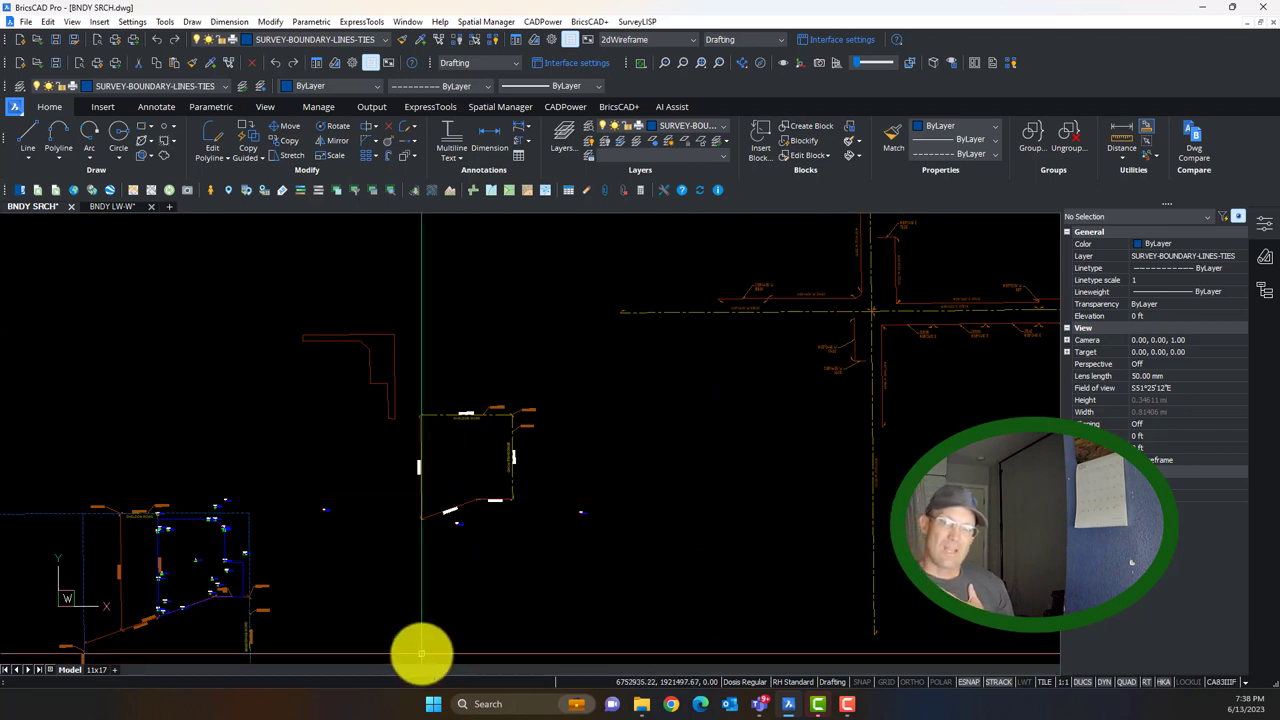
middle_click_drag(234, 543, 486, 343)
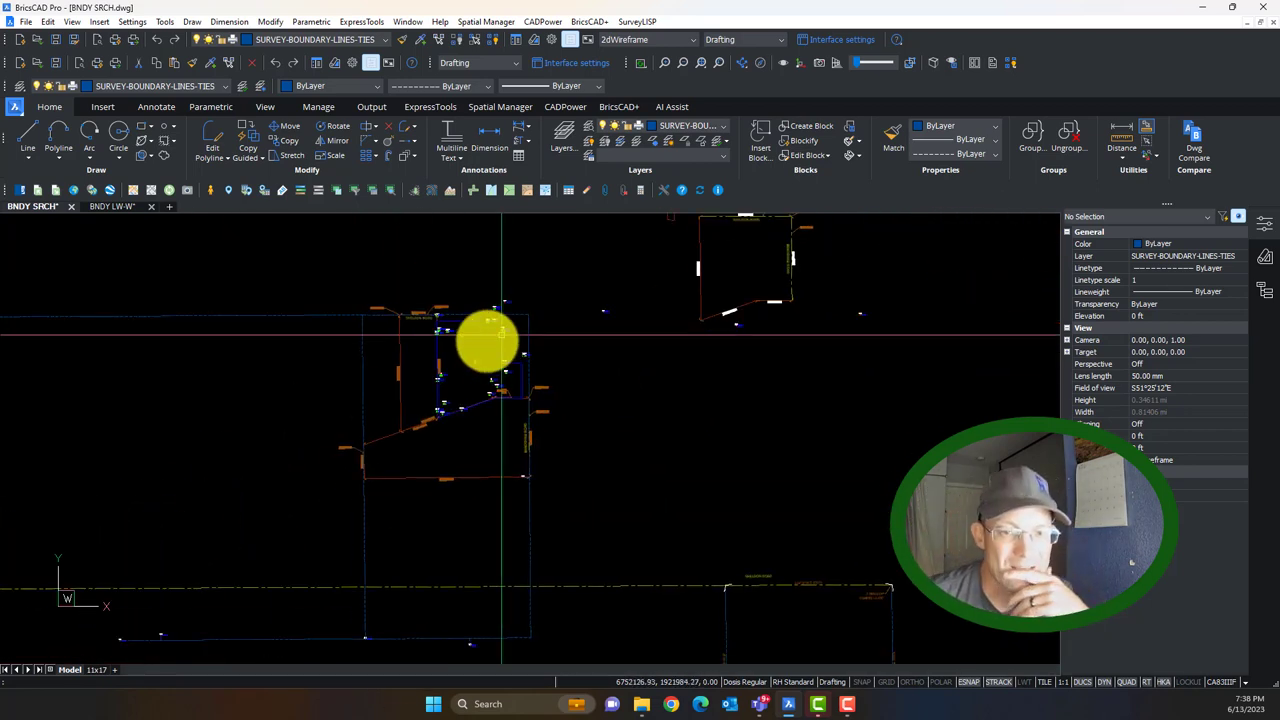
scroll(495, 513, "up", 5)
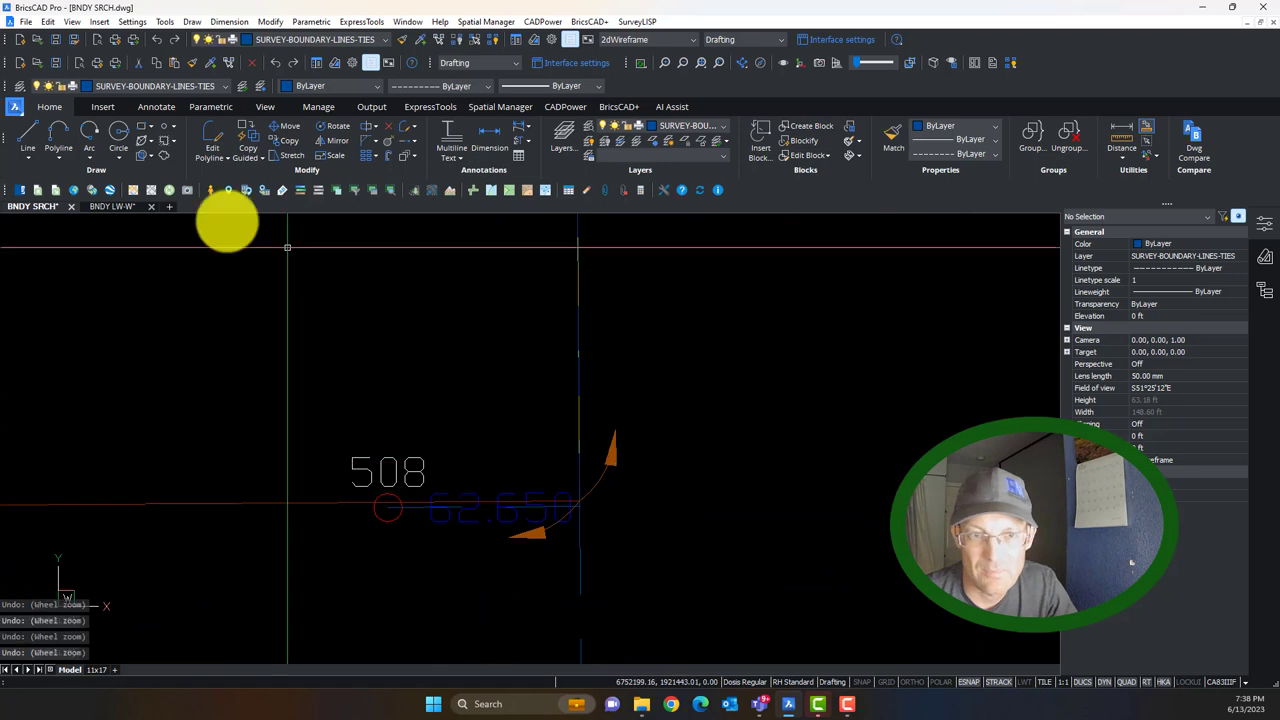
Close the BNDY SRCH drawing without saving its changes.
left_click(71, 206)
left_click(665, 346)
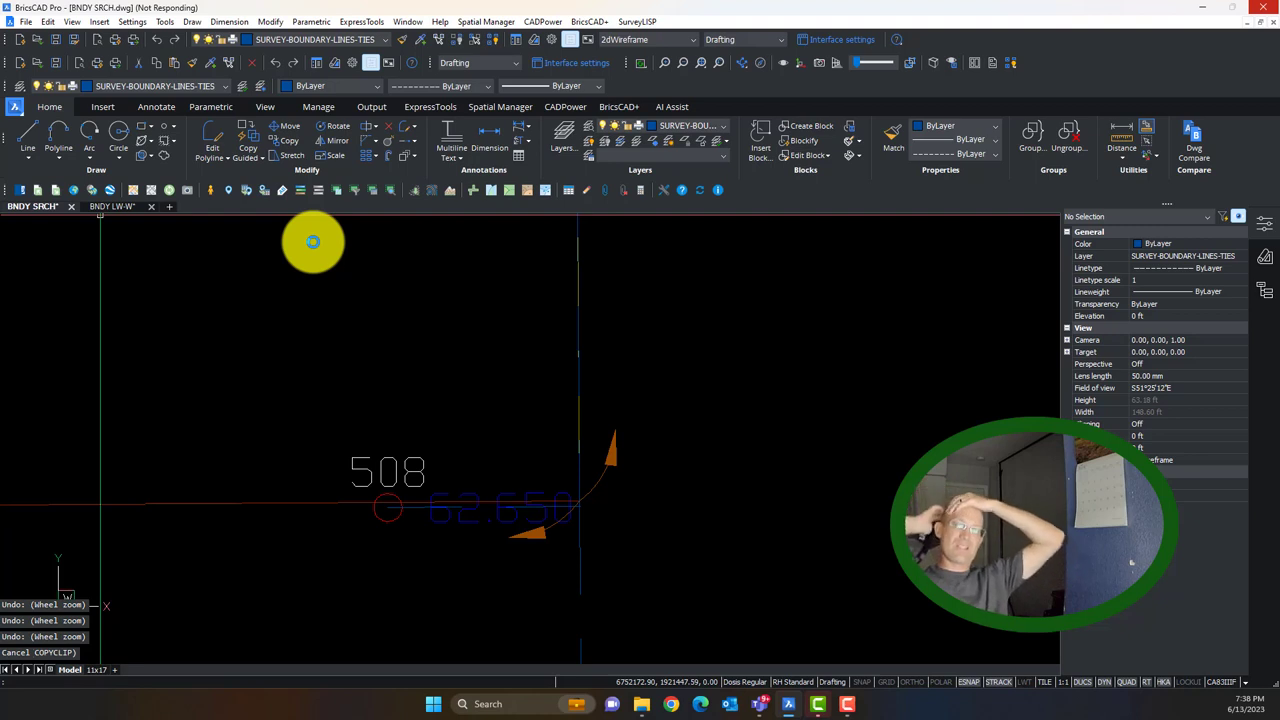
left_click(313, 241, "ctrl")
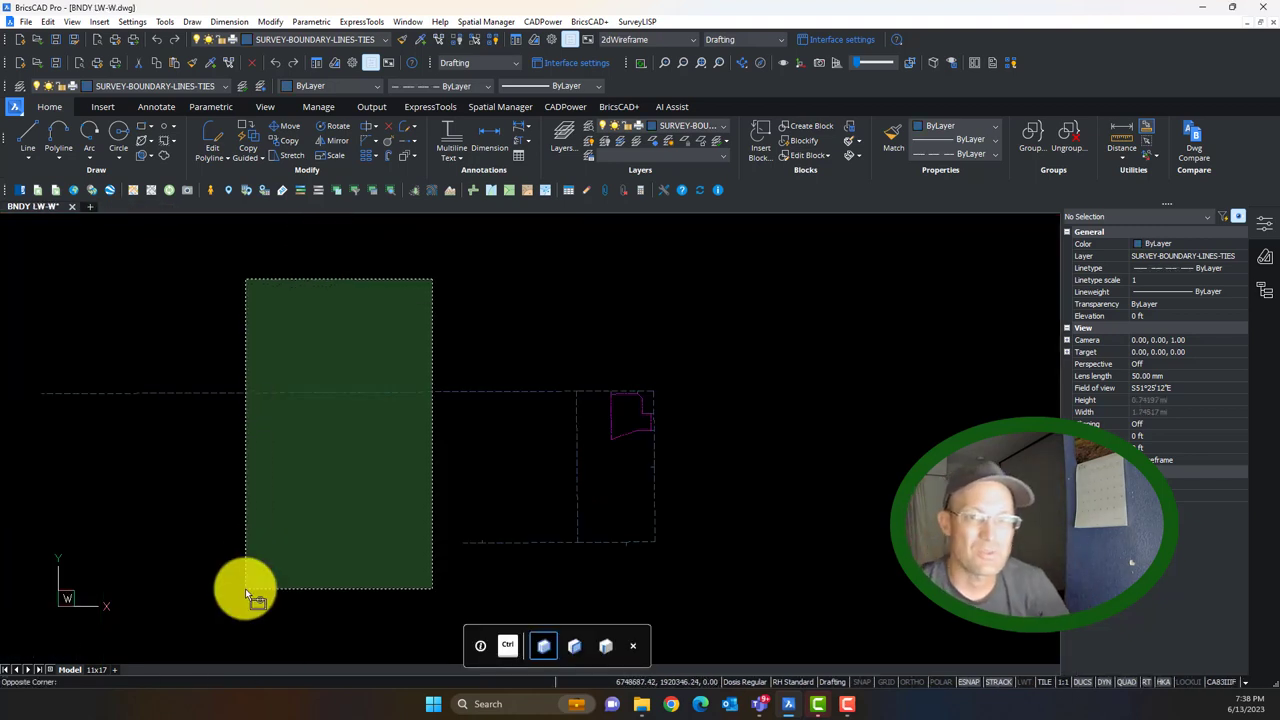
left_click(373, 289)
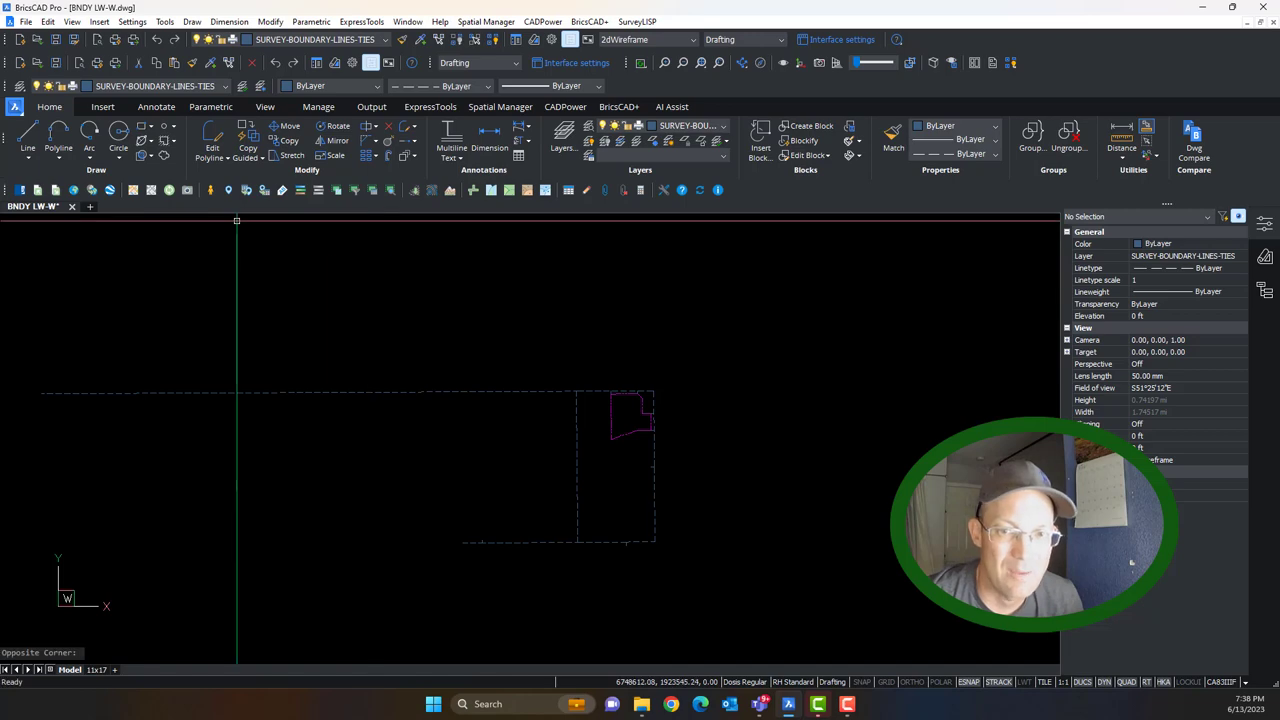
Reopen the BNDY SRCH drawing from the recent files and make it the active drawing.
left_click(33, 21)
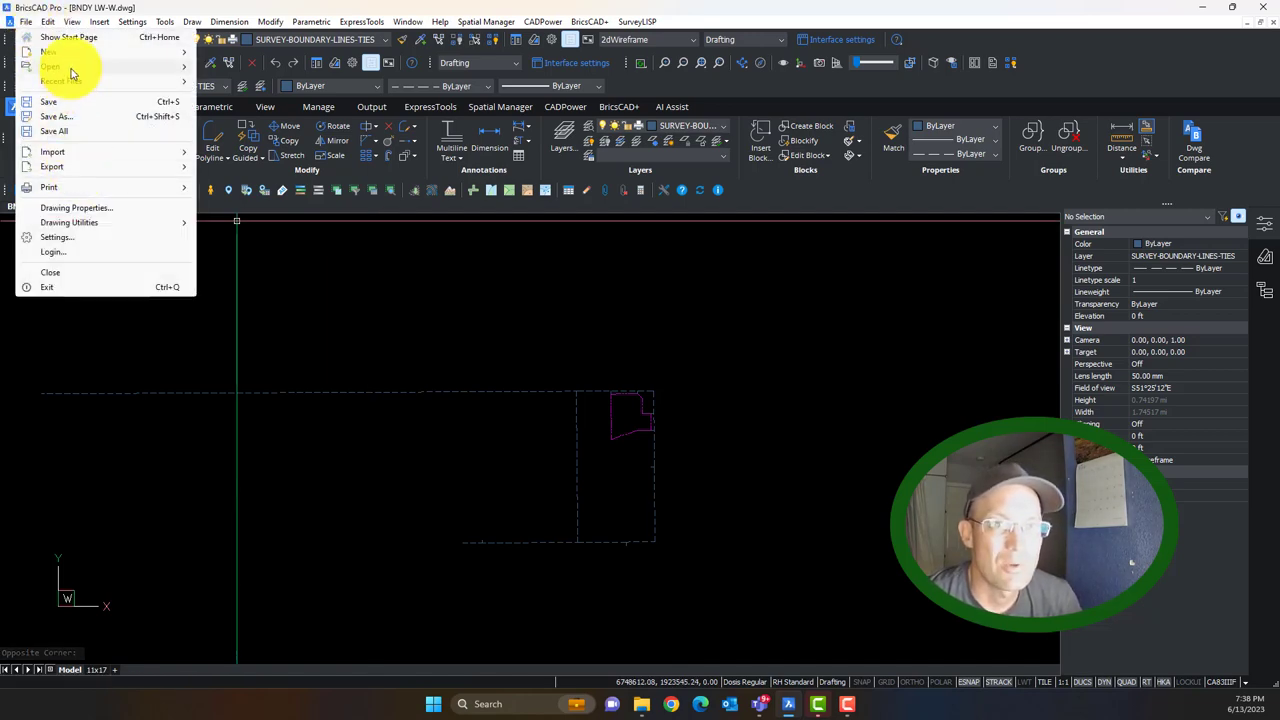
mouse_move(77, 80)
left_click(296, 98)
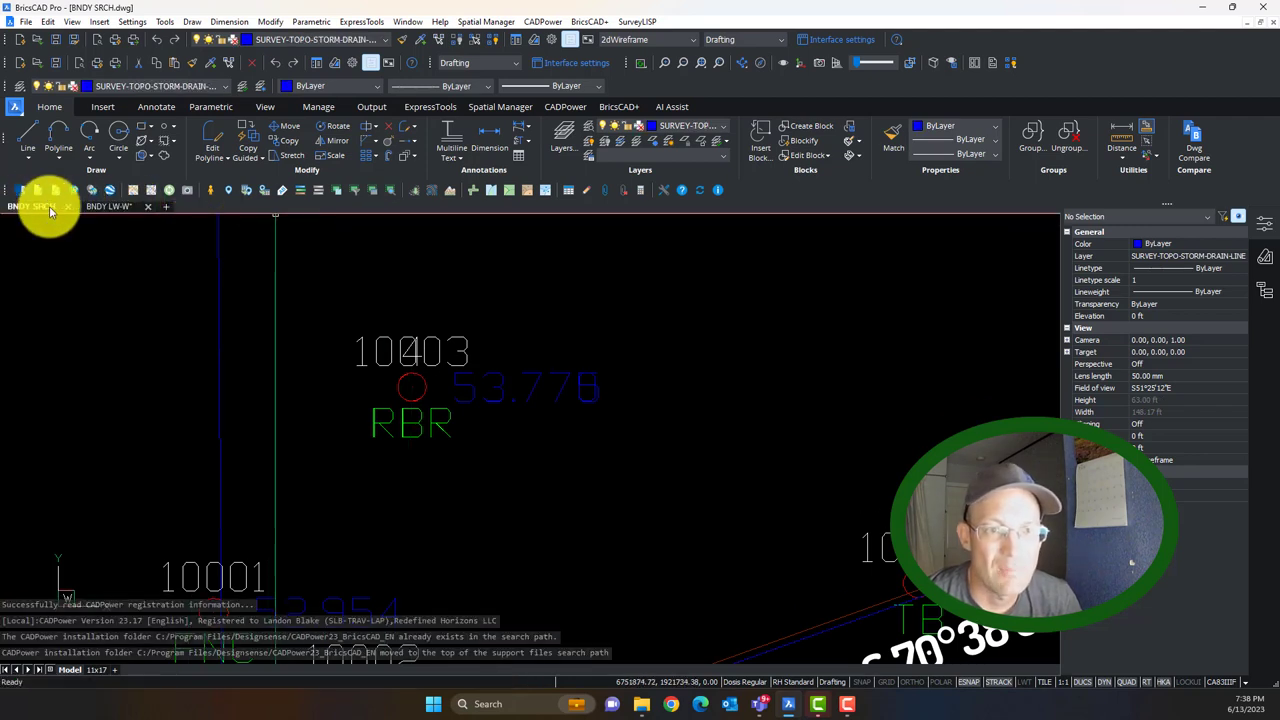
left_click(112, 206)
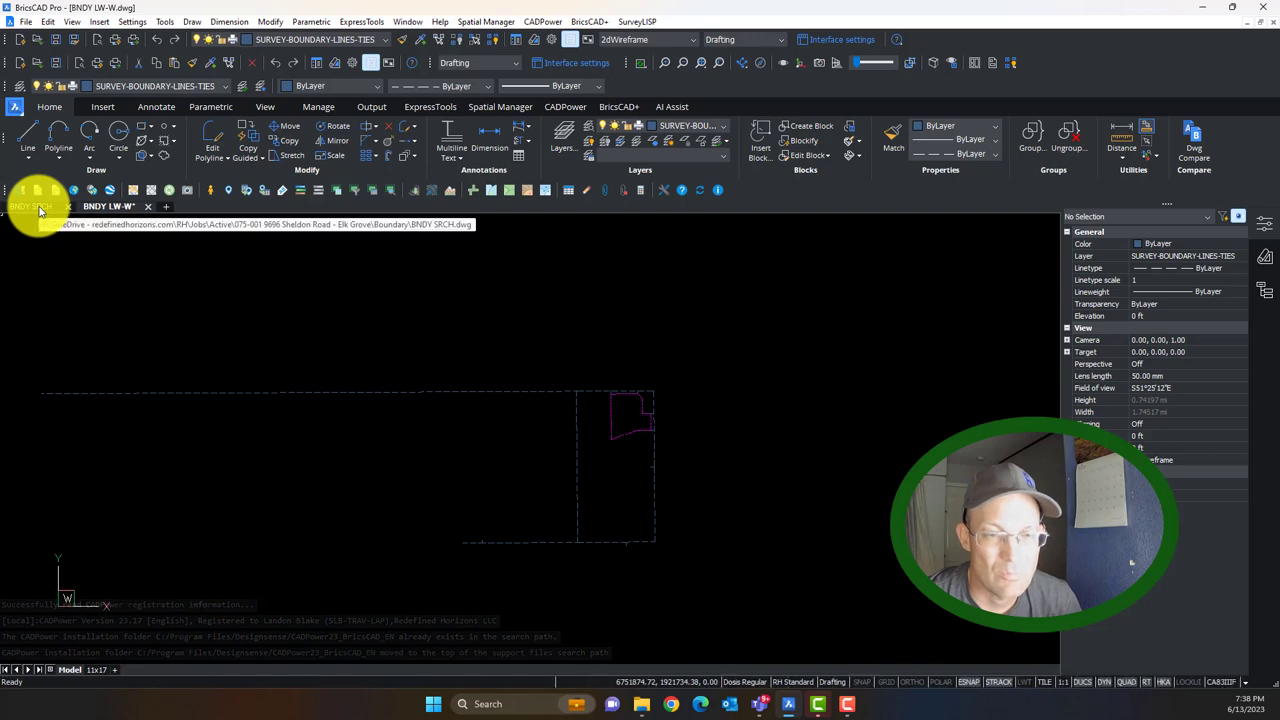
left_click(113, 208)
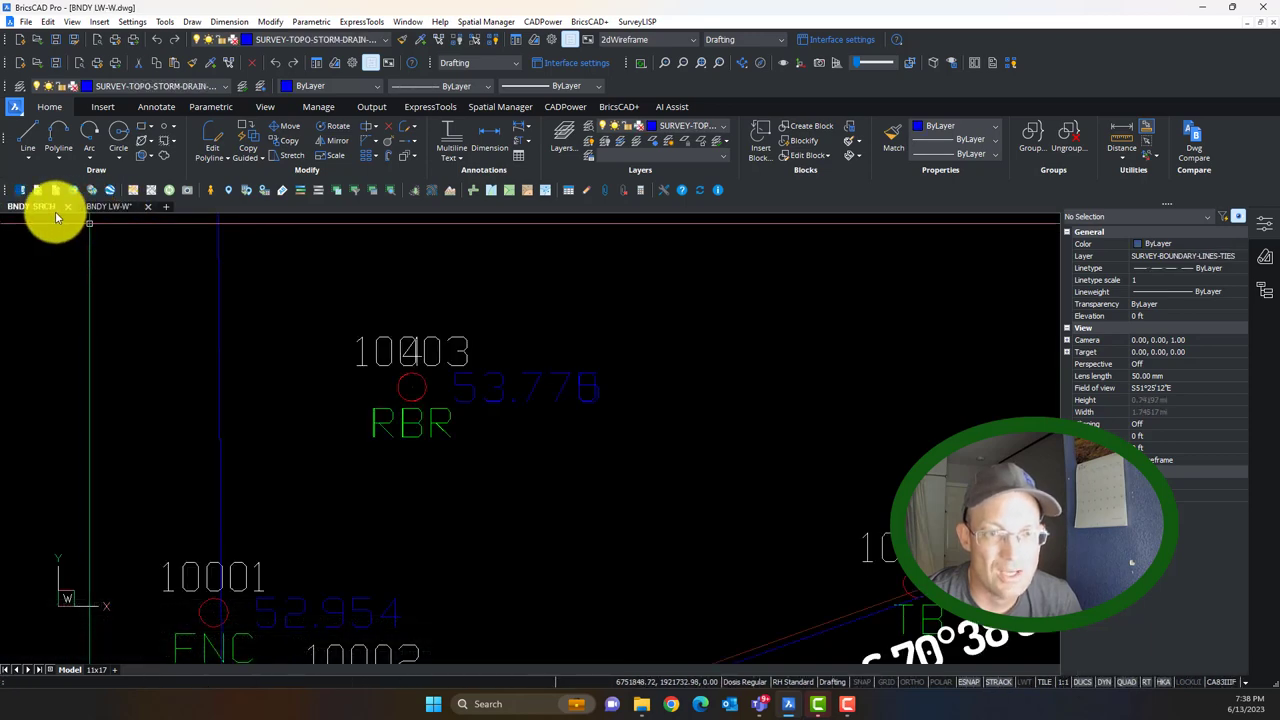
left_click(54, 210)
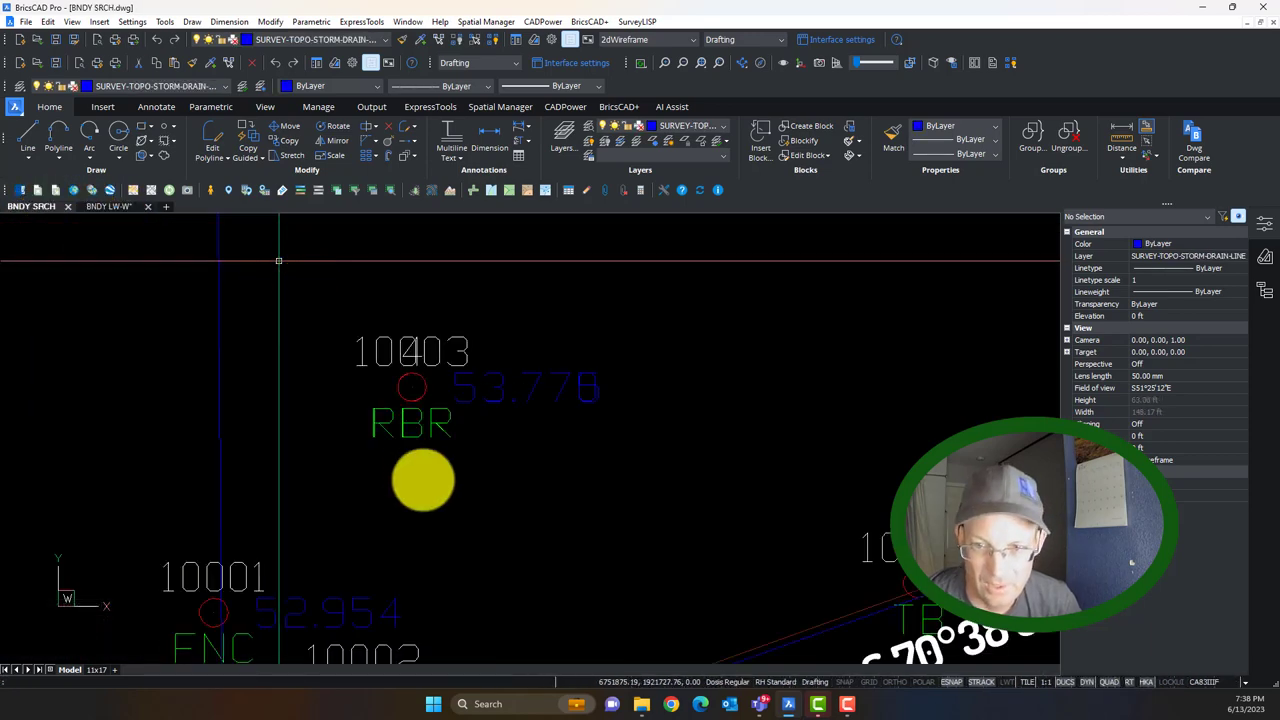
Select the two block references offset beside the brass cap at the road intersection to inspect them, and clear the selection.
scroll(614, 349, "up", 4)
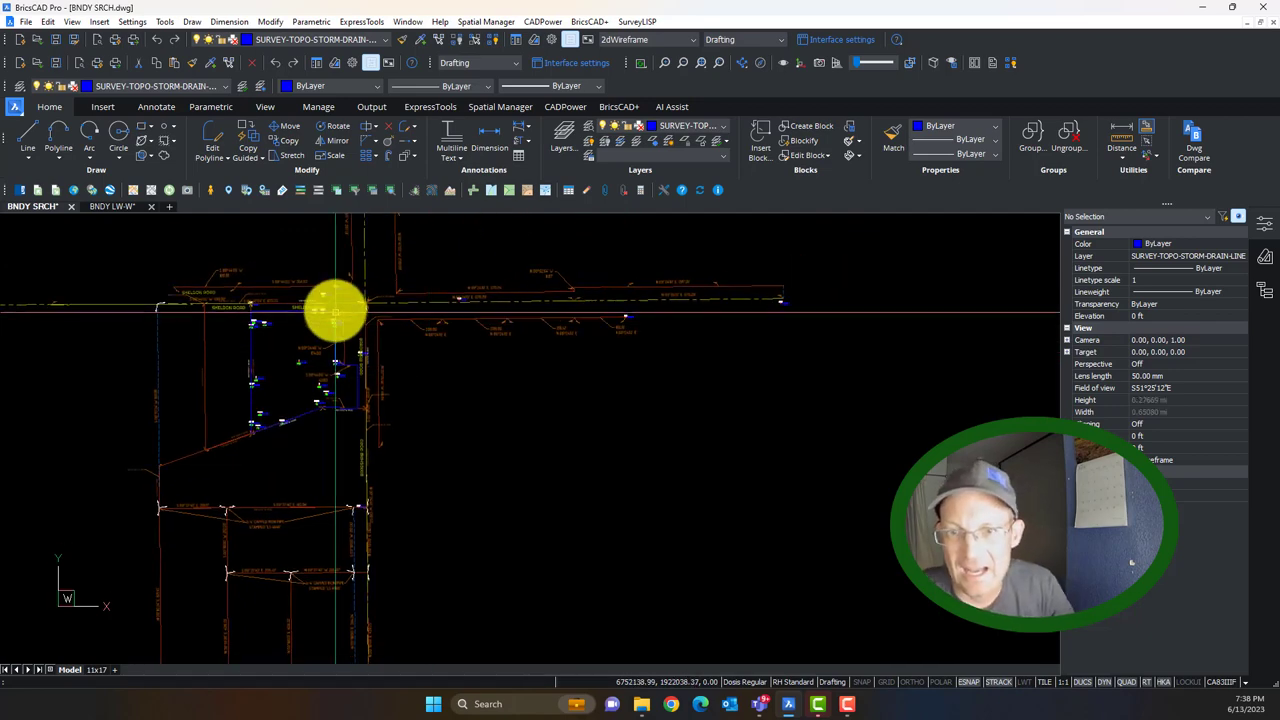
scroll(320, 330, "up", 3)
scroll(320, 330, "up", 8)
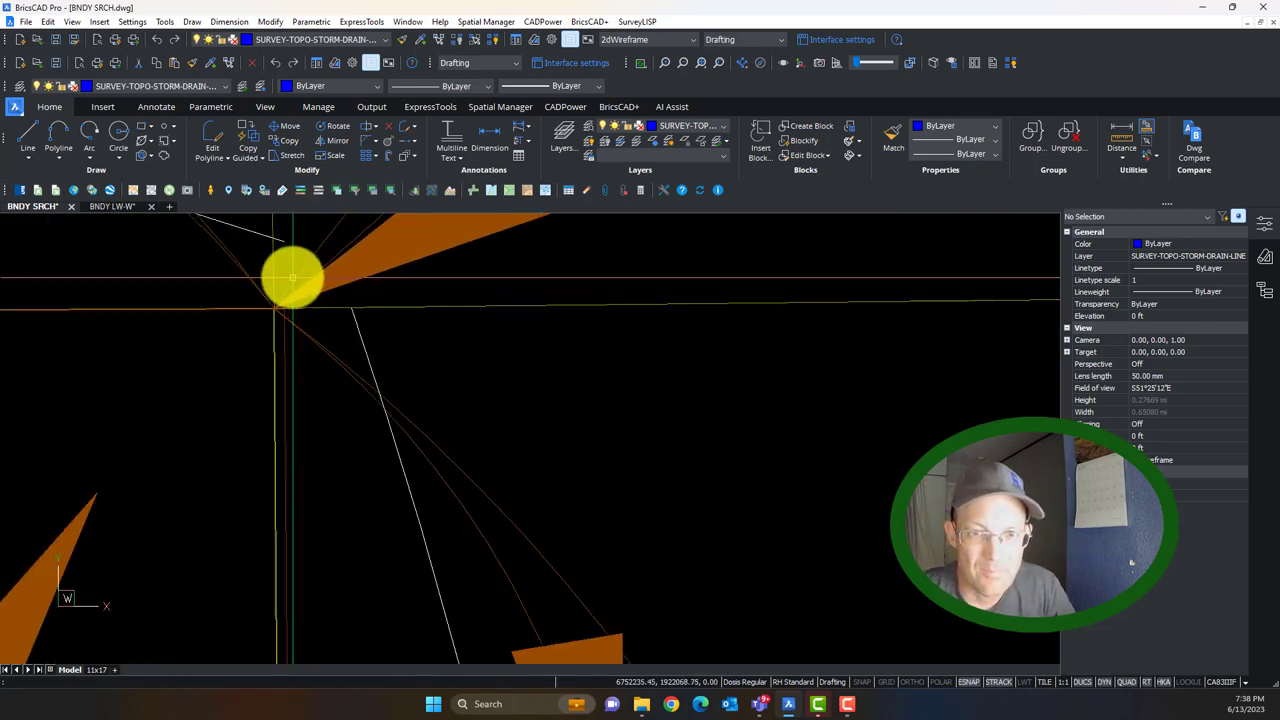
middle_click_drag(249, 300, 310, 352)
left_click(414, 352)
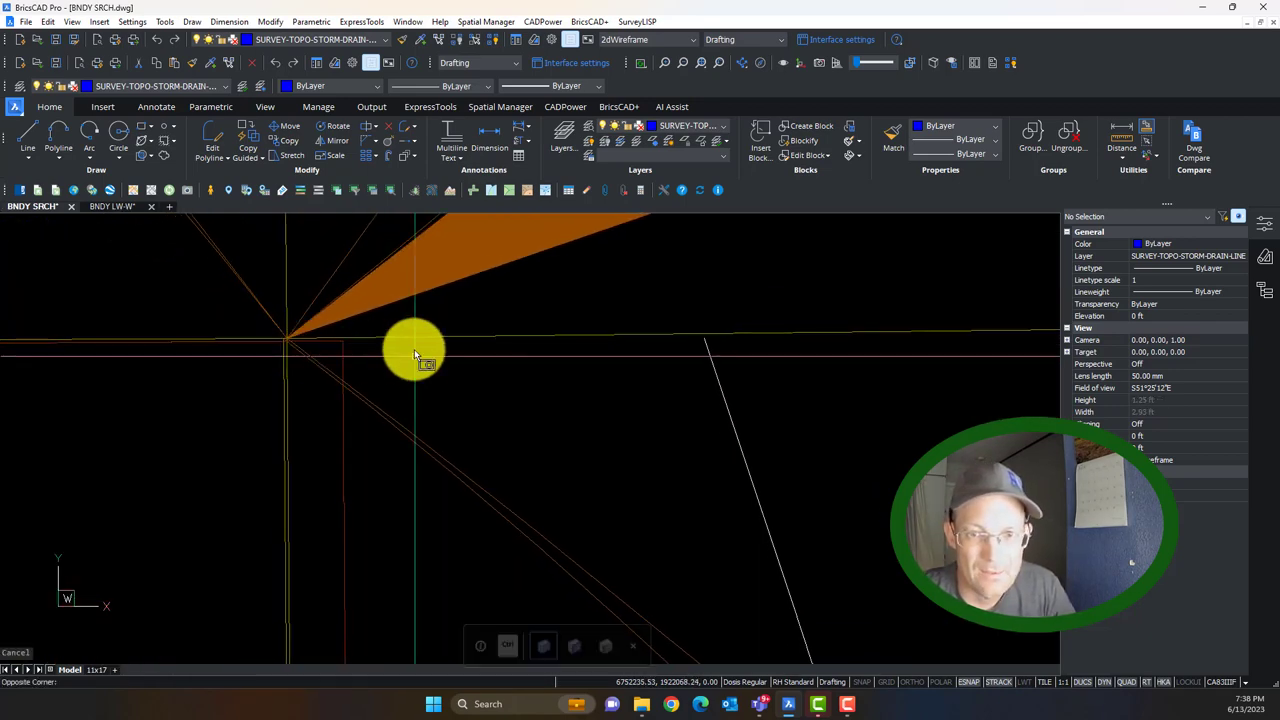
left_click(392, 329)
key("Escape")
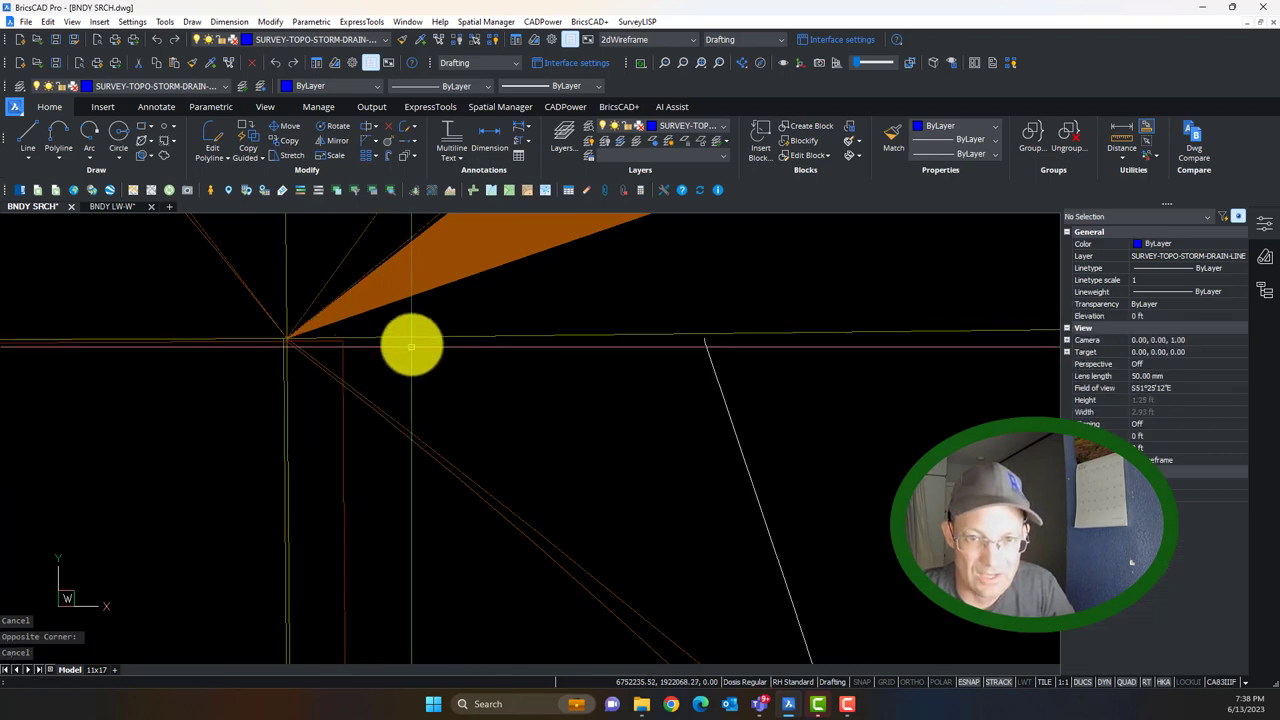
scroll(352, 359, "up", 2)
left_click(349, 366)
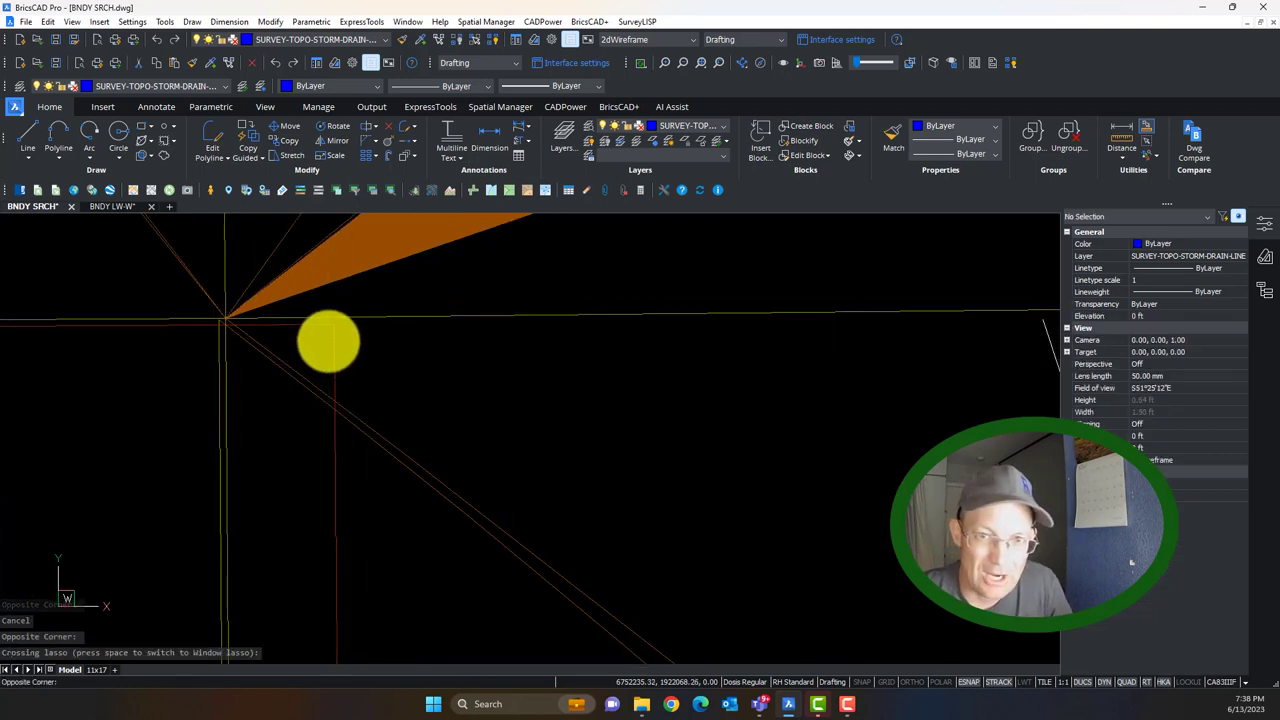
left_click(329, 340)
left_click(315, 343)
left_click(334, 357)
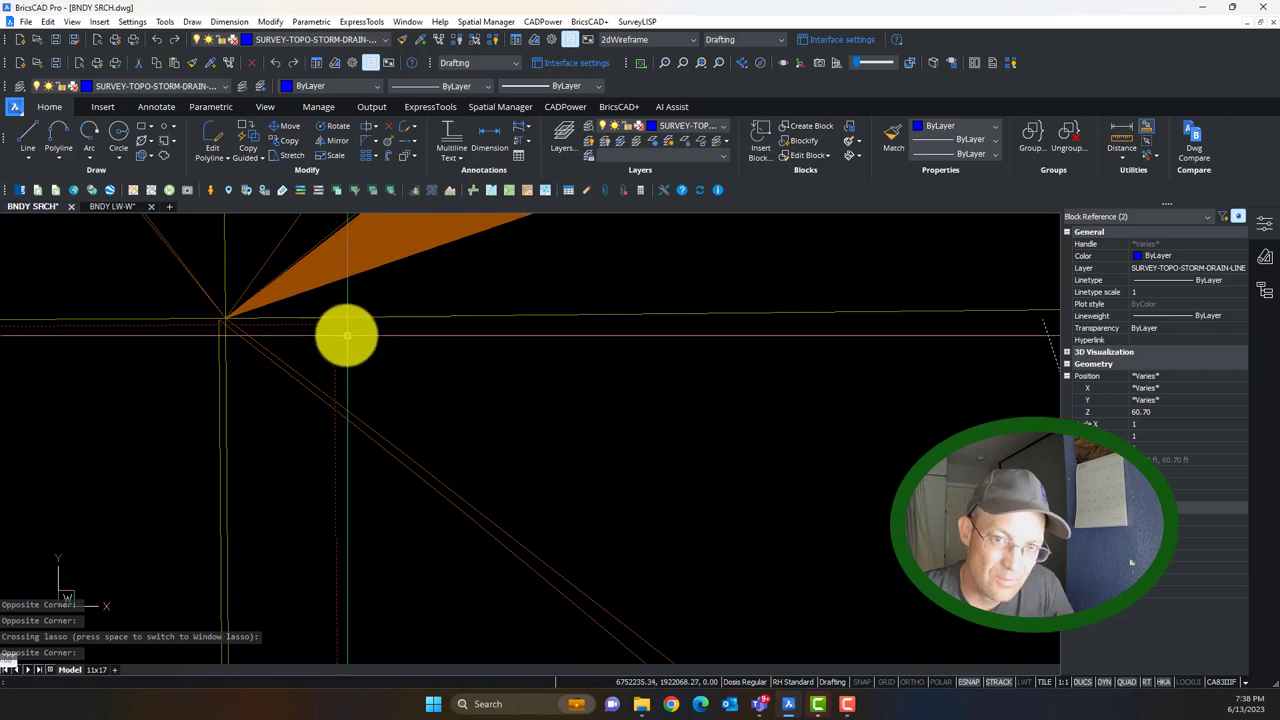
key("Escape")
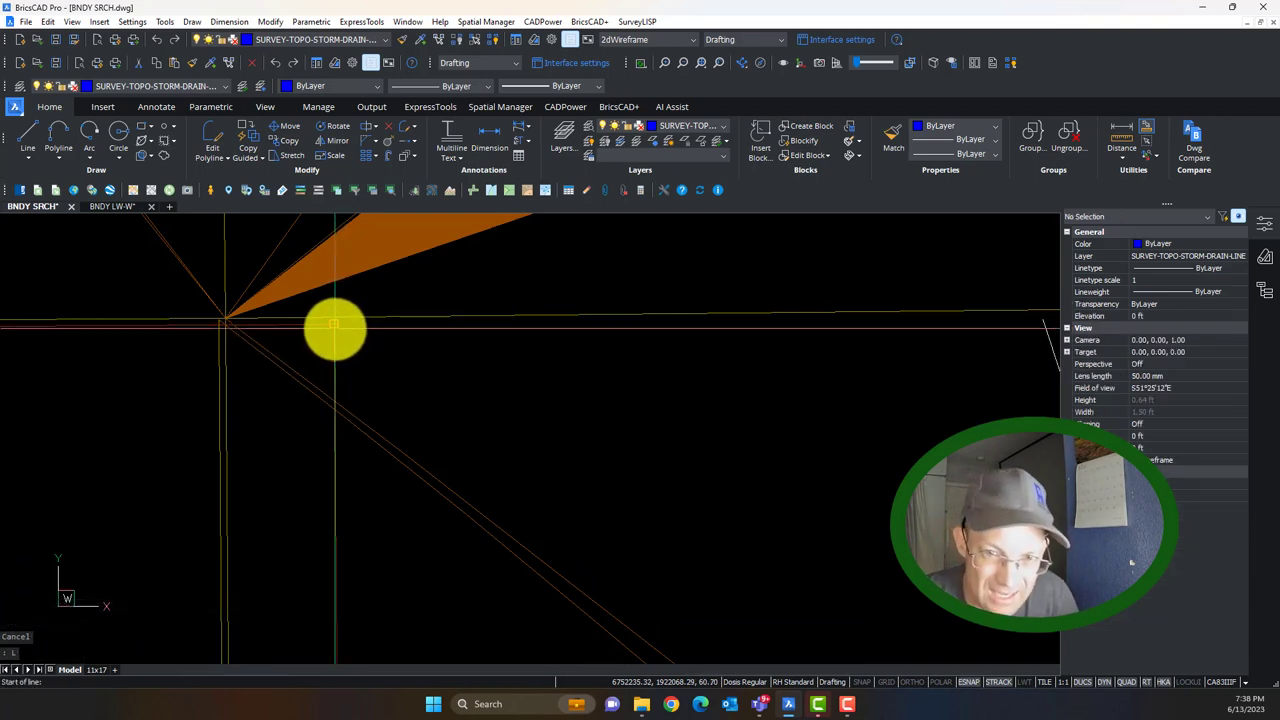
Draw a line from the offset block corner beside the point of beginning to the eastern end of the dashed road centerline near point 505.
left_click(335, 326)
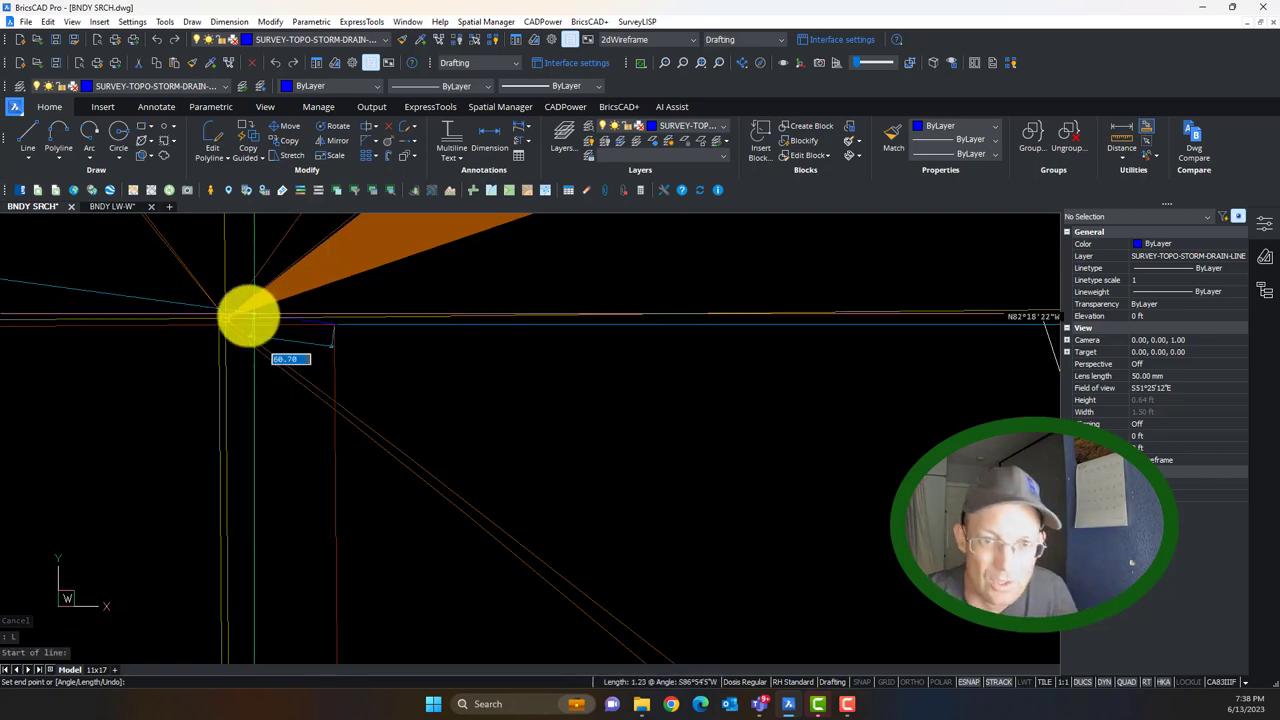
scroll(434, 359, "down", 10)
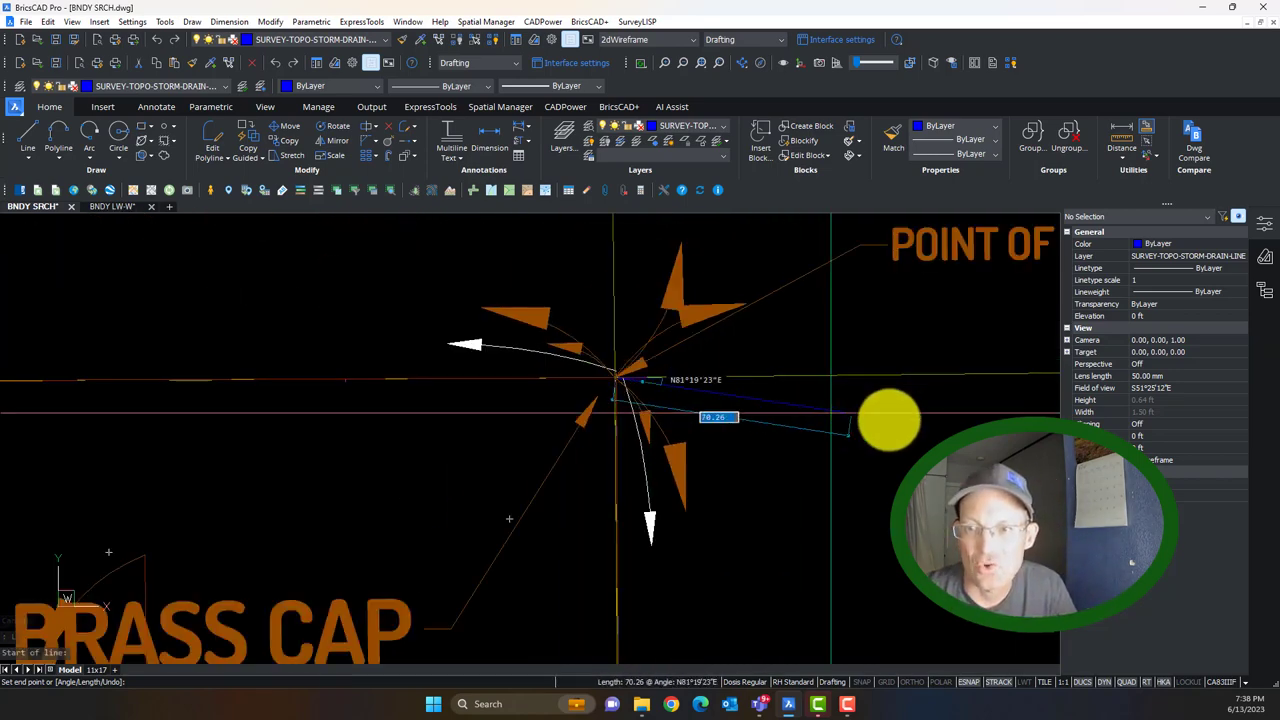
middle_click_drag(940, 435, 134, 402)
scroll(138, 406, "down", 5)
scroll(586, 409, "up", 3)
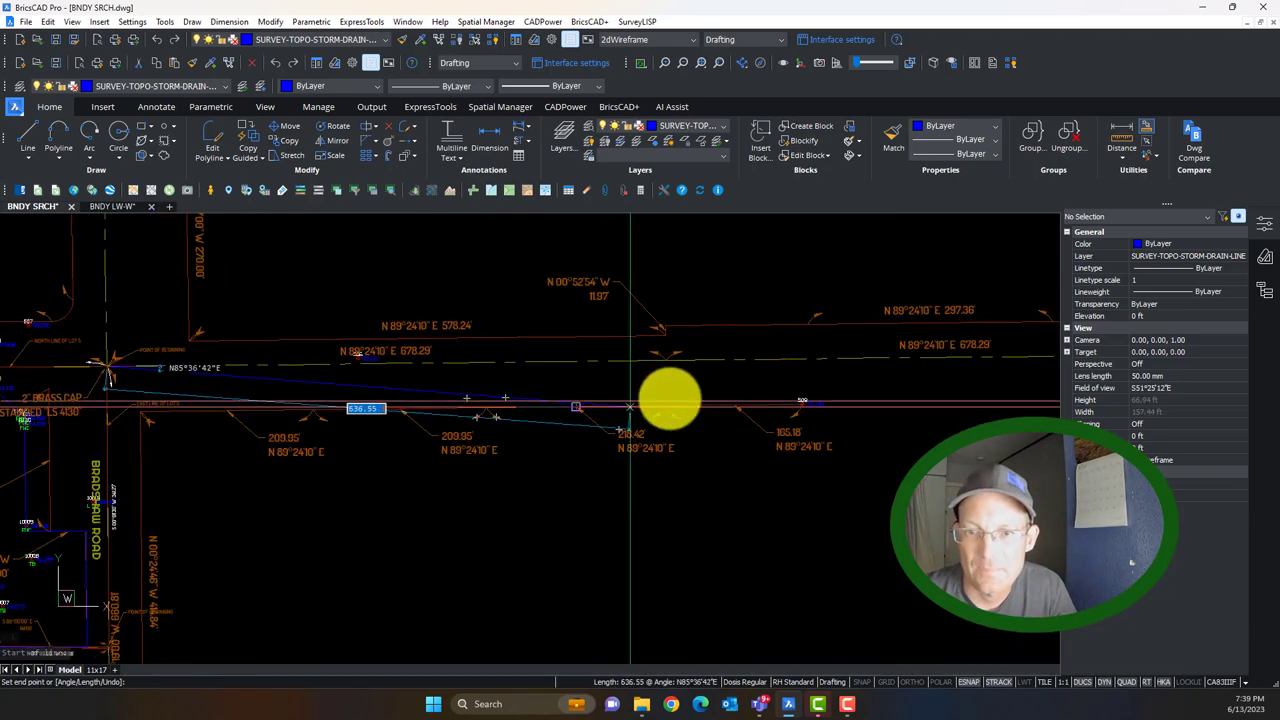
scroll(760, 350, "up", 5)
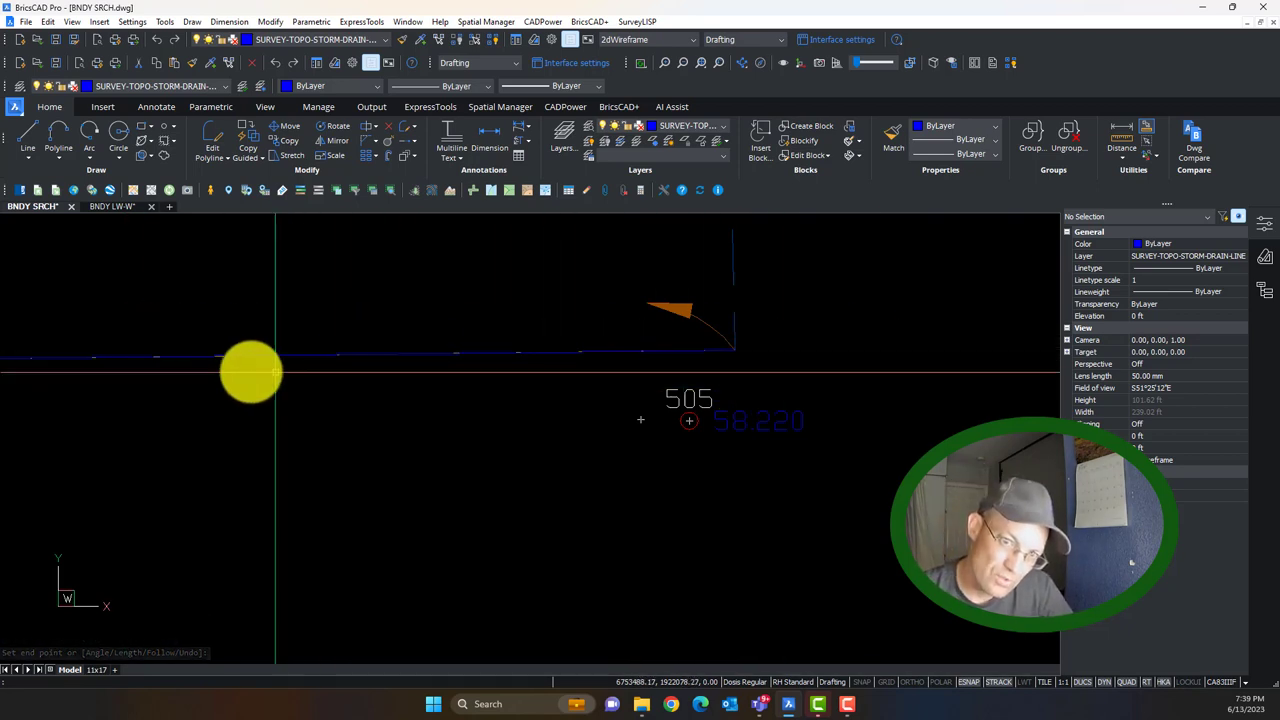
Draw a line from point 505 perpendicular to the newly drawn centerline.
middle_click_drag(684, 399, 693, 510)
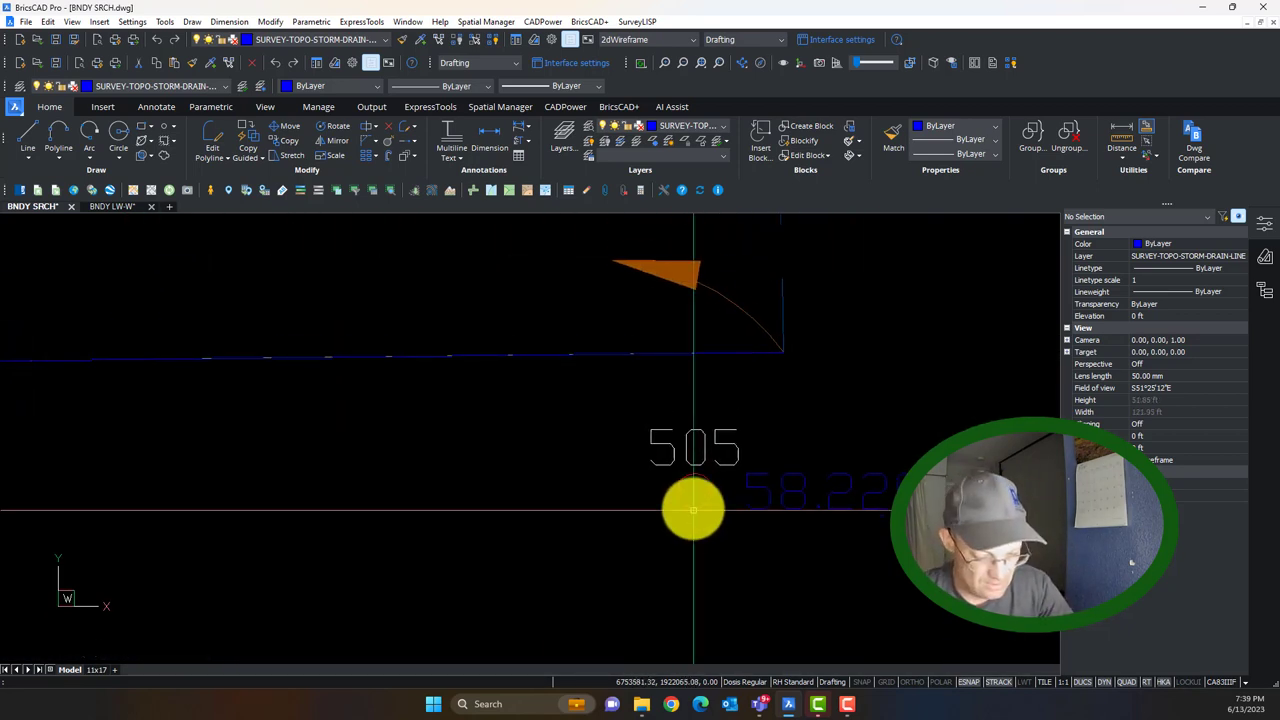
left_click(694, 490)
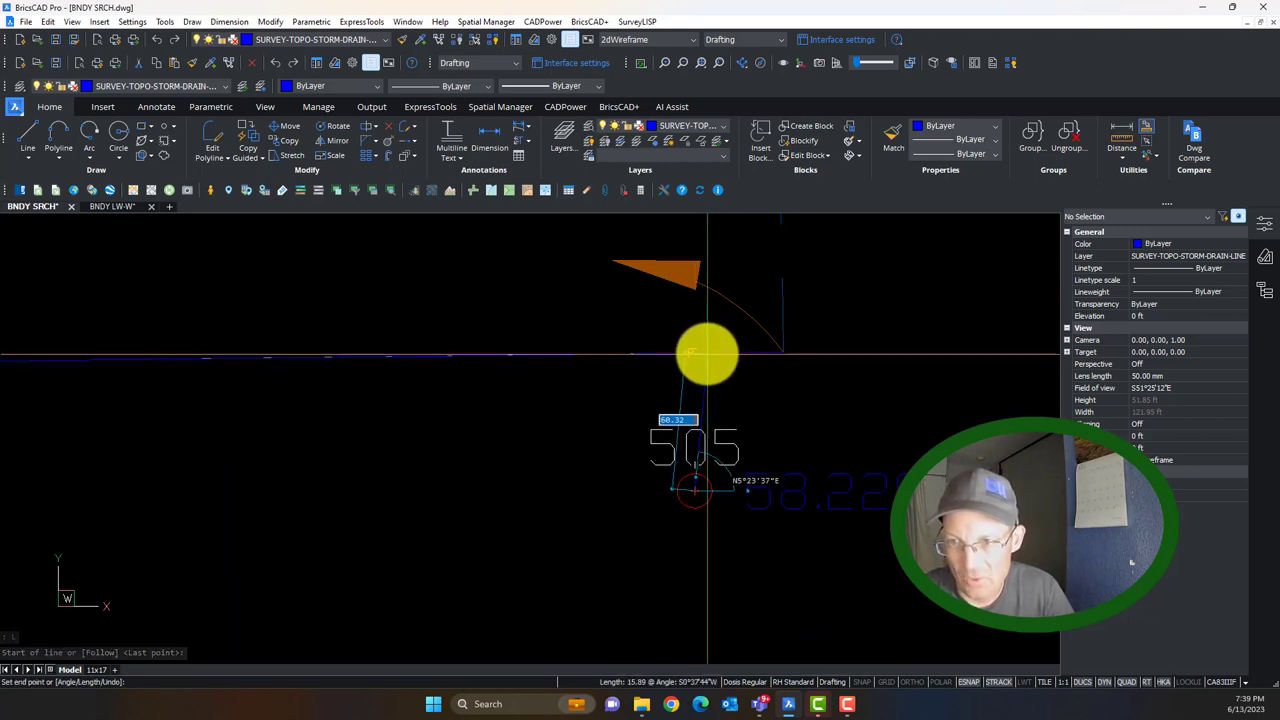
key("Escape")
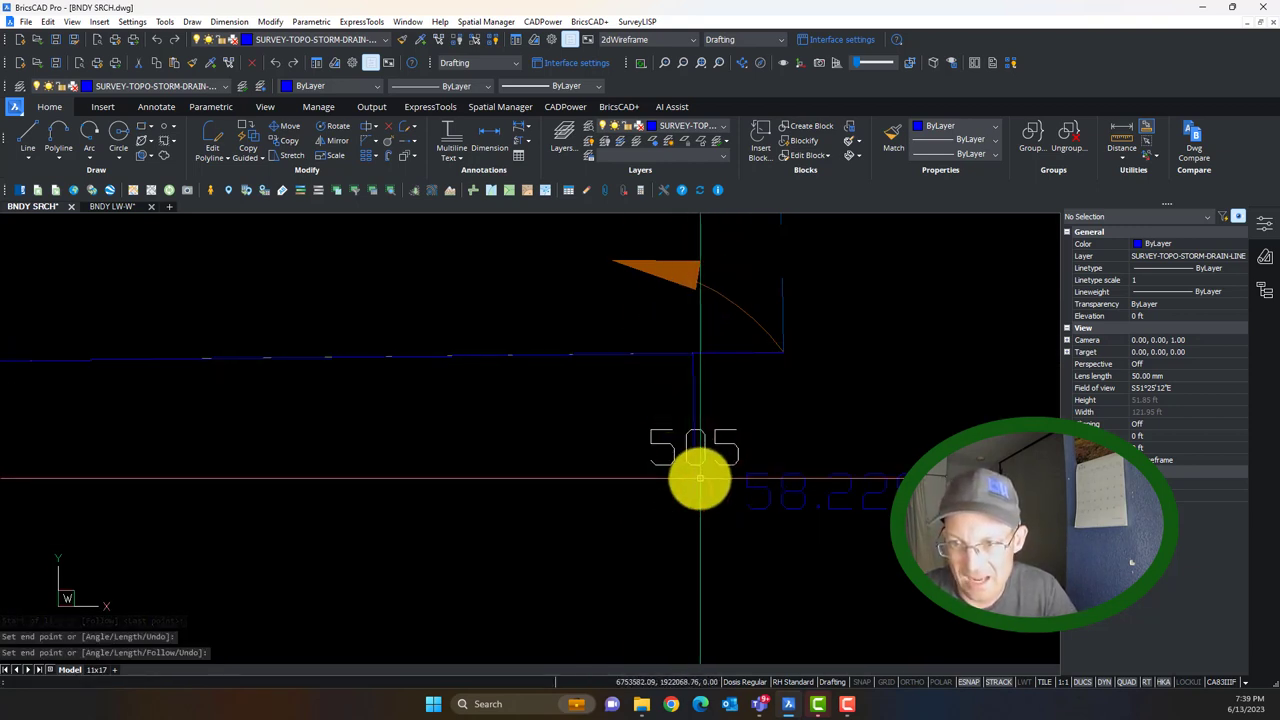
Draw a line from point 509 perpendicular to the newly drawn centerline.
scroll(700, 477, "down", 6)
middle_click_drag(528, 414, 837, 401)
scroll(837, 401, "up", 6)
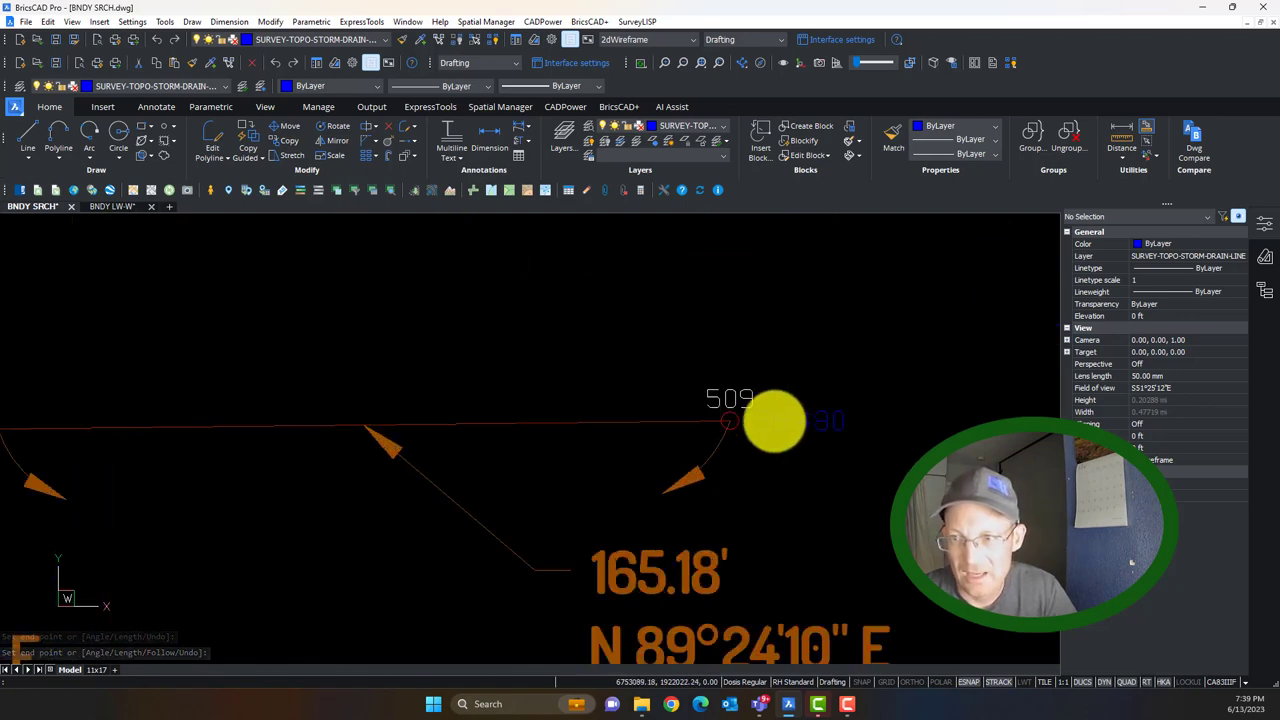
key("Return")
left_click(697, 418)
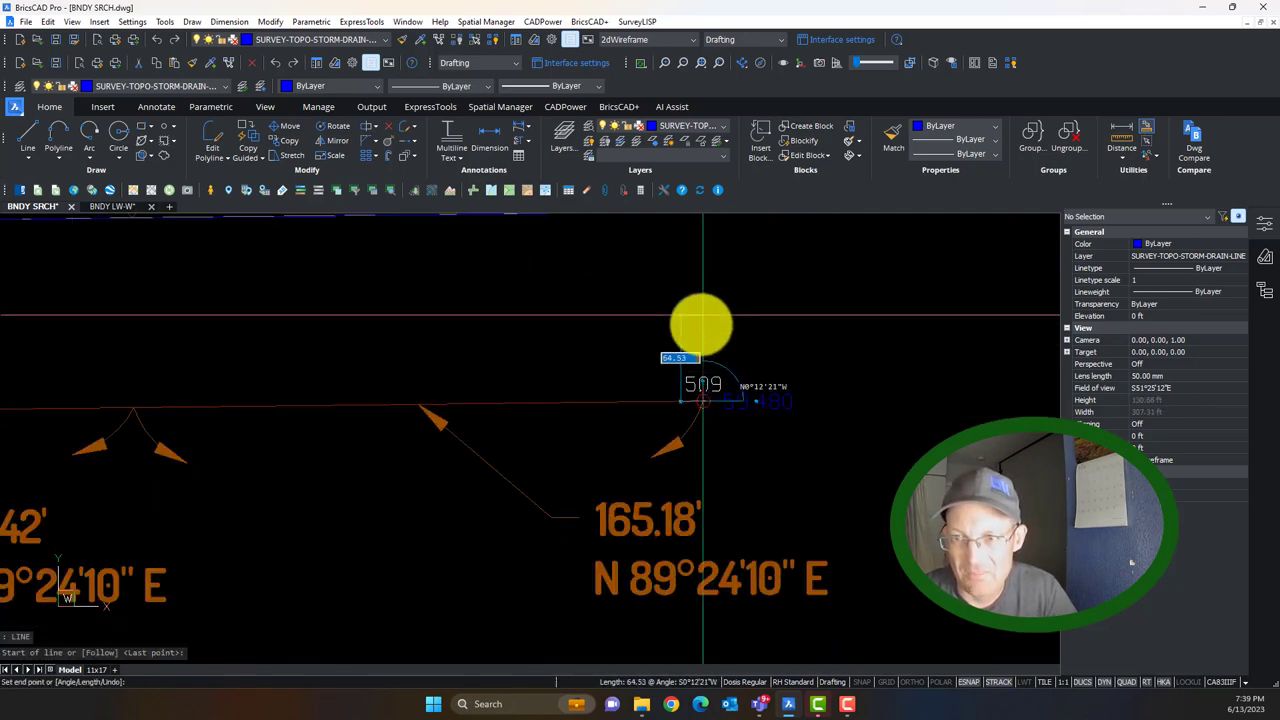
middle_click_drag(701, 324, 703, 437)
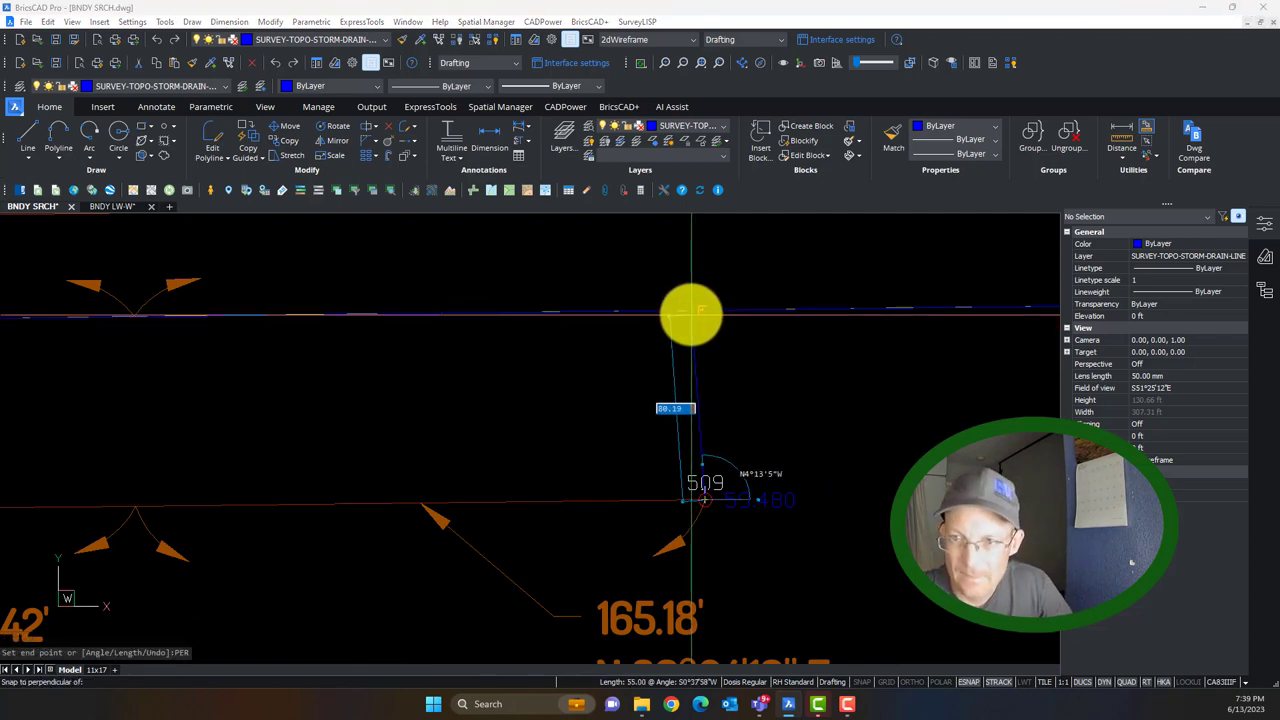
key("Return")
left_click(693, 337)
Examine the new centerline between the brass cap intersection and point 509 against the record linework.
scroll(697, 345, "down", 3)
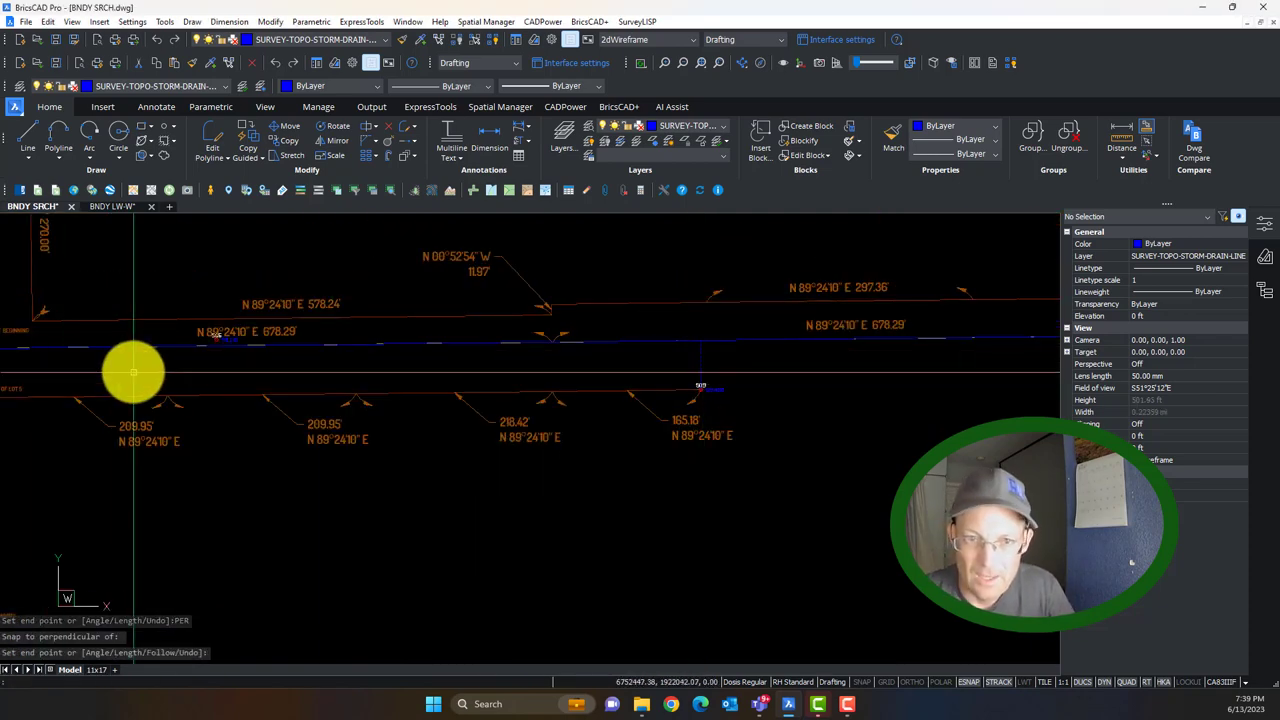
scroll(608, 380, "down", 3)
scroll(466, 357, "up", 8)
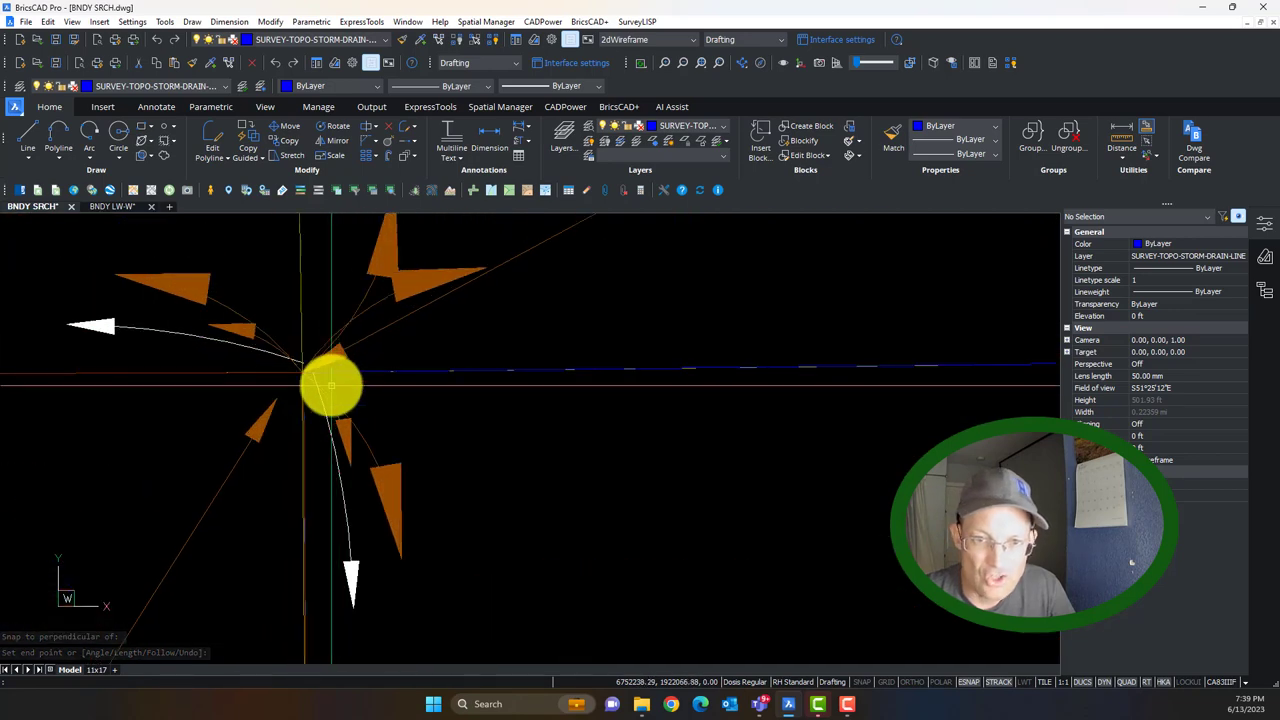
scroll(331, 385, "up", 2)
scroll(350, 352, "down", 3)
scroll(350, 360, "up", 3)
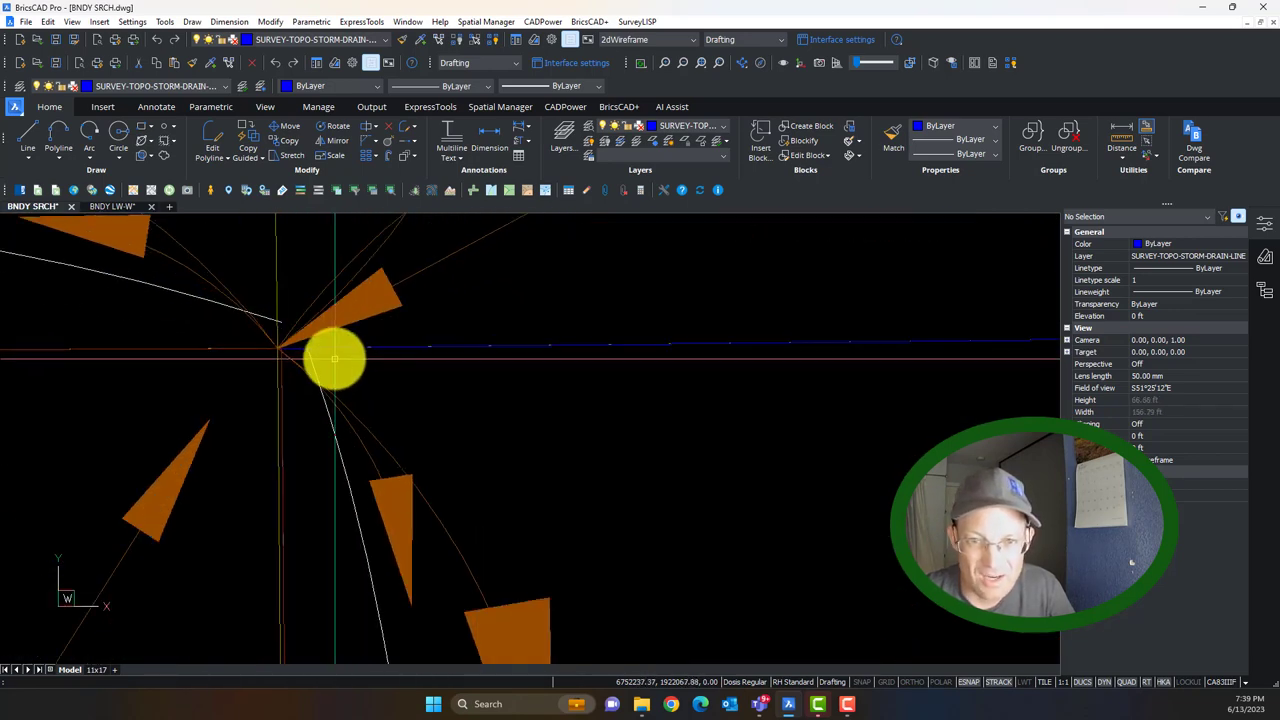
scroll(290, 350, "down", 6)
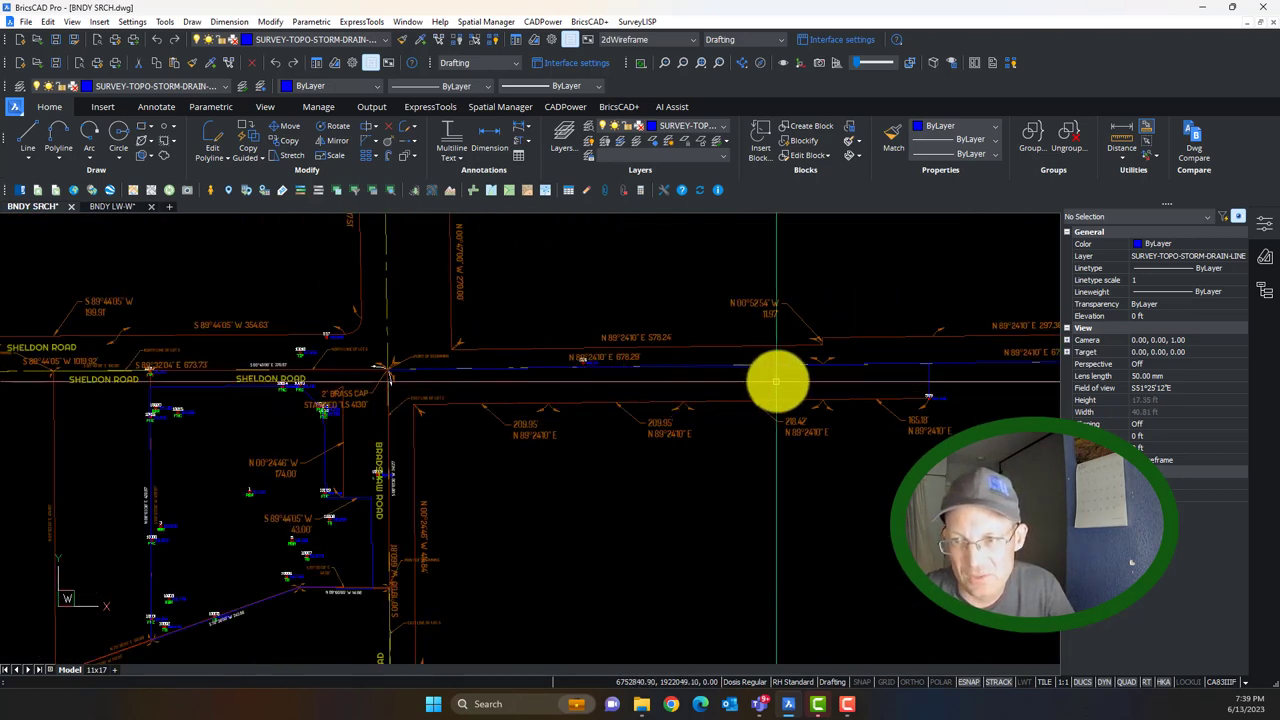
scroll(401, 397, "up", 2)
scroll(540, 380, "up", 5)
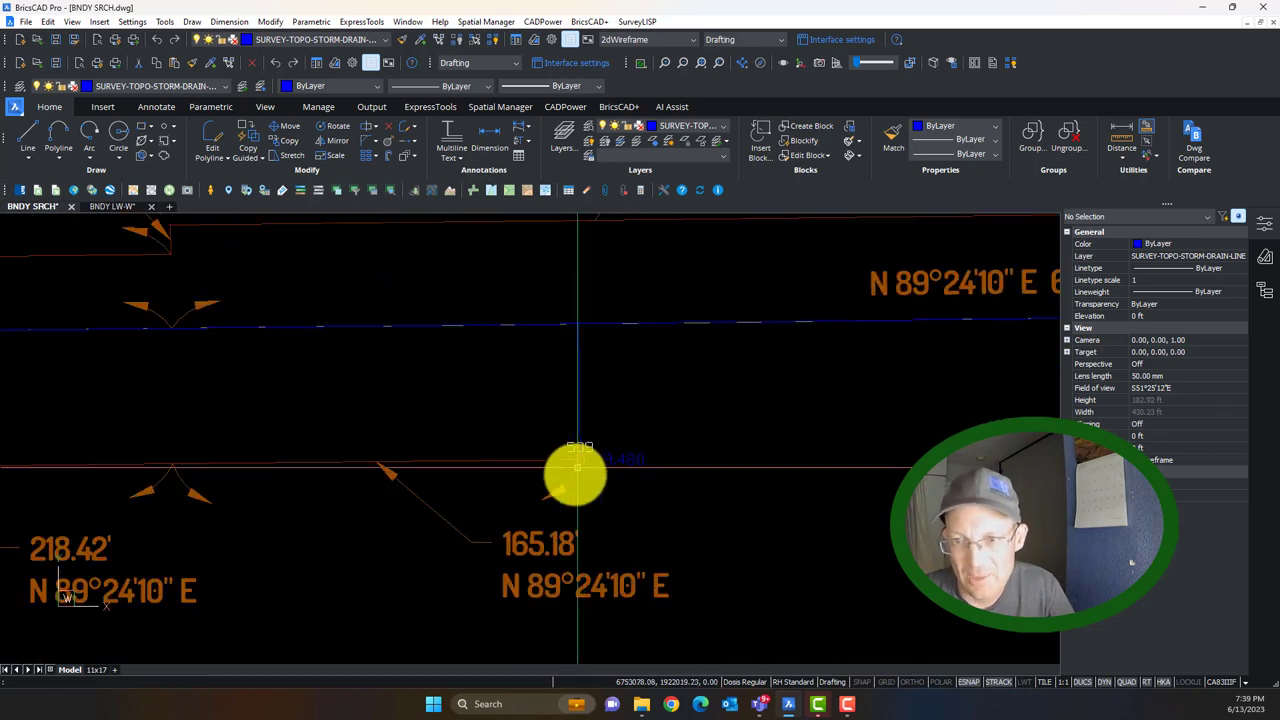
scroll(577, 456, "down", 1)
middle_click_drag(314, 394, 974, 363)
middle_click_drag(438, 346, 909, 337)
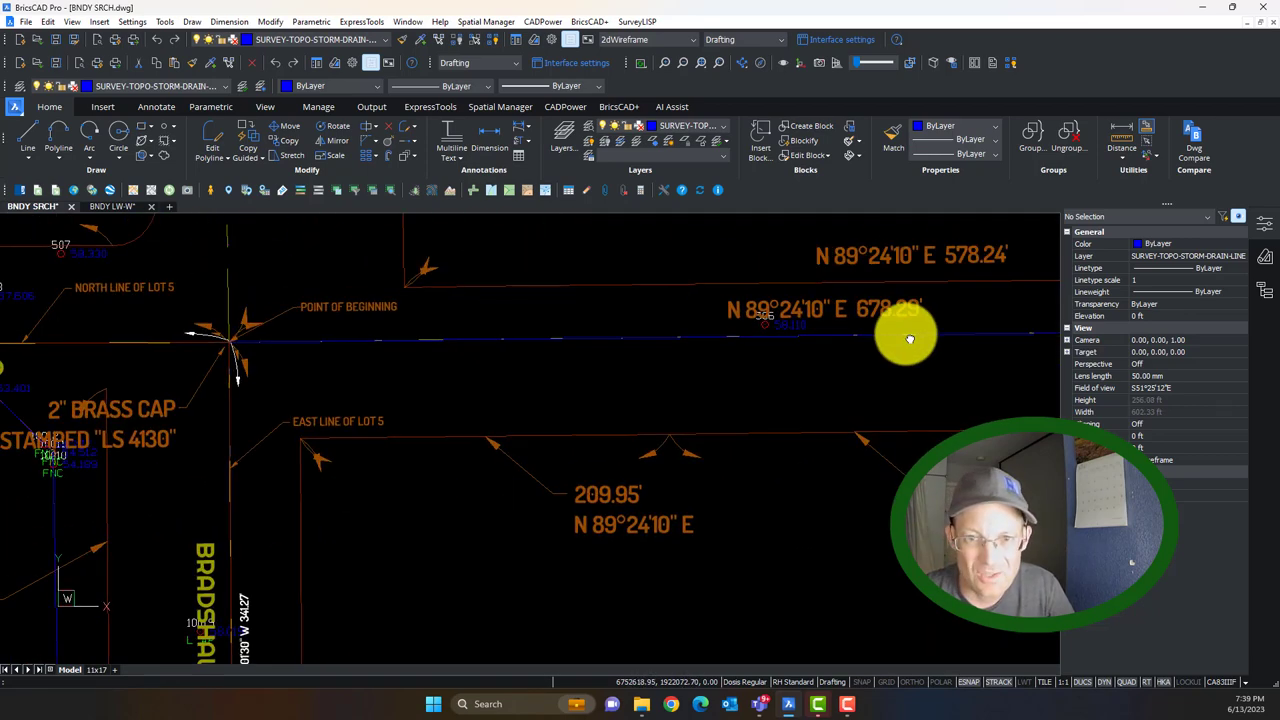
scroll(300, 342, "up", 6)
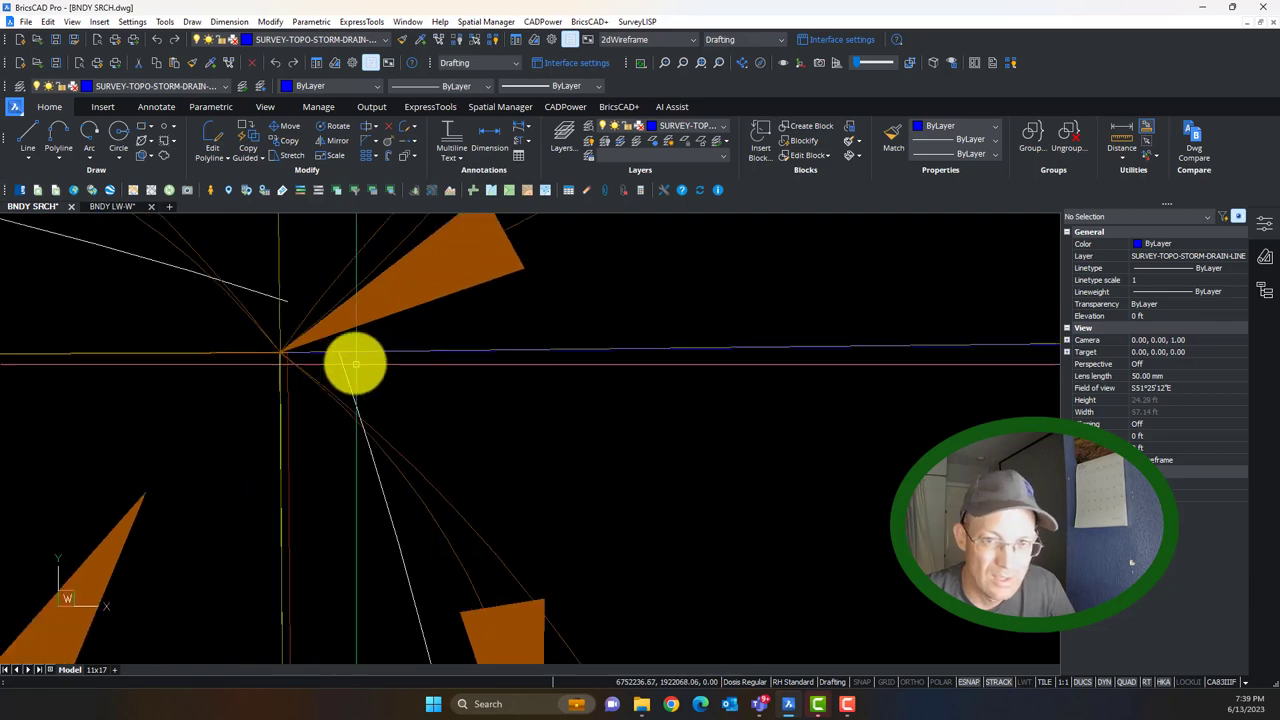
scroll(367, 347, "up", 2)
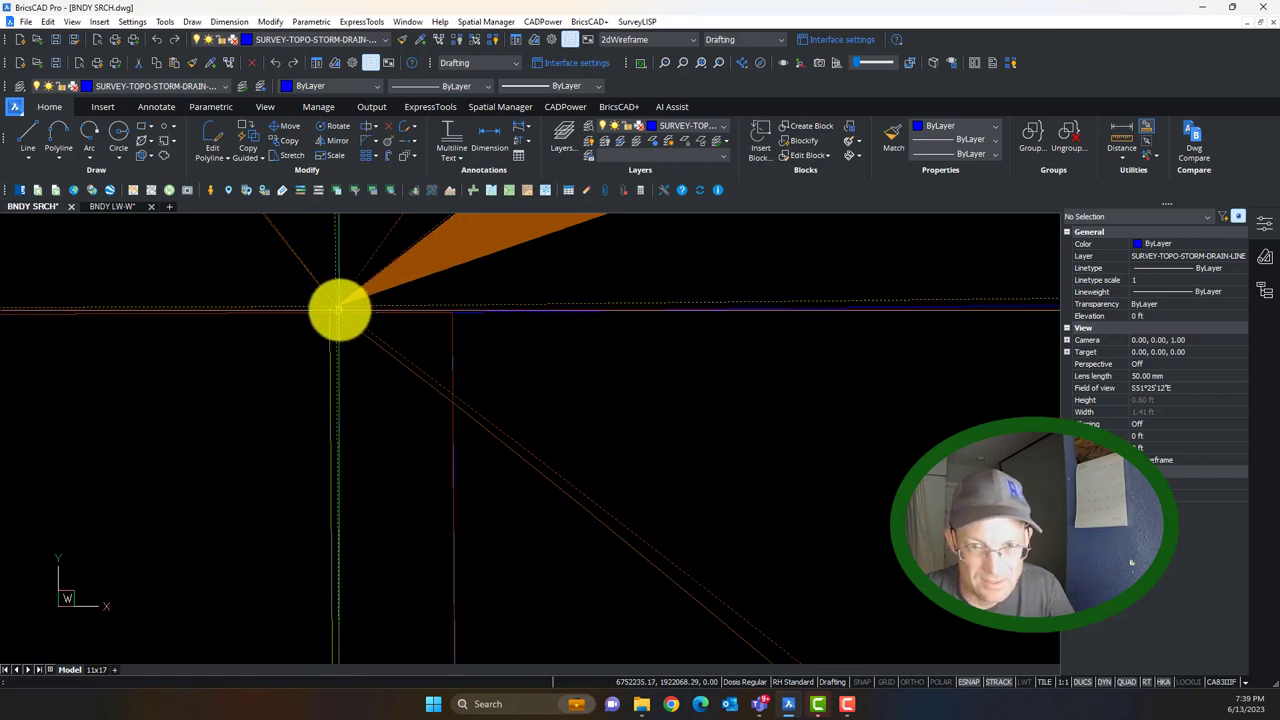
Select the two offset block references at the brass cap intersection again, compare them with the record corner, and clear the selection.
left_click(338, 305)
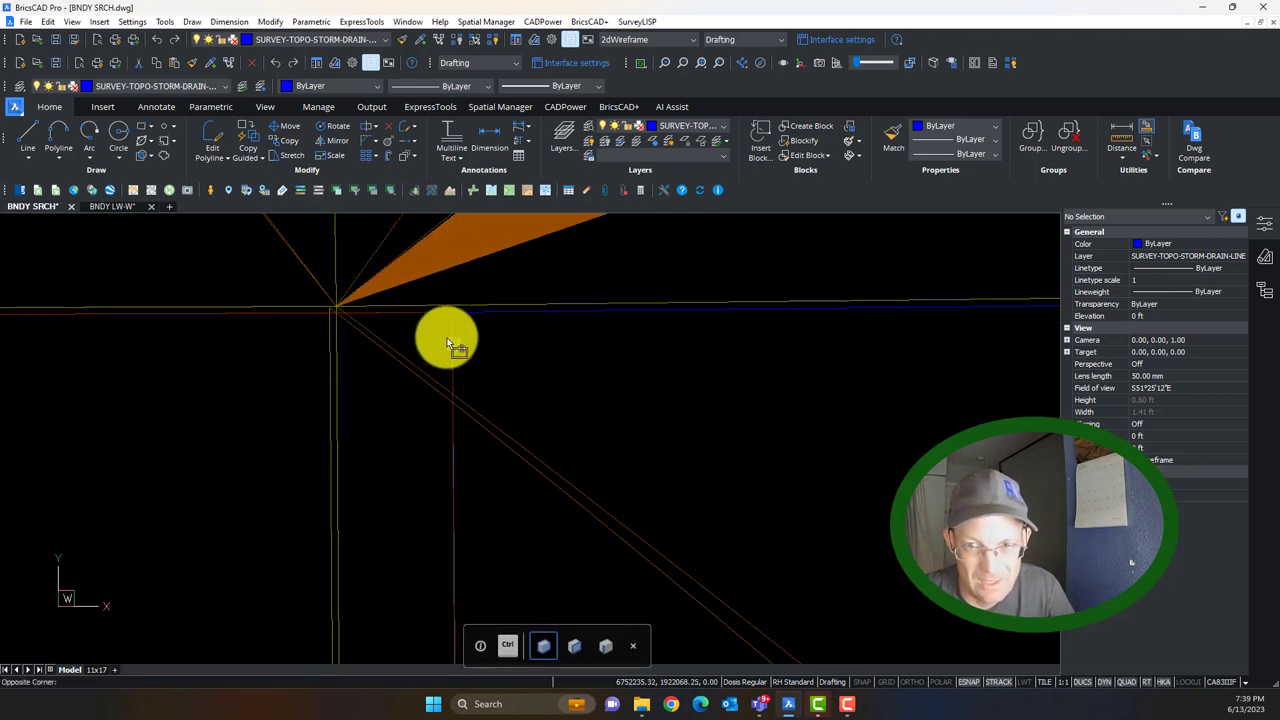
left_click(447, 318)
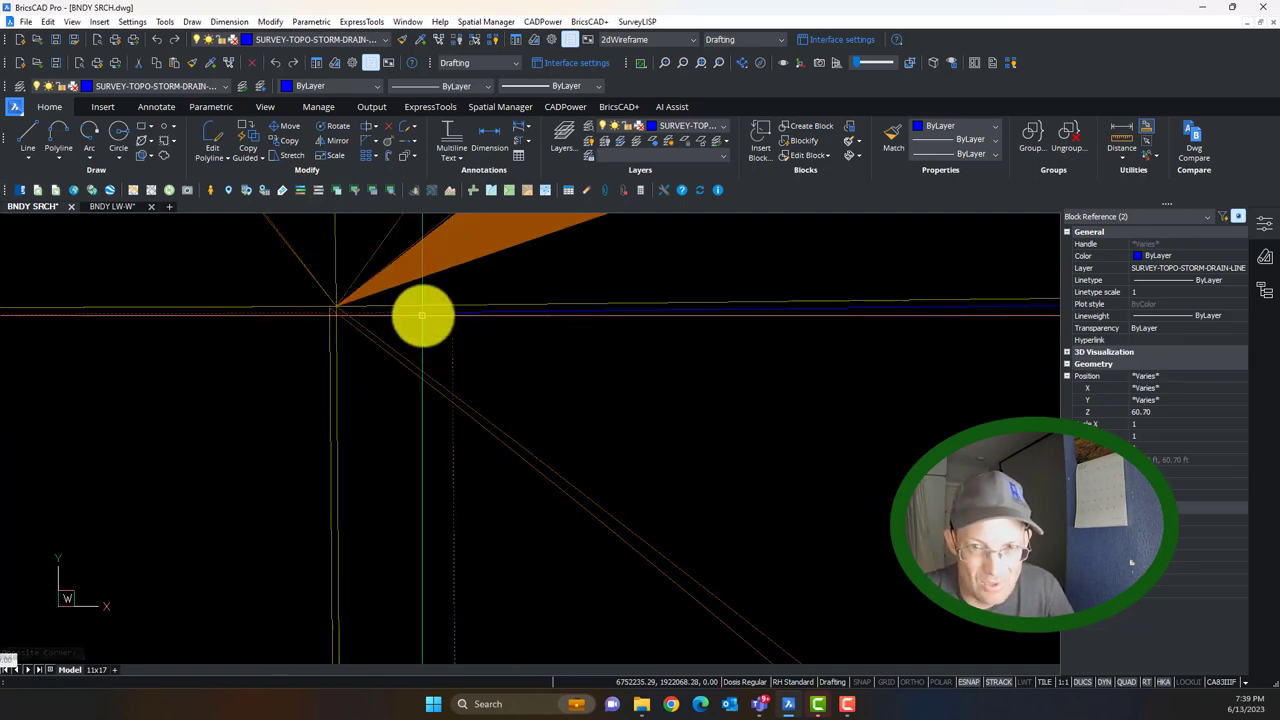
scroll(460, 317, "down", 6)
scroll(463, 311, "up", 5)
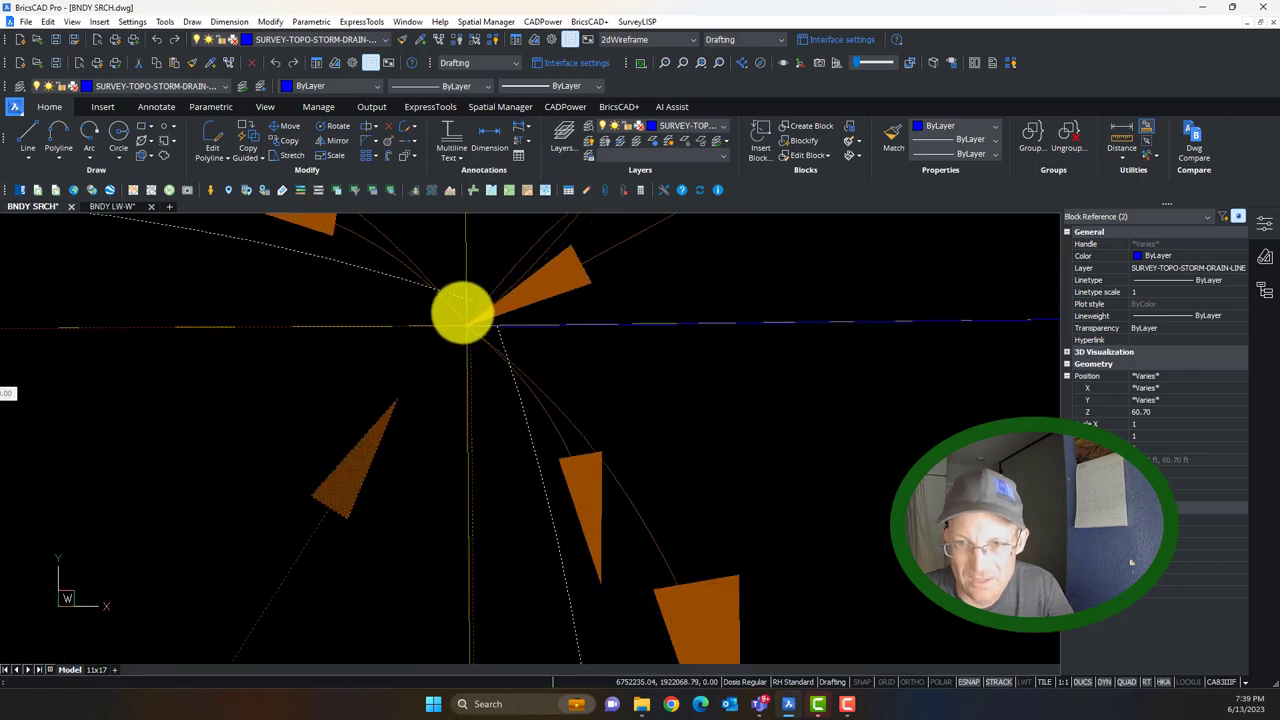
scroll(542, 378, "up", 3)
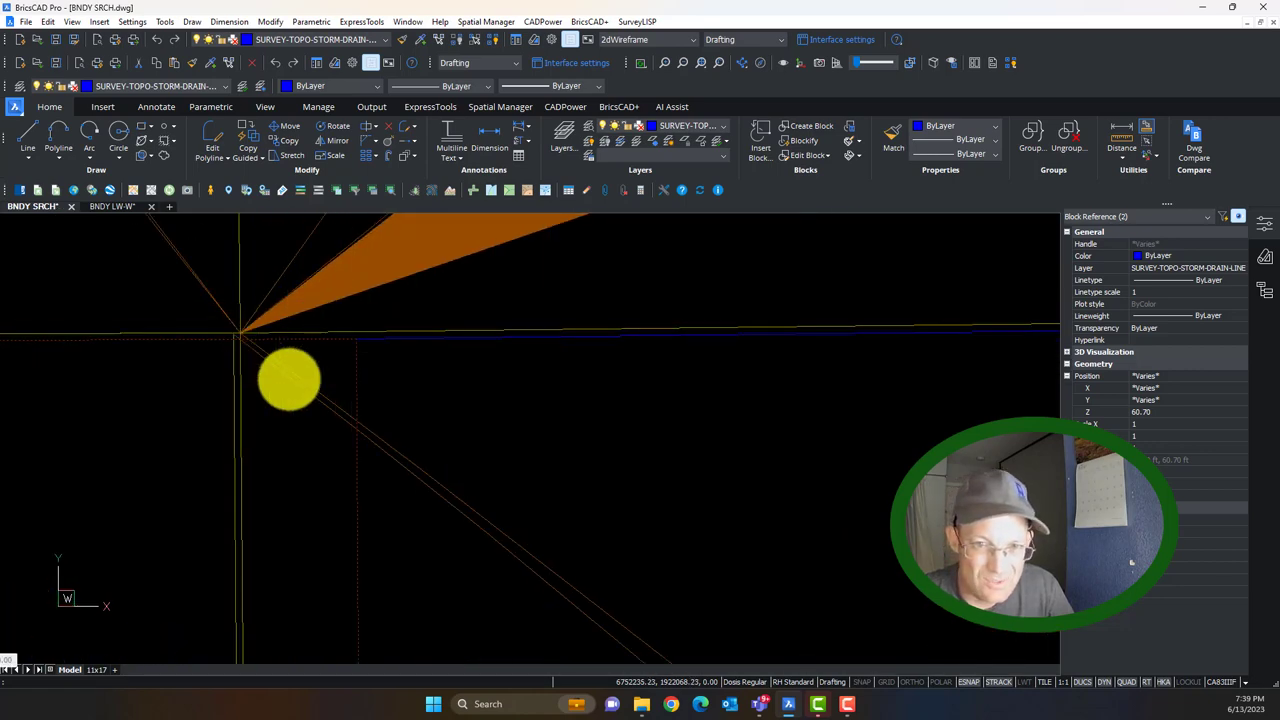
mouse_move(334, 345)
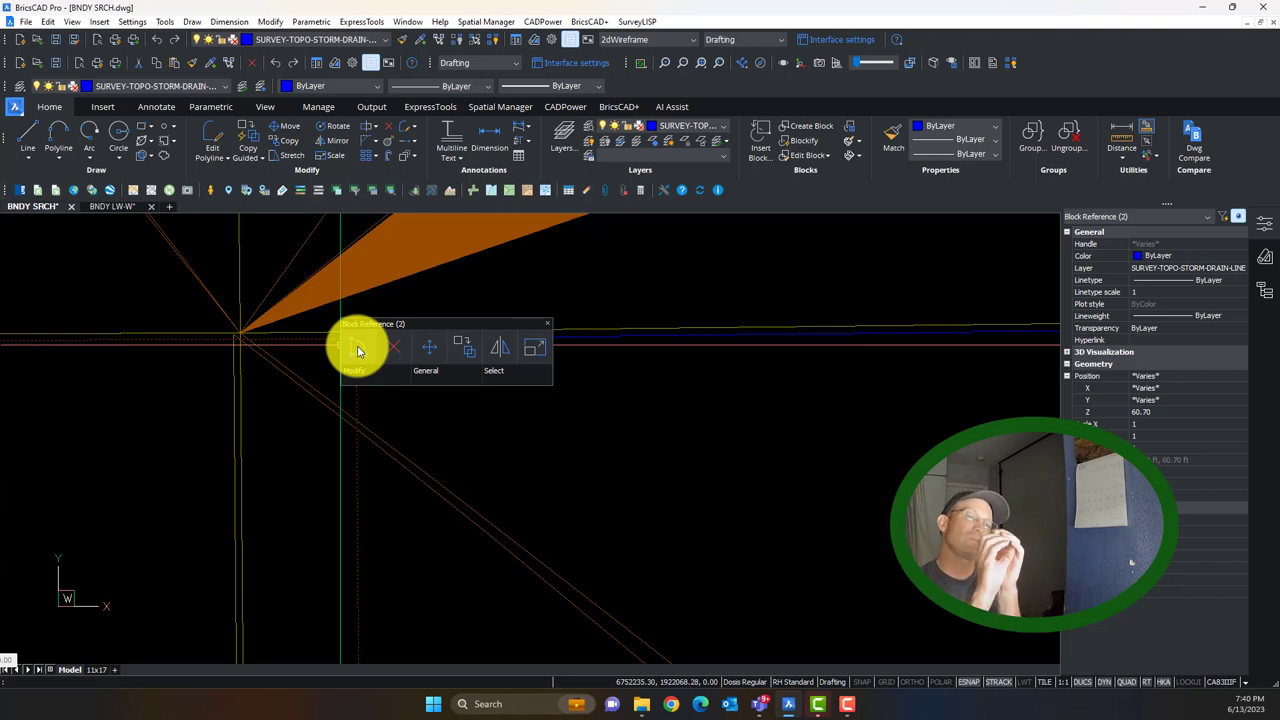
key("Escape")
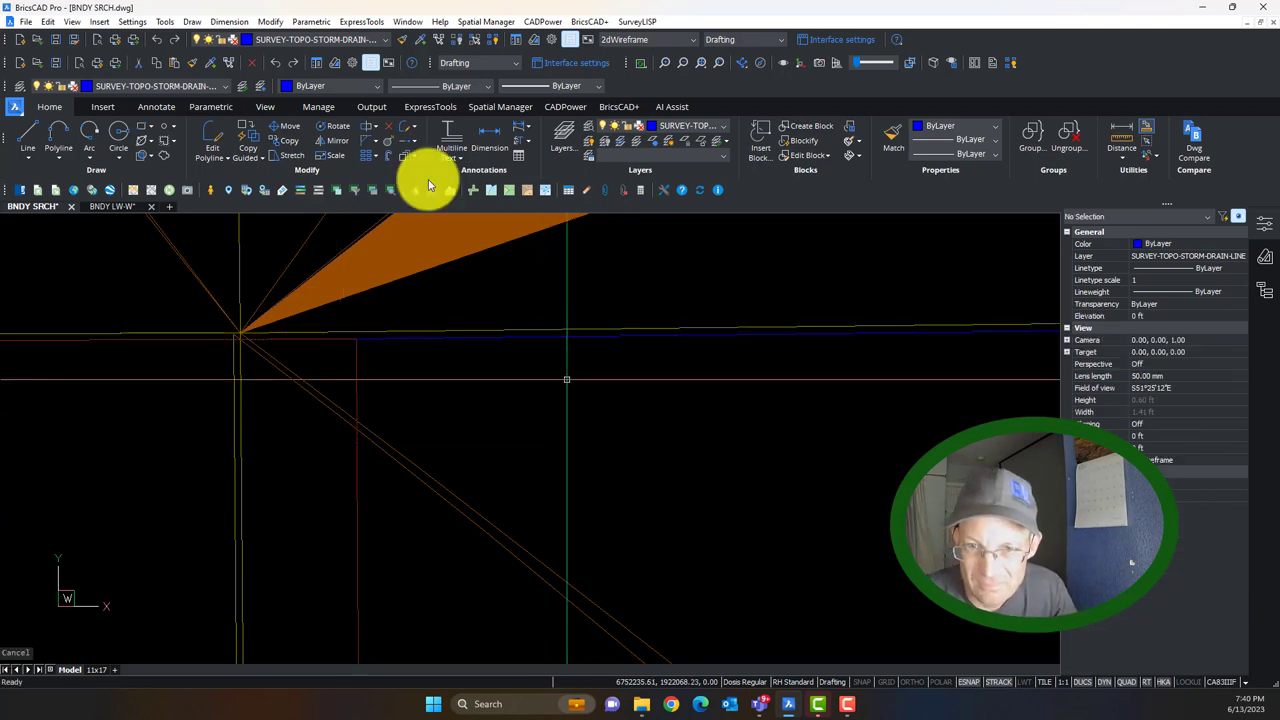
Move the new centerline and its two perpendicular ties from BNDY SRCH into BNDY LW-W at their original coordinates.
left_click(403, 338)
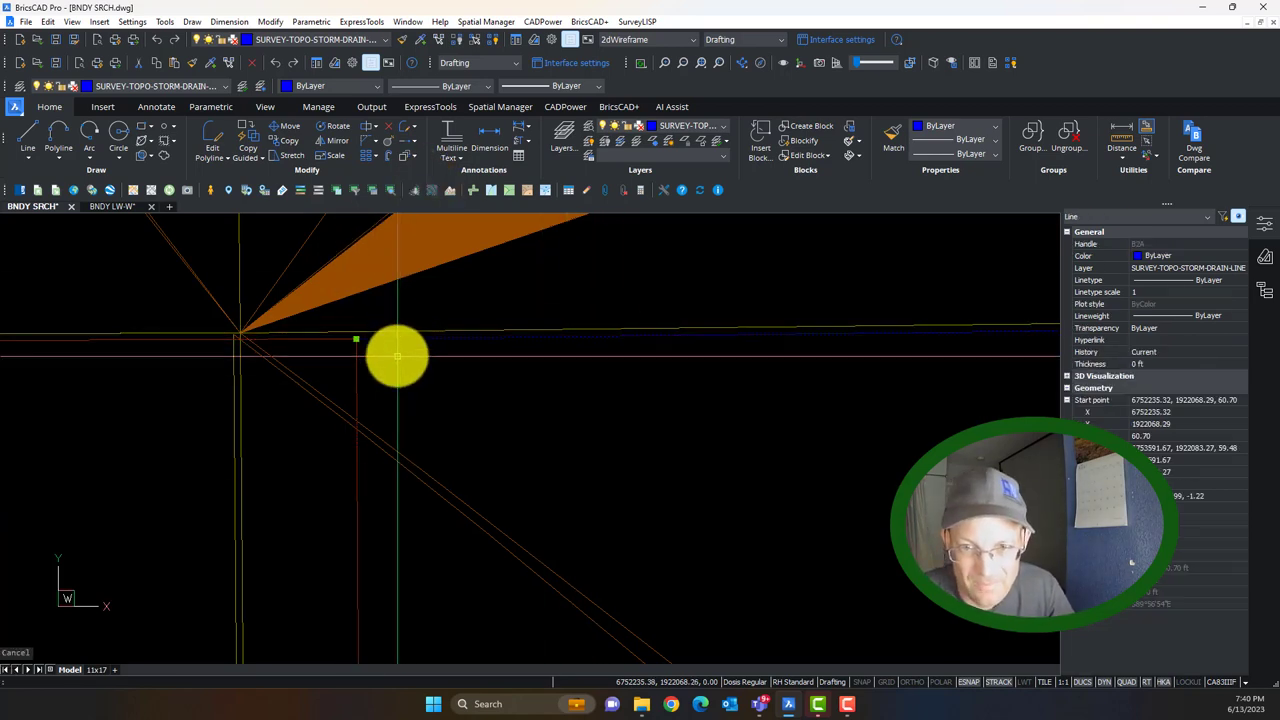
scroll(409, 383, "down", 6)
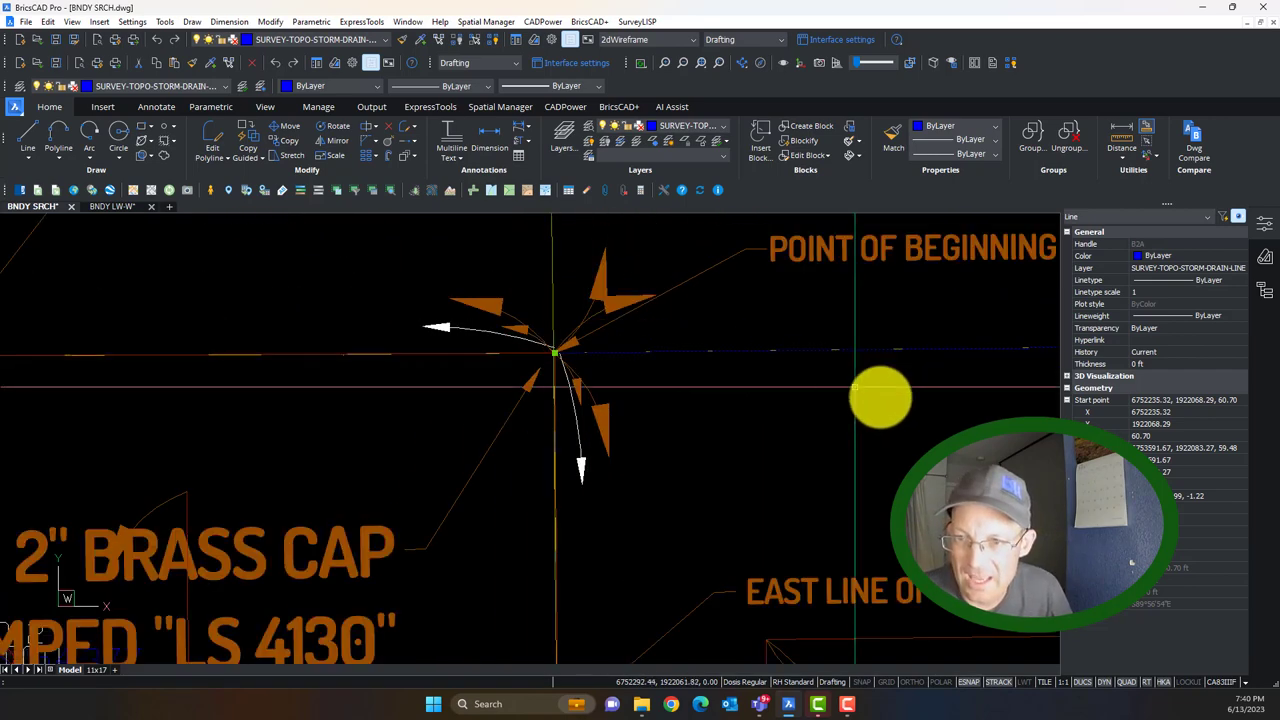
middle_click_drag(885, 400, 137, 348)
scroll(137, 348, "down", 6)
middle_click_drag(878, 382, 140, 369)
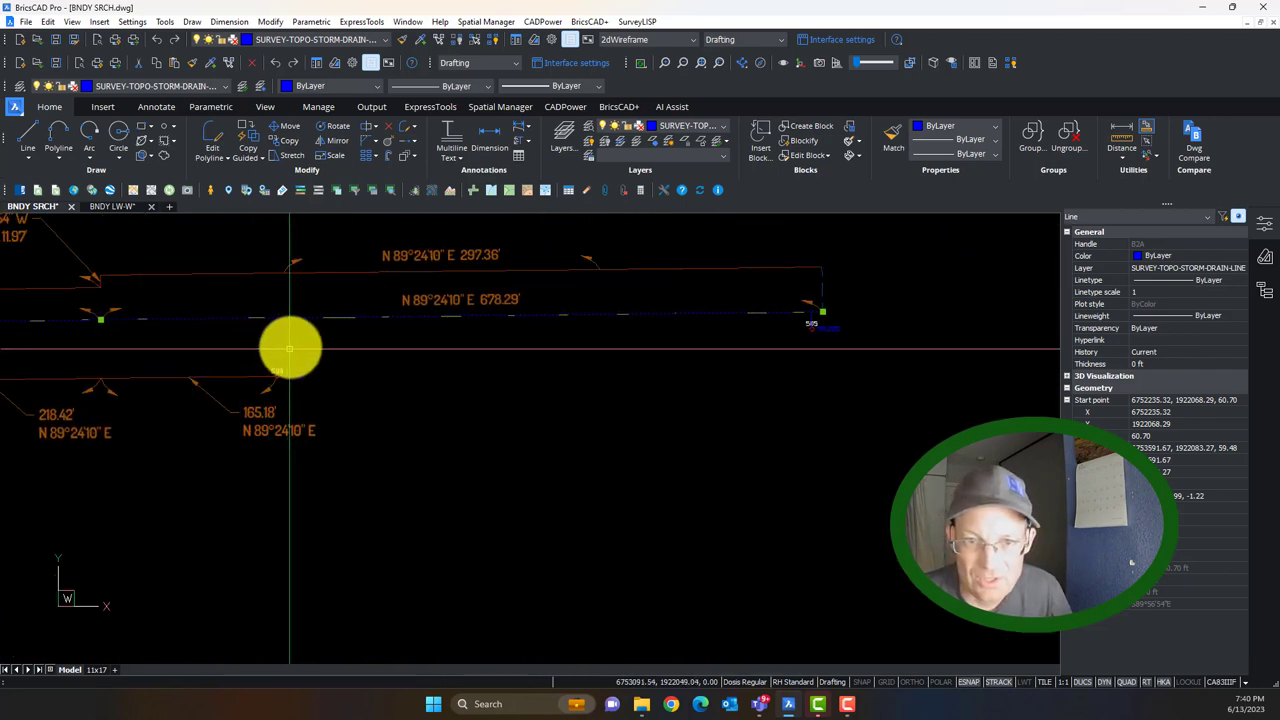
left_click(278, 341)
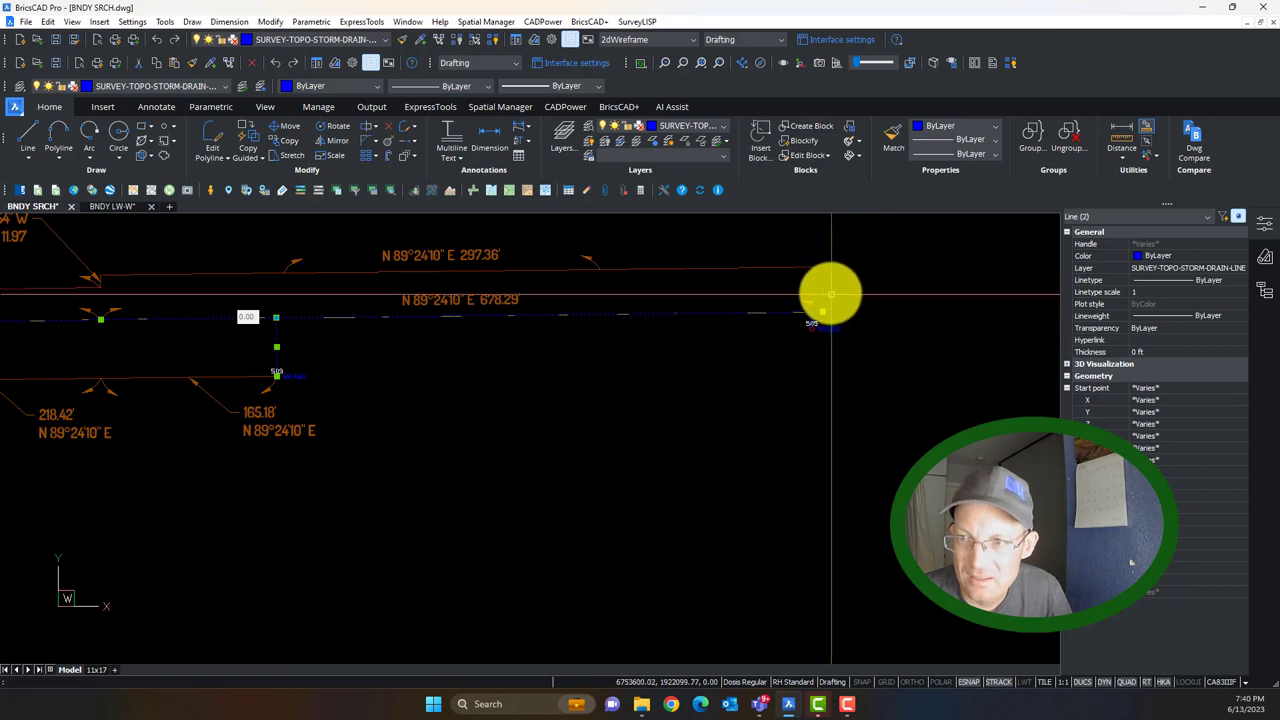
scroll(812, 320, "up", 3)
left_click(792, 348)
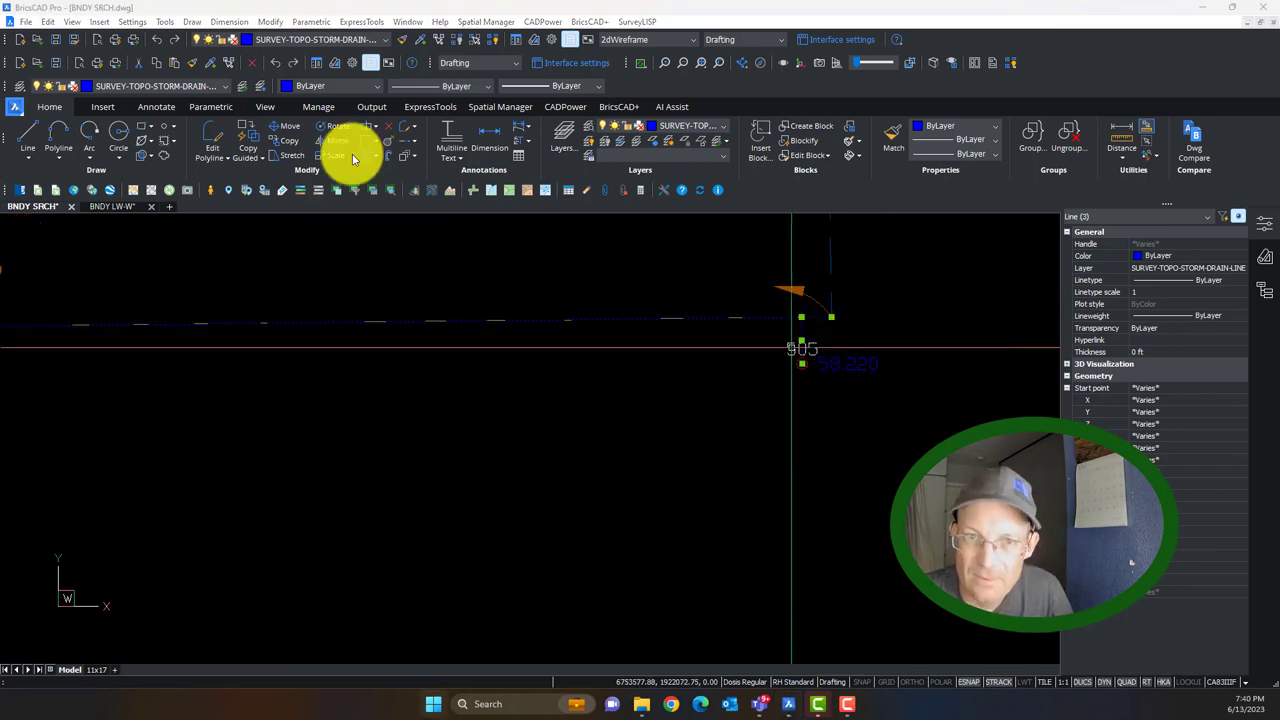
left_click(57, 22)
left_click(63, 72)
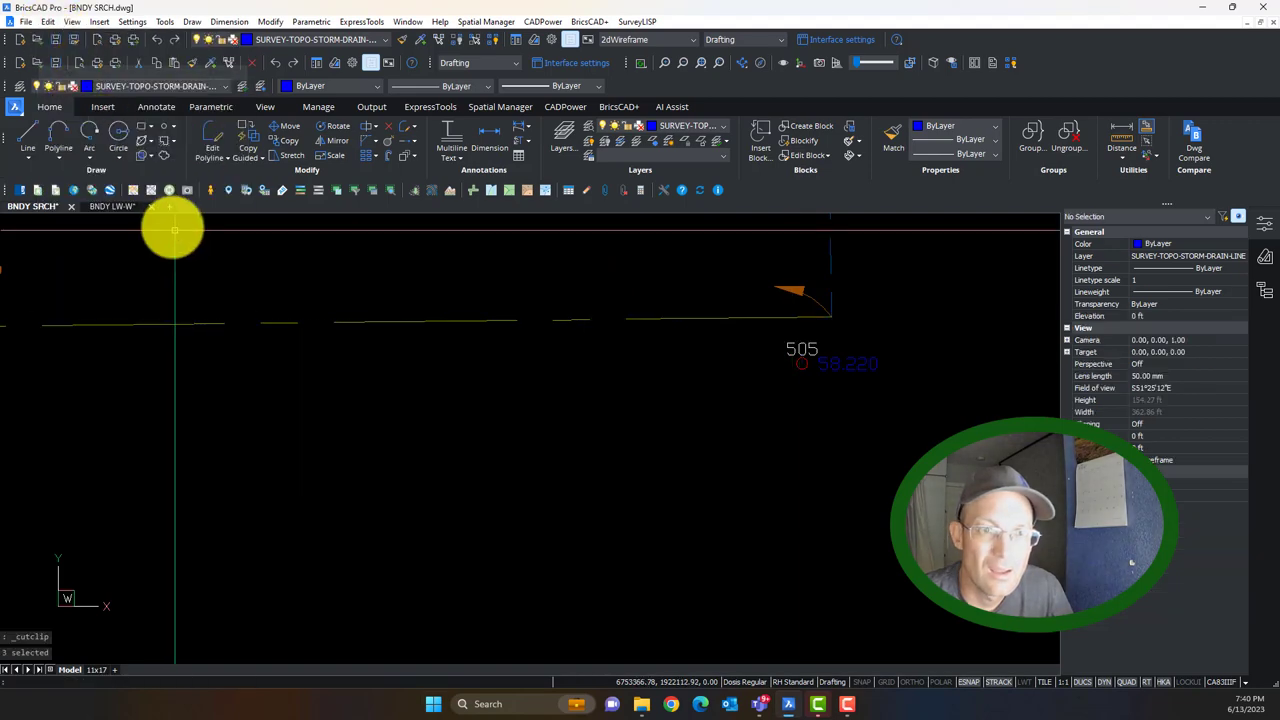
left_click(48, 22)
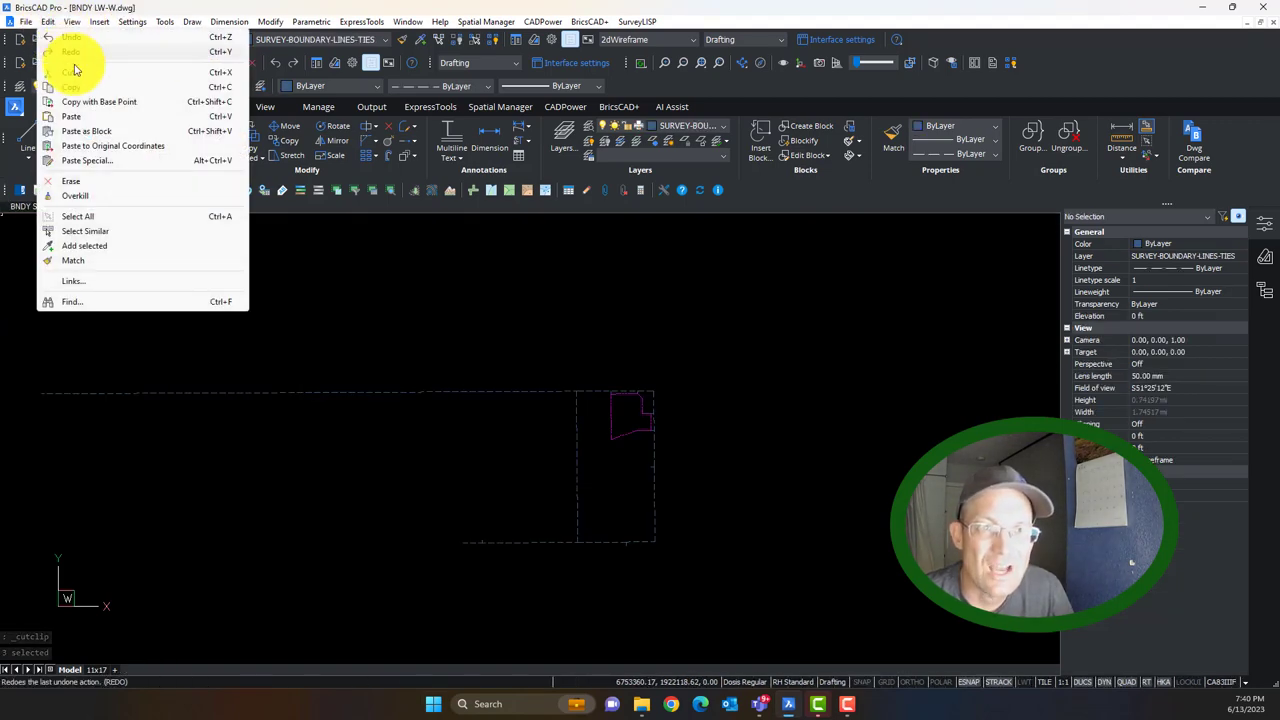
left_click(99, 148)
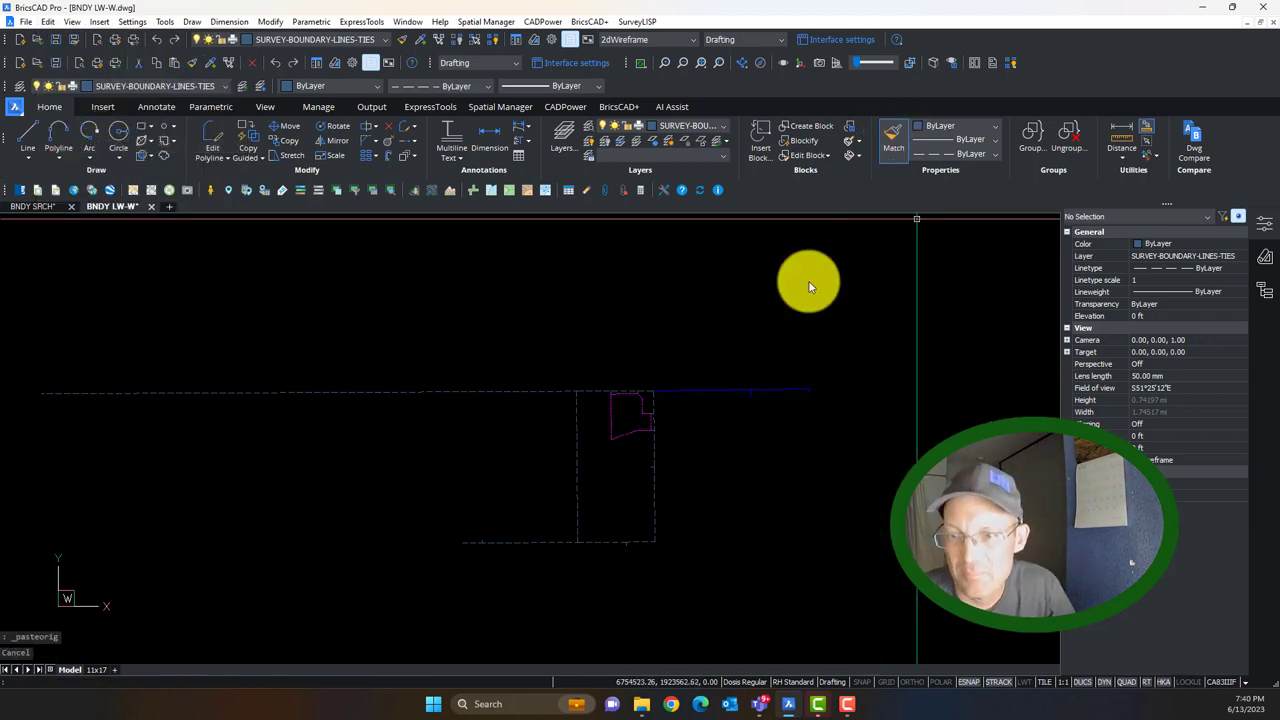
Match the pasted centerline and ties to the properties of the dashed SURVEY-BOUNDARY-LINES-TIES linework.
scroll(669, 419, "up", 2)
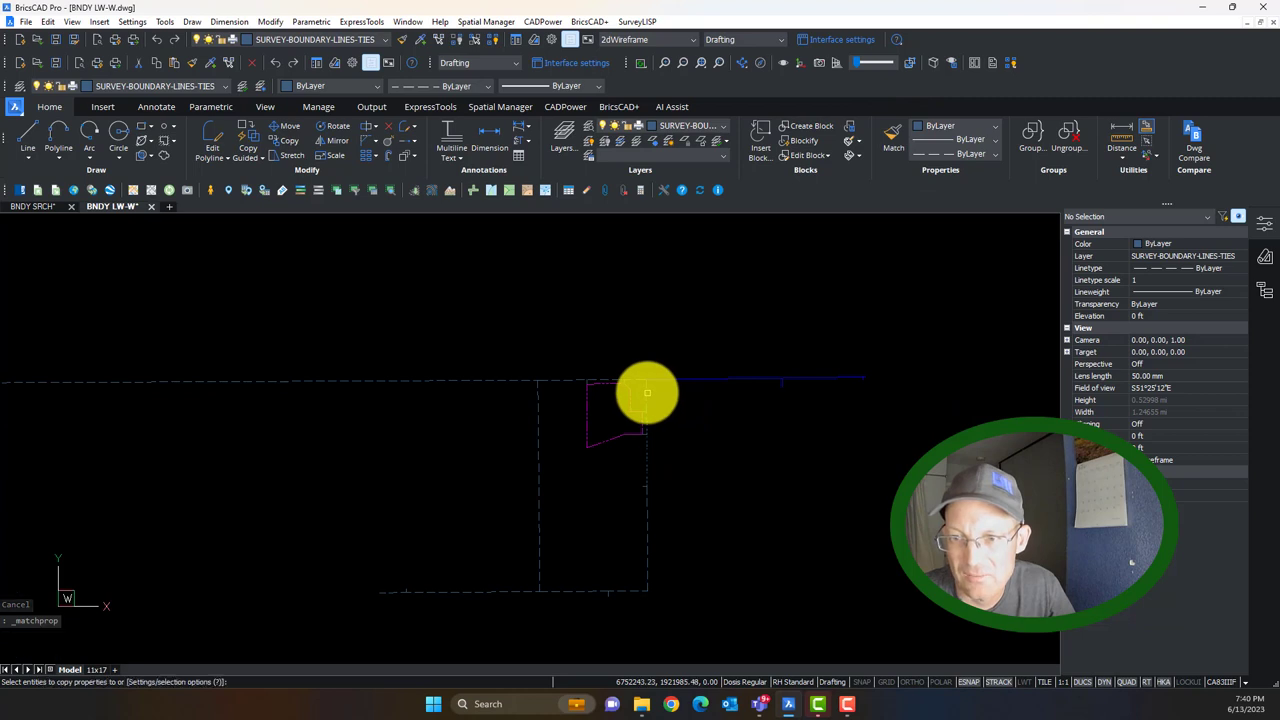
left_click(548, 340)
key("Escape")
Trim the pasted centerline's east end at the perpendicular tie from point 505.
scroll(860, 387, "up", 5)
middle_click_drag(820, 369, 829, 430)
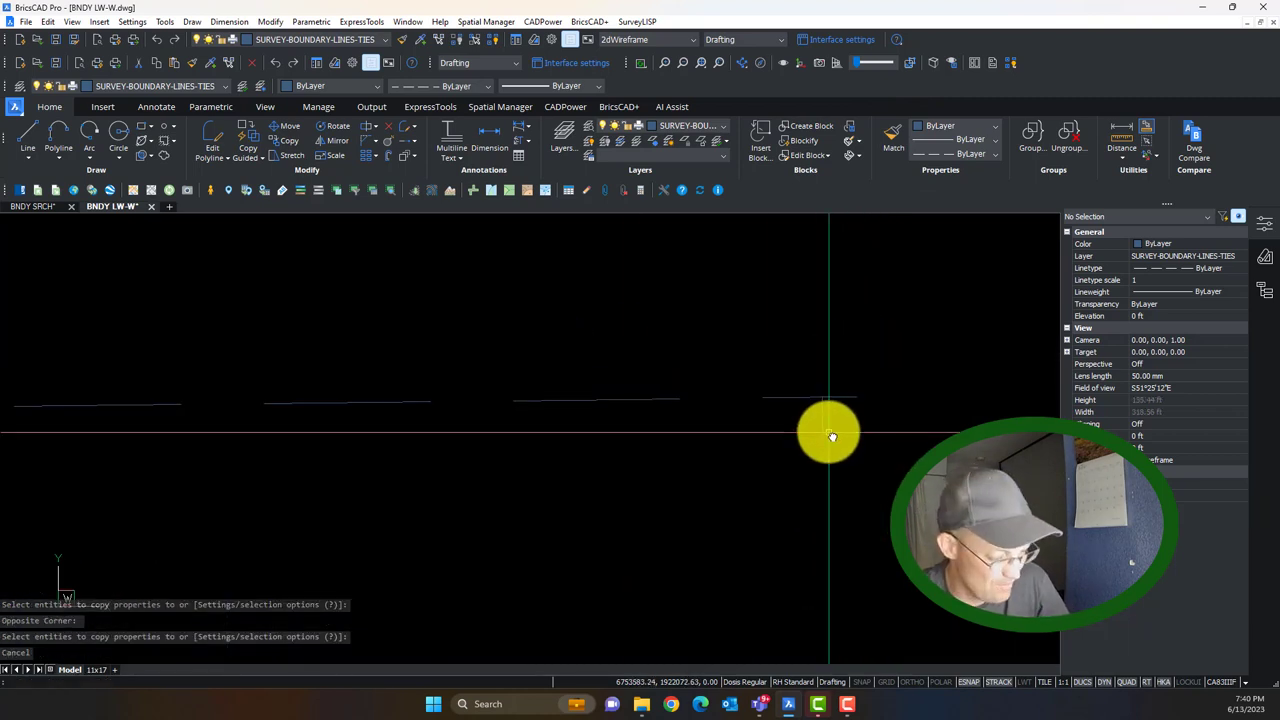
type("TR")
key("Return")
left_click(823, 412)
key("Return")
left_click(852, 419)
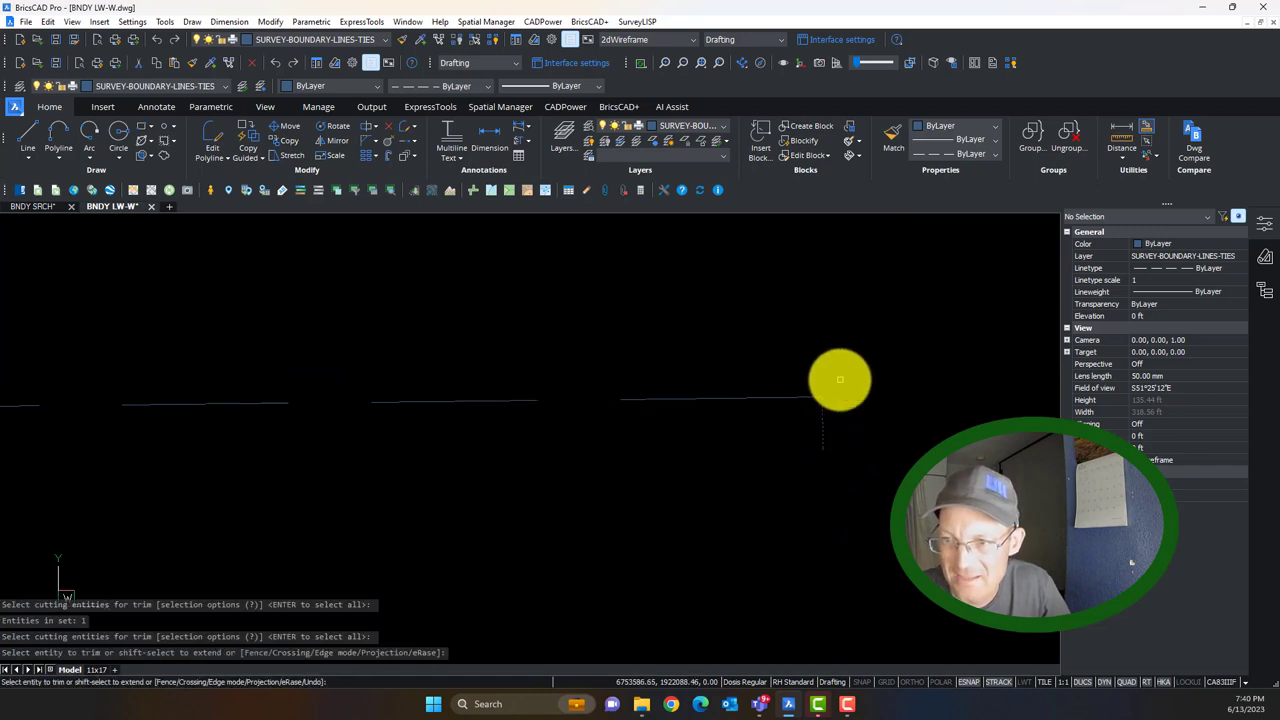
left_click(840, 381)
key("Escape")
Examine how the trimmed centerline and its ties fit the boundary linework around the magenta parcel.
scroll(840, 406, "down", 3)
middle_click_drag(236, 443, 600, 399)
scroll(608, 393, "down", 3)
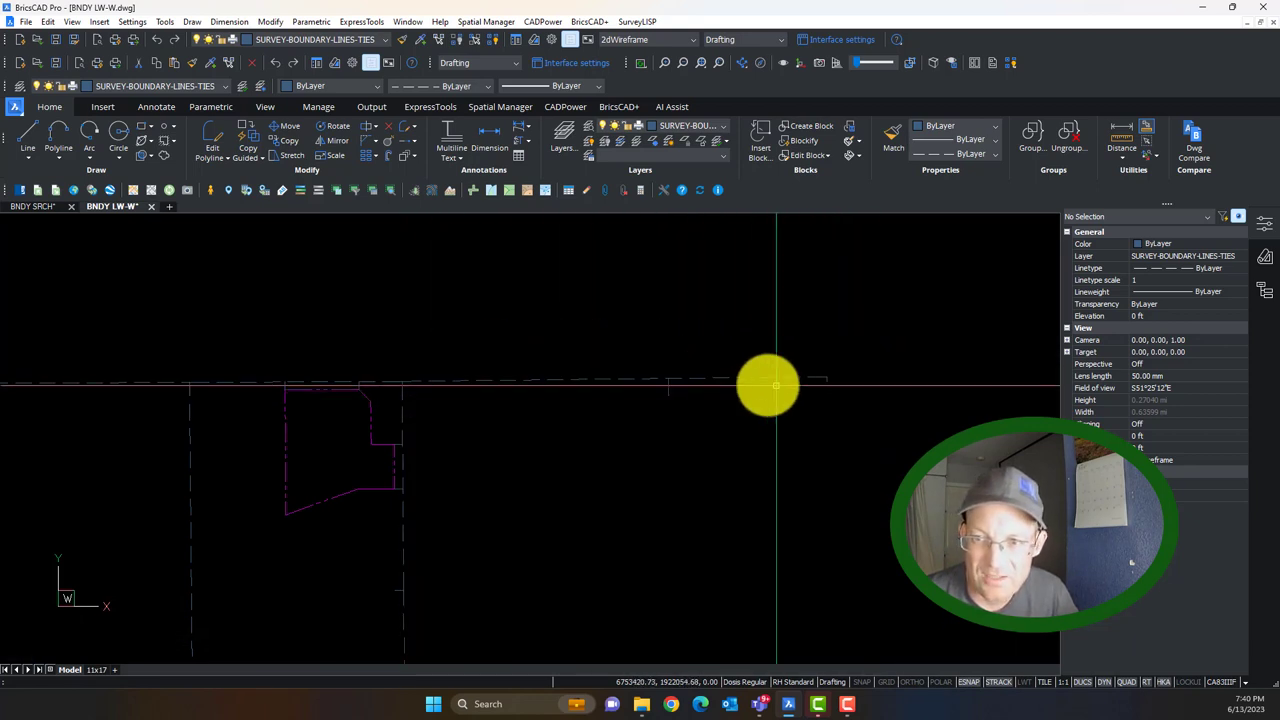
scroll(394, 386, "up", 5)
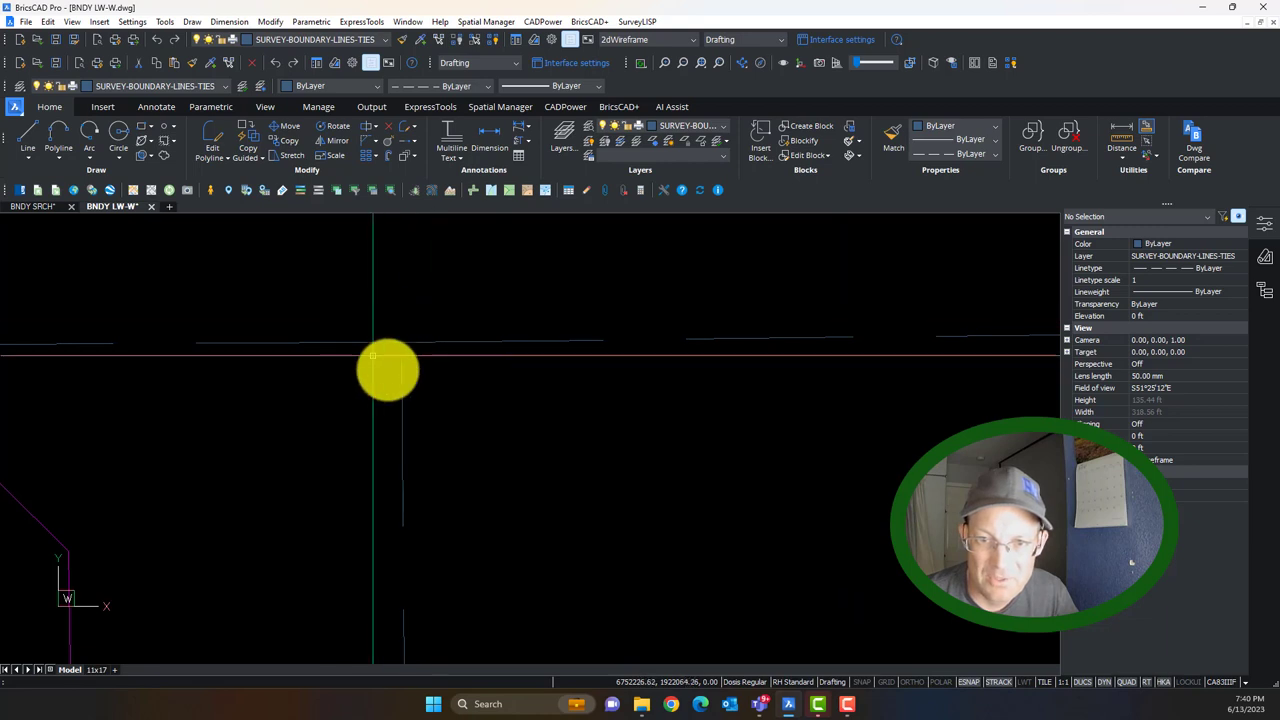
scroll(406, 321, "down", 4)
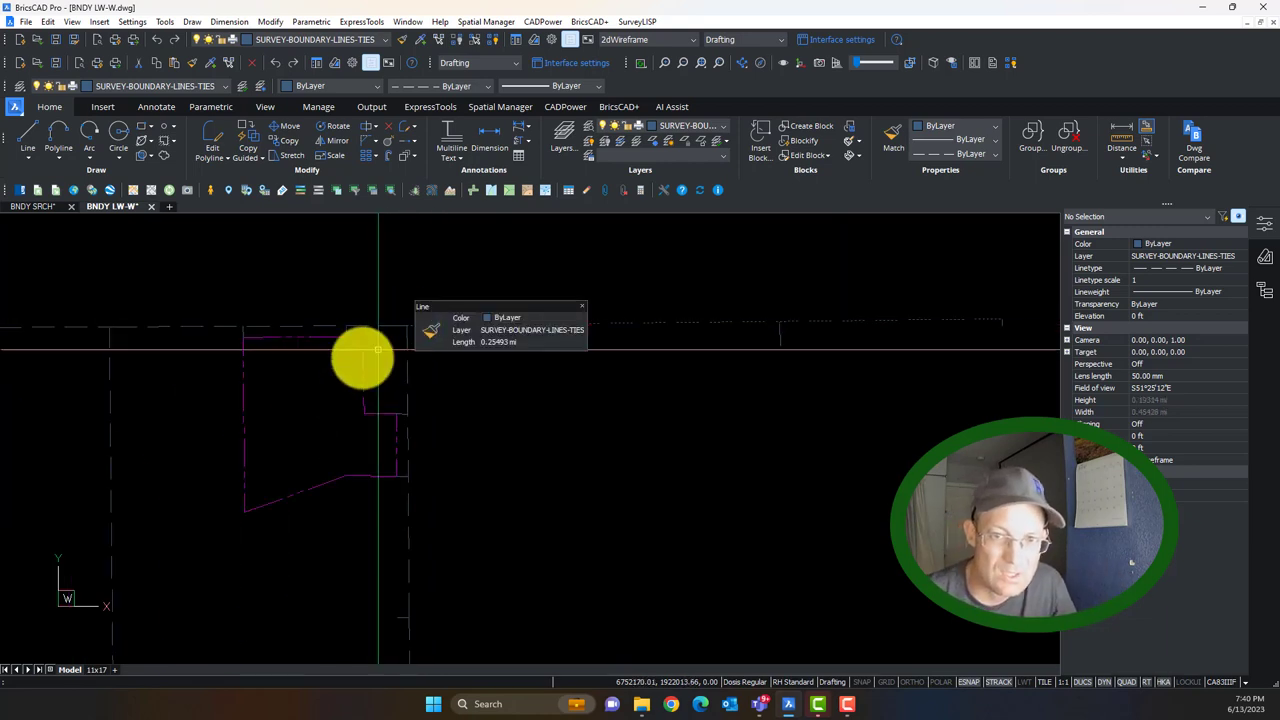
middle_click_drag(581, 409, 594, 408)
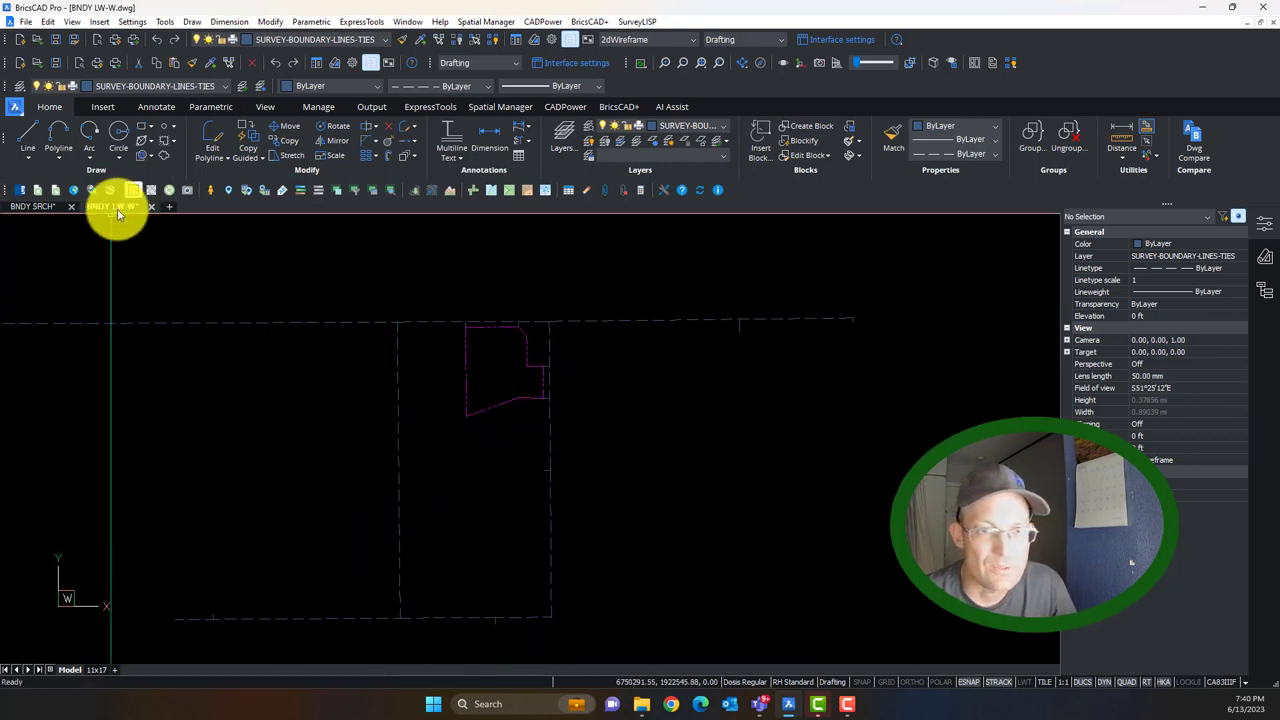
Switch back to BNDY SRCH and trace the record parcel linework from Sheldon Road to the diagonal southern line.
left_click(37, 207)
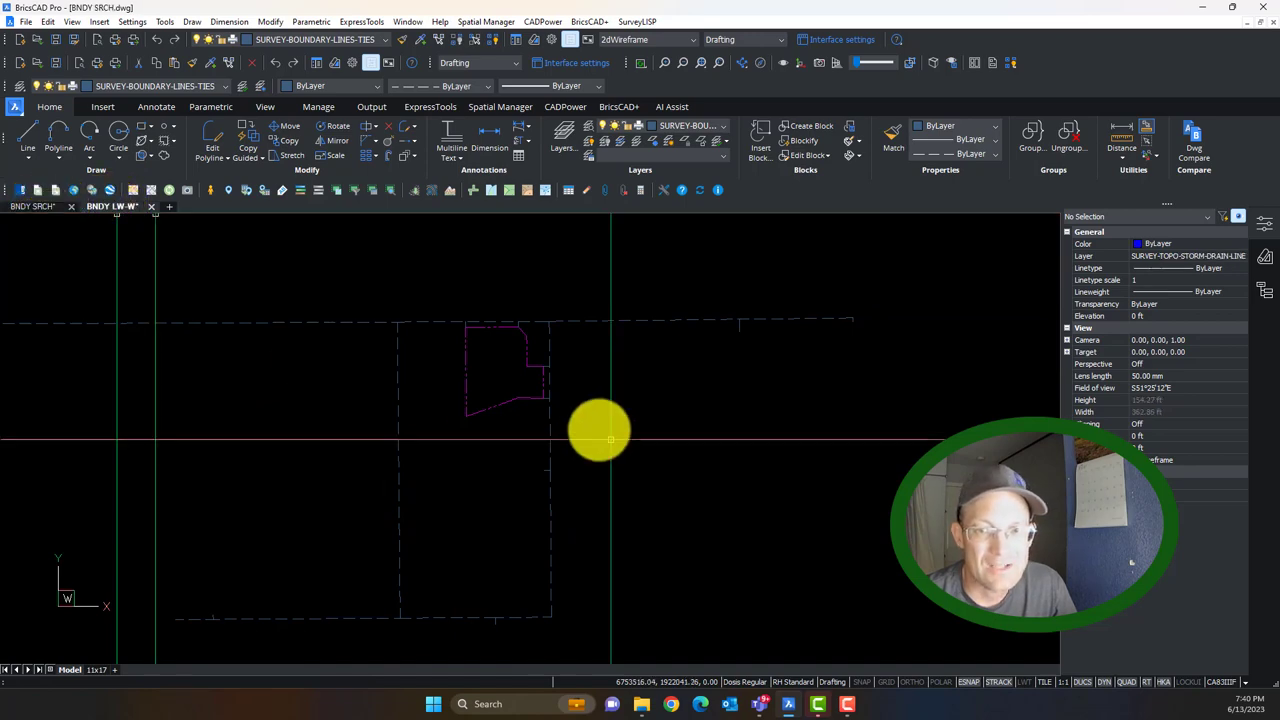
scroll(539, 350, "down", 4)
scroll(226, 376, "up", 3)
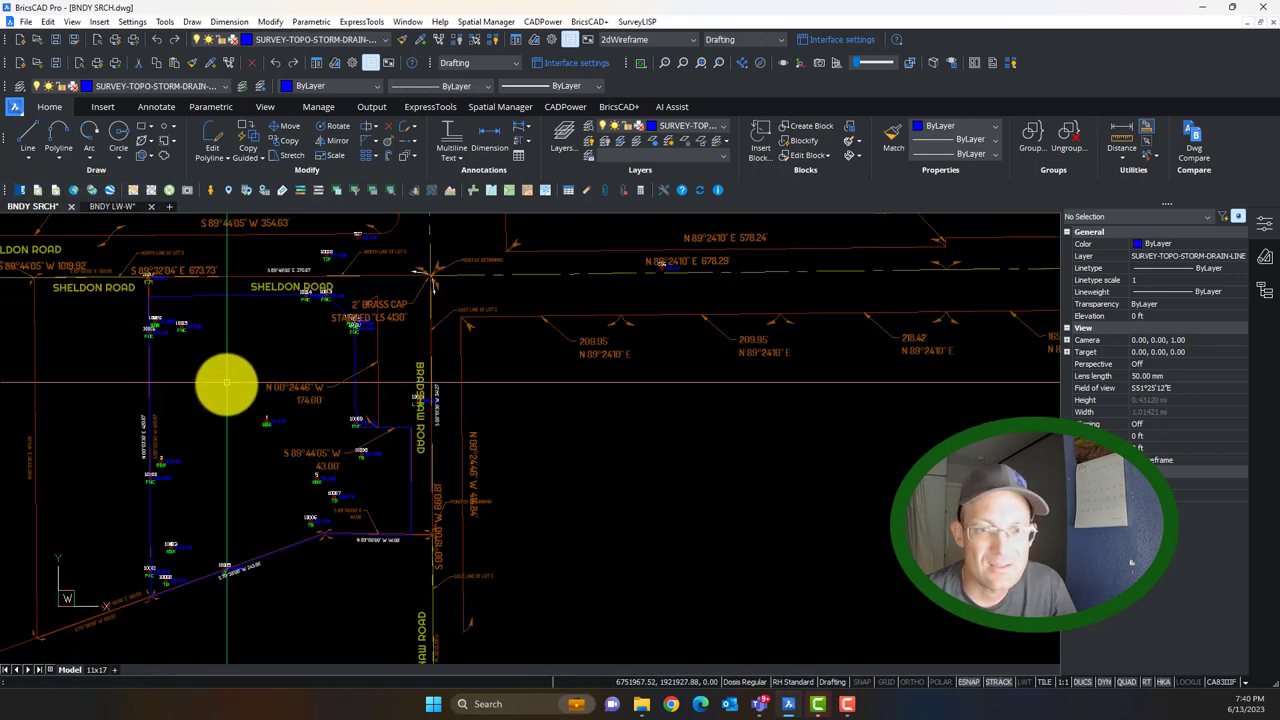
middle_click_drag(190, 415, 547, 491)
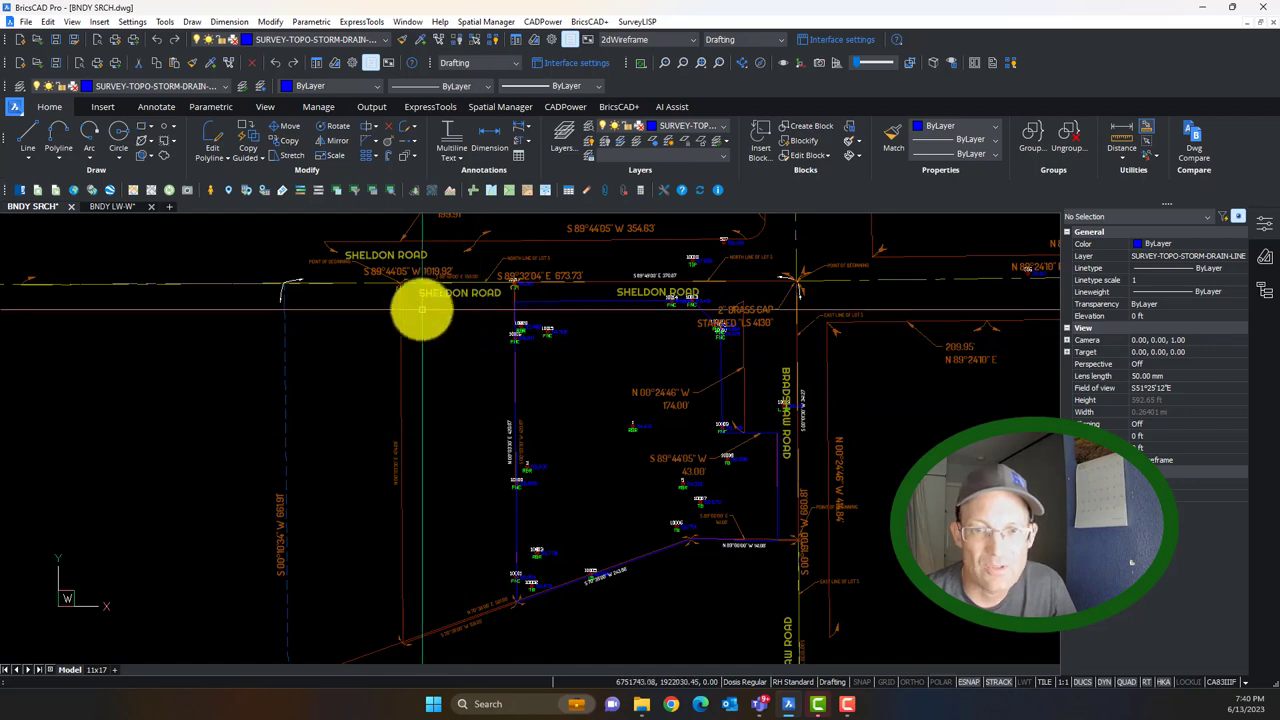
scroll(422, 312, "up", 4)
key("Escape")
scroll(503, 406, "down", 3)
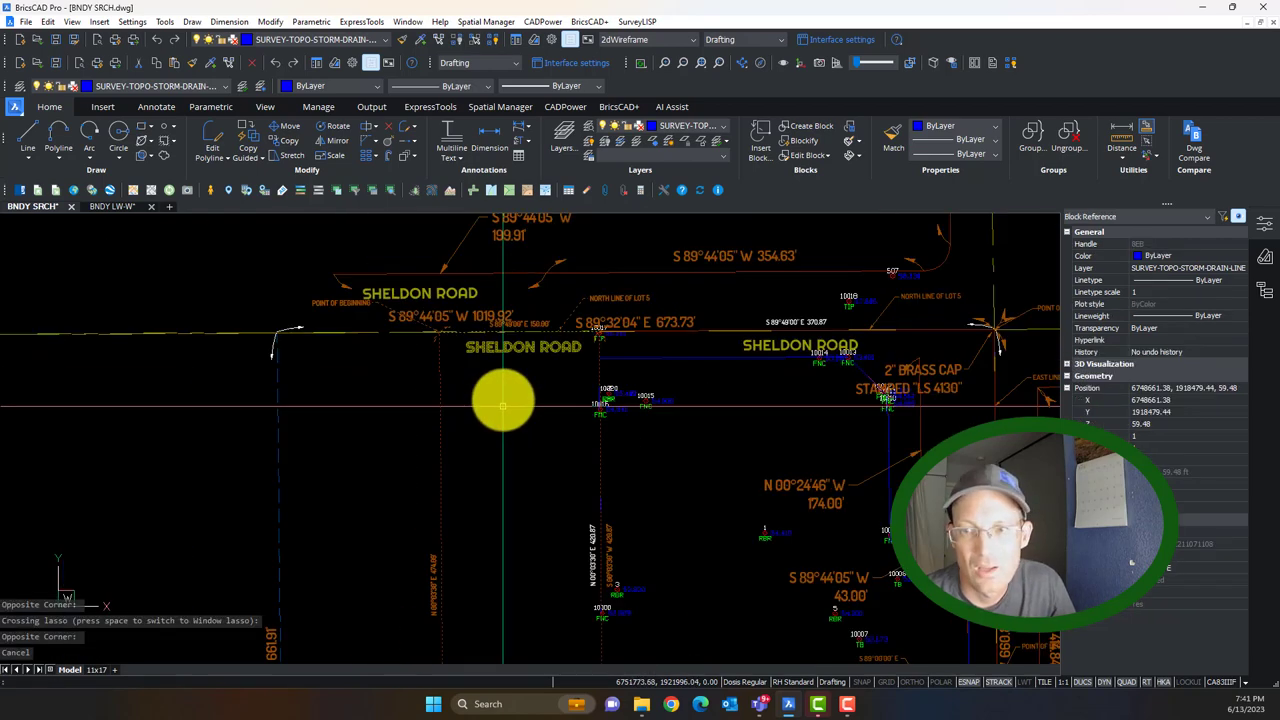
mouse_move(505, 515)
middle_mouse_down()
mouse_move(546, 297)
mouse_move(543, 400)
mouse_move(534, 208)
middle_mouse_up()
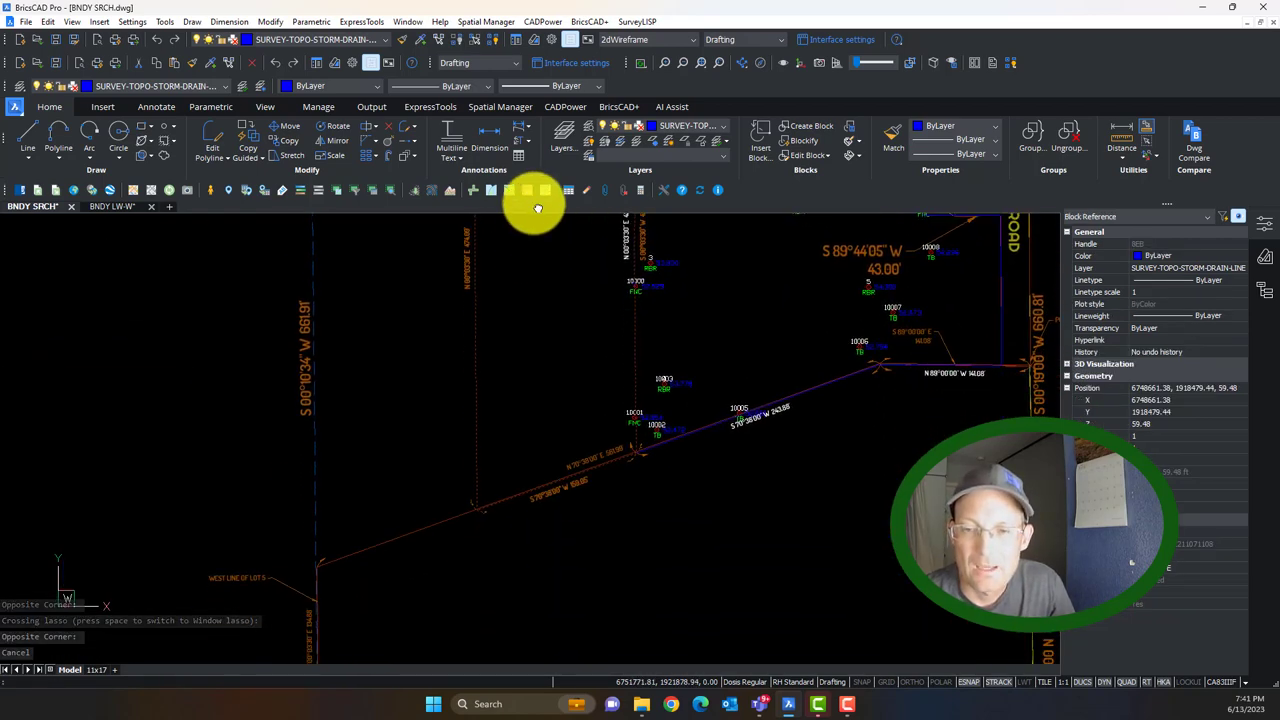
key("Escape")
Select the record block reference at the west corner of the N 70°38'00" E line, compare it with the adjoining linework, and clear the selection.
scroll(618, 443, "up", 2)
middle_click_drag(620, 503, 672, 390)
scroll(508, 432, "up", 4)
scroll(420, 438, "up", 3)
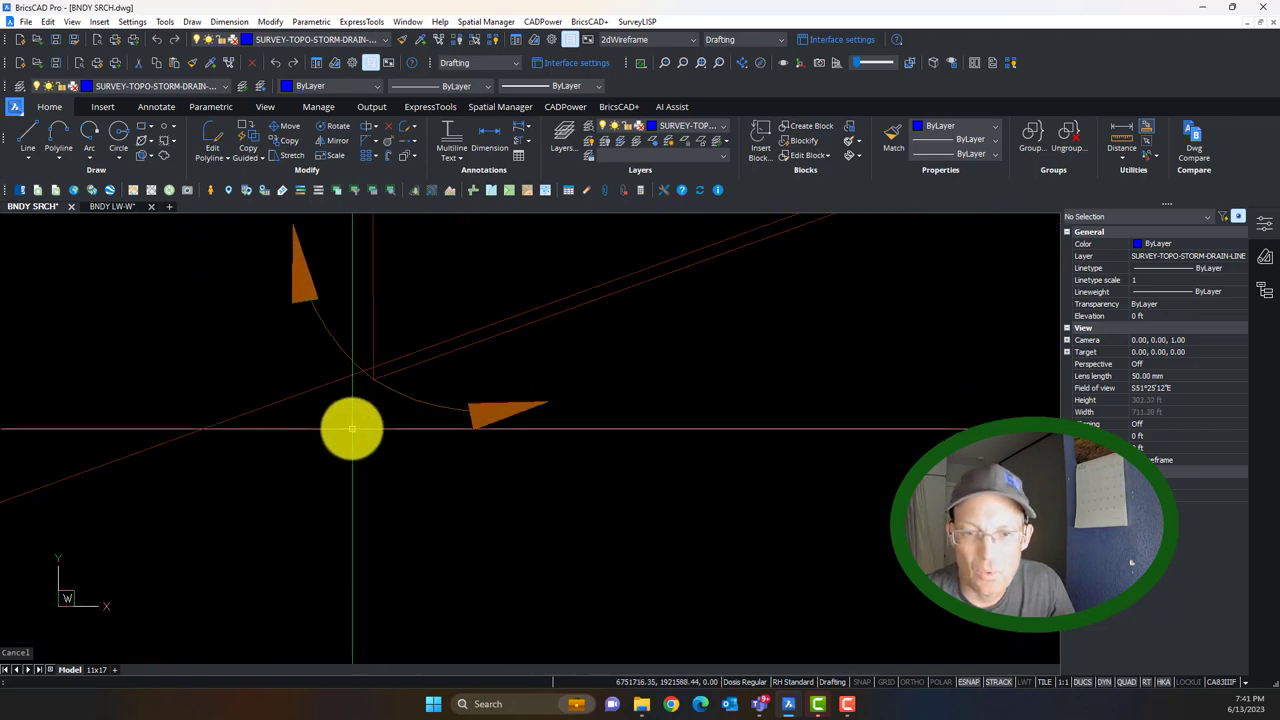
left_click(394, 372)
scroll(400, 381, "down", 9)
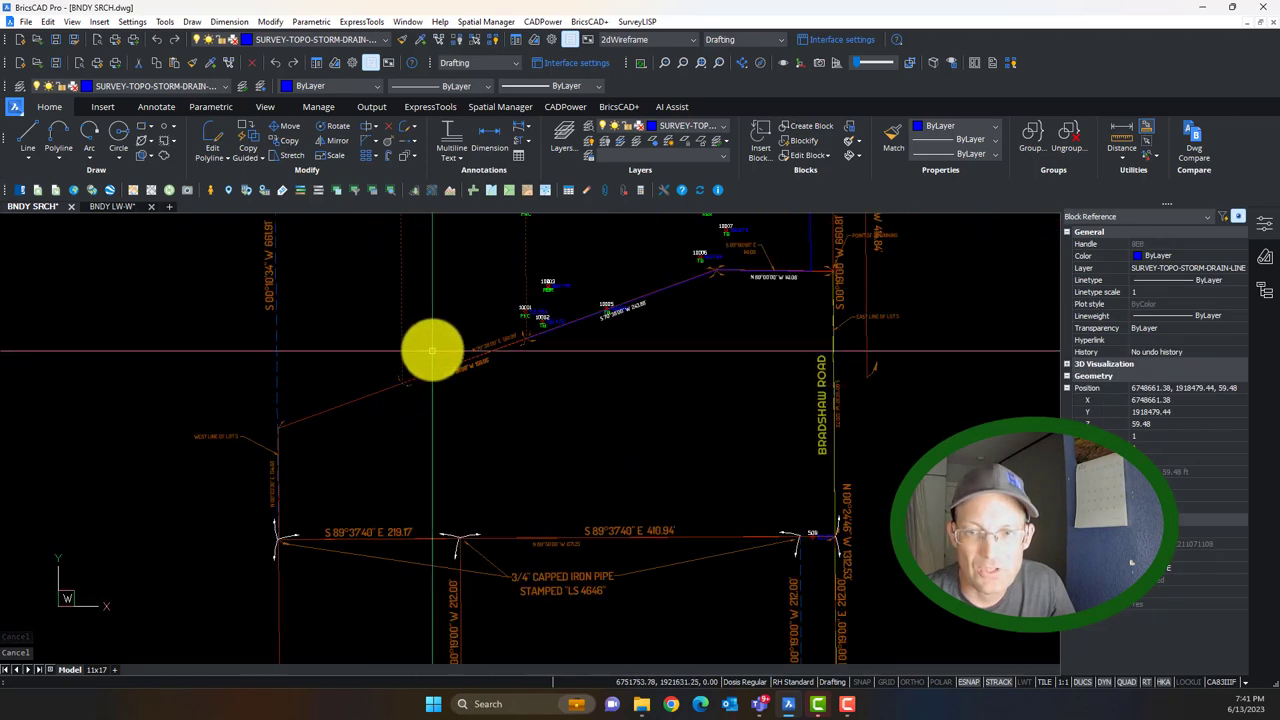
middle_click_drag(479, 293, 448, 333)
scroll(500, 394, "up", 5)
key("Escape")
scroll(537, 386, "down", 5)
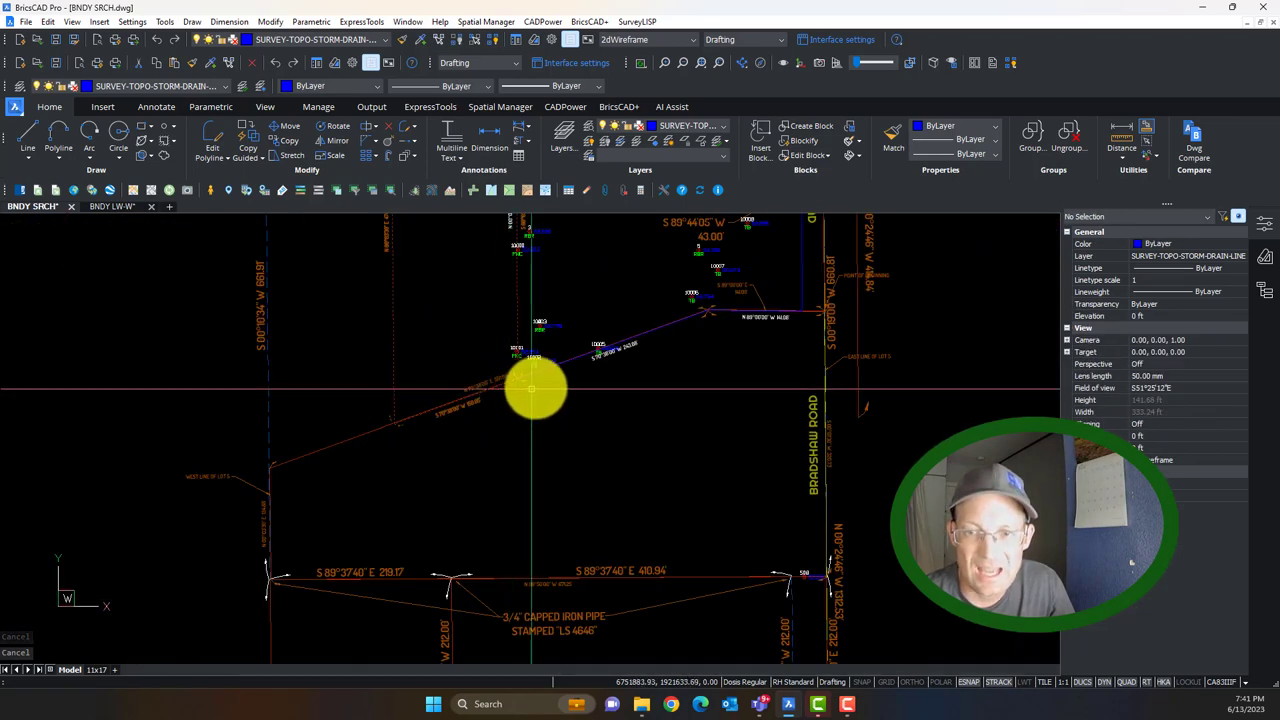
scroll(400, 431, "up", 2)
scroll(400, 431, "up", 2)
scroll(140, 509, "down", 4)
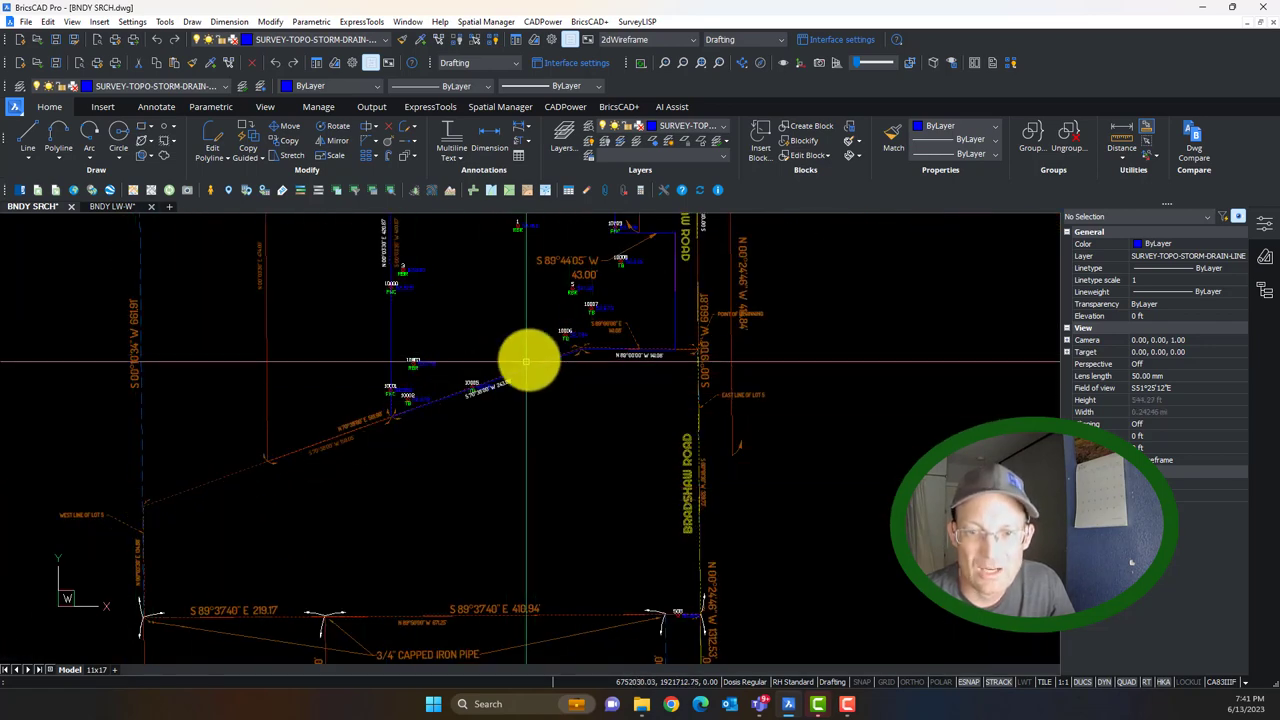
Place an aligned dimension across the gap between the two diagonal record lines at their west corner, and erase it.
scroll(357, 375, "up", 5)
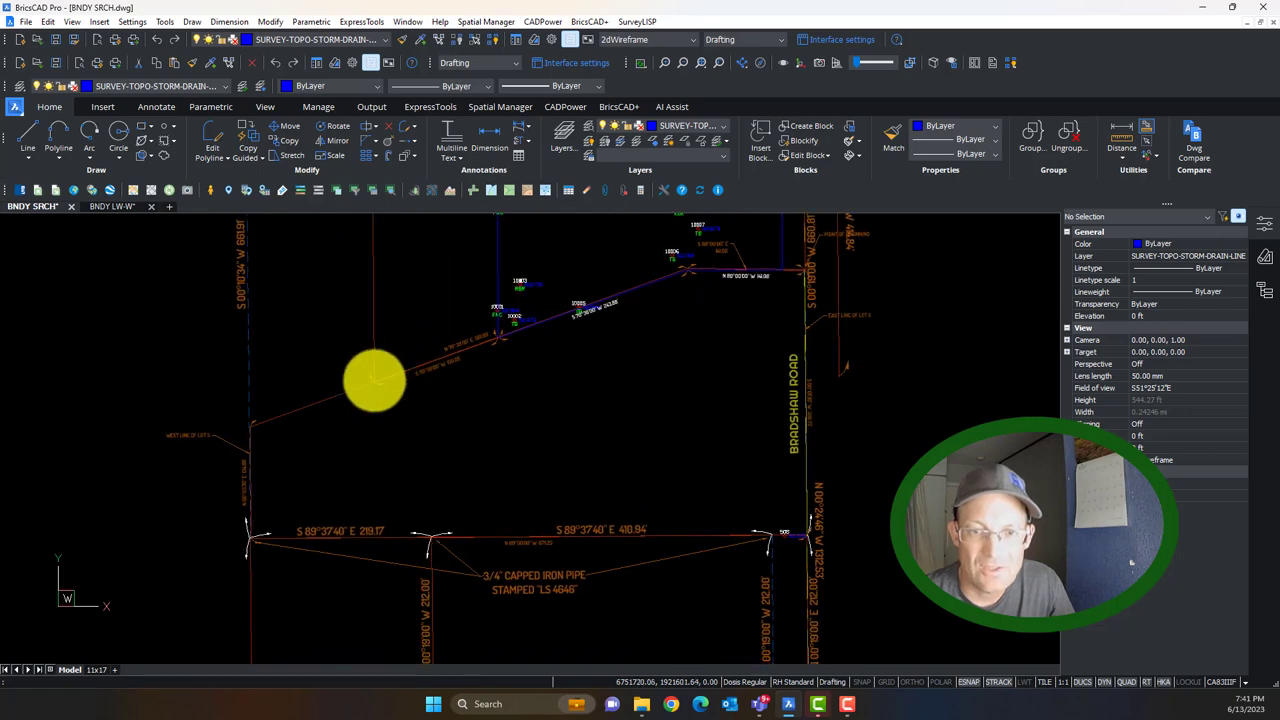
scroll(403, 383, "up", 2)
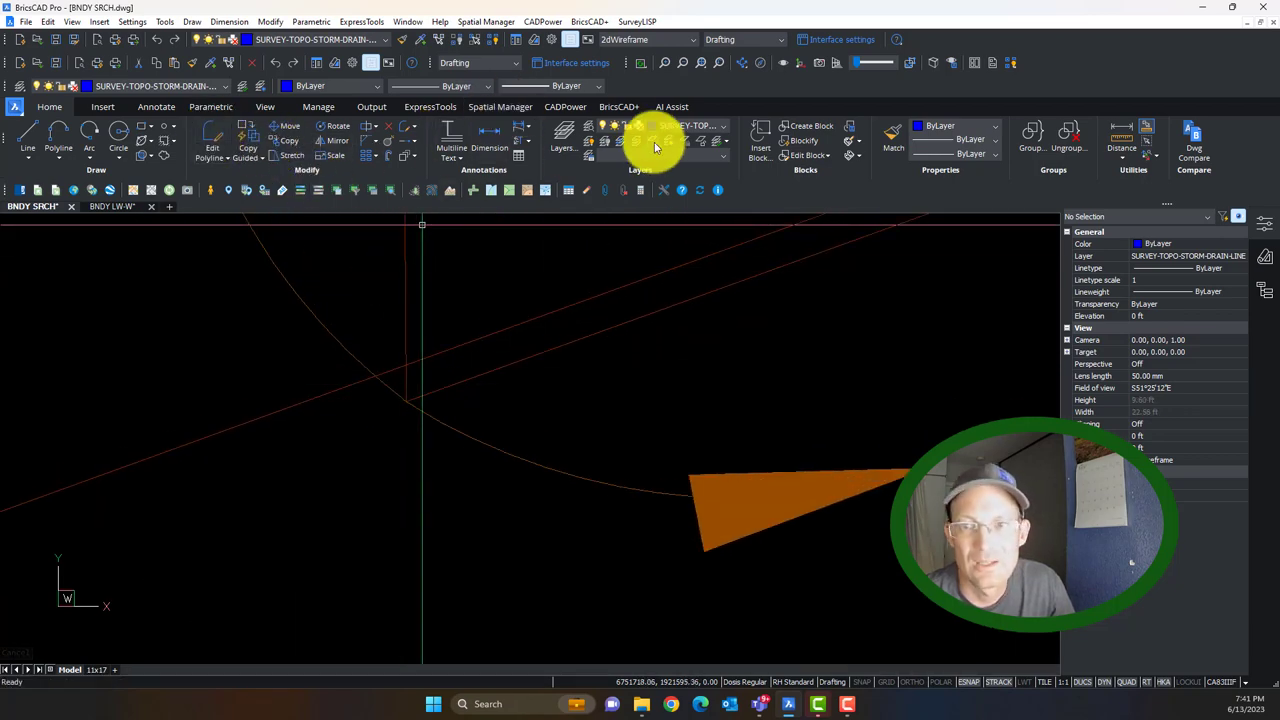
left_click(530, 135)
left_click(557, 158)
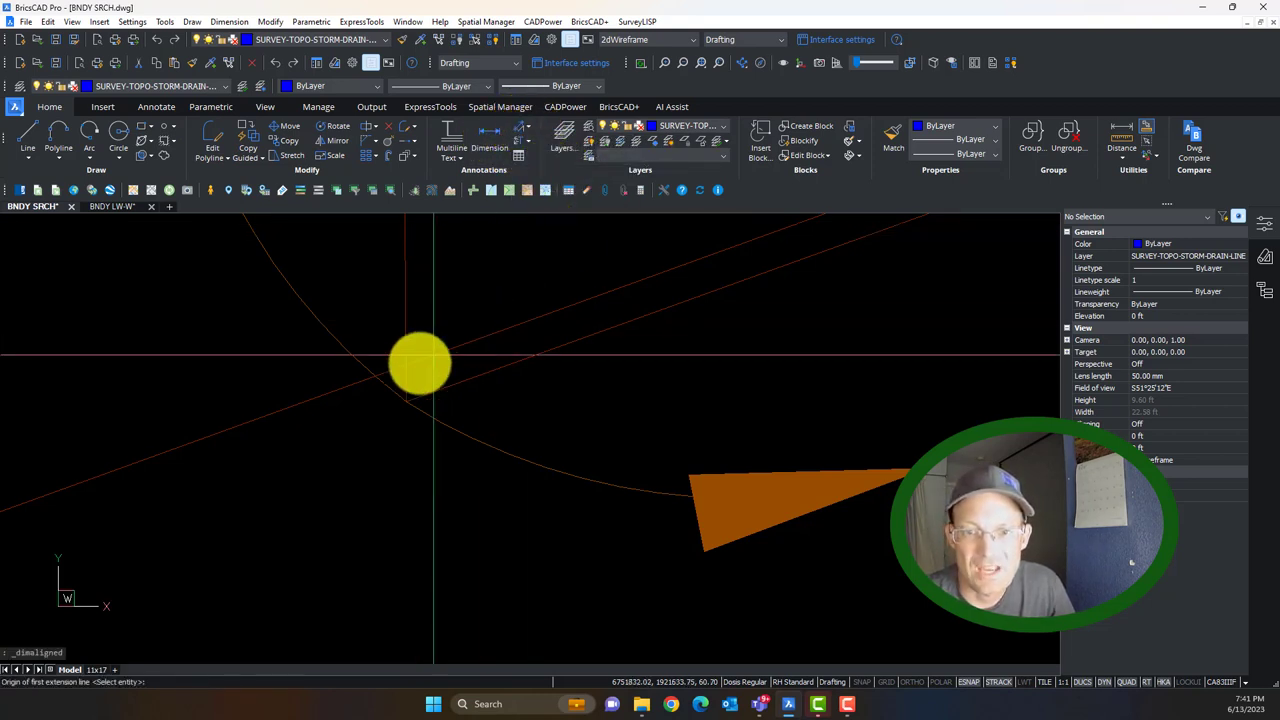
left_click(405, 400)
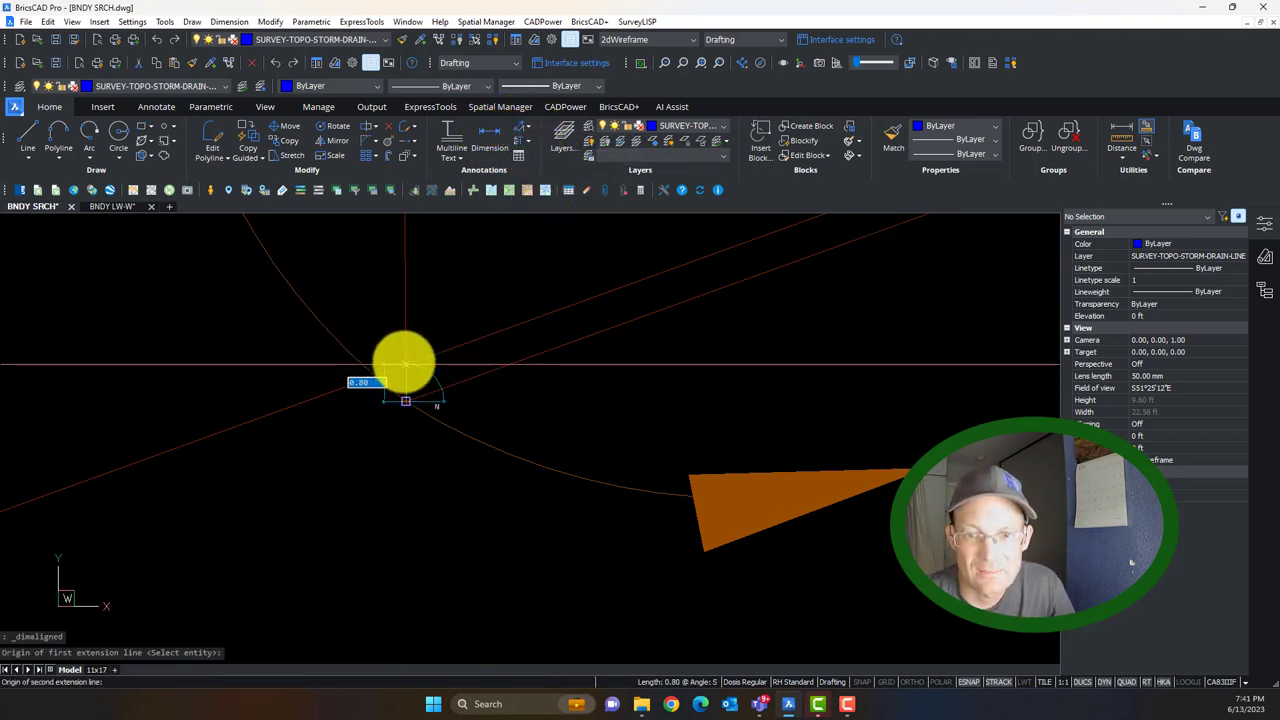
left_click(404, 364)
left_click(384, 352)
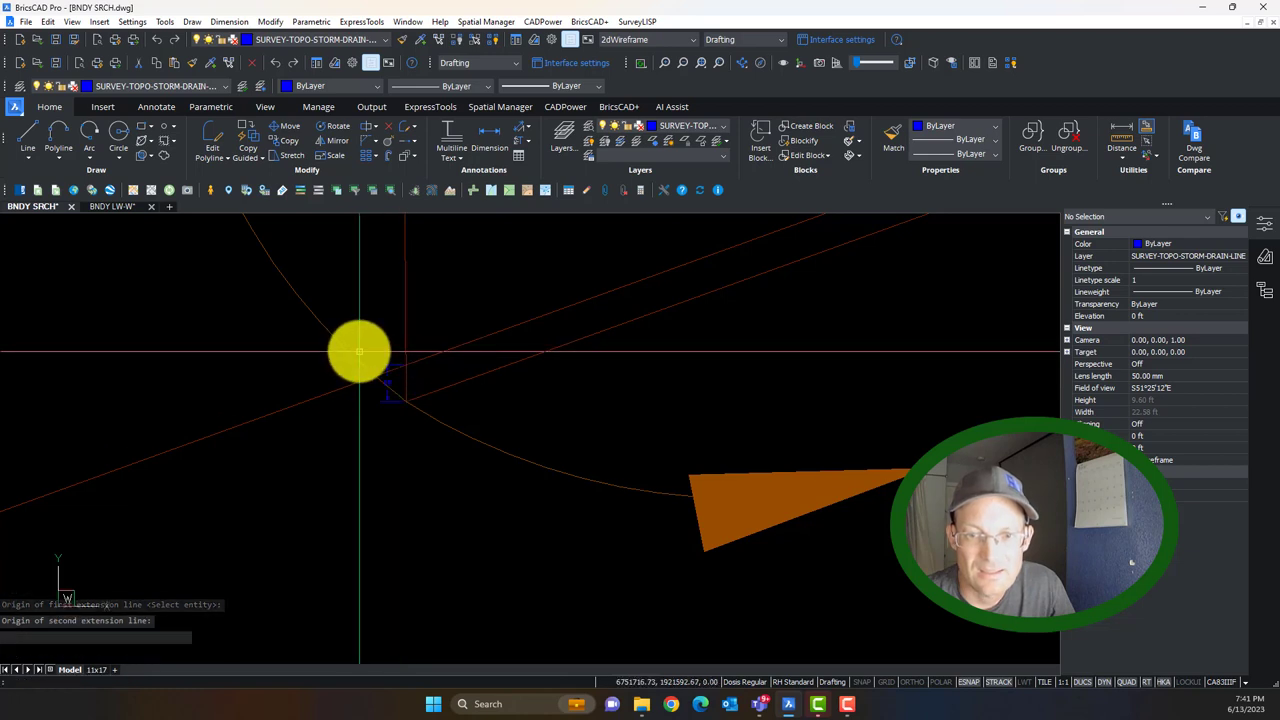
scroll(408, 392, "up", 2)
scroll(408, 392, "up", 1)
key("Escape")
mouse_move(360, 428)
left_mouse_down()
mouse_move(329, 385)
mouse_move(329, 434)
left_mouse_up()
key("Delete")
Select the other diagonal record block reference, compare its linework near points 508 and 10002, and clear the selection.
left_click(291, 420)
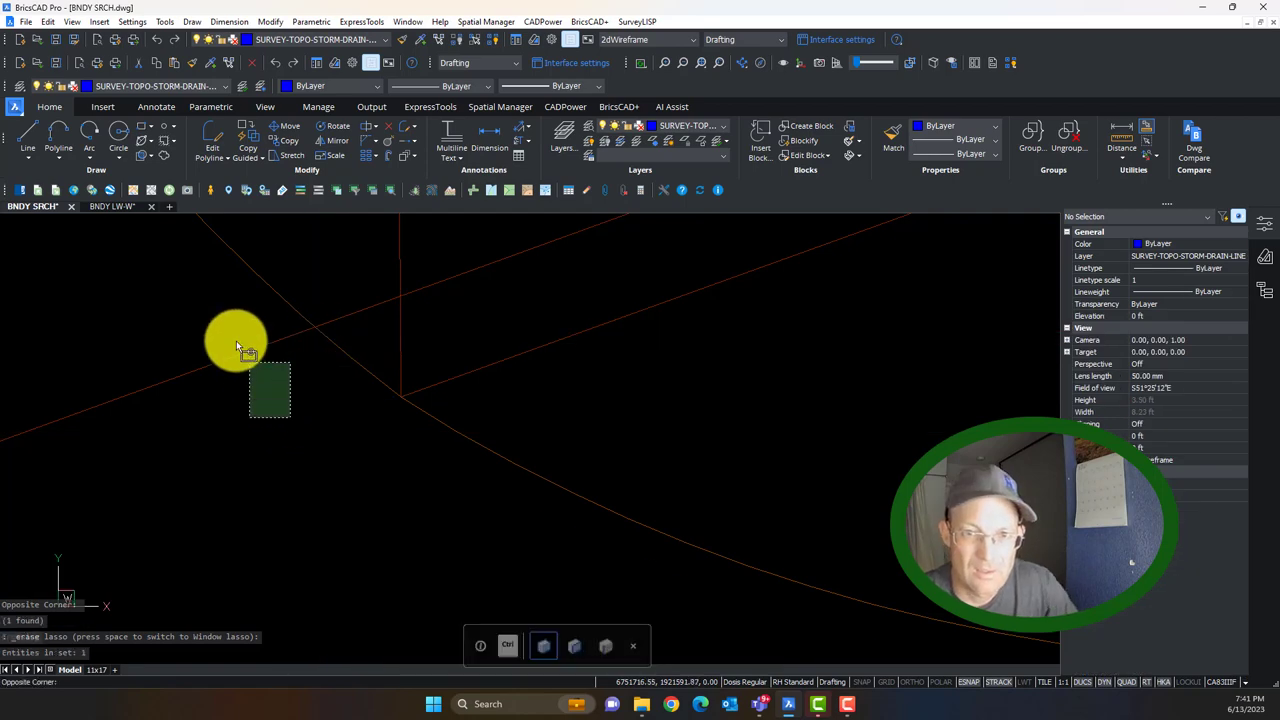
left_click(243, 334)
scroll(256, 320, "down", 5)
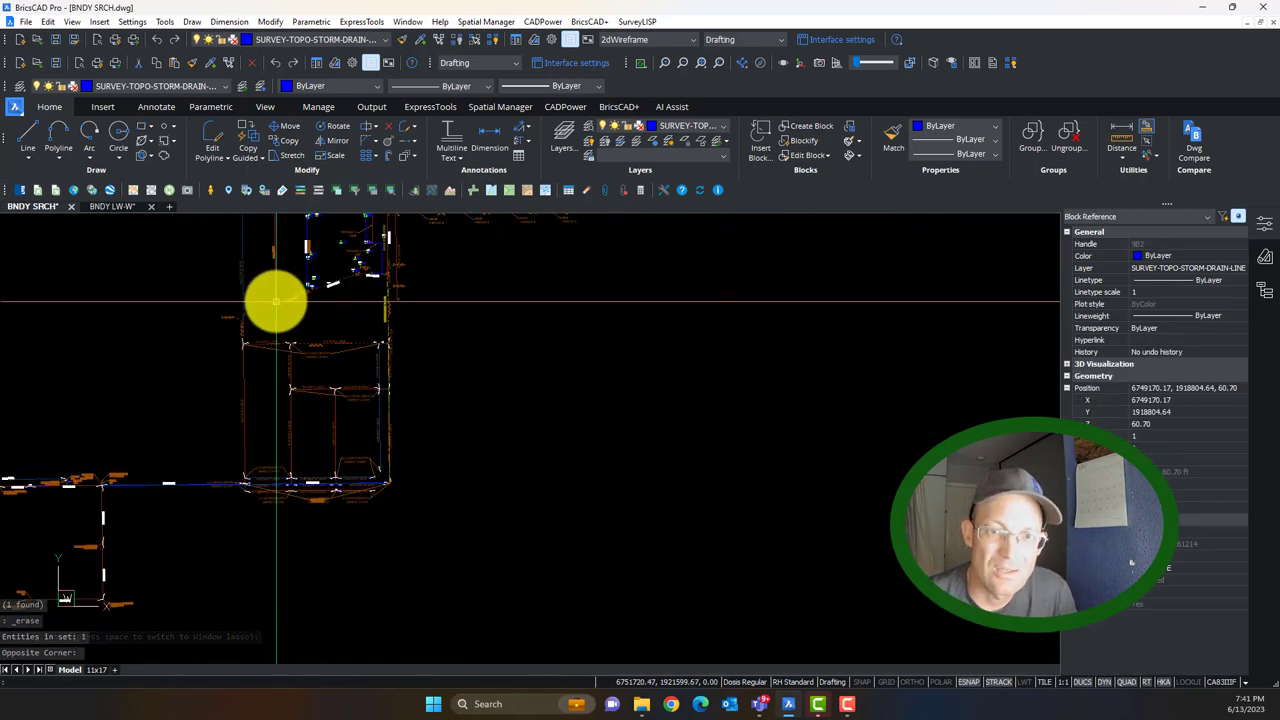
scroll(557, 411, "up", 6)
scroll(540, 503, "down", 6)
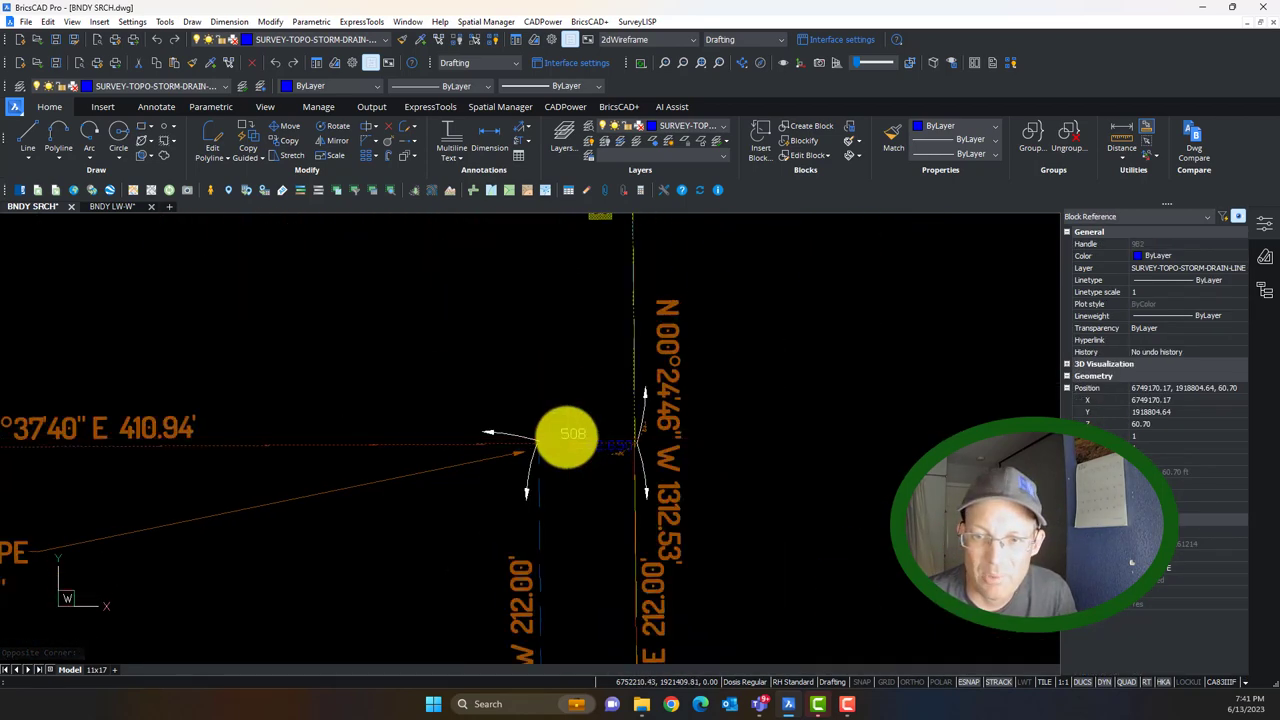
scroll(414, 386, "up", 6)
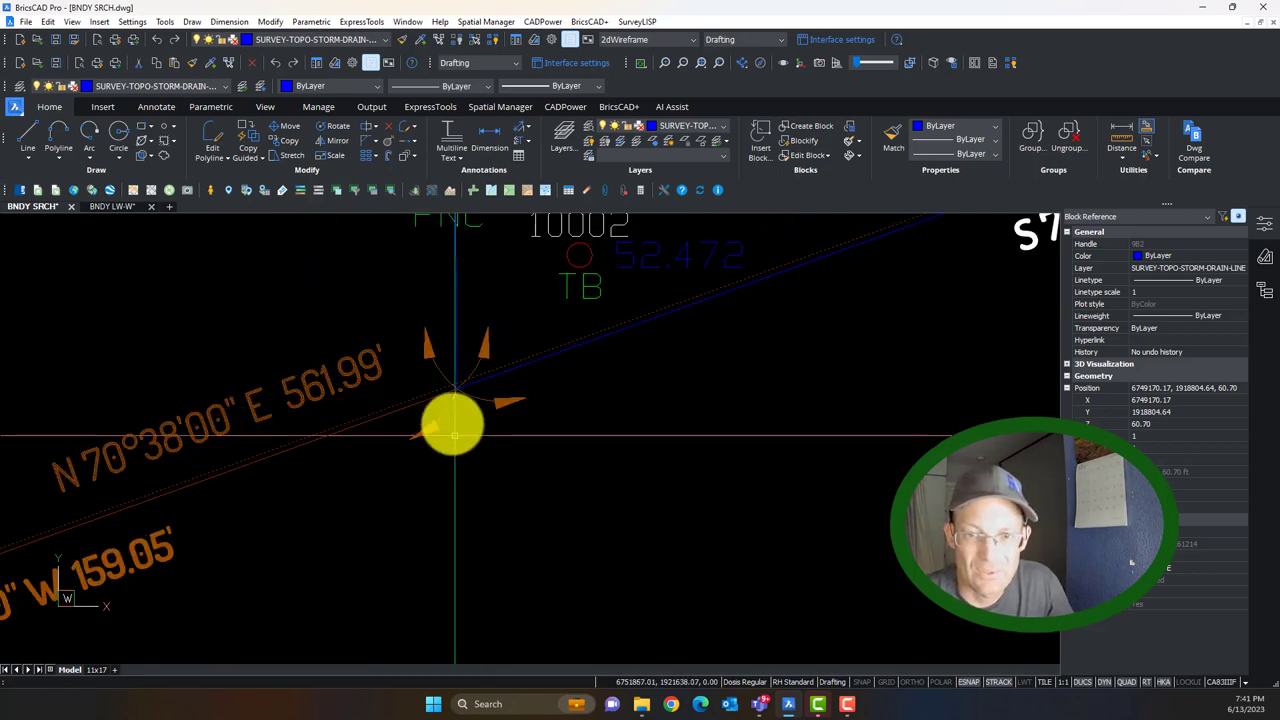
scroll(468, 404, "down", 8)
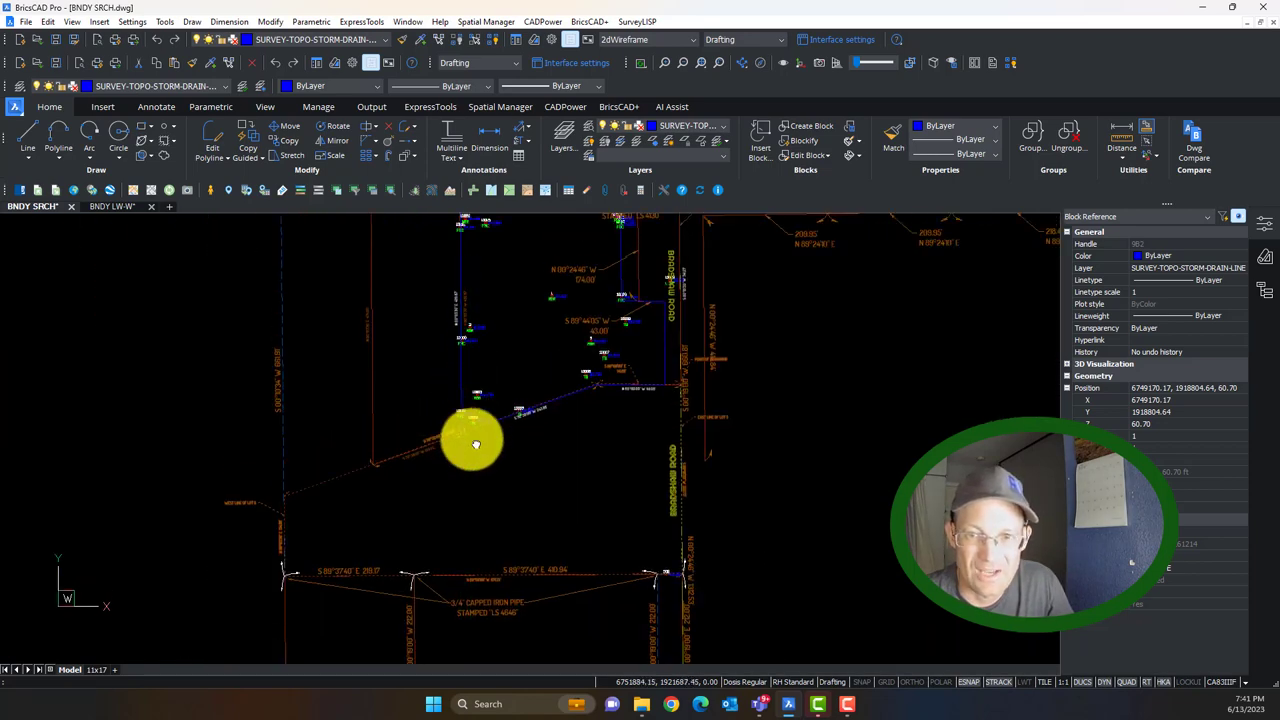
key("Escape")
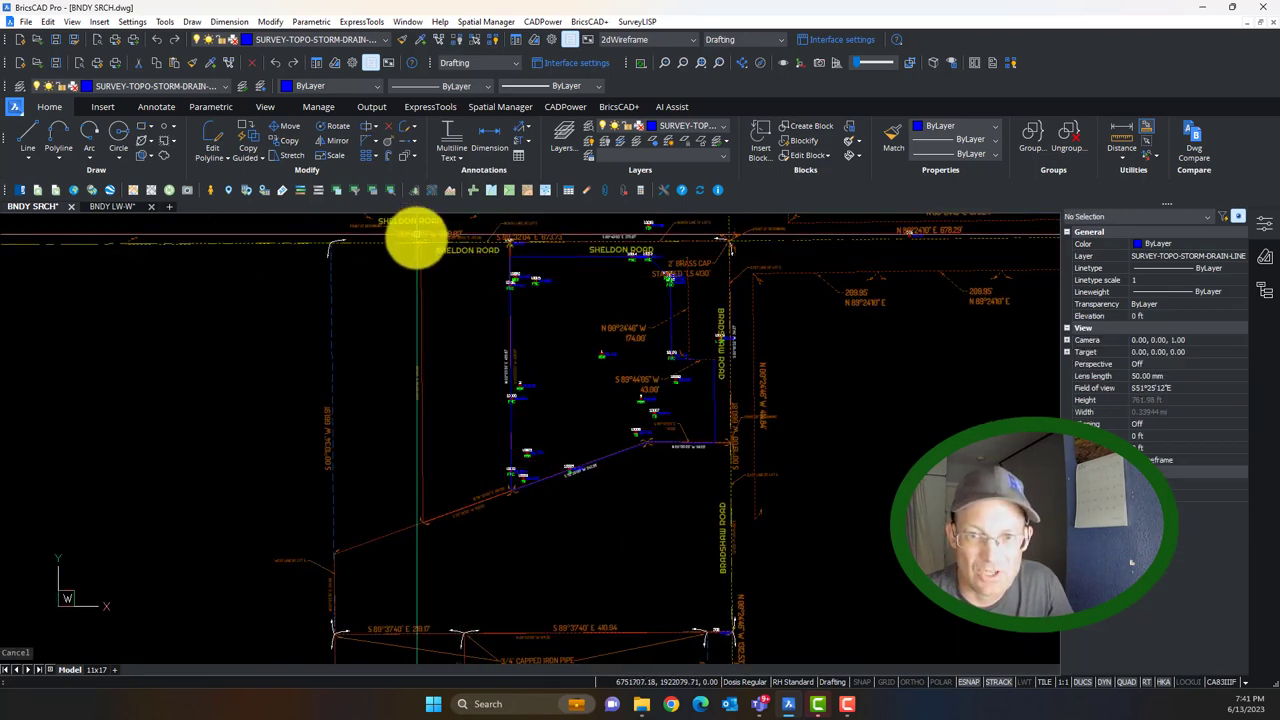
Compare the diagonal record lines N 70°38'00" E 561.99' and S 70°38'00" W 159.05' at both end corners, and clear the selection.
scroll(414, 551, "up", 5)
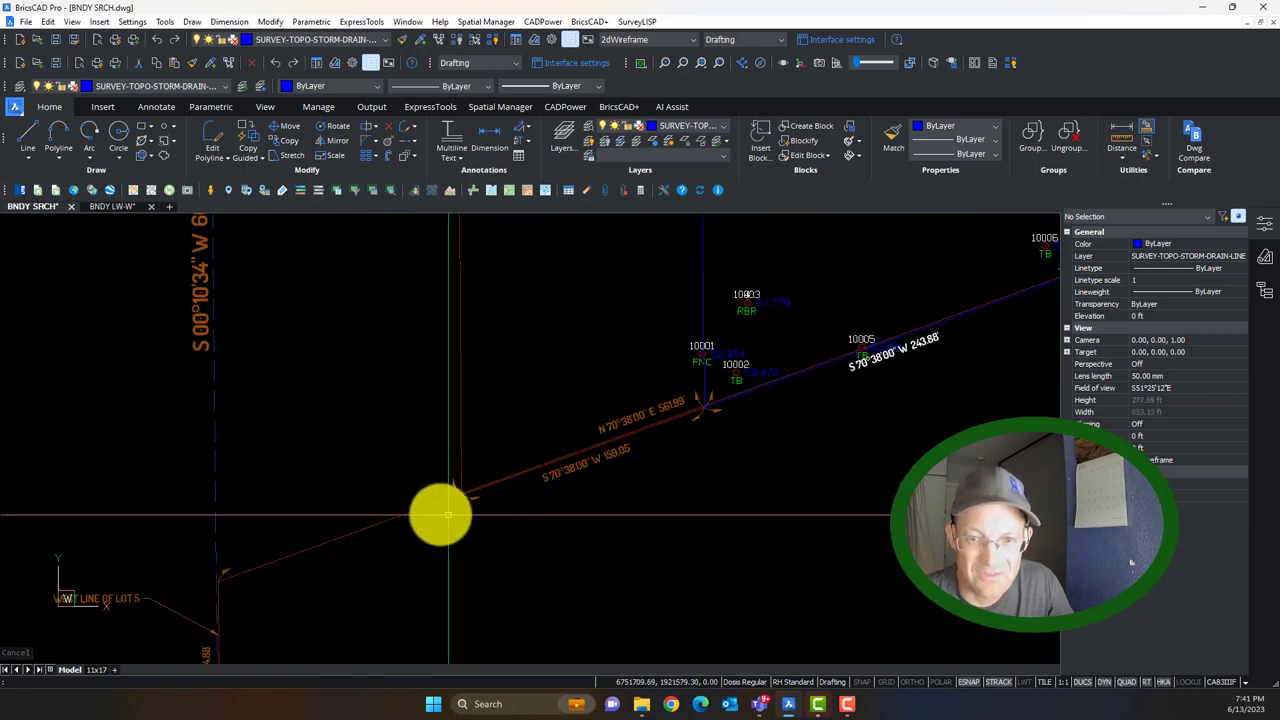
scroll(453, 514, "down", 2)
scroll(463, 486, "up", 3)
scroll(469, 423, "down", 5)
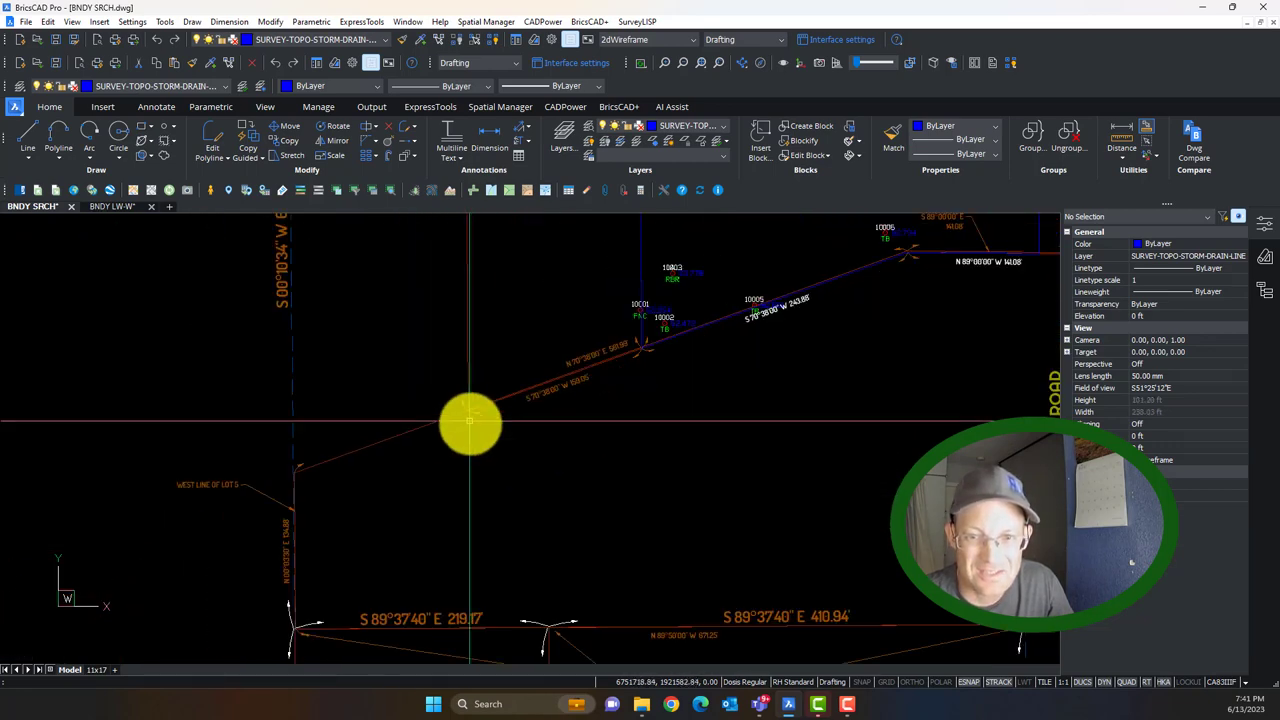
scroll(466, 320, "down", 2)
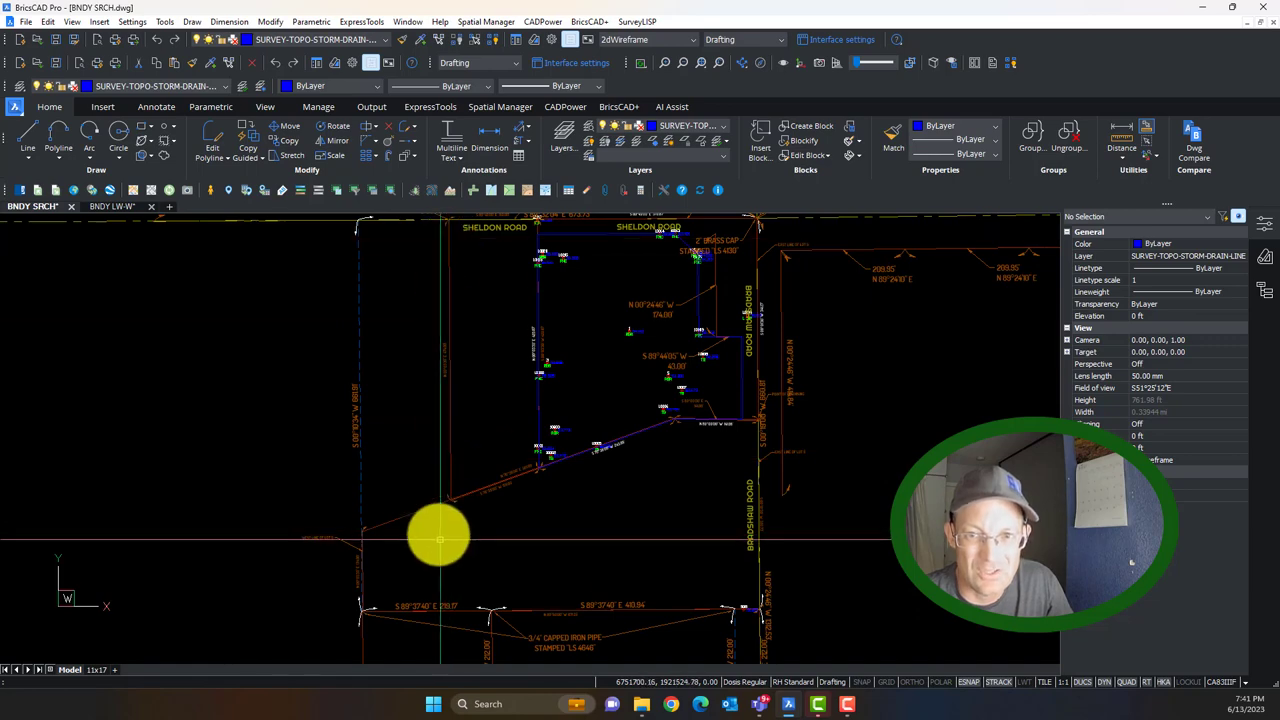
scroll(445, 505, "up", 4)
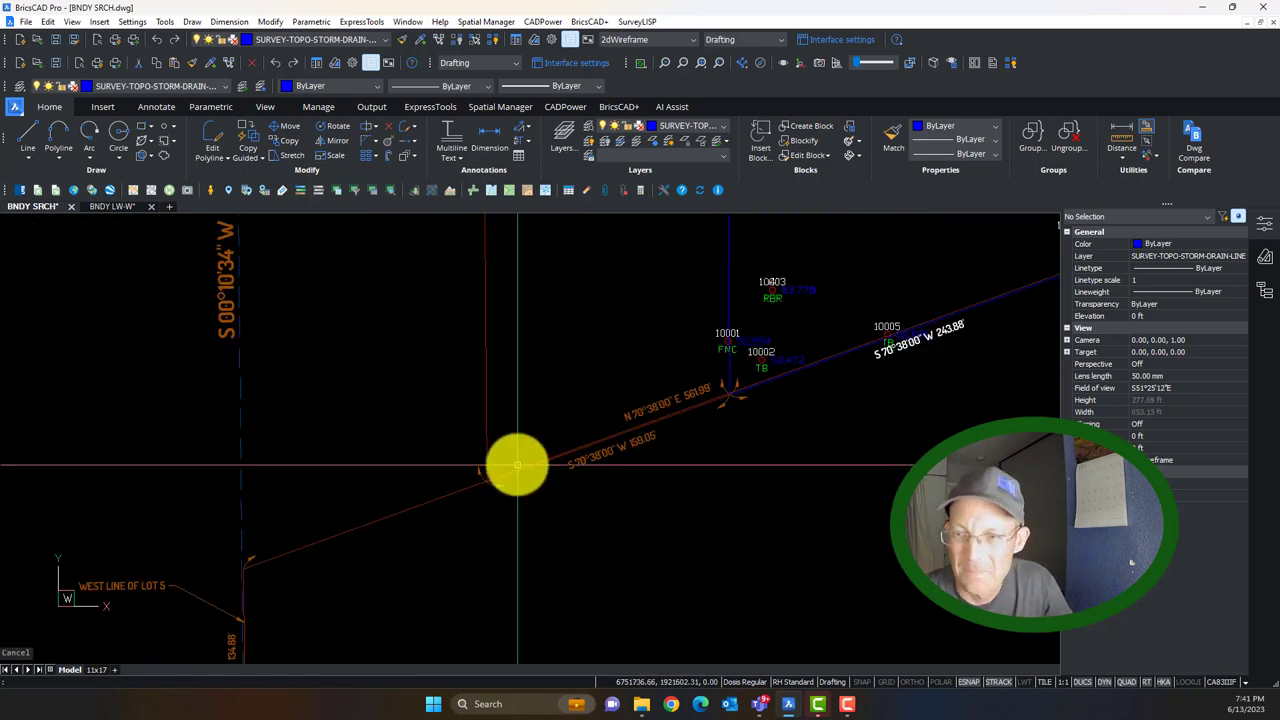
scroll(714, 394, "up", 5)
scroll(738, 393, "up", 2)
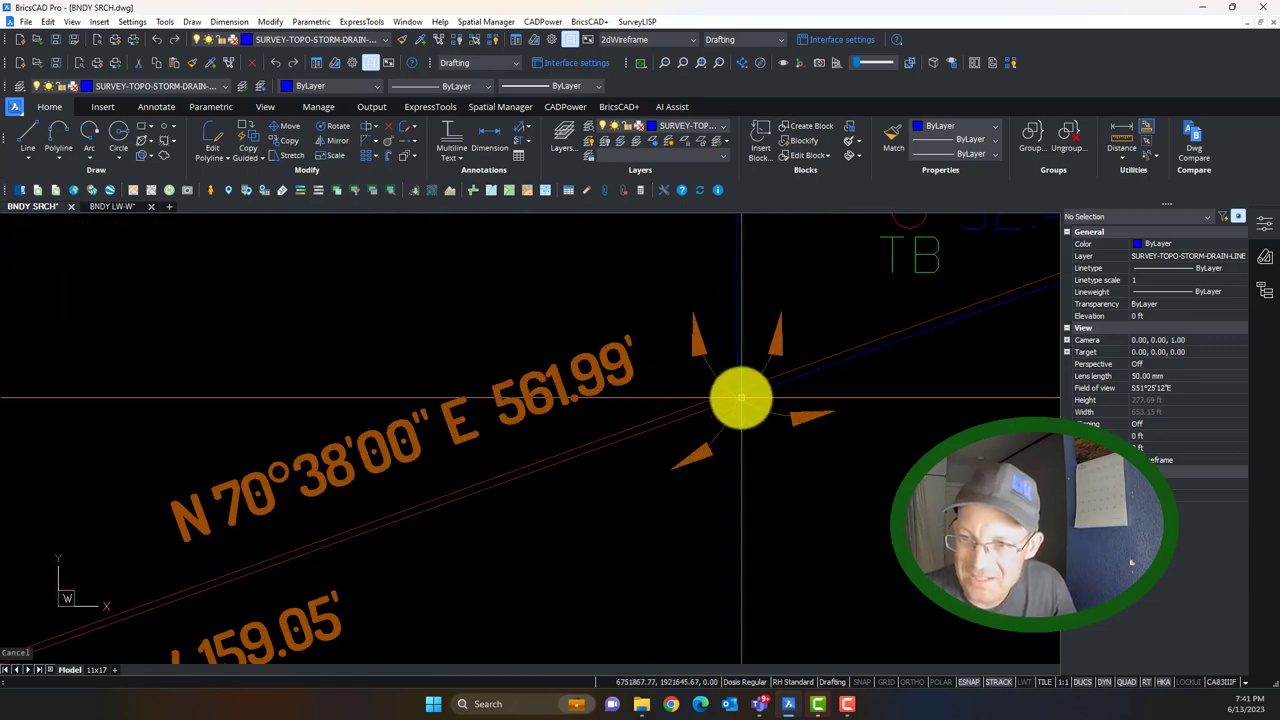
scroll(740, 397, "down", 2)
middle_click_drag(130, 628, 115, 558)
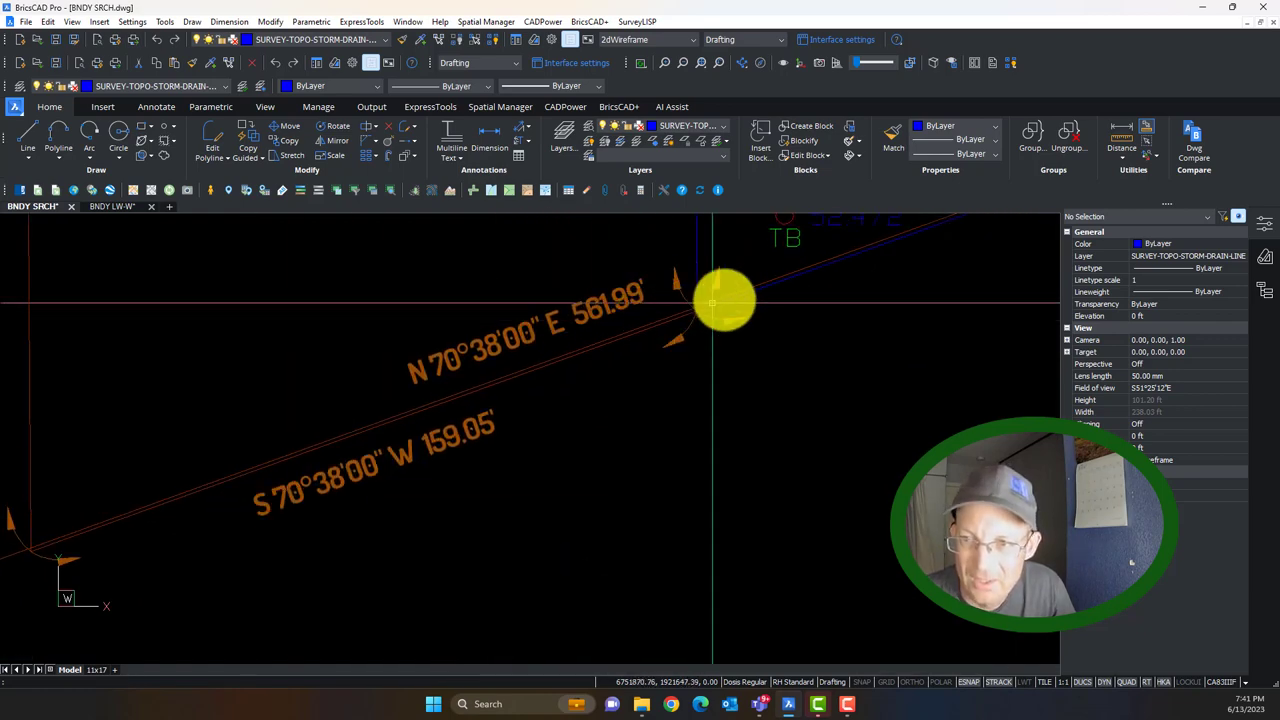
scroll(738, 306, "up", 5)
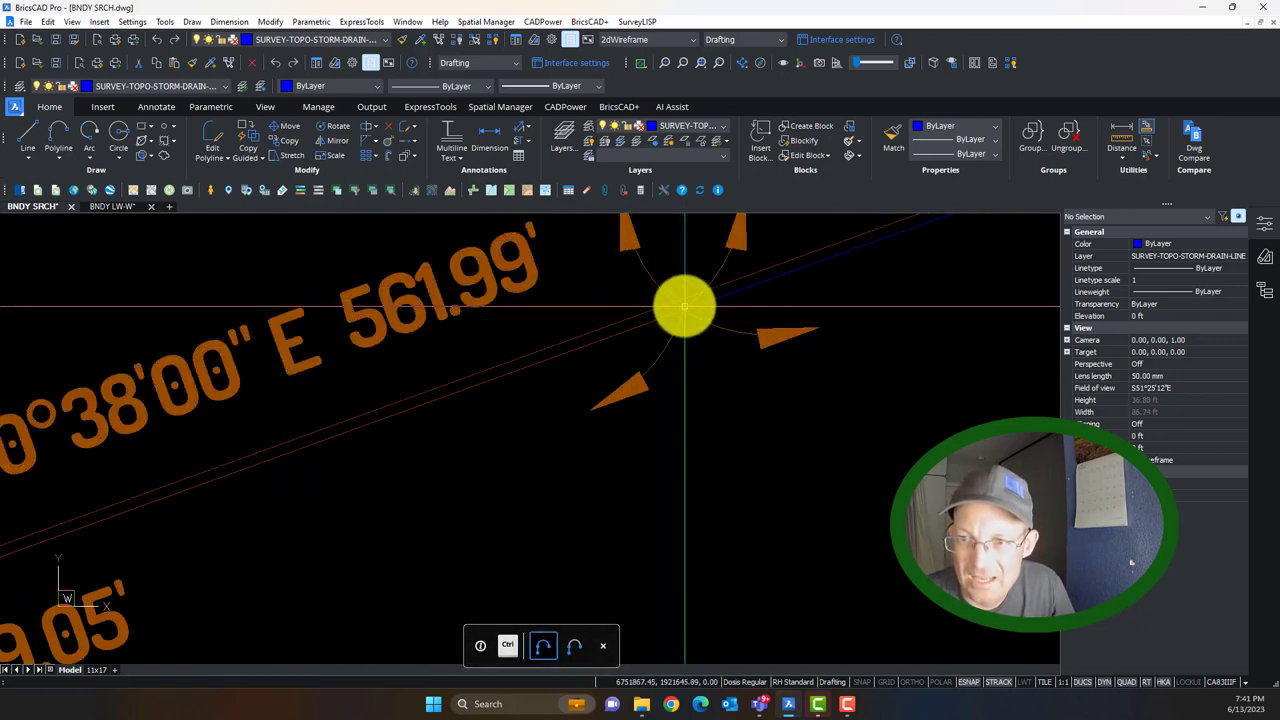
scroll(676, 291, "down", 3)
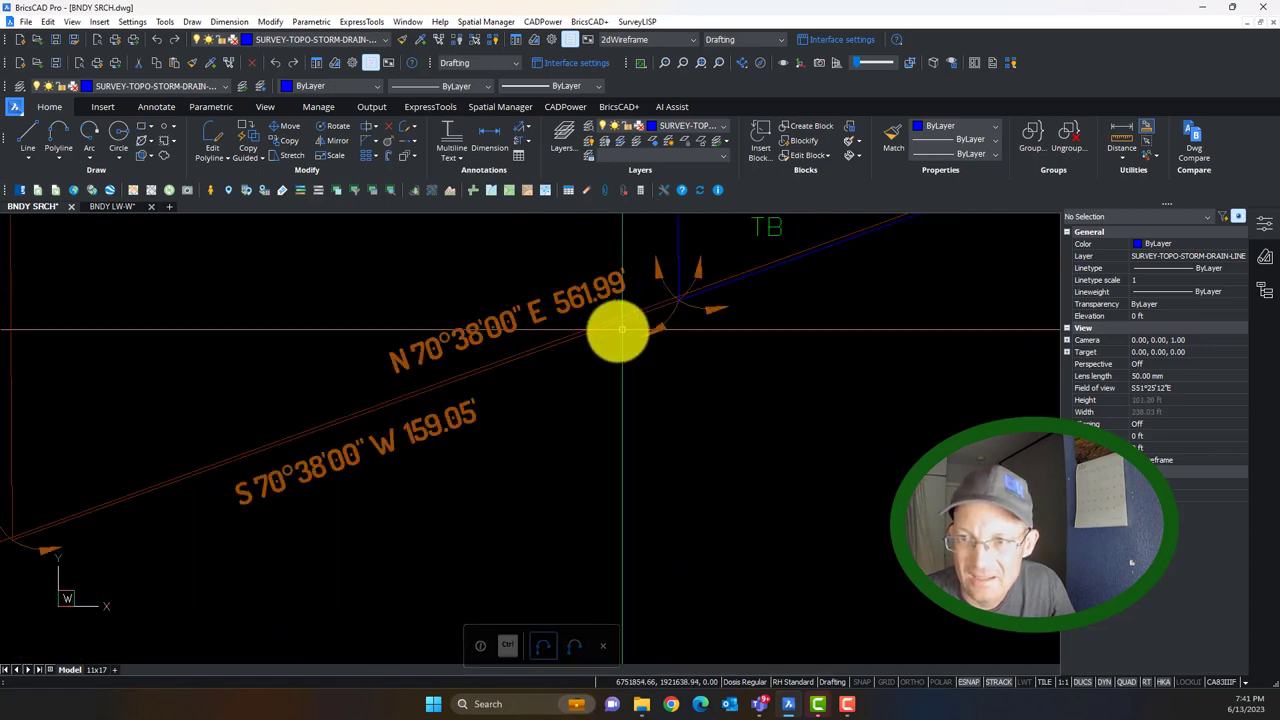
middle_click_drag(617, 331, 949, 220)
middle_click_drag(403, 427, 669, 320)
scroll(669, 318, "up", 3)
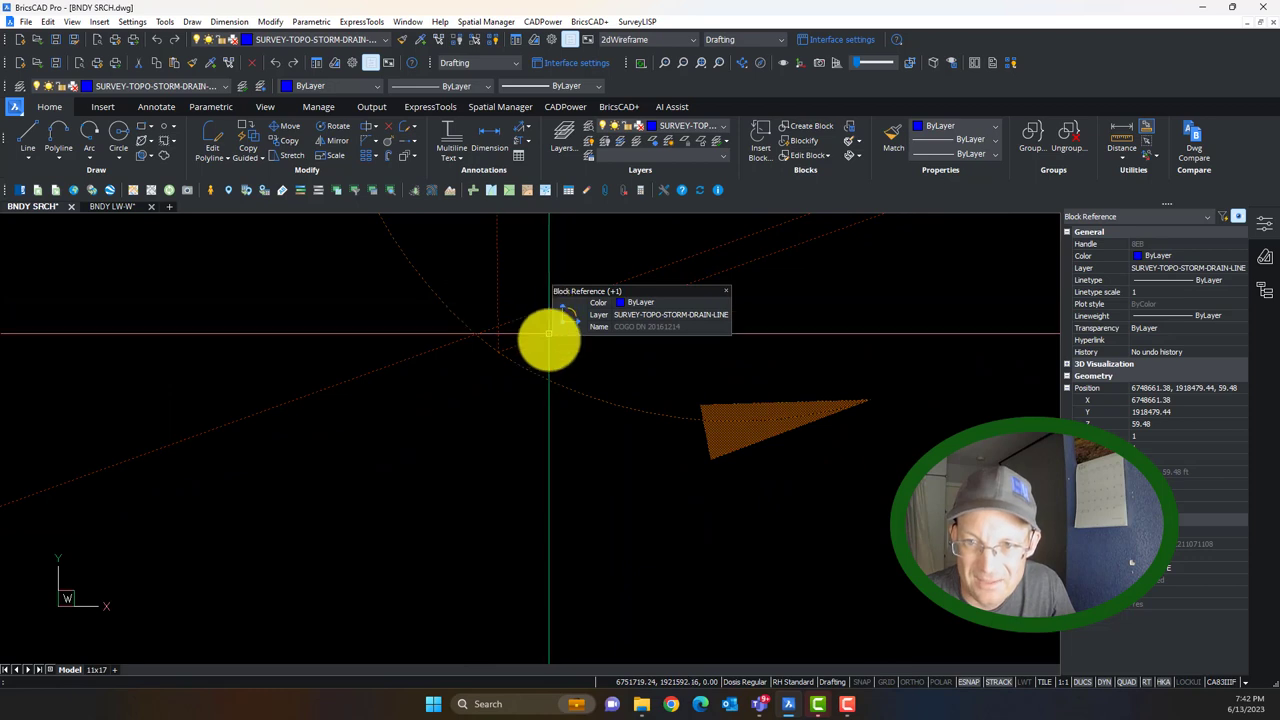
key("Escape")
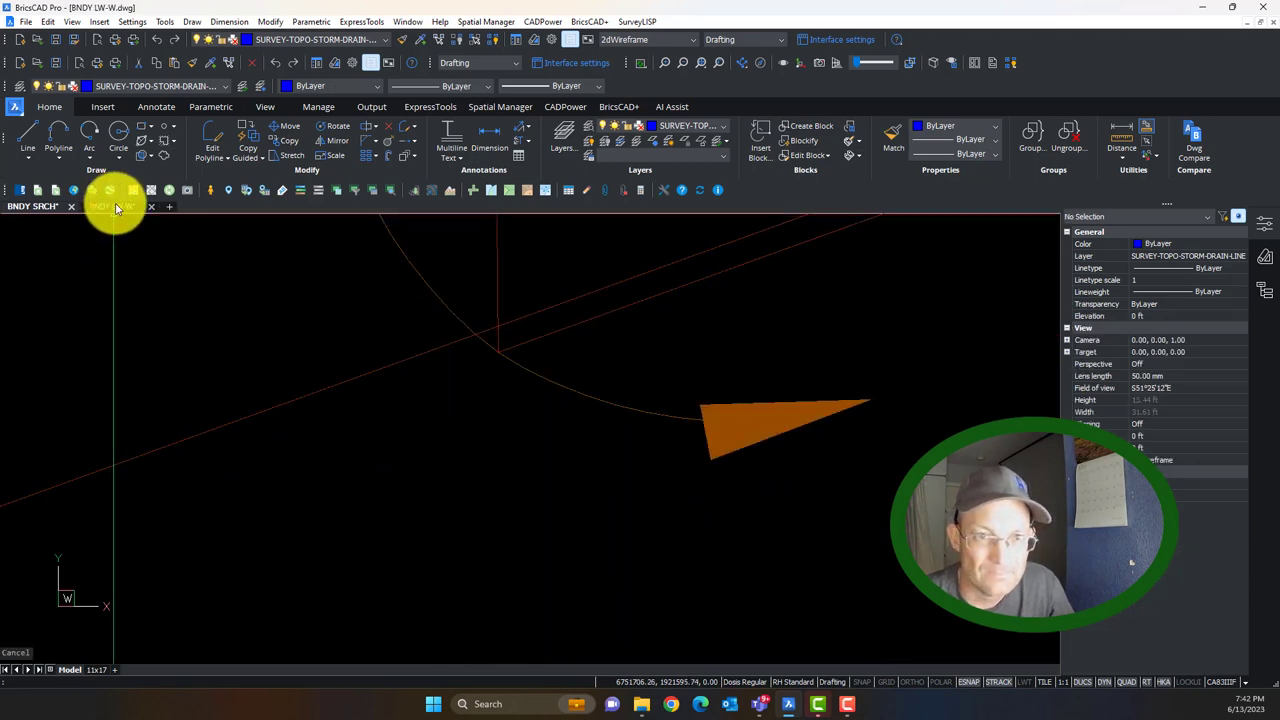
Switch to the BNDY LW-W drawing at the subject parcel's southwest corner.
left_click(115, 207)
scroll(537, 323, "up", 5)
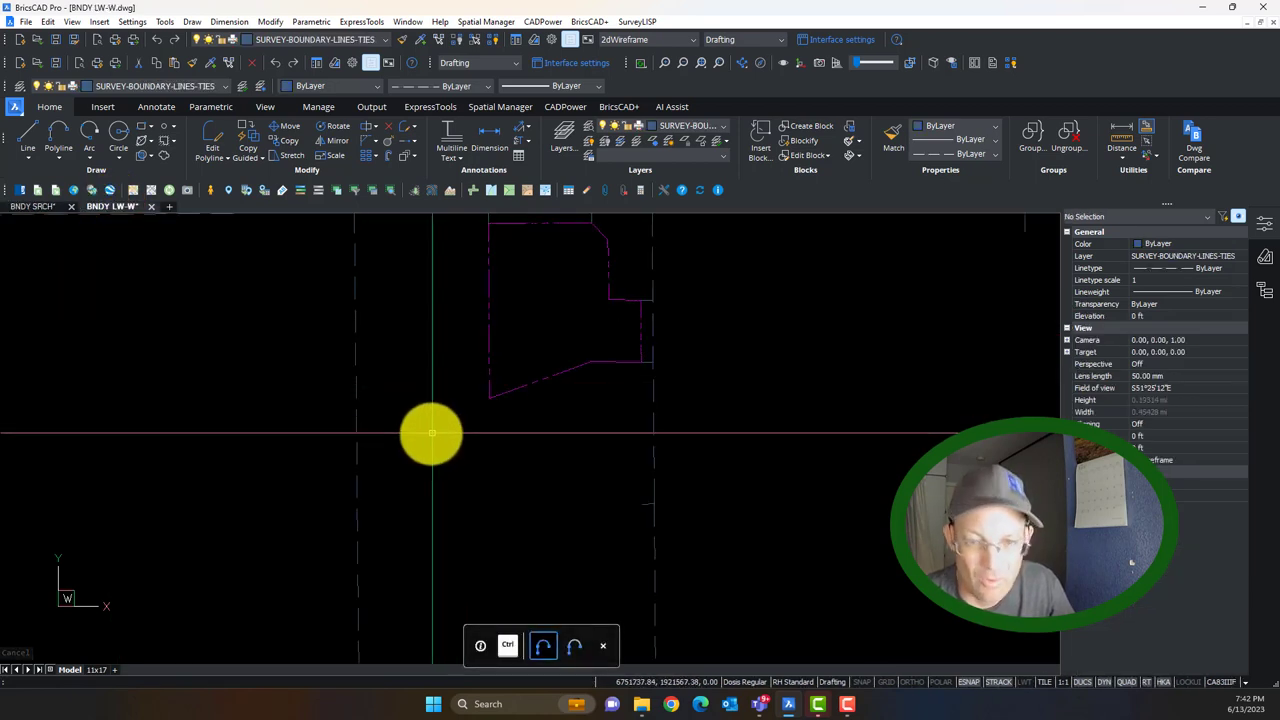
type("x")
key("Return")
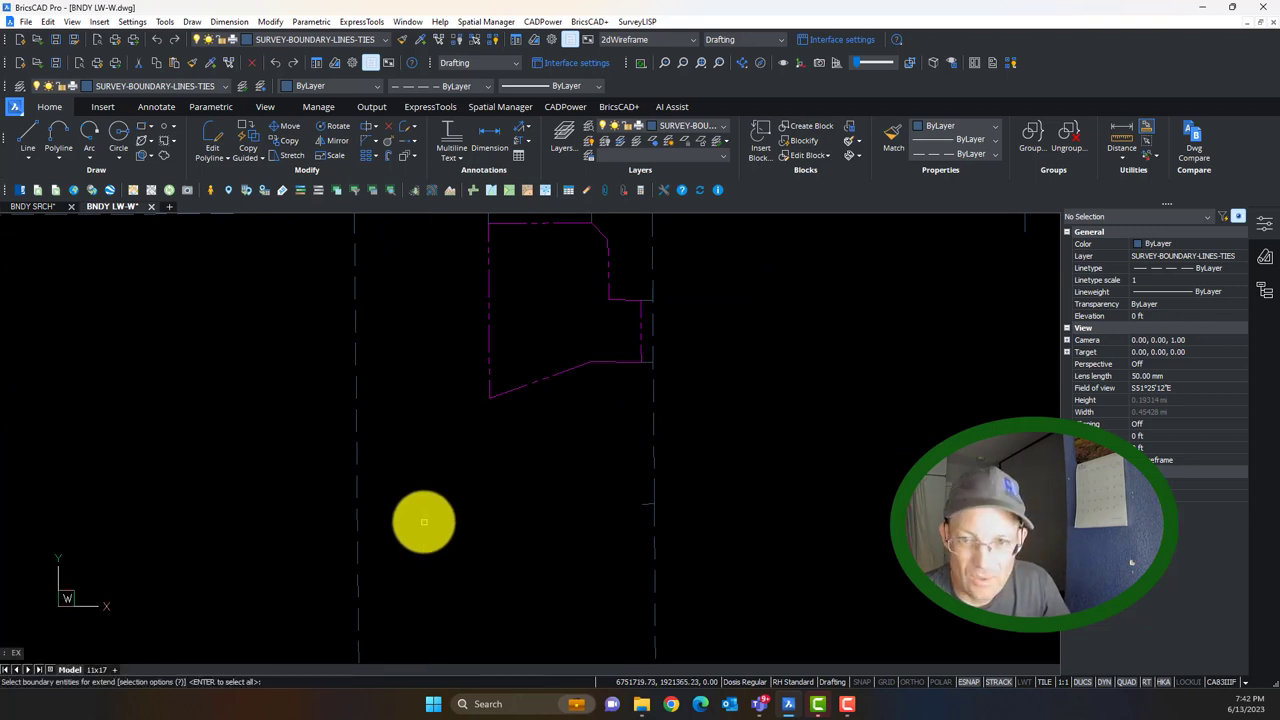
left_click_drag(423, 520, 332, 426)
left_click_drag(419, 508, 323, 409)
key("Return")
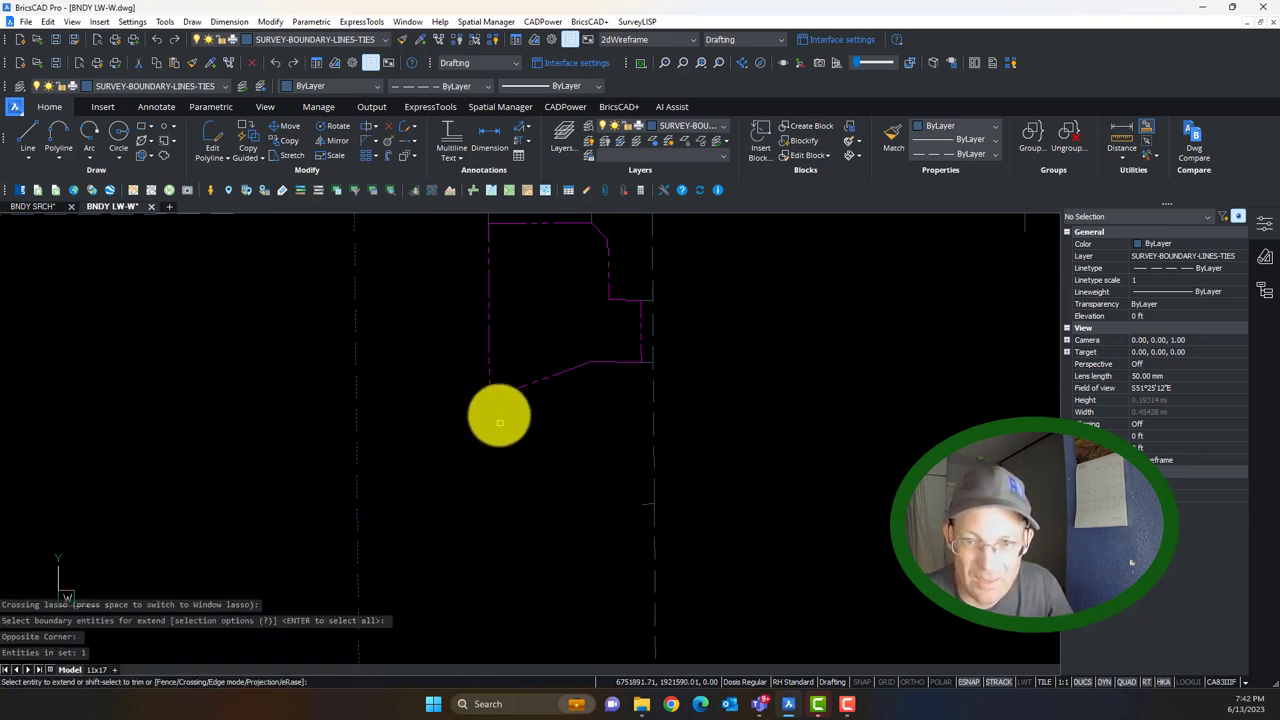
key("Escape")
Draw a tie line over the subject parcel's diagonal southern boundary, from its southwest corner to the middle of that segment.
type("l")
key("Return")
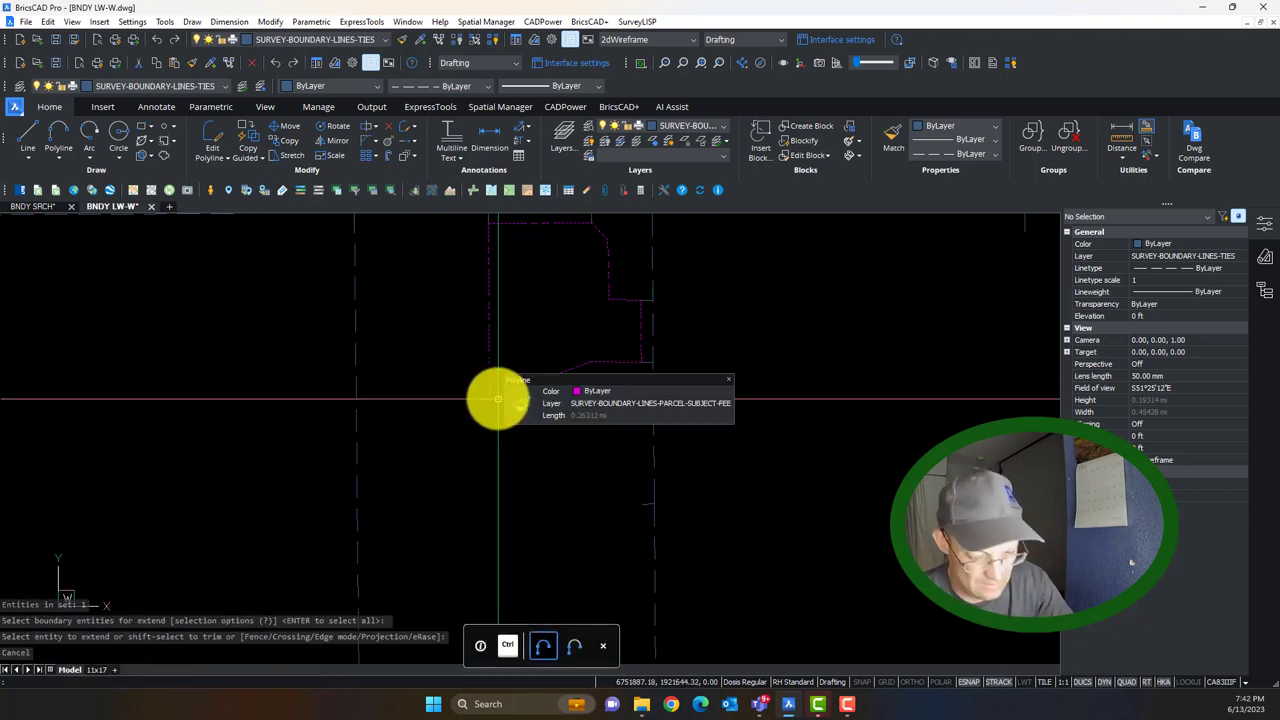
left_click(487, 397)
left_click(553, 371)
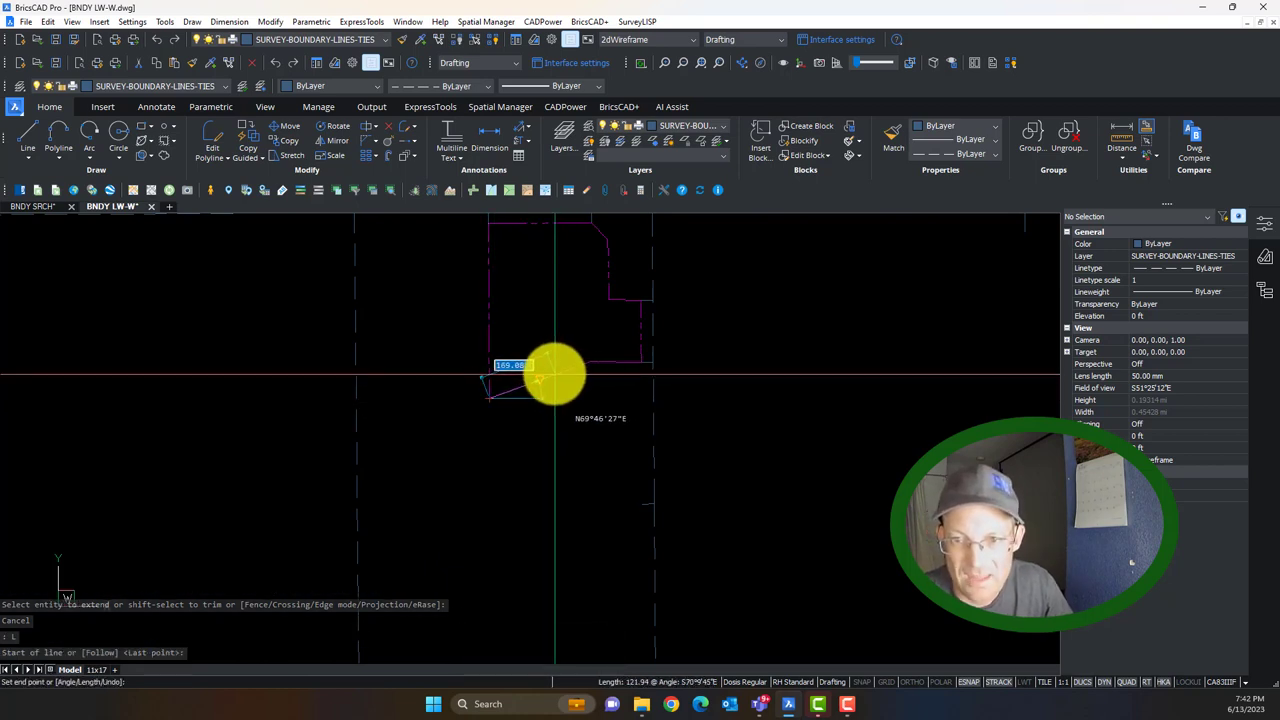
key("Escape")
Extend the new diagonal tie line southwest to the long western tie line.
type("ex")
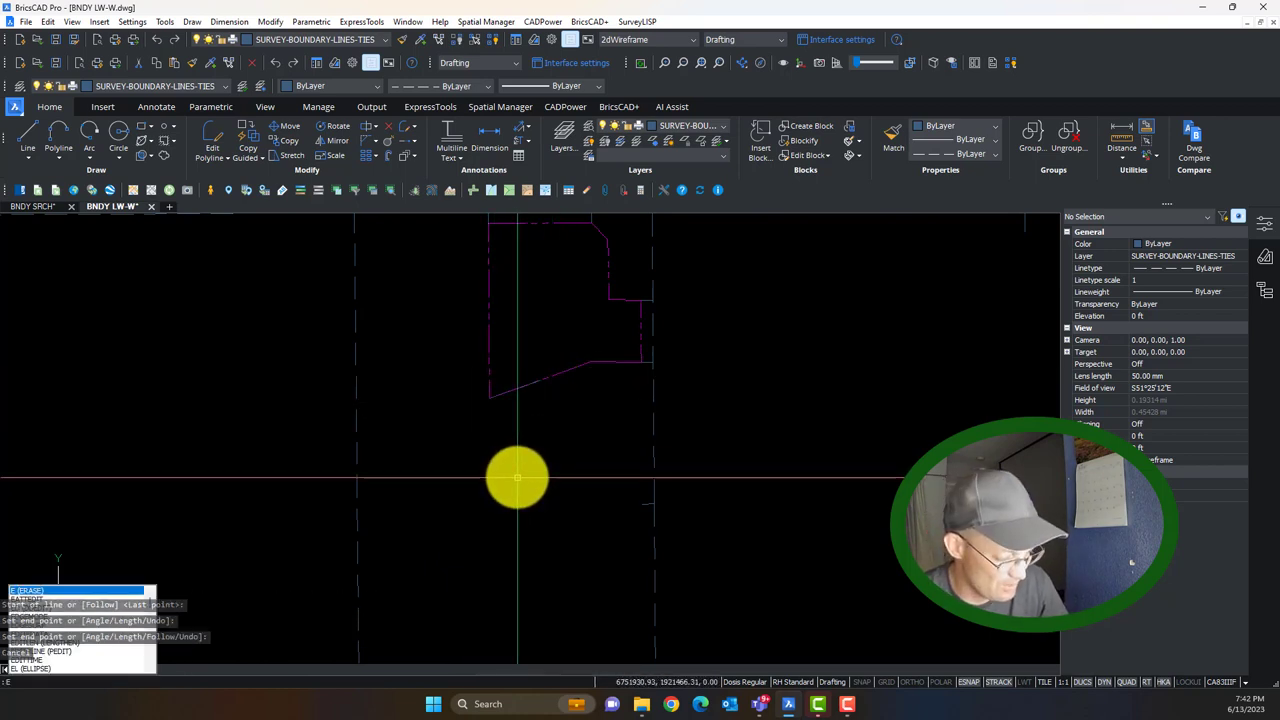
key("Return")
mouse_move(447, 541)
left_mouse_down()
mouse_move(380, 449)
mouse_move(398, 502)
mouse_move(350, 424)
left_mouse_up()
key("Return")
left_click(494, 395)
key("Escape")
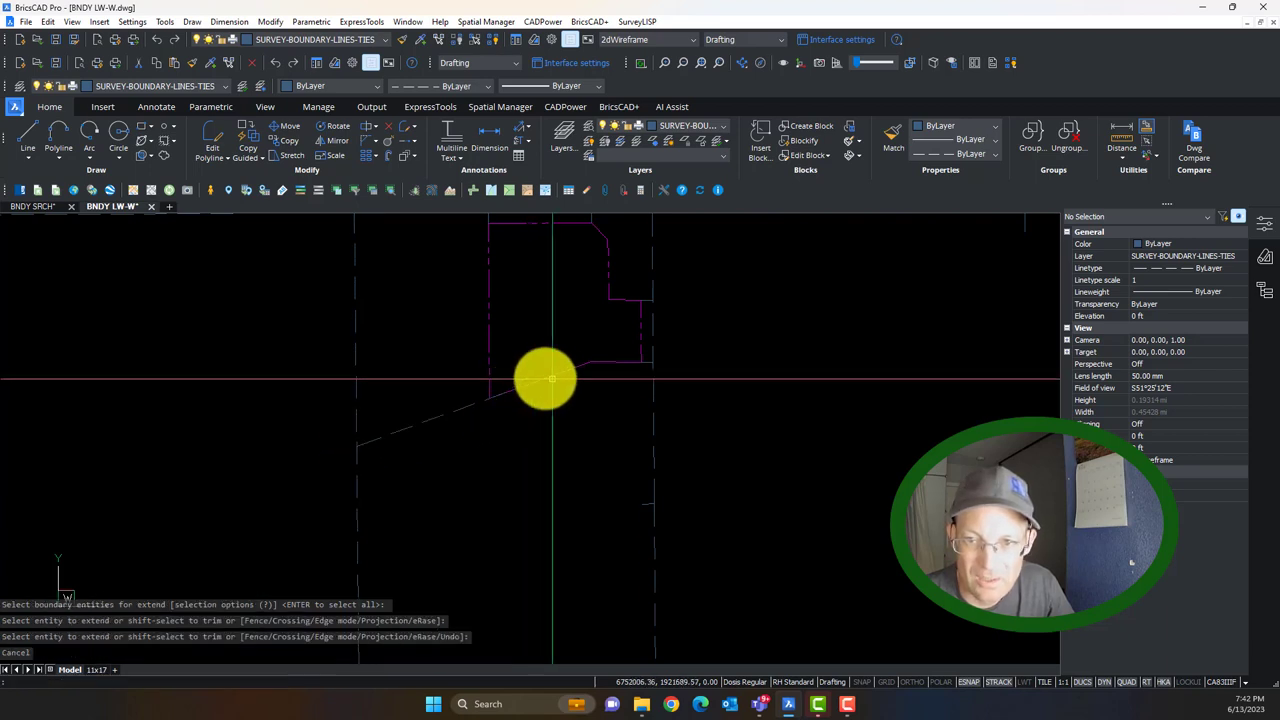
Stretch the diagonal tie line's east end back to the subject parcel's southwest corner.
left_click(537, 381)
left_click(540, 381)
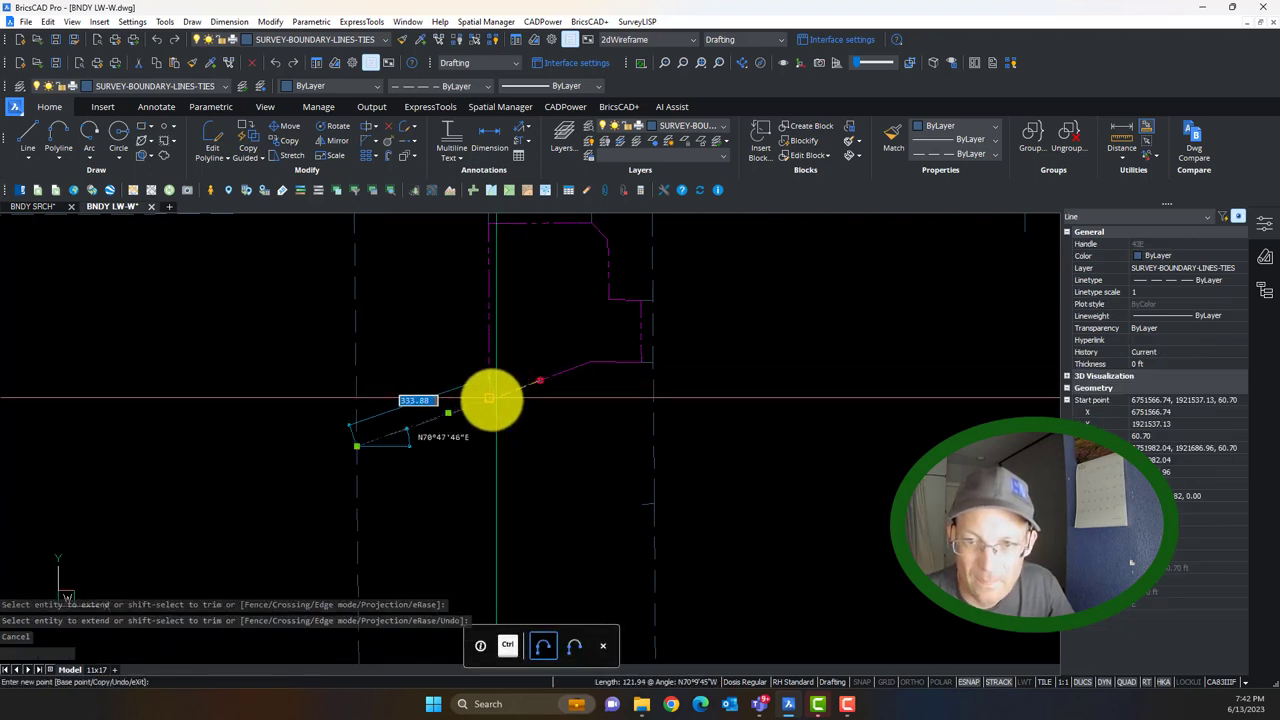
left_click(489, 398)
key("Escape")
scroll(434, 405, "up", 3)
scroll(439, 408, "down", 2)
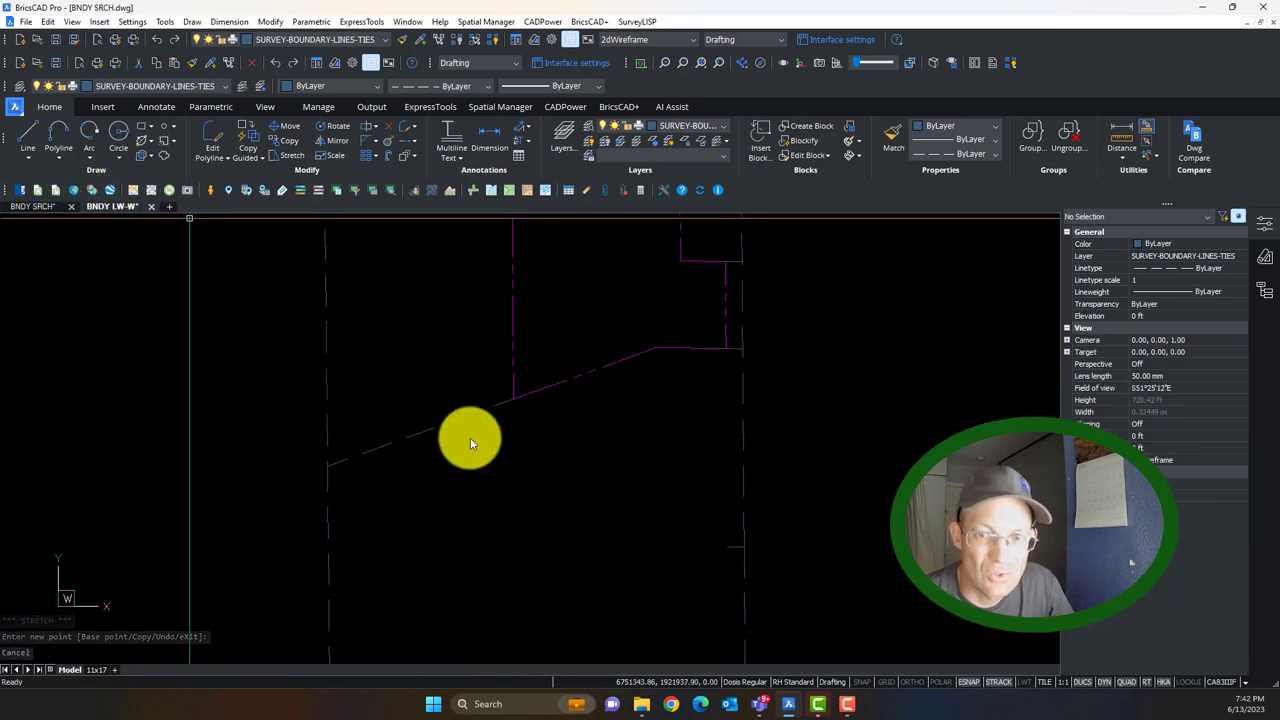
Check the diagonal record lines' west corner in BNDY SRCH against the new diagonal tie line in BNDY LW-W.
scroll(434, 374, "down", 4)
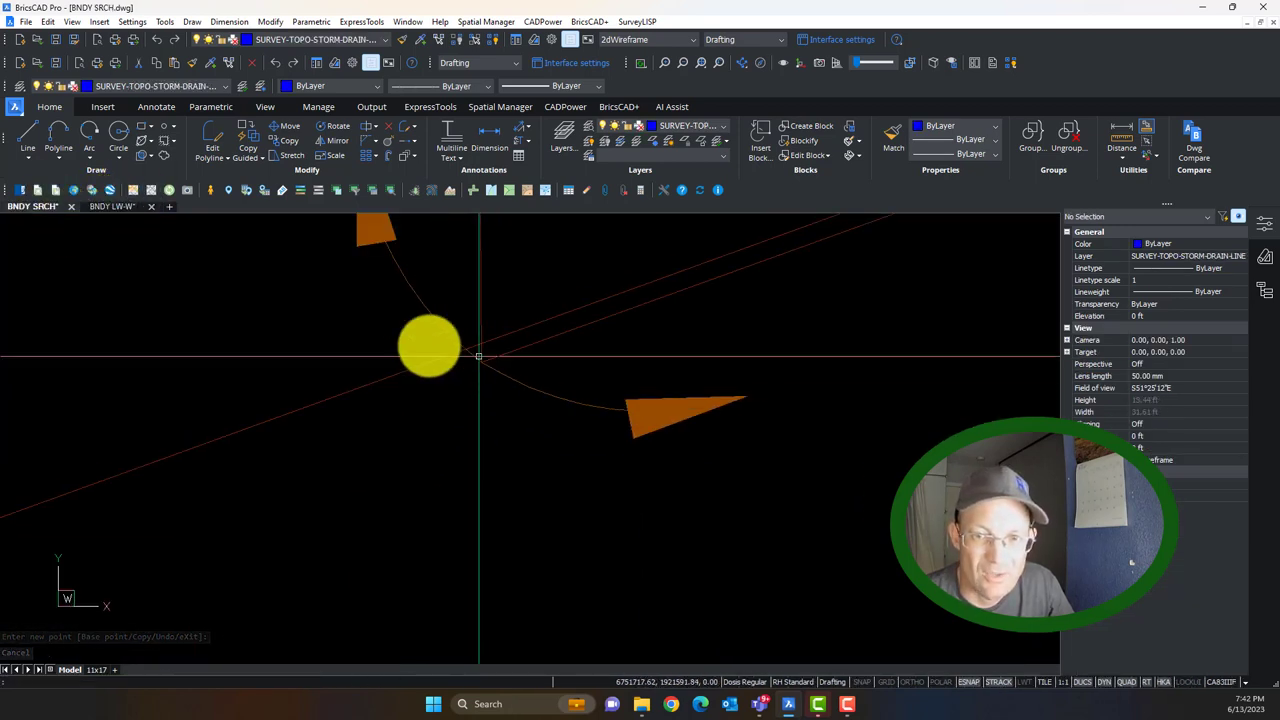
left_click(113, 207)
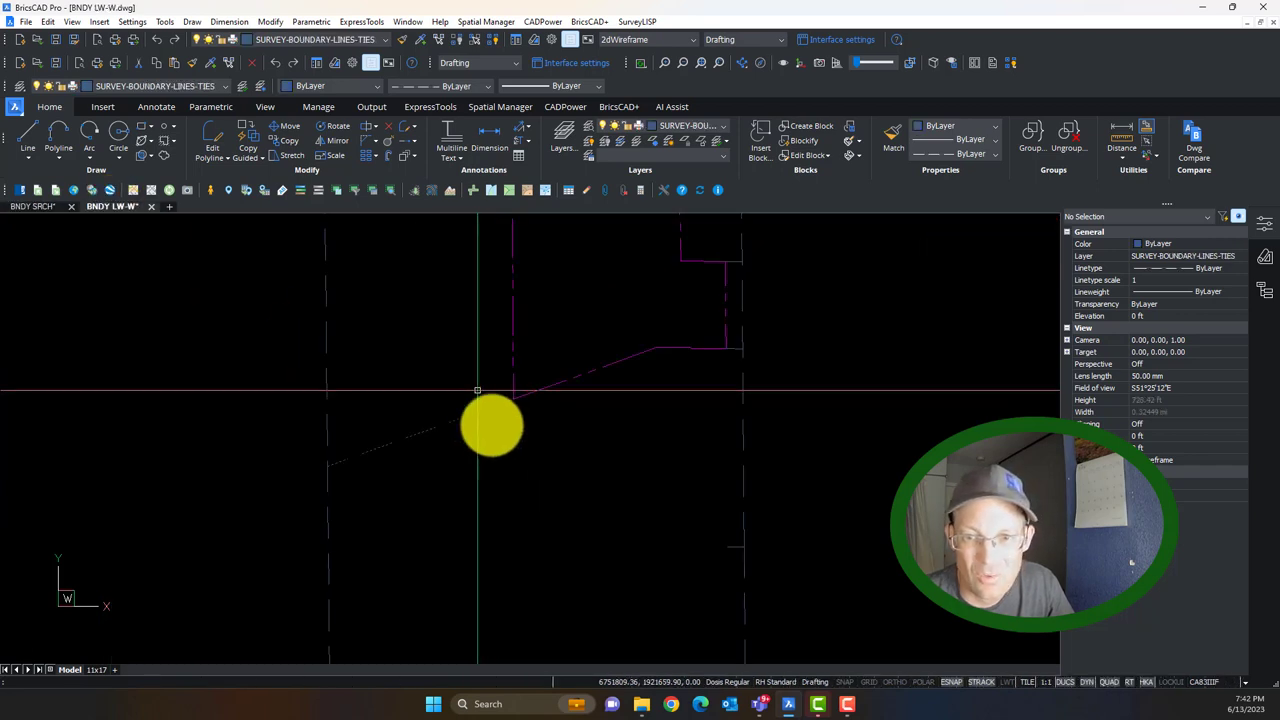
middle_click_drag(426, 429, 477, 518)
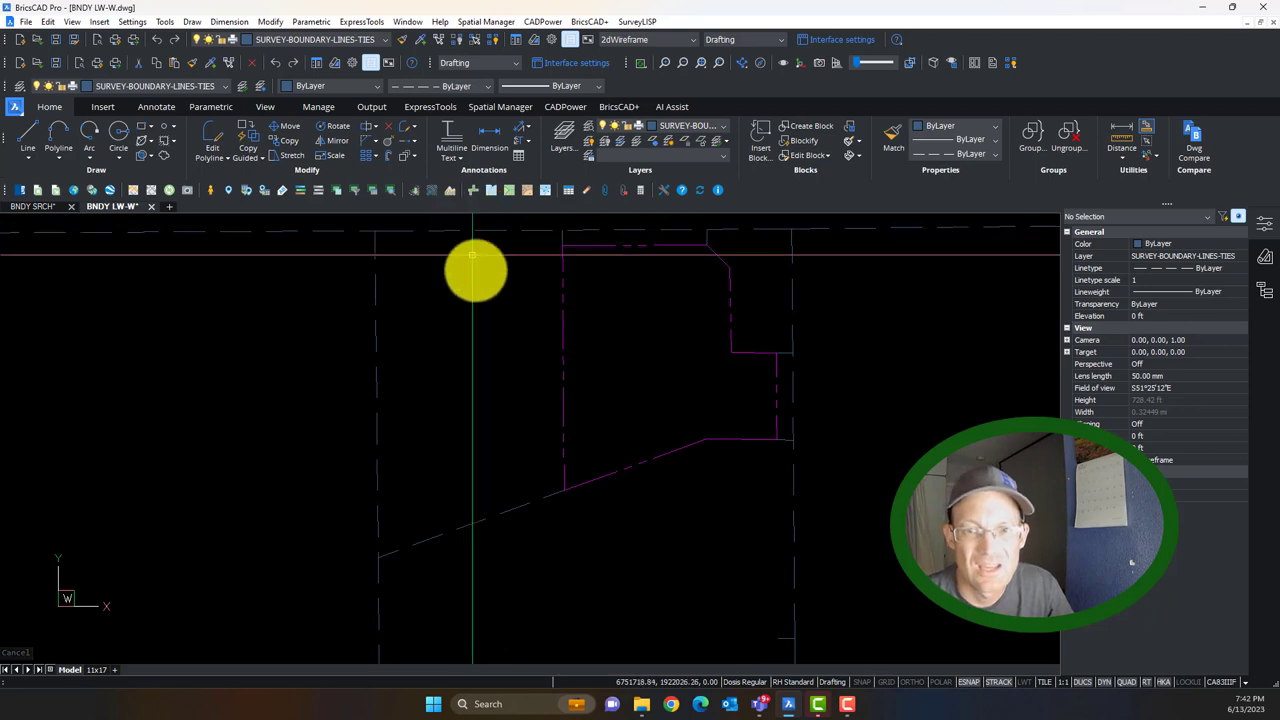
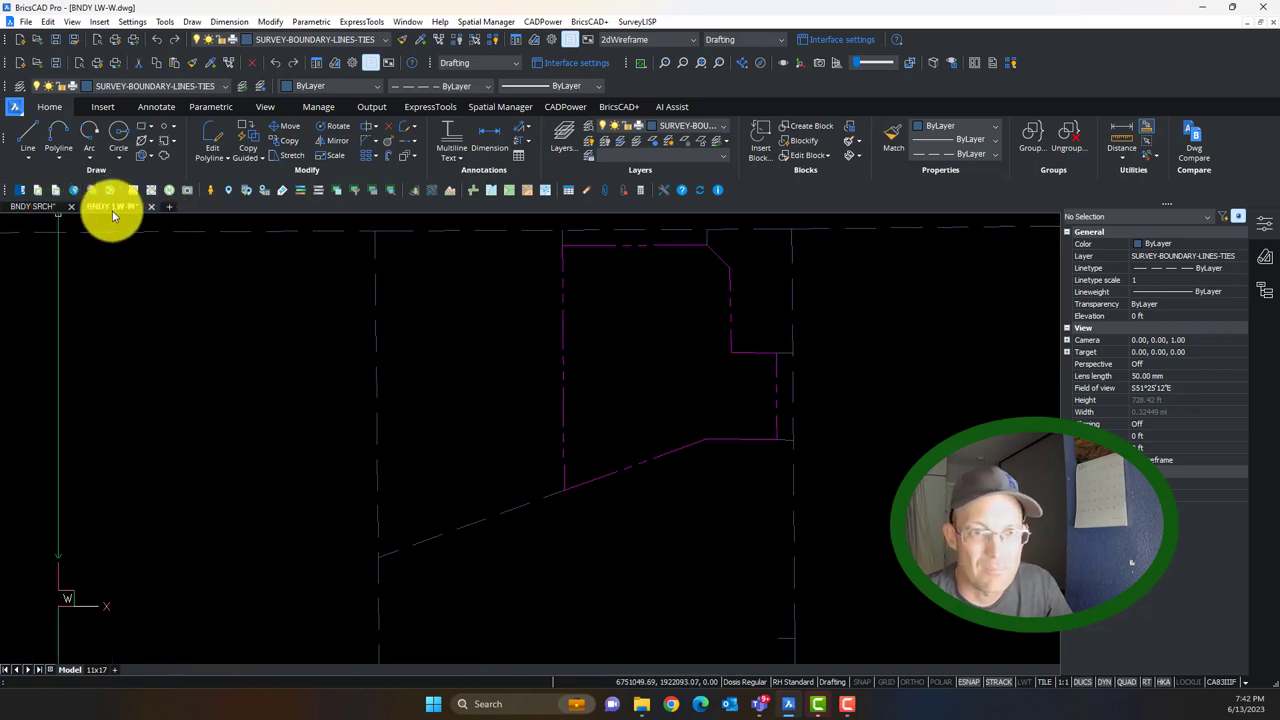
In BNDY SRCH, draw a line from the record point of beginning on Sheldon Road south to the west corner of the diagonal record line.
scroll(447, 410, "down", 8)
middle_click_drag(482, 328, 484, 460)
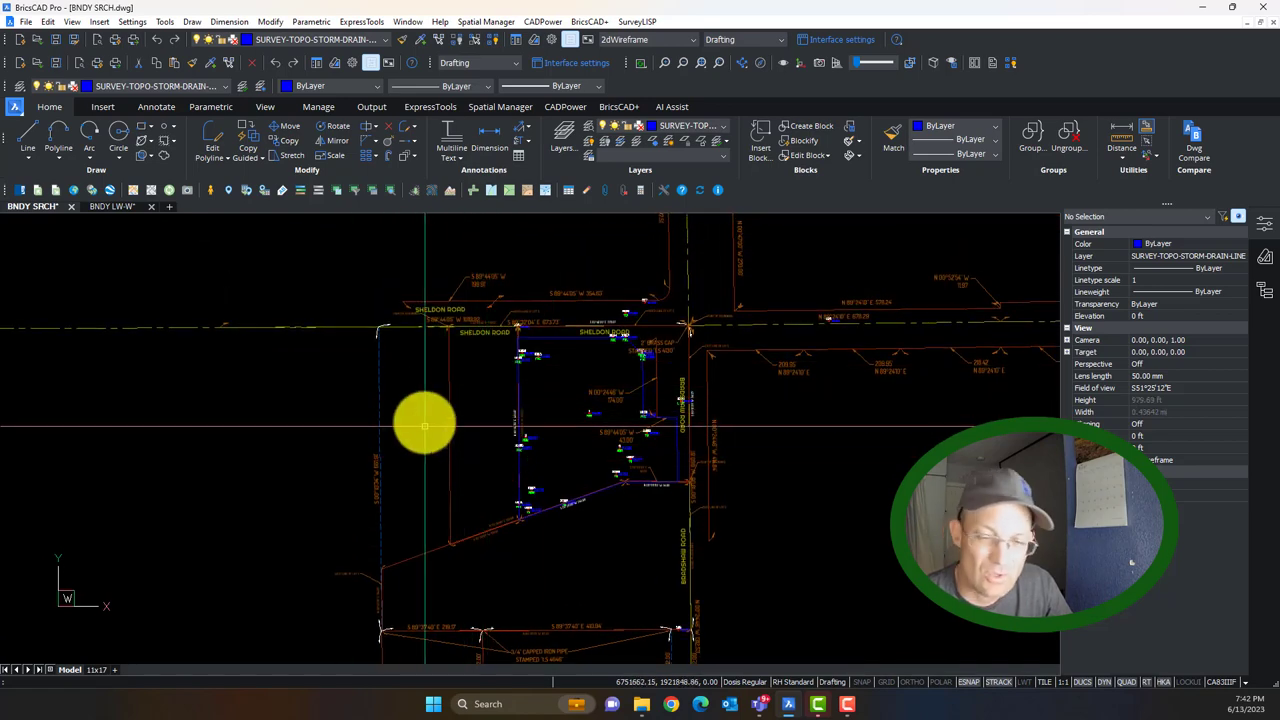
key("Escape")
scroll(434, 360, "up", 5)
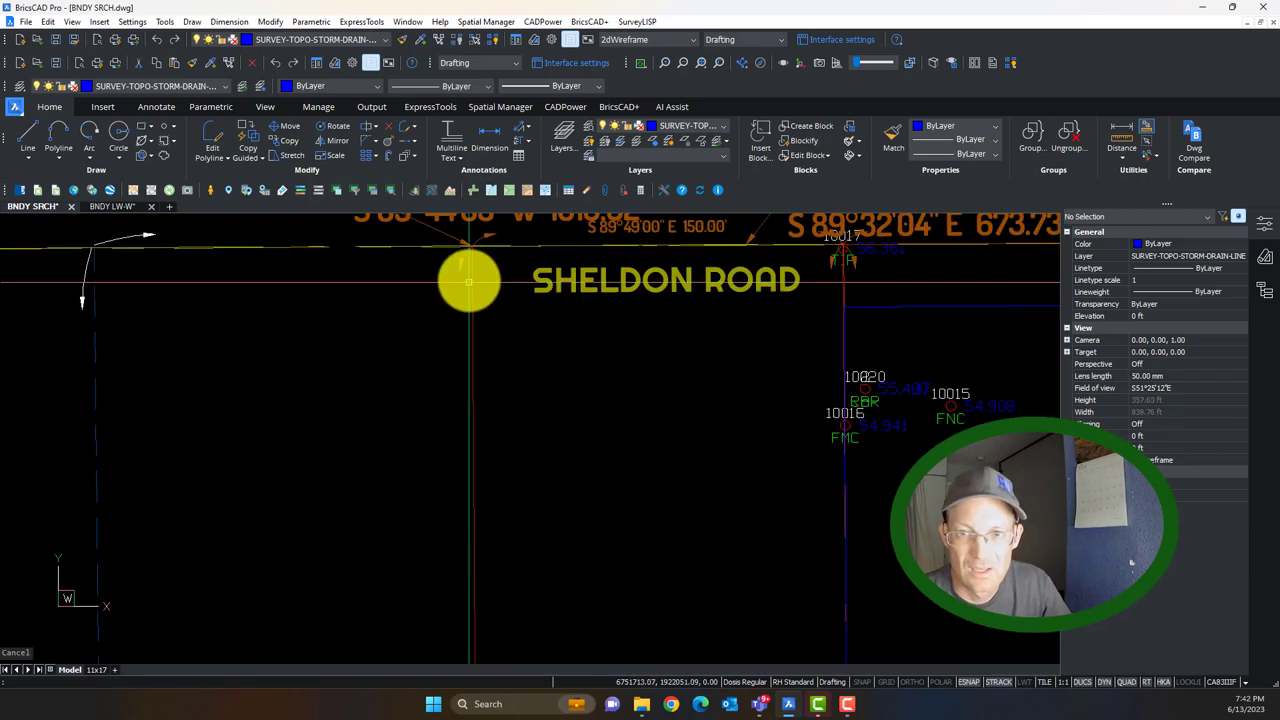
scroll(478, 320, "up", 4)
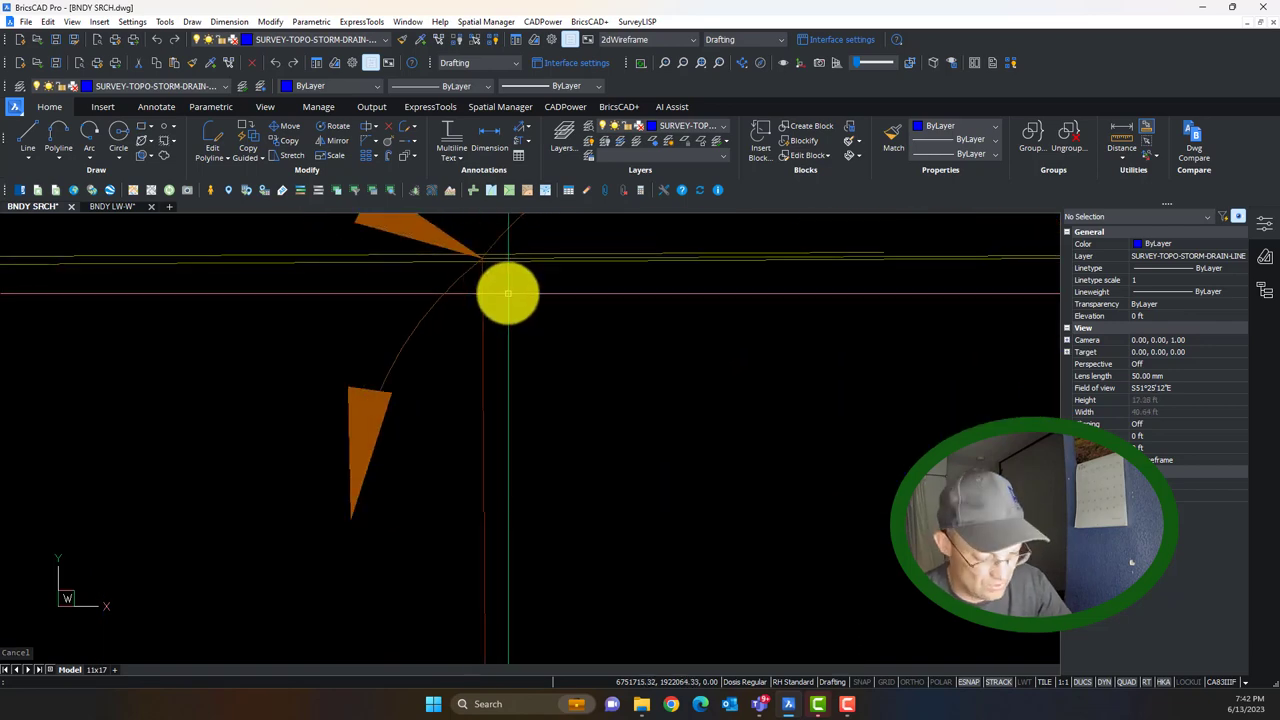
scroll(508, 297, "up", 3)
type("l")
key("Return")
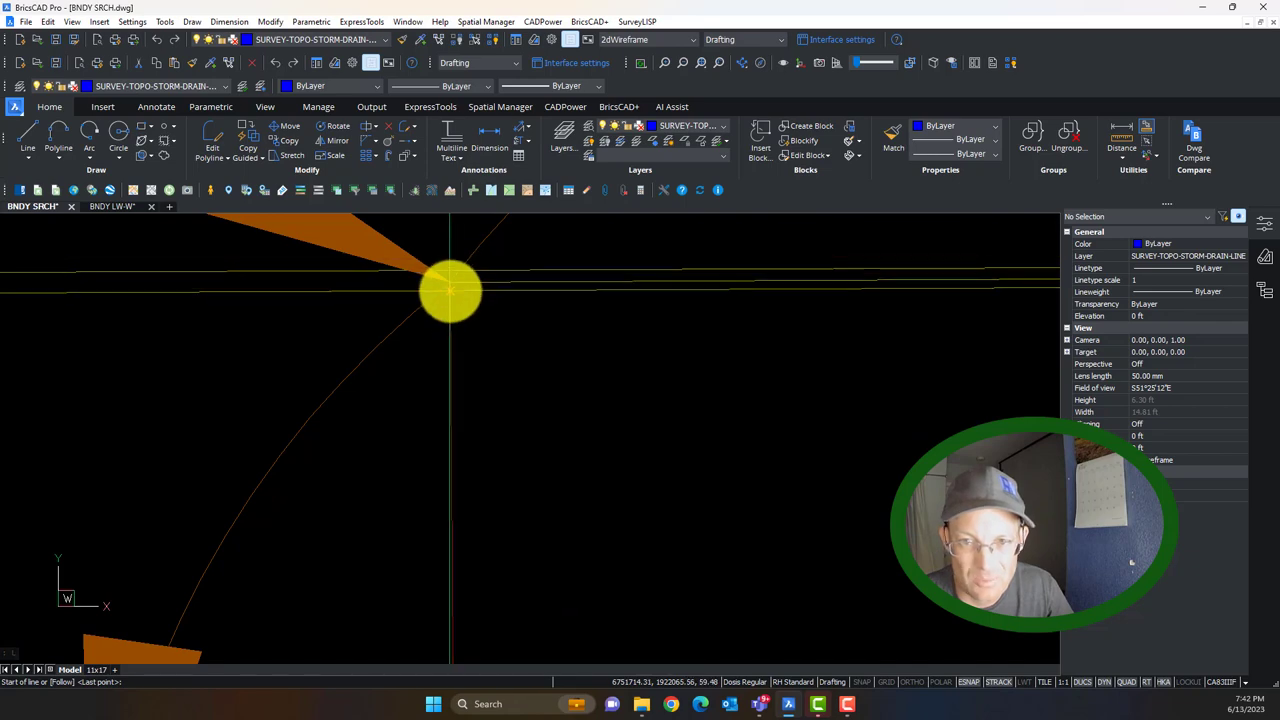
scroll(452, 281, "down", 8)
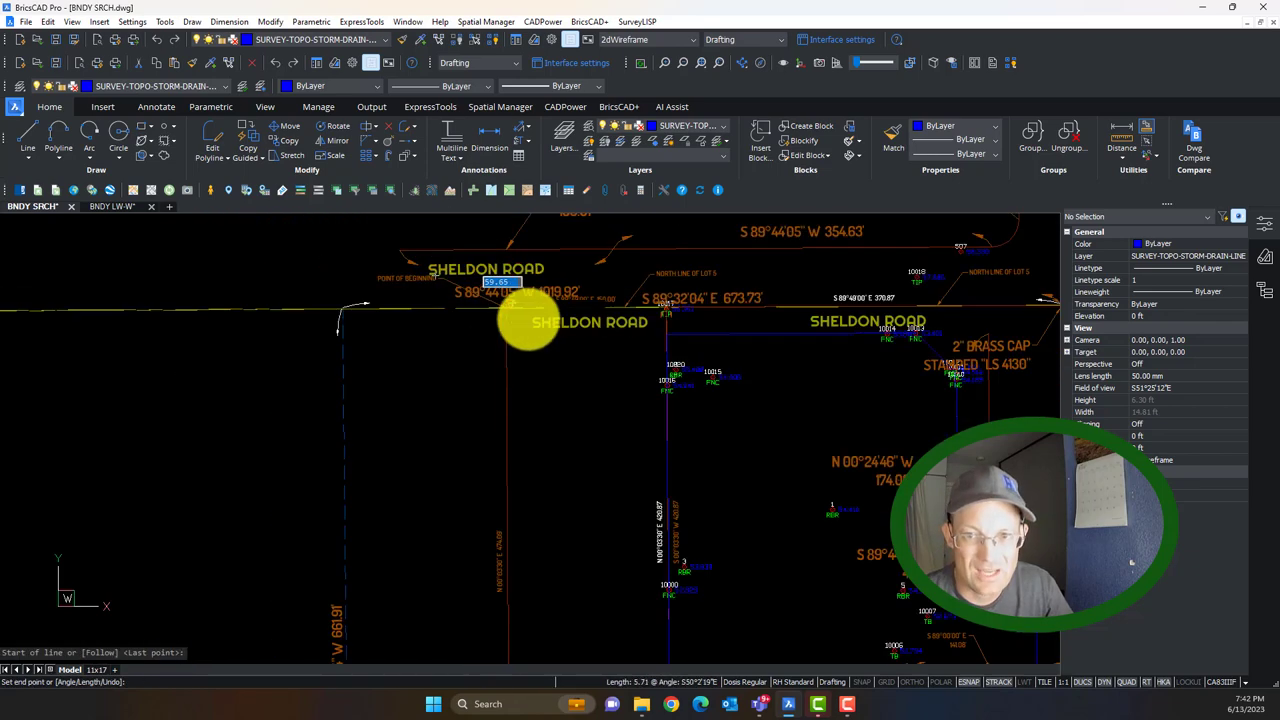
scroll(481, 378, "up", 10)
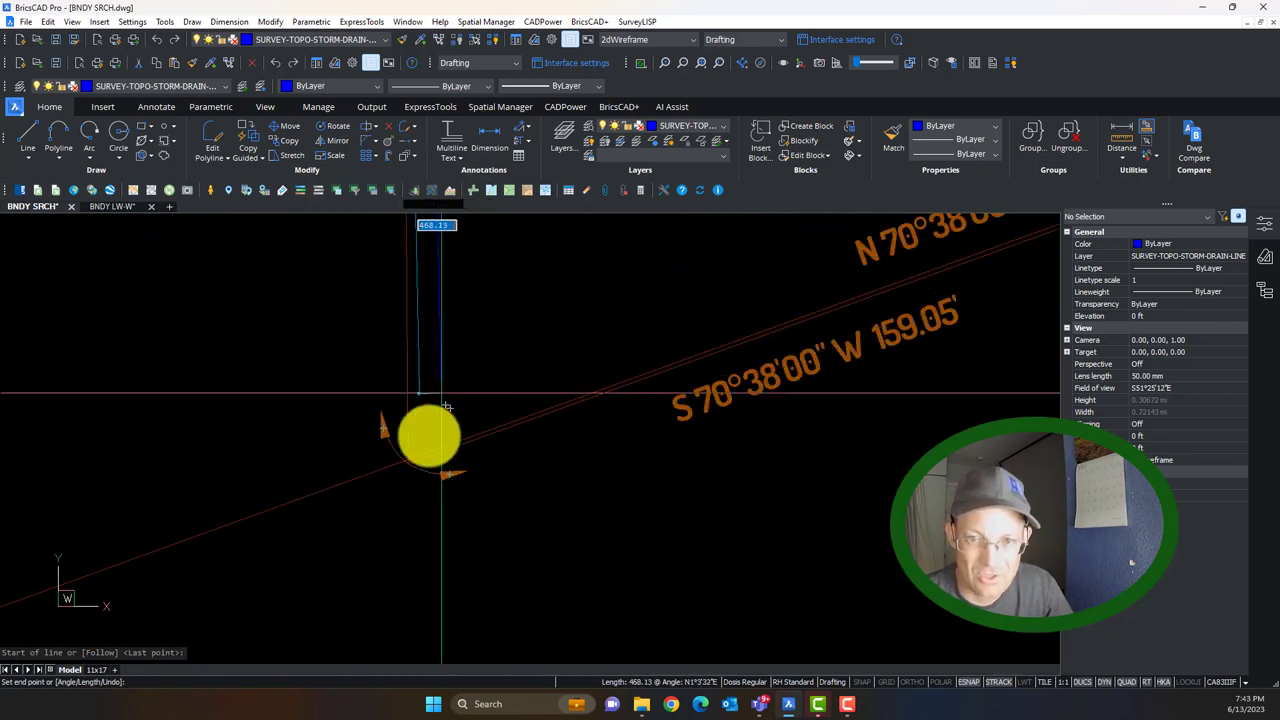
left_click(368, 471)
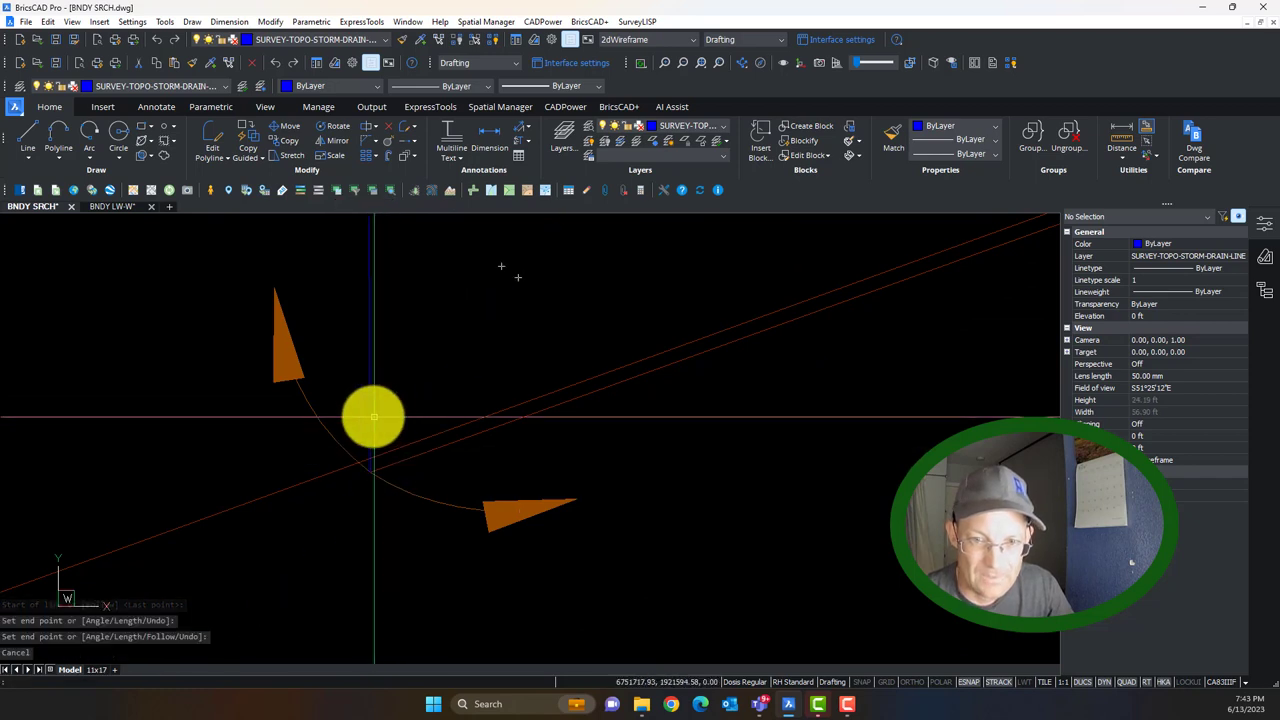
key("Escape")
Copy the new north-south line and paste it at its original coordinates in BNDY LW-W.
key("ctrl+c")
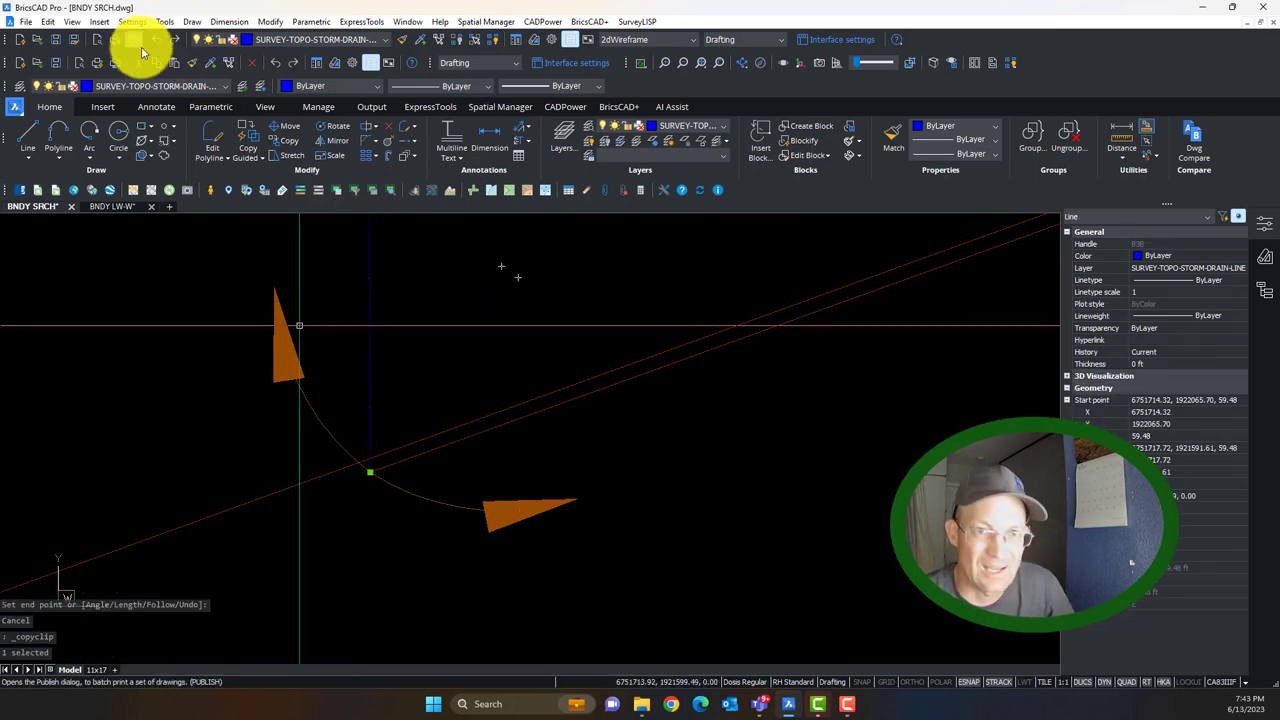
left_click(111, 206)
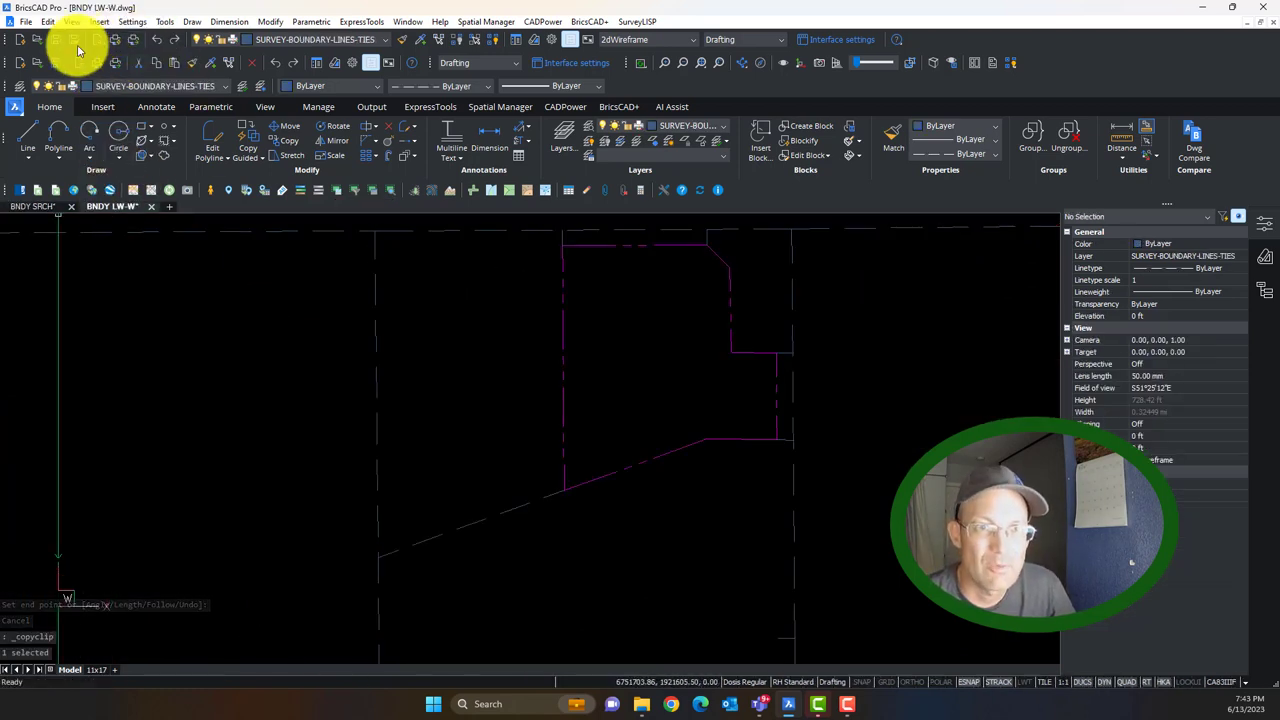
left_click(49, 22)
left_click(87, 145)
Extend the south end of the pasted north-south line to the diagonal tie line in BNDY LW-W.
scroll(491, 557, "up", 6)
scroll(376, 389, "up", 10)
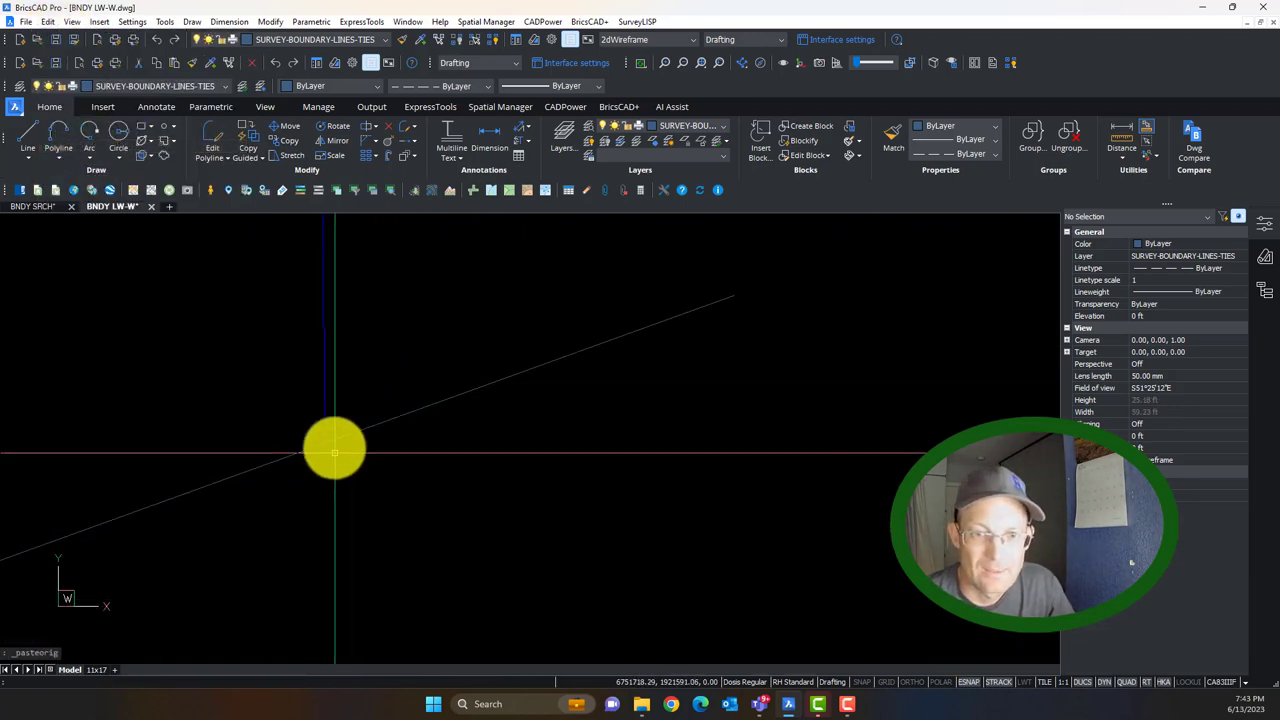
scroll(388, 404, "up", 1)
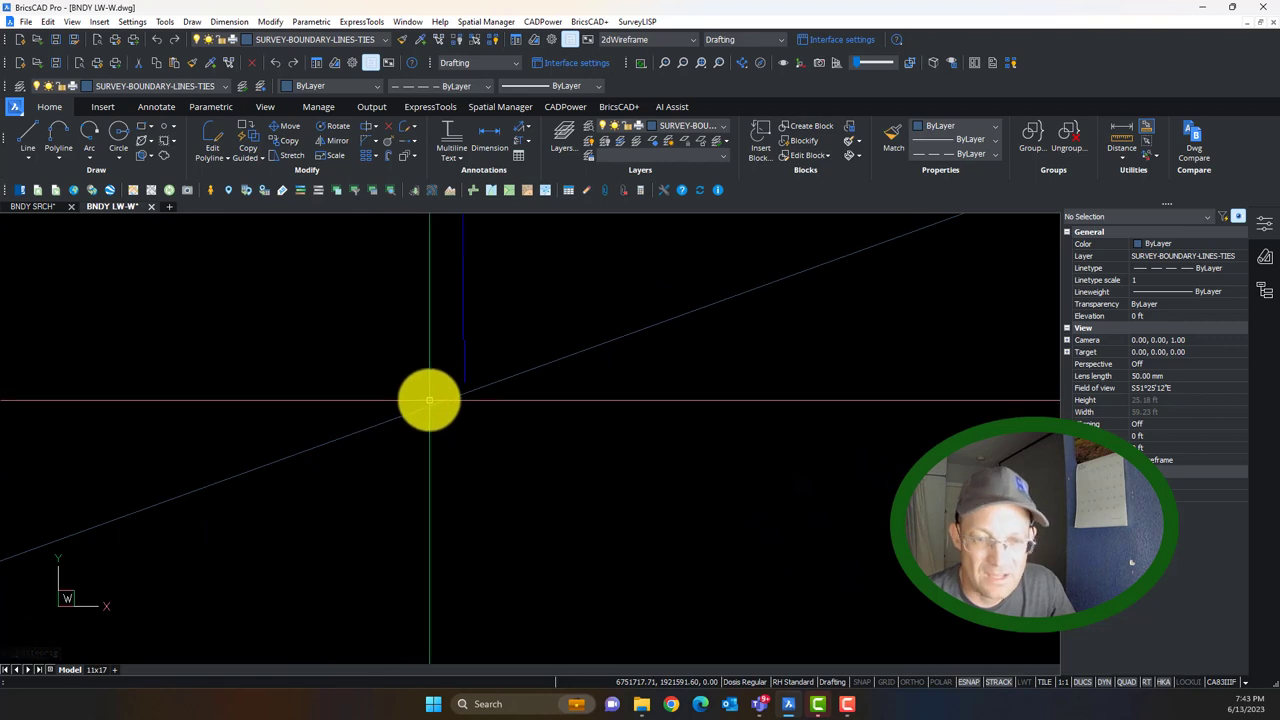
key("Return")
left_click(634, 458)
left_click(542, 332)
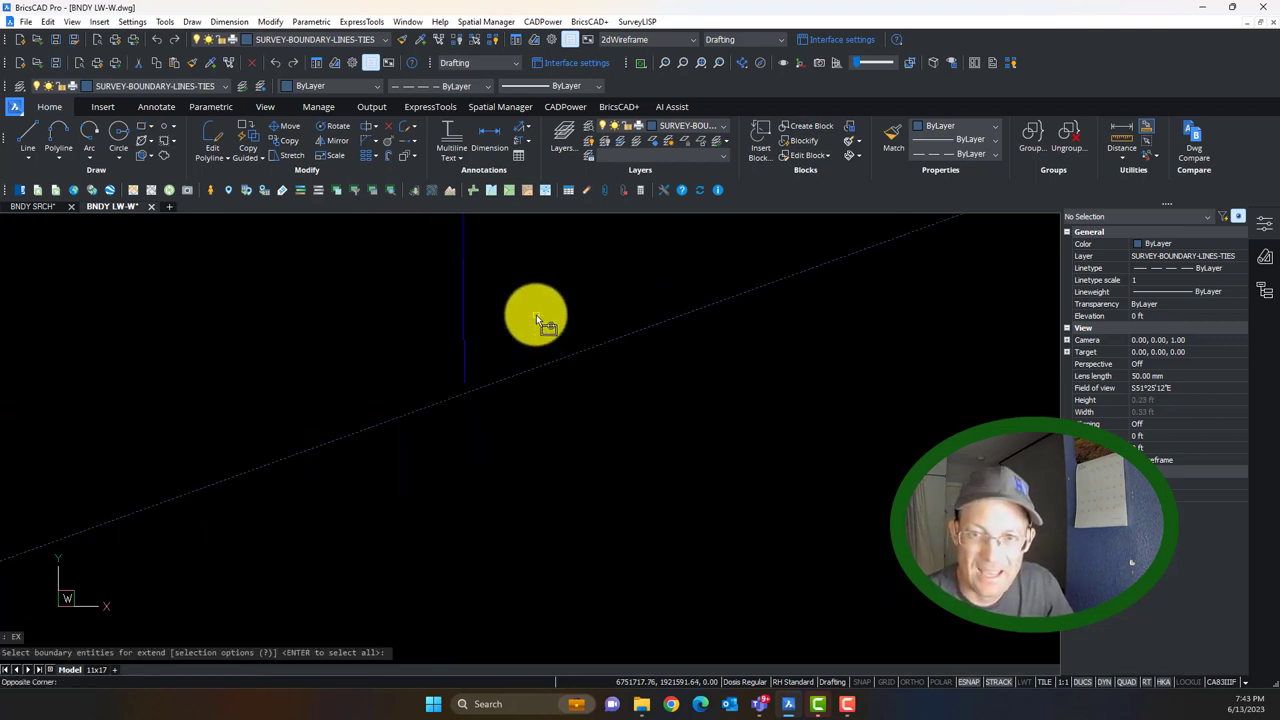
key("Return")
left_click(507, 355)
left_click(456, 319)
key("Escape")
scroll(463, 376, "down", 10)
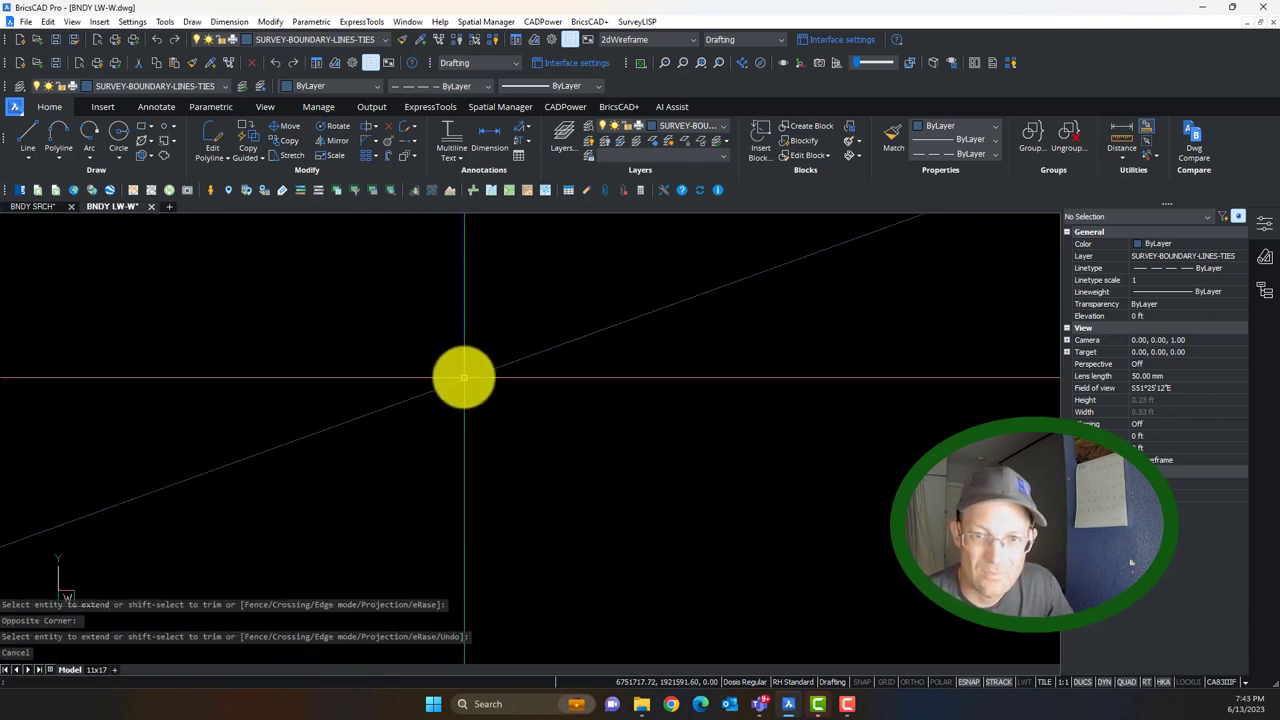
Extend the north end of the pasted north-south line to the east-west Sheldon Road line and check where they meet.
scroll(488, 376, "down", 10)
middle_click_drag(466, 340, 486, 580)
scroll(542, 342, "down", 3)
scroll(520, 366, "up", 5)
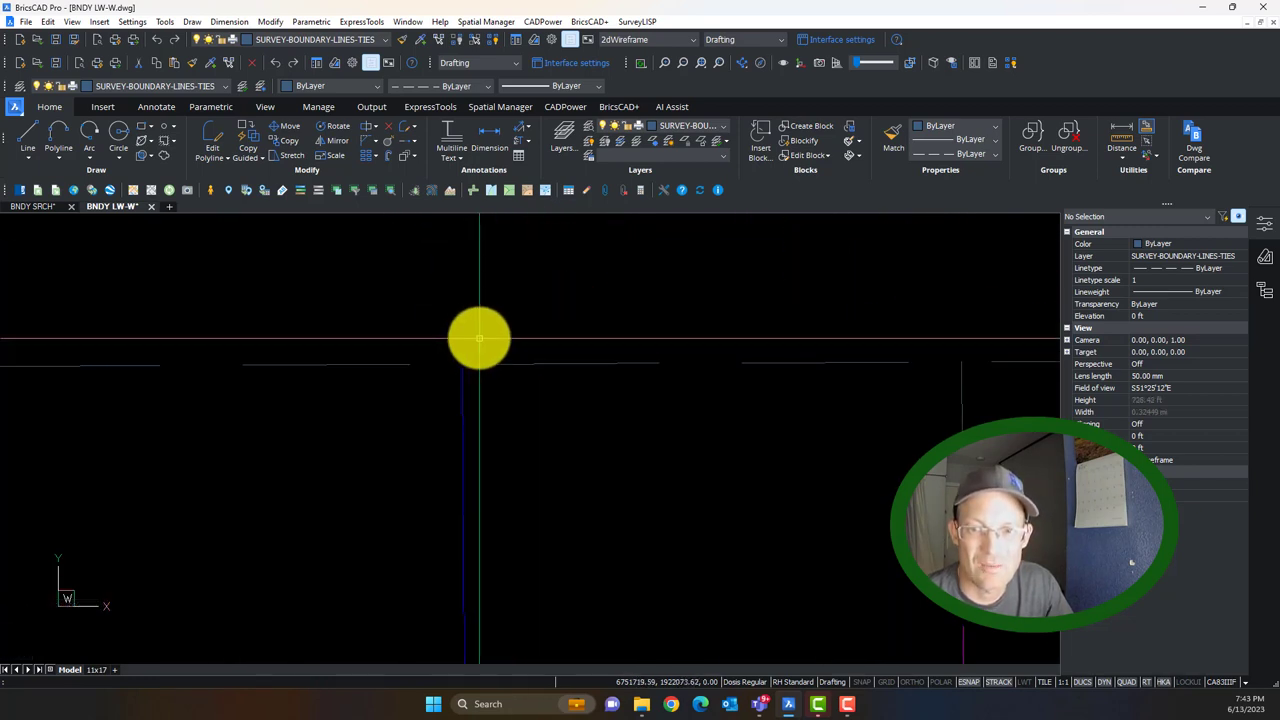
type("EX")
key("Return")
left_click_drag(503, 354, 493, 401)
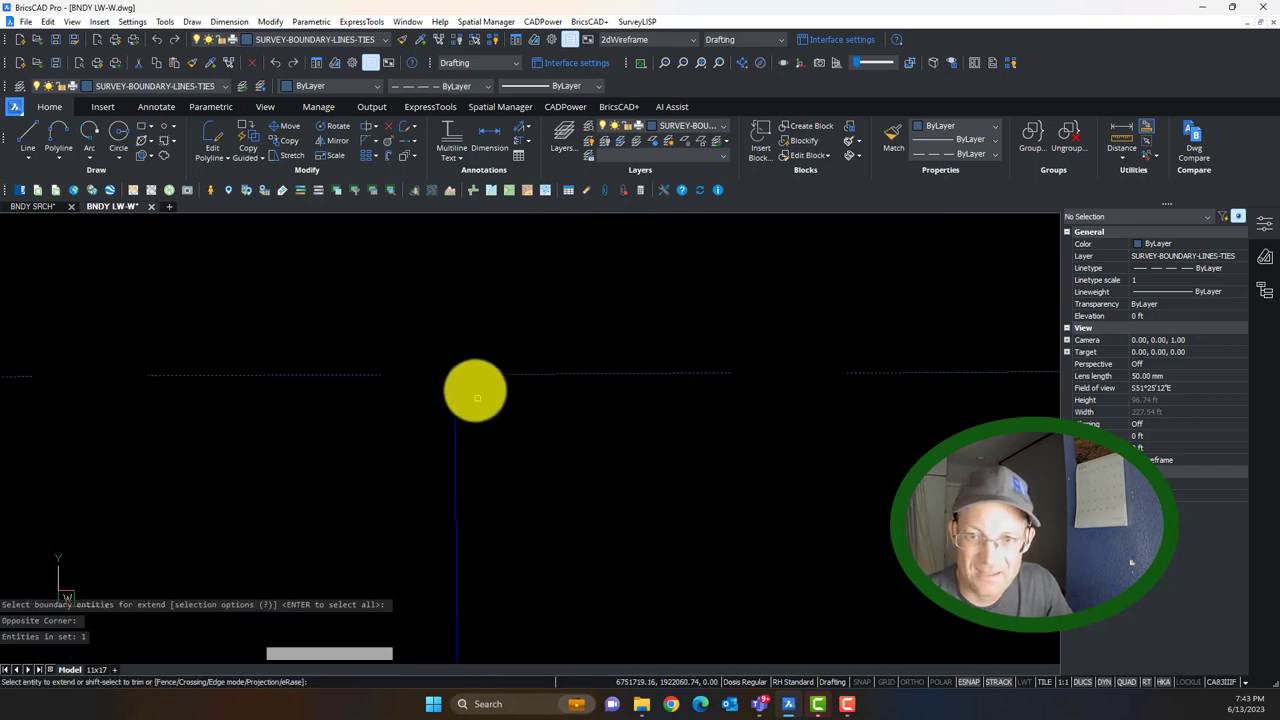
left_click(462, 390)
left_click(449, 377)
key("Escape")
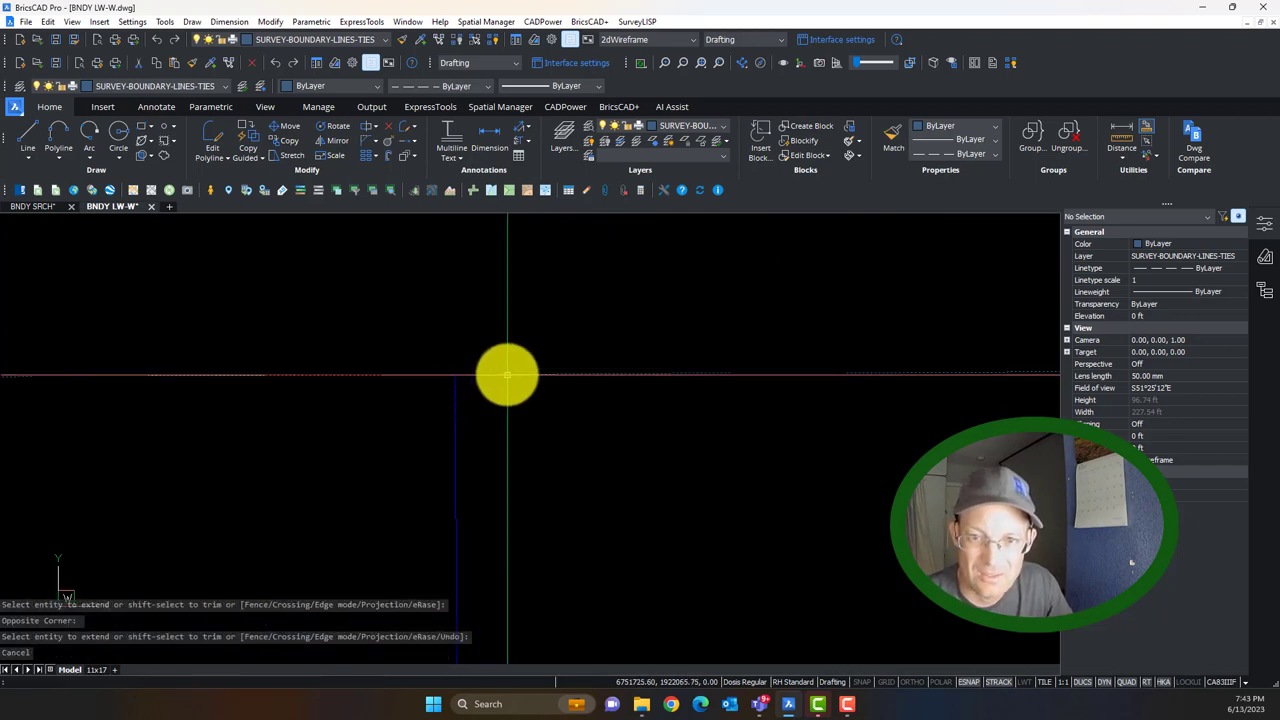
left_click_drag(486, 343, 455, 377)
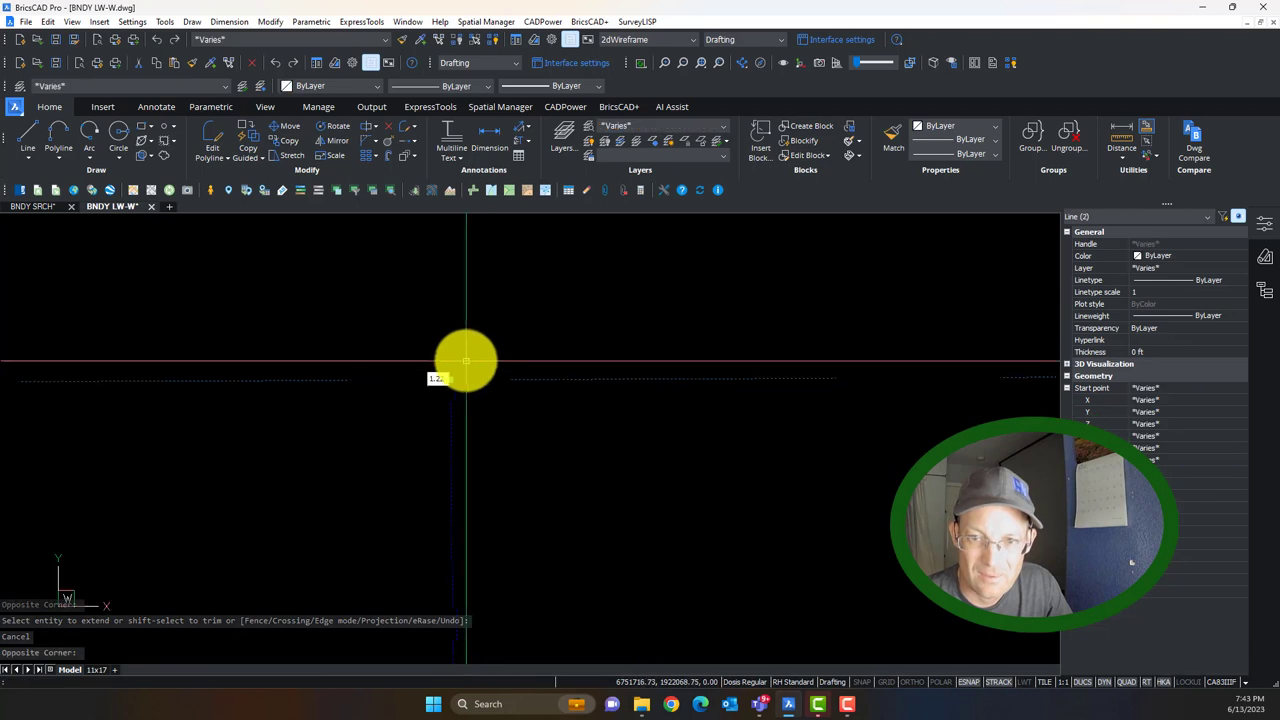
key("Escape")
Match the properties of the dashed Sheldon Road line onto the blue north-south line.
scroll(471, 366, "down", 5)
middle_click_drag(492, 450, 494, 457)
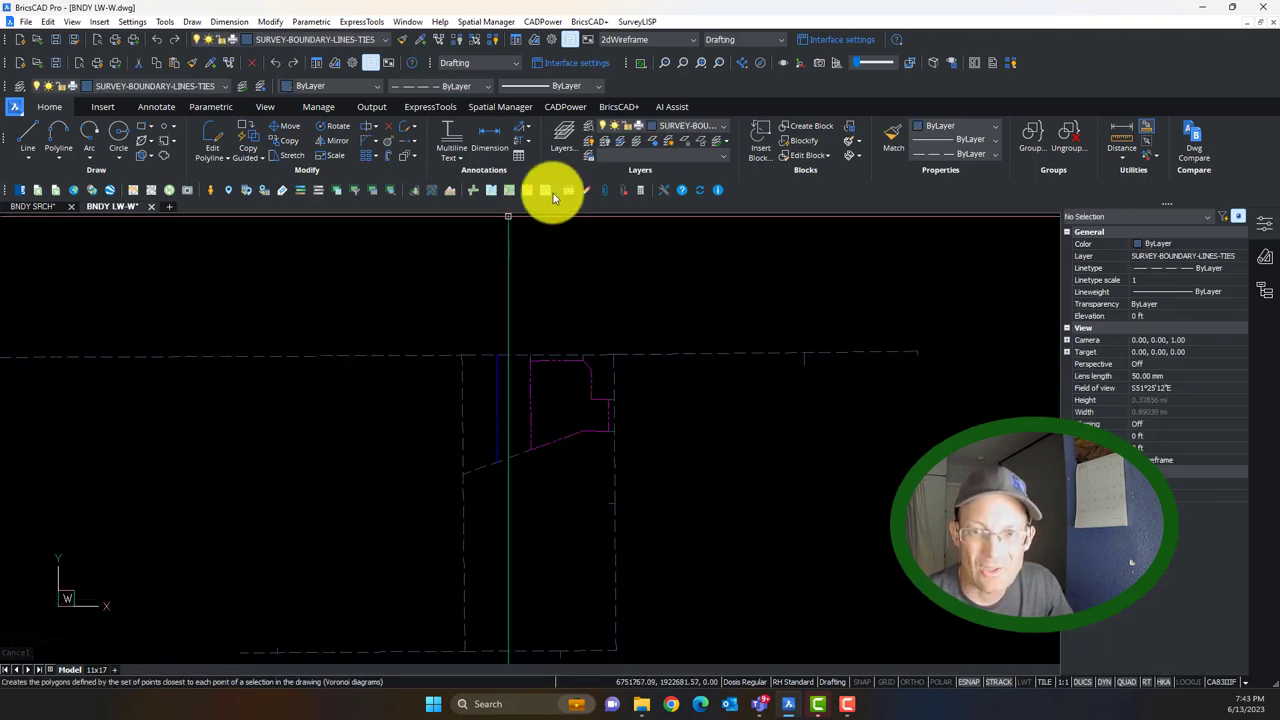
left_click(895, 137)
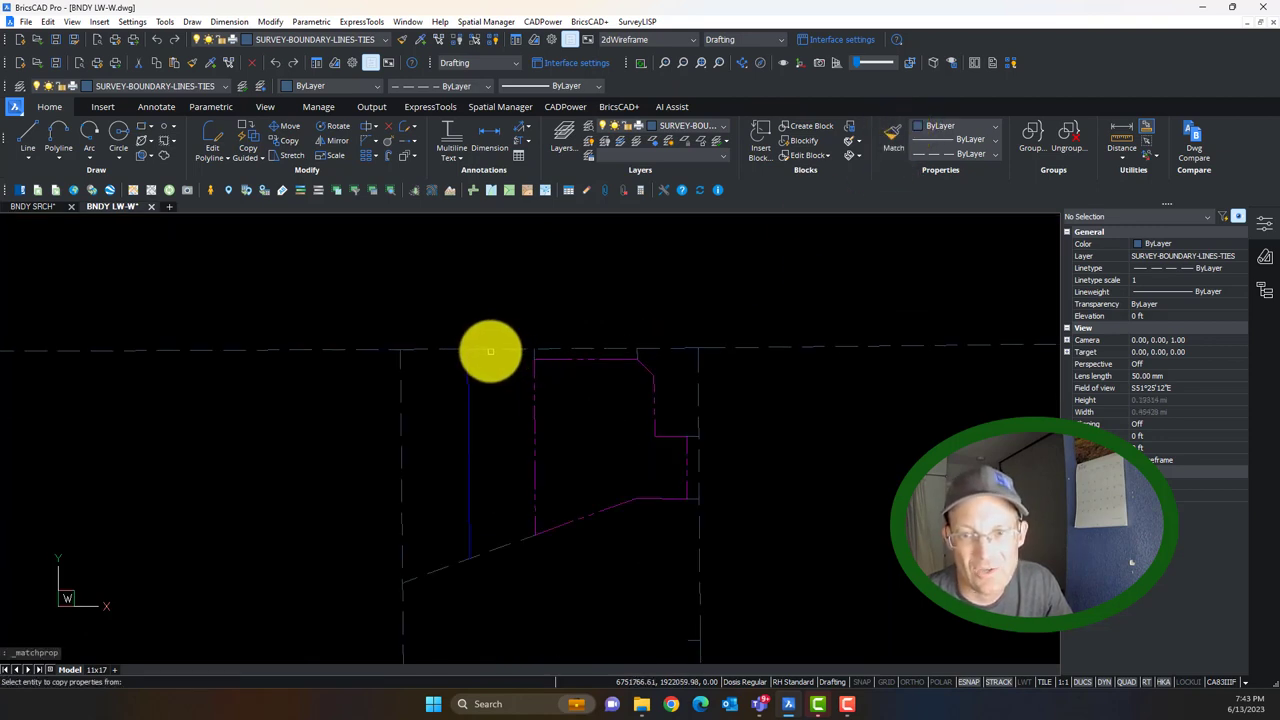
left_click(488, 349)
left_click(486, 414)
left_click(450, 379)
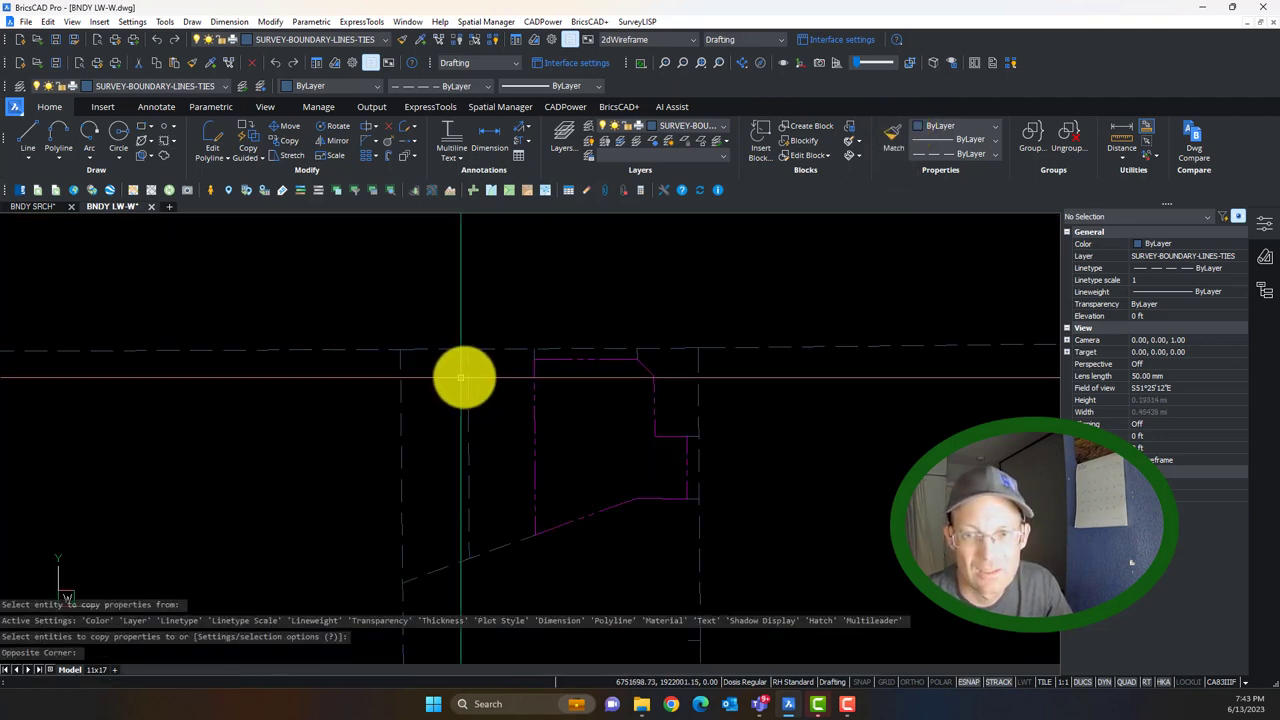
key("Escape")
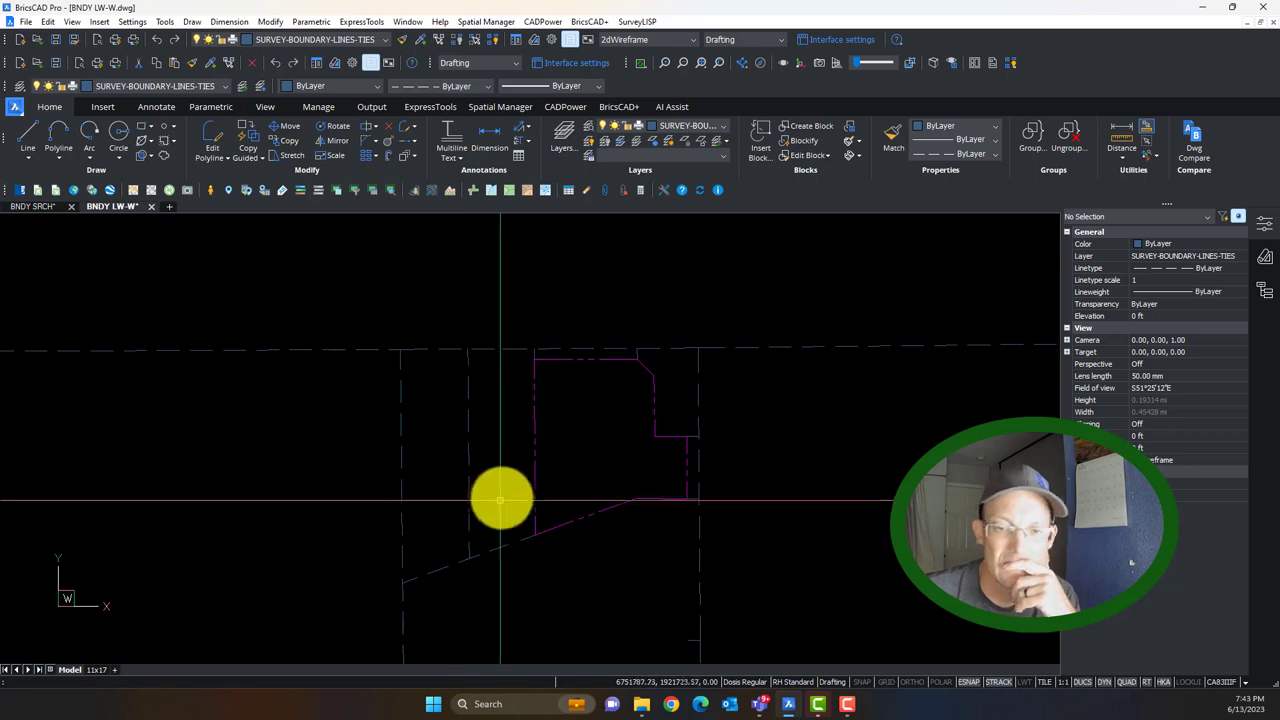
Compare the tie linework west of the subject parcel in BNDY LW-W with the record linework in BNDY SRCH.
middle_click_drag(506, 400, 517, 357)
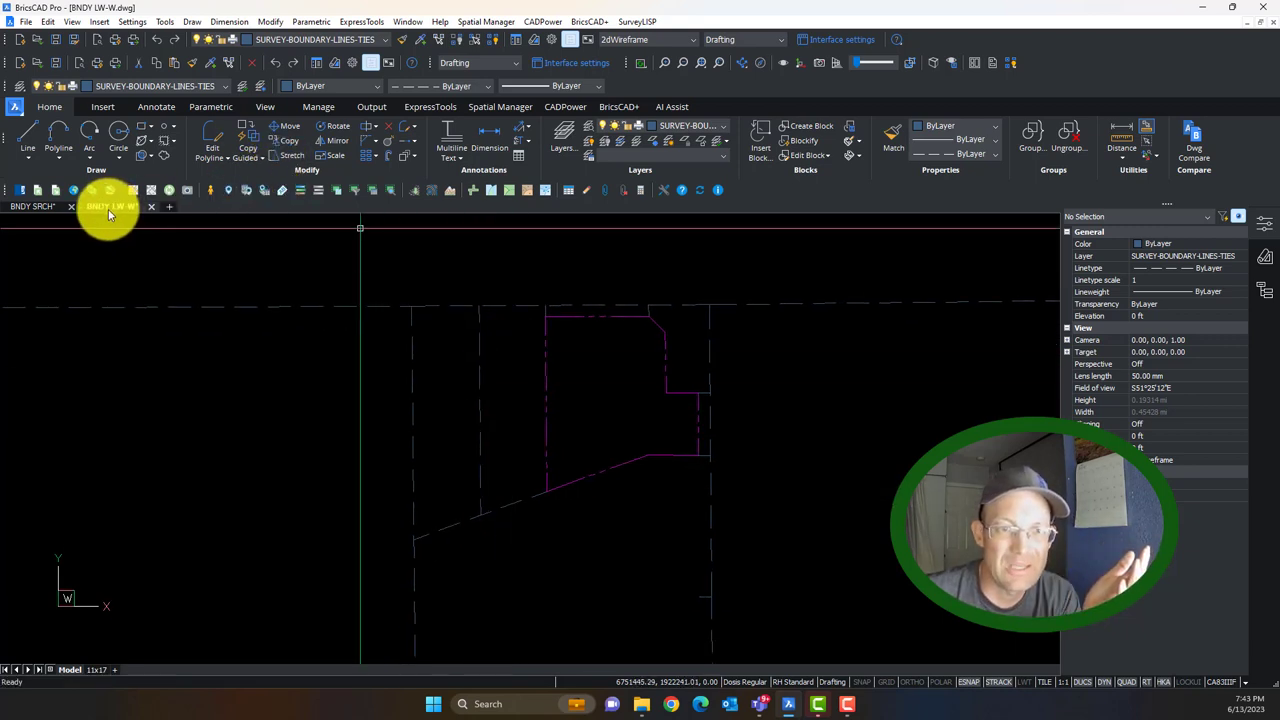
left_click(45, 207)
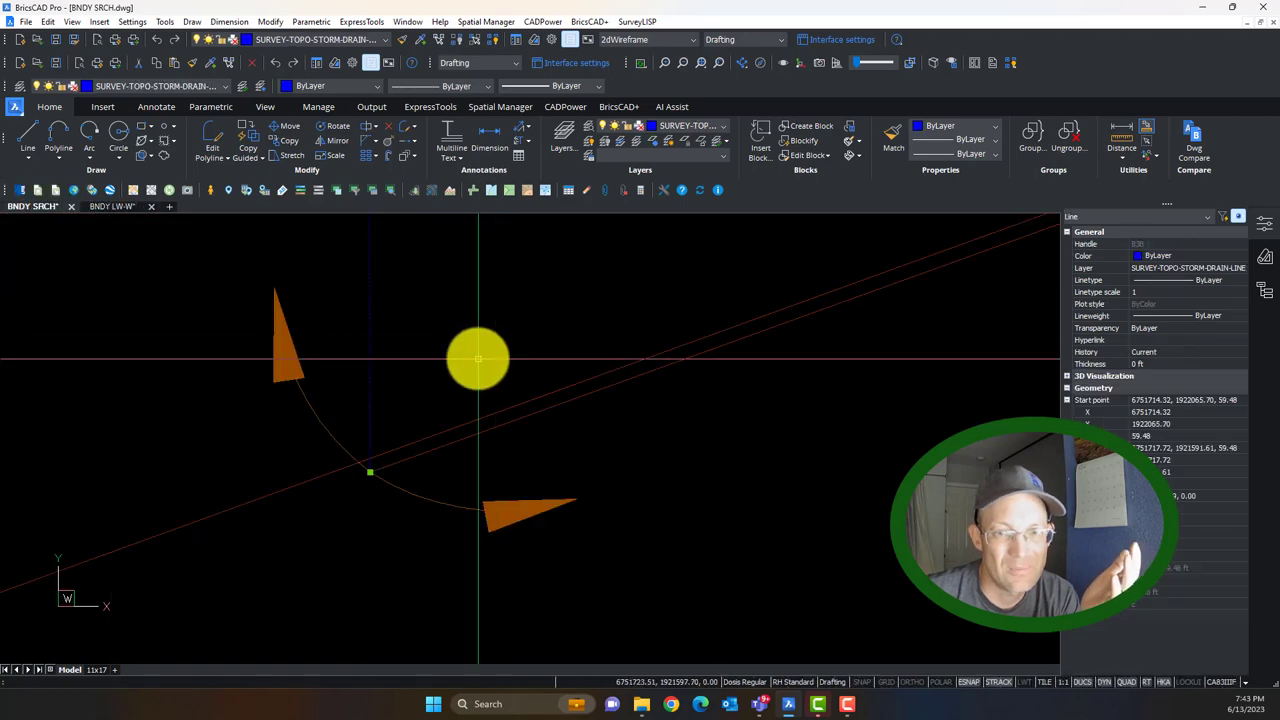
scroll(496, 341, "down", 8)
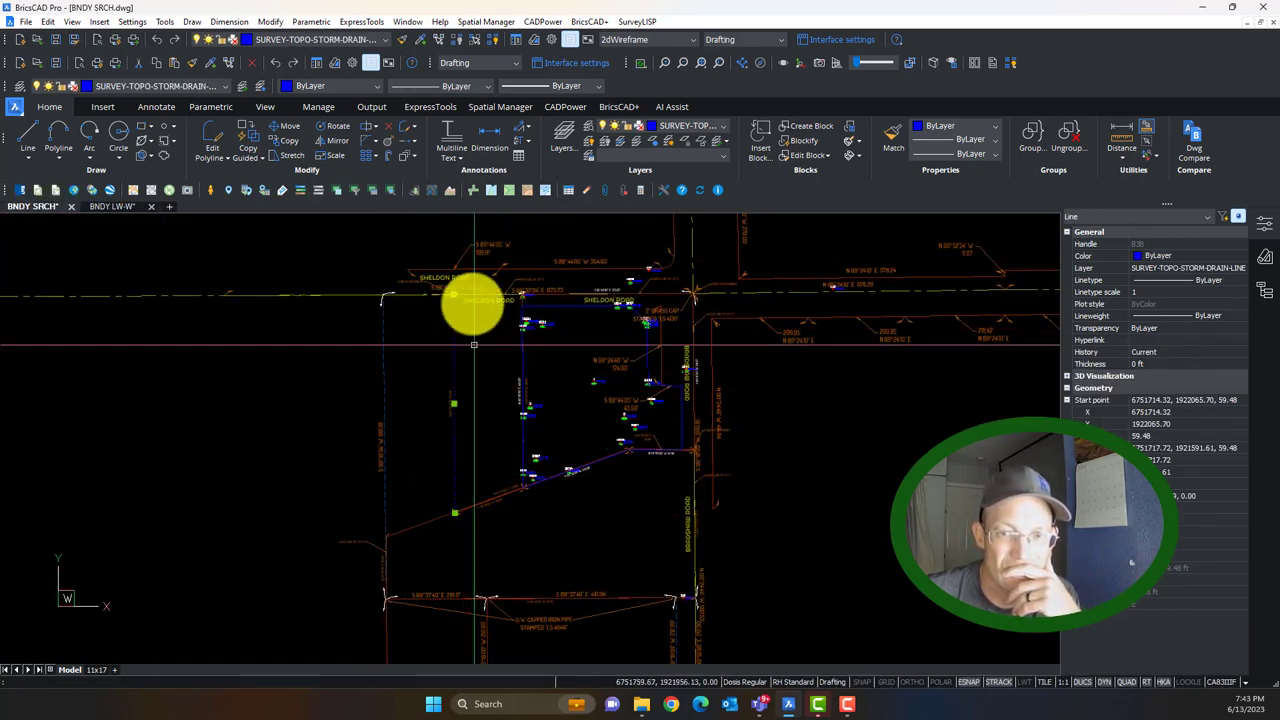
scroll(457, 545, "up", 3)
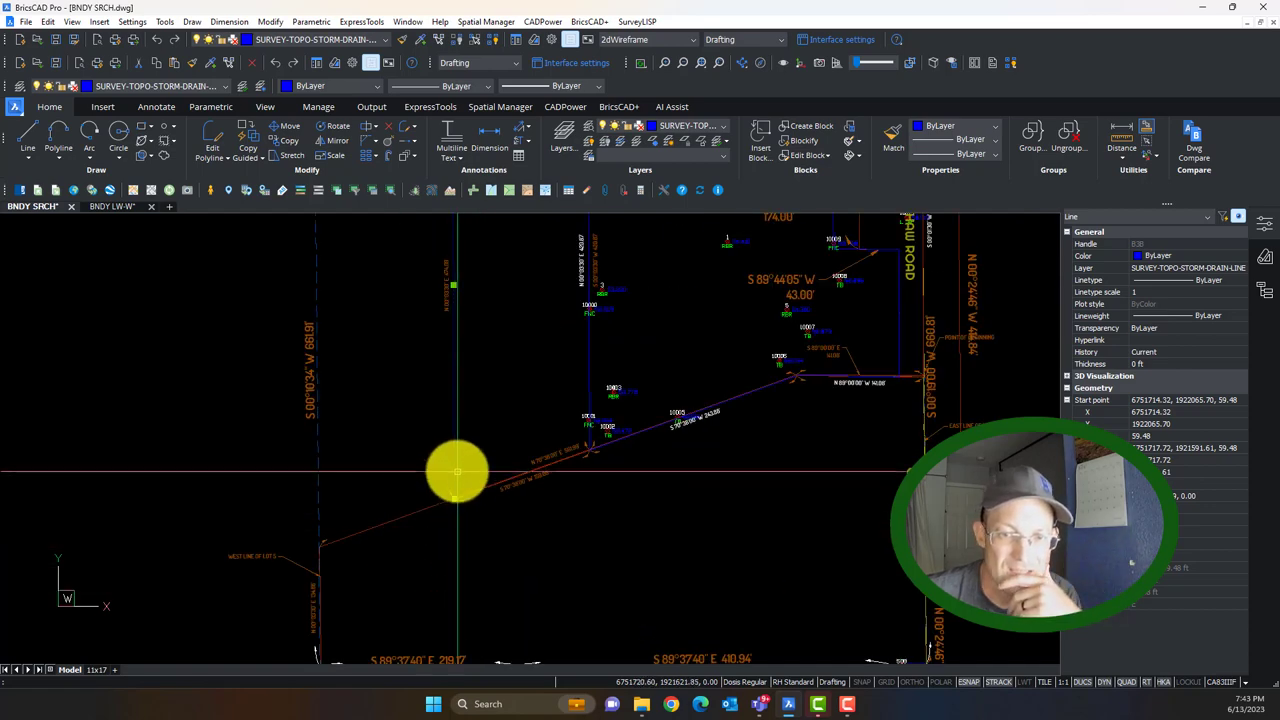
scroll(509, 491, "down", 3)
scroll(674, 457, "up", 1)
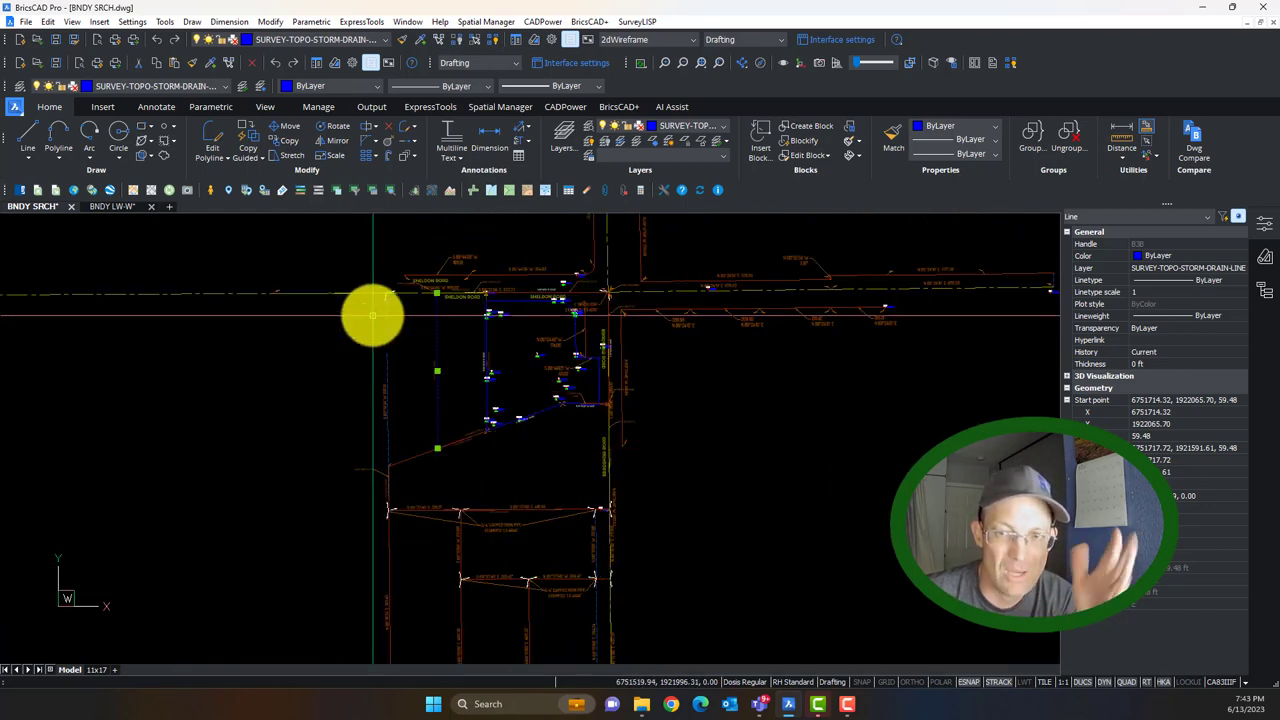
left_click(110, 206)
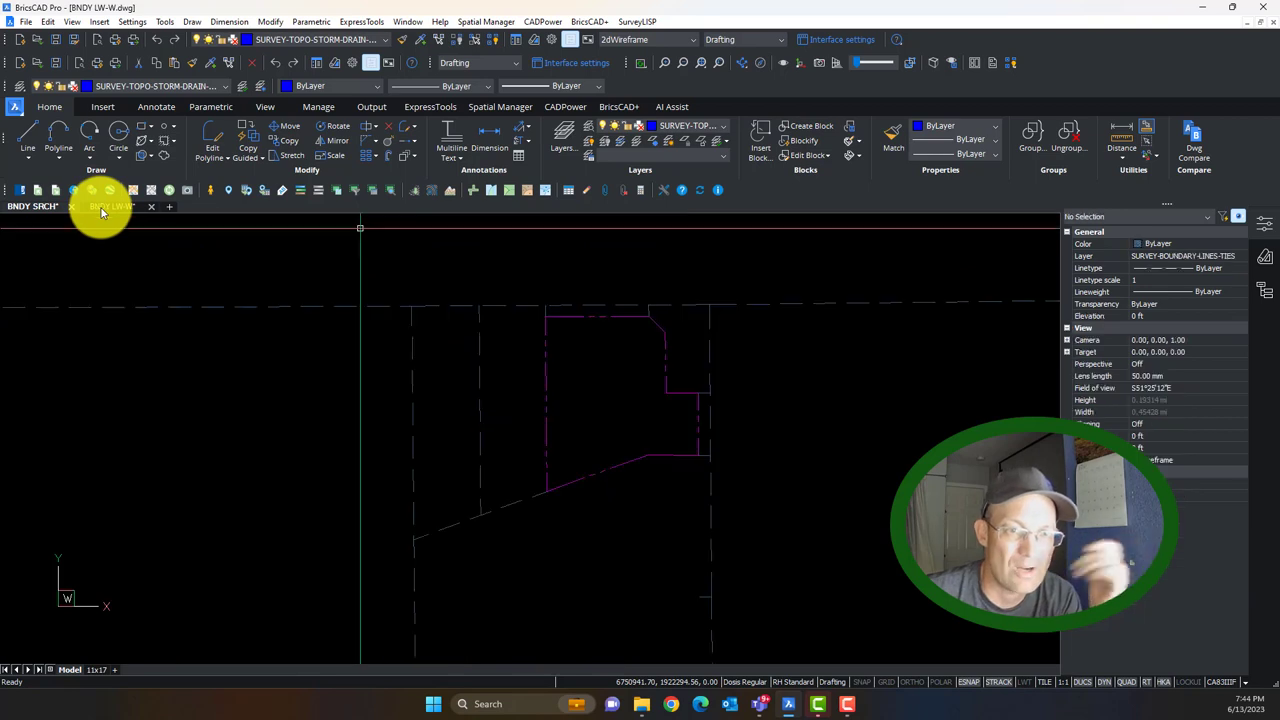
middle_click_drag(438, 316, 460, 400)
key("Escape")
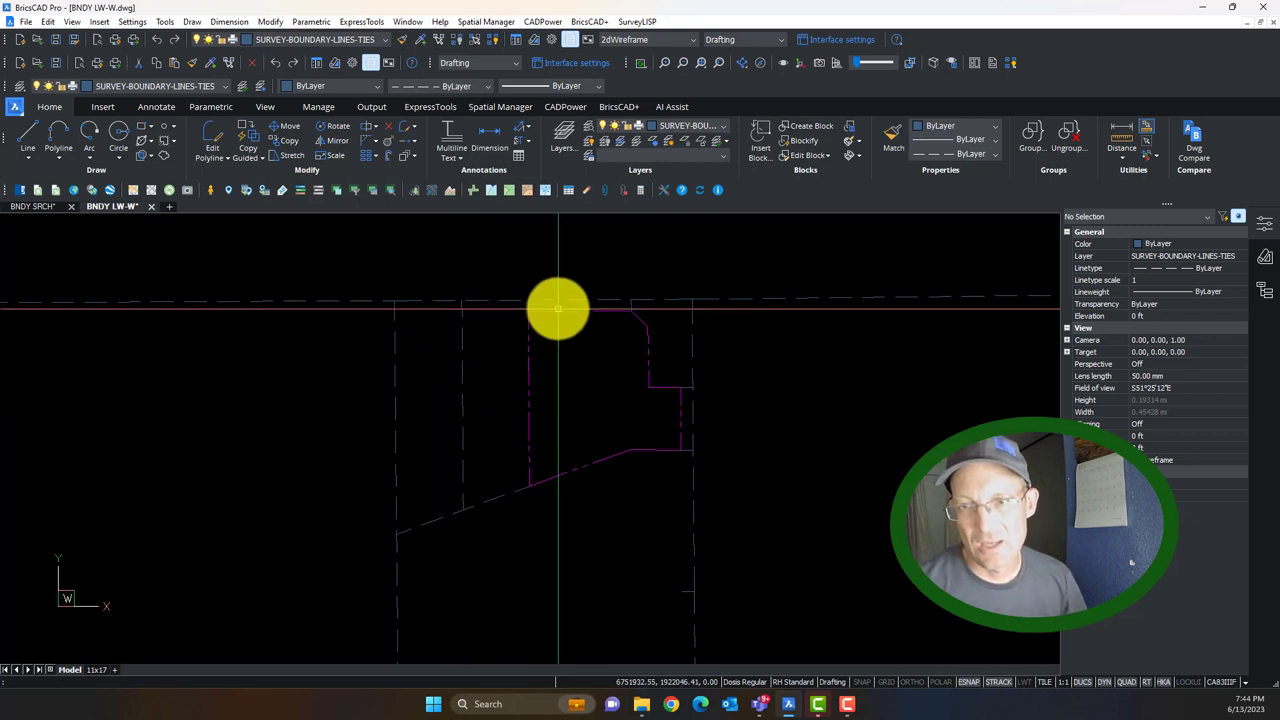
mouse_move(594, 397)
middle_mouse_down()
mouse_move(603, 358)
mouse_move(582, 387)
mouse_move(528, 374)
middle_mouse_up()
scroll(459, 253, "up", 3)
scroll(475, 255, "down", 4)
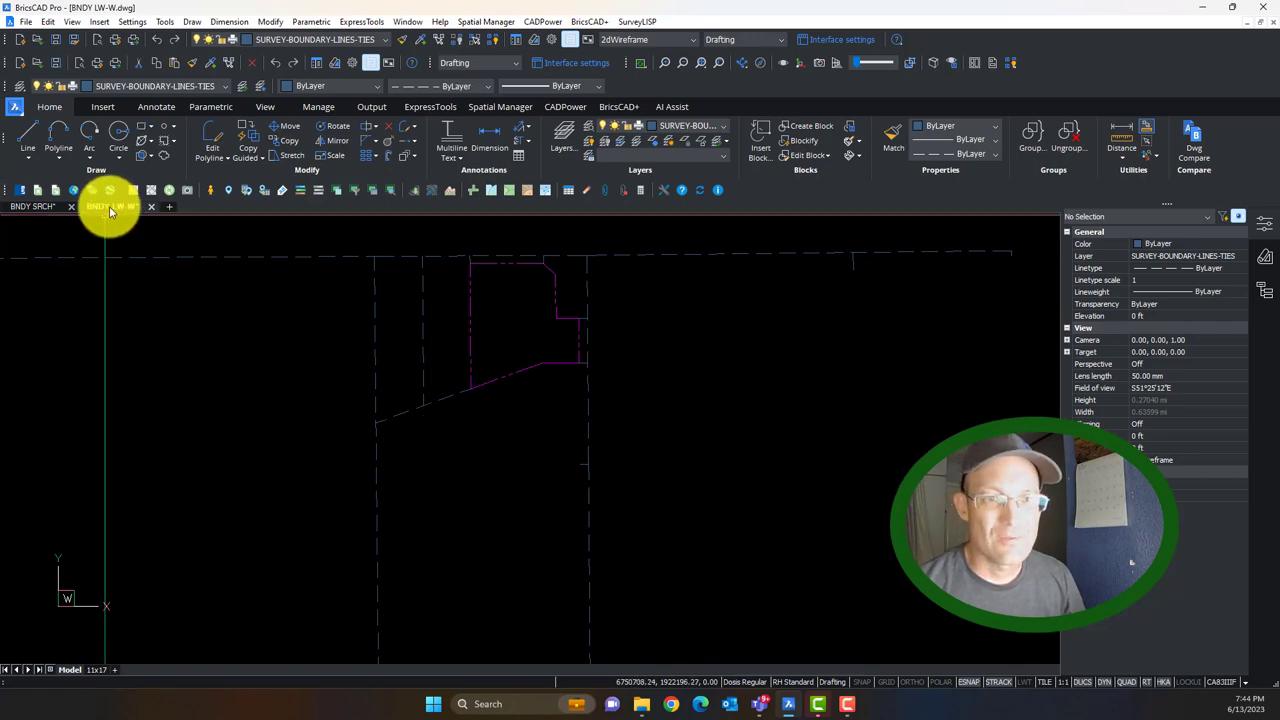
Switch to BNDY SRCH and bring up the east end of the N 89°00'00" W 141.08' course near Bradshaw Road.
left_click(36, 206)
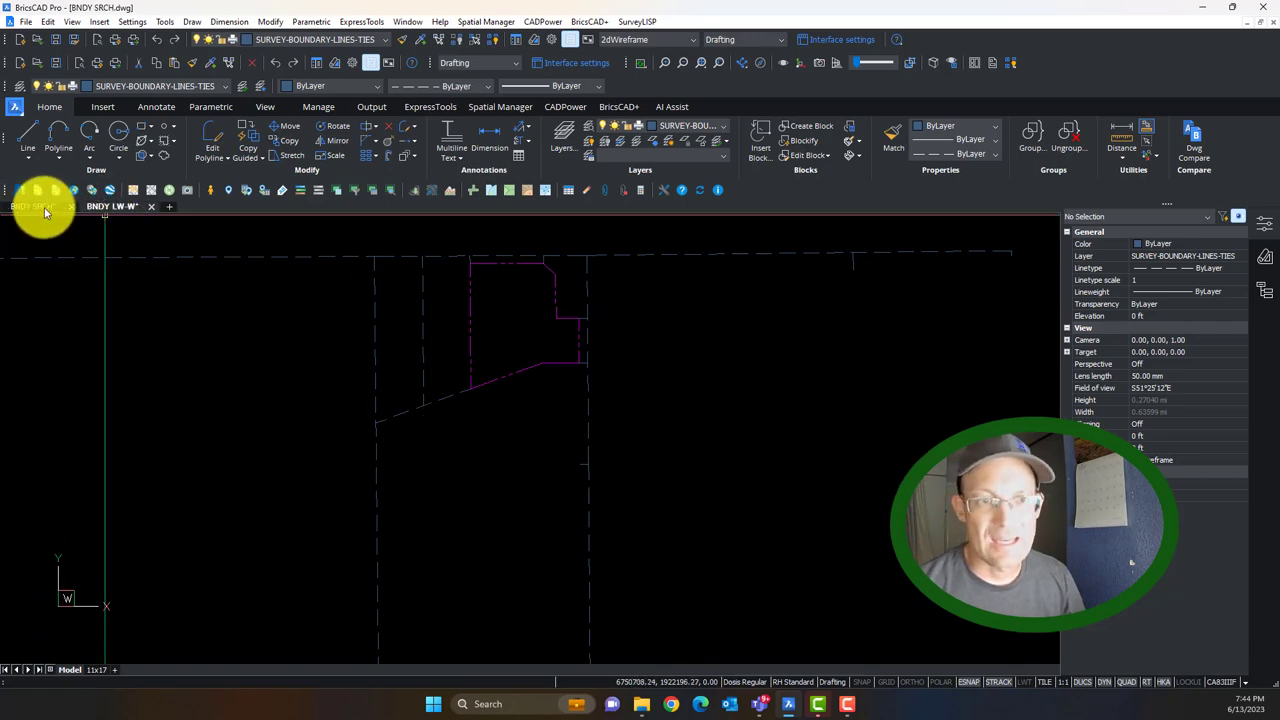
scroll(417, 438, "up", 6)
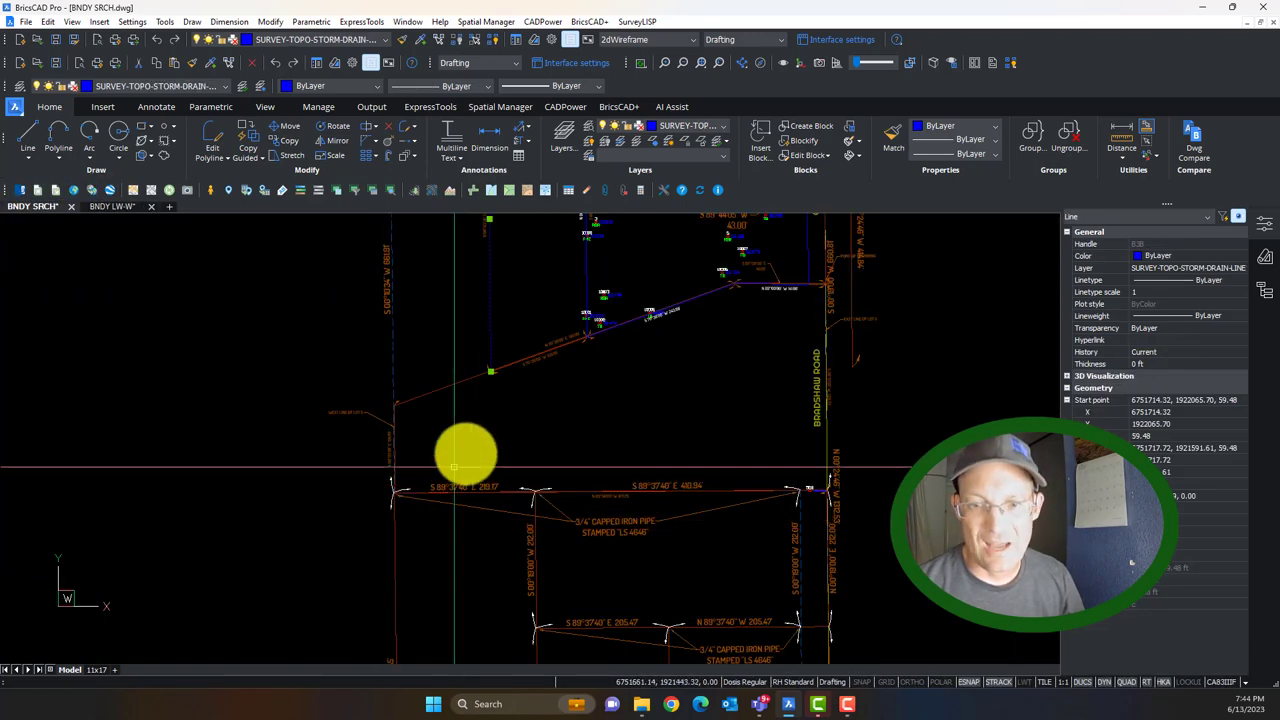
scroll(317, 374, "up", 2)
middle_click_drag(737, 343, 409, 532)
scroll(714, 360, "up", 4)
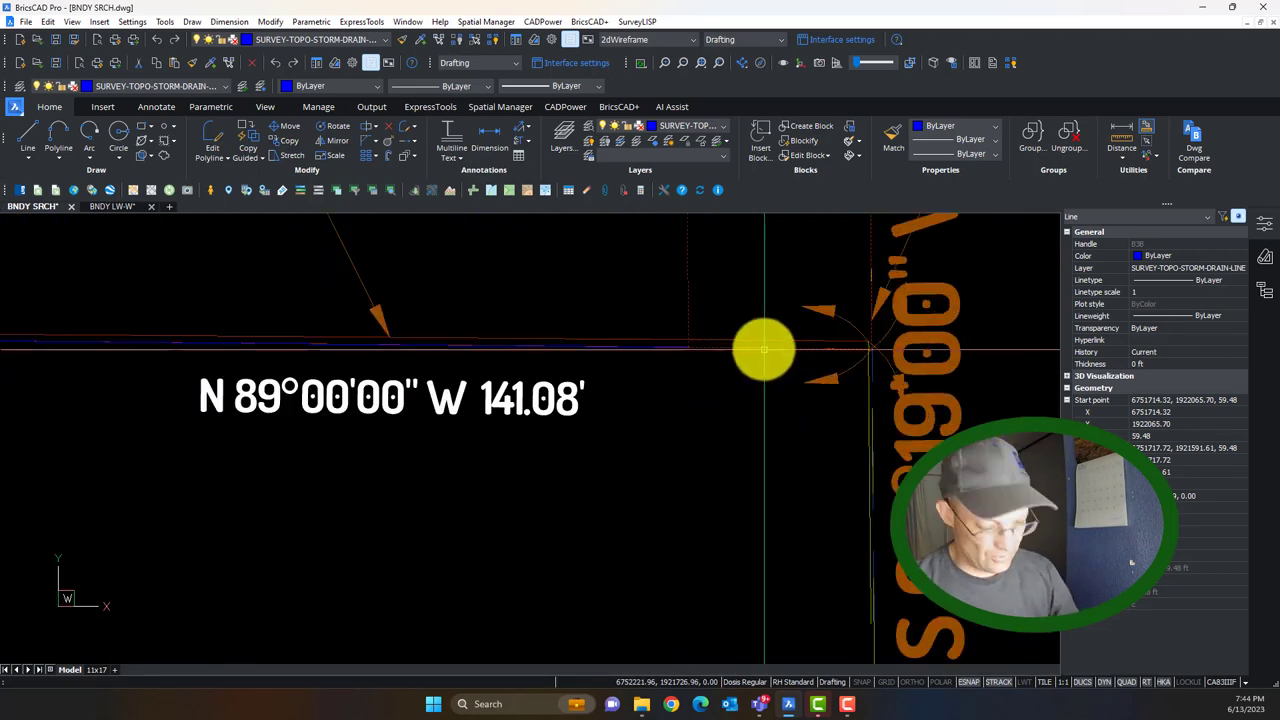
type("m")
key("Return")
key("Escape")
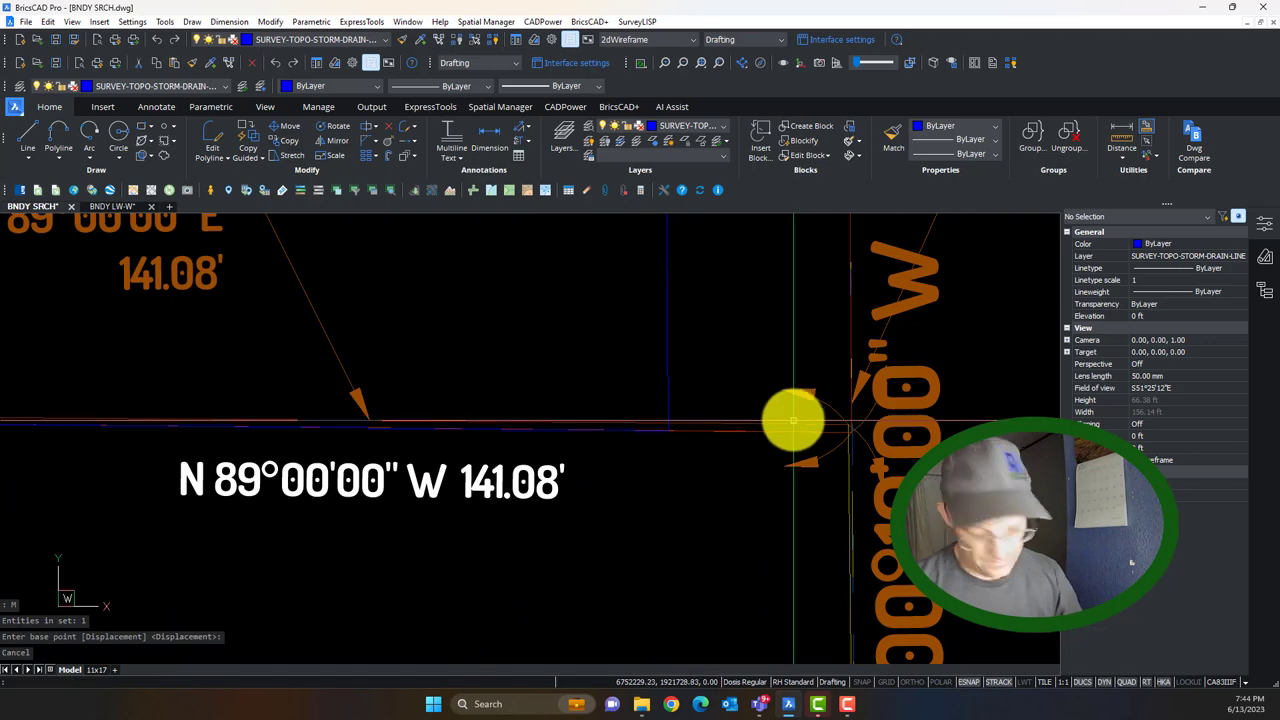
Move the orange record description linework so its corner at the west end of the 141.08' course meets the blue boundary corner.
type("m")
key("Return")
scroll(800, 420, "up", 3)
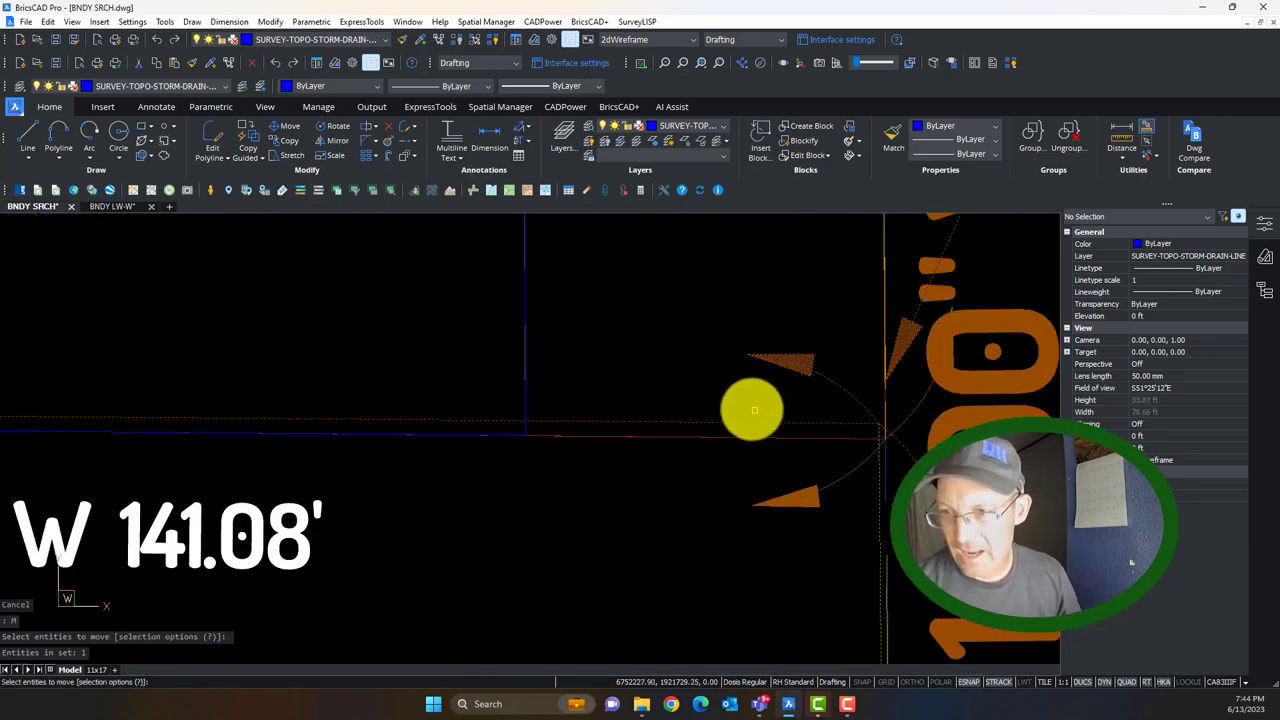
key("Return")
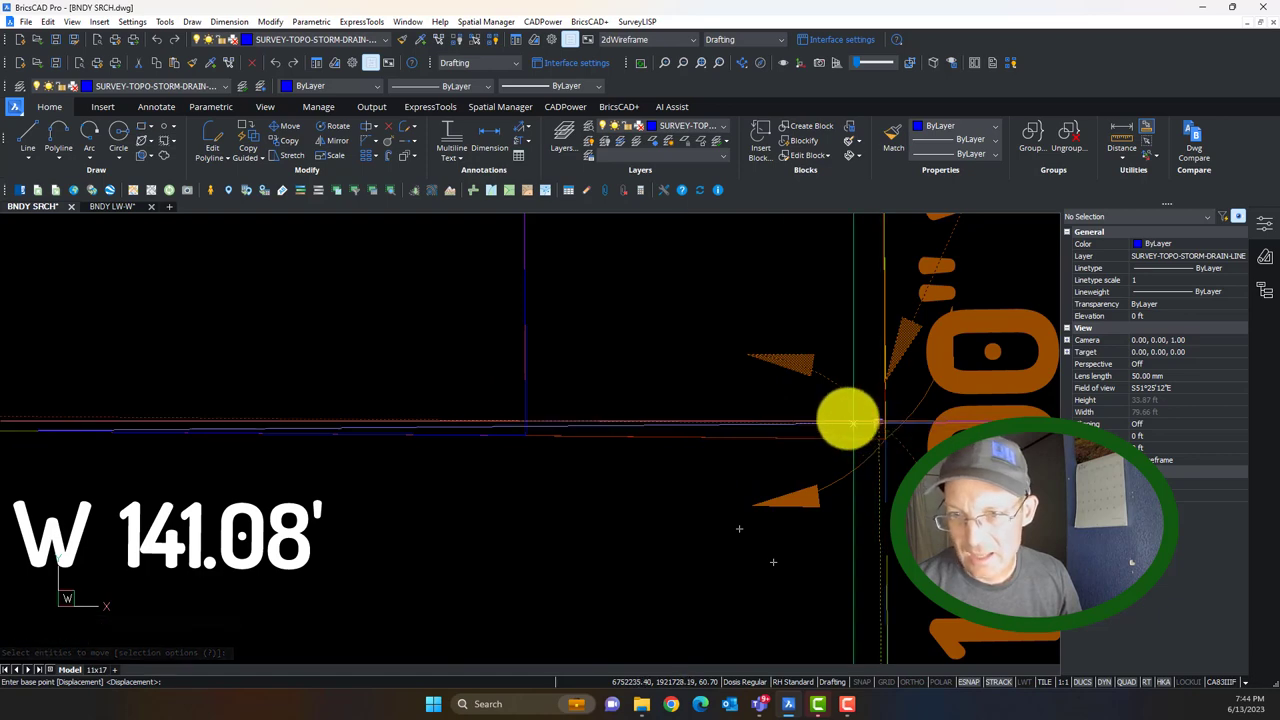
scroll(851, 420, "down", 3)
scroll(288, 405, "up", 3)
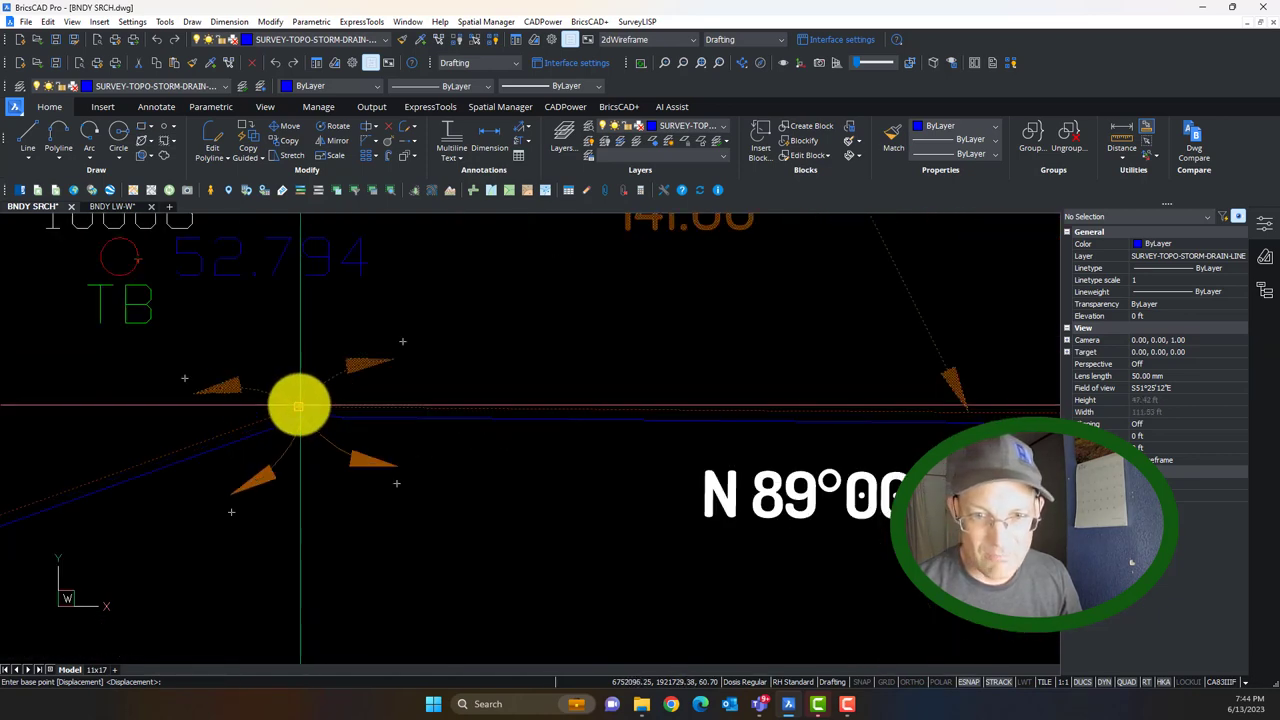
left_click(298, 405)
scroll(300, 408, "up", 3)
scroll(323, 411, "down", 2)
scroll(428, 357, "up", 5, "ctrl")
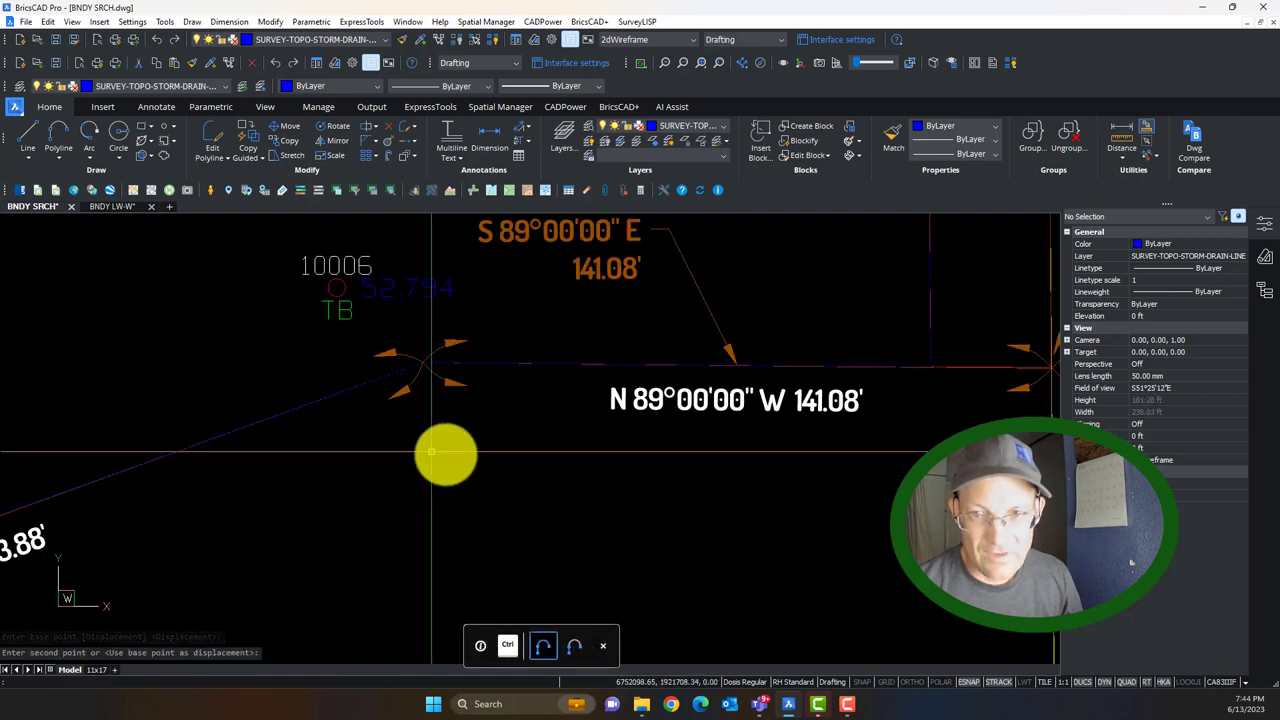
Check the moved record linework against the diagonal boundary line and the parcel lines farther south.
scroll(441, 406, "down", 4)
scroll(474, 497, "down", 2)
scroll(569, 406, "up", 3)
scroll(560, 380, "down", 3)
scroll(400, 486, "up", 5)
scroll(451, 483, "down", 3)
middle_click_drag(640, 523, 291, 473)
scroll(860, 408, "down", 3)
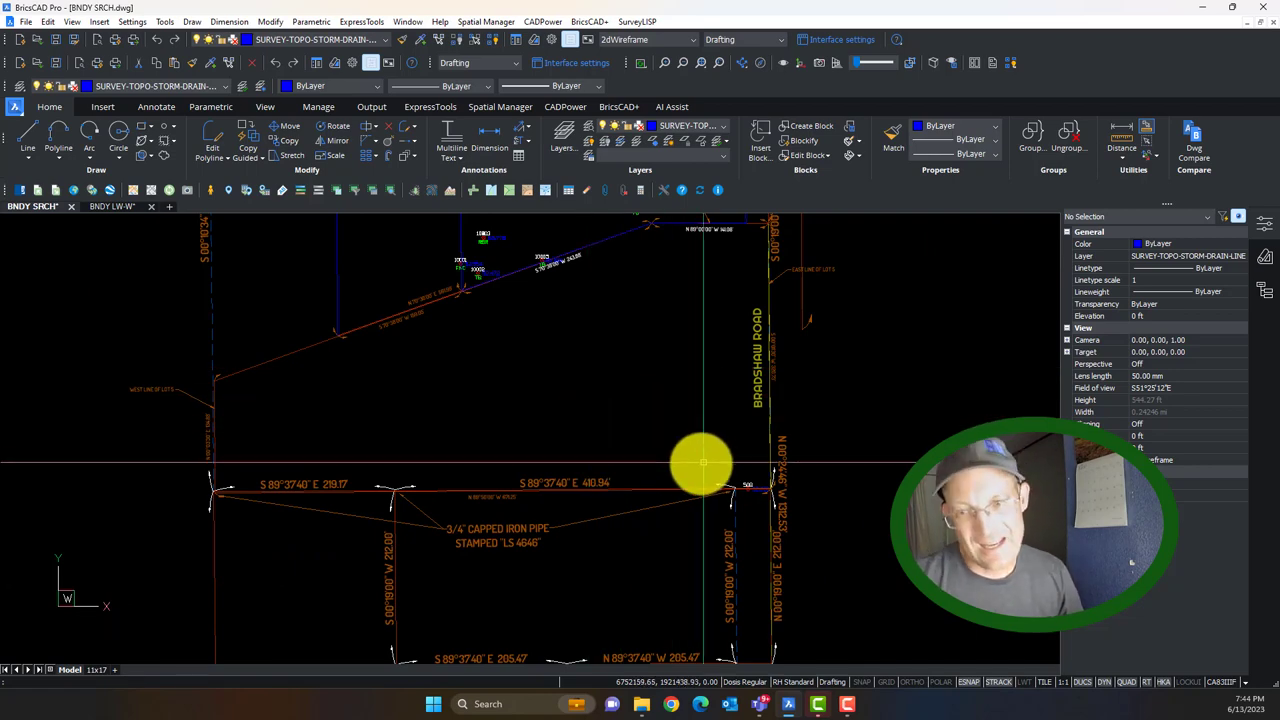
Examine the paired record lines along the S 89°37'40" E 410.94' course and their position relative to point 508 near Bradshaw Road.
scroll(790, 530, "up", 8)
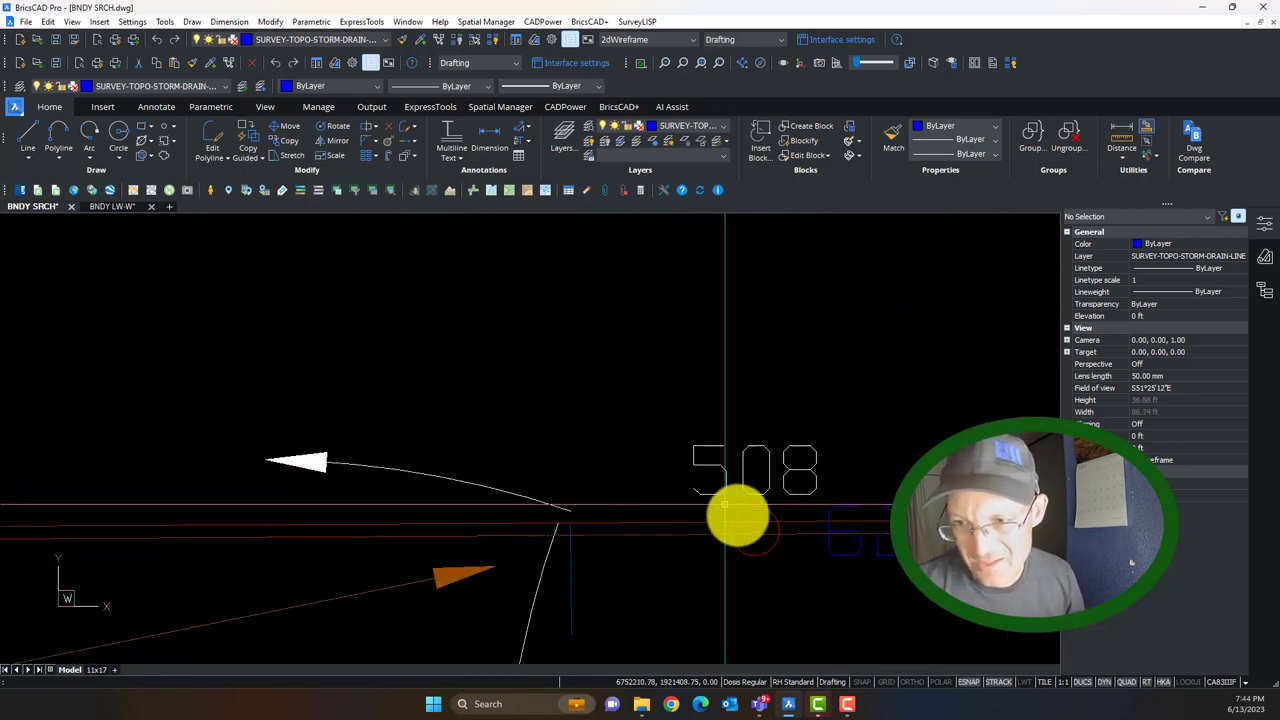
scroll(763, 547, "up", 4)
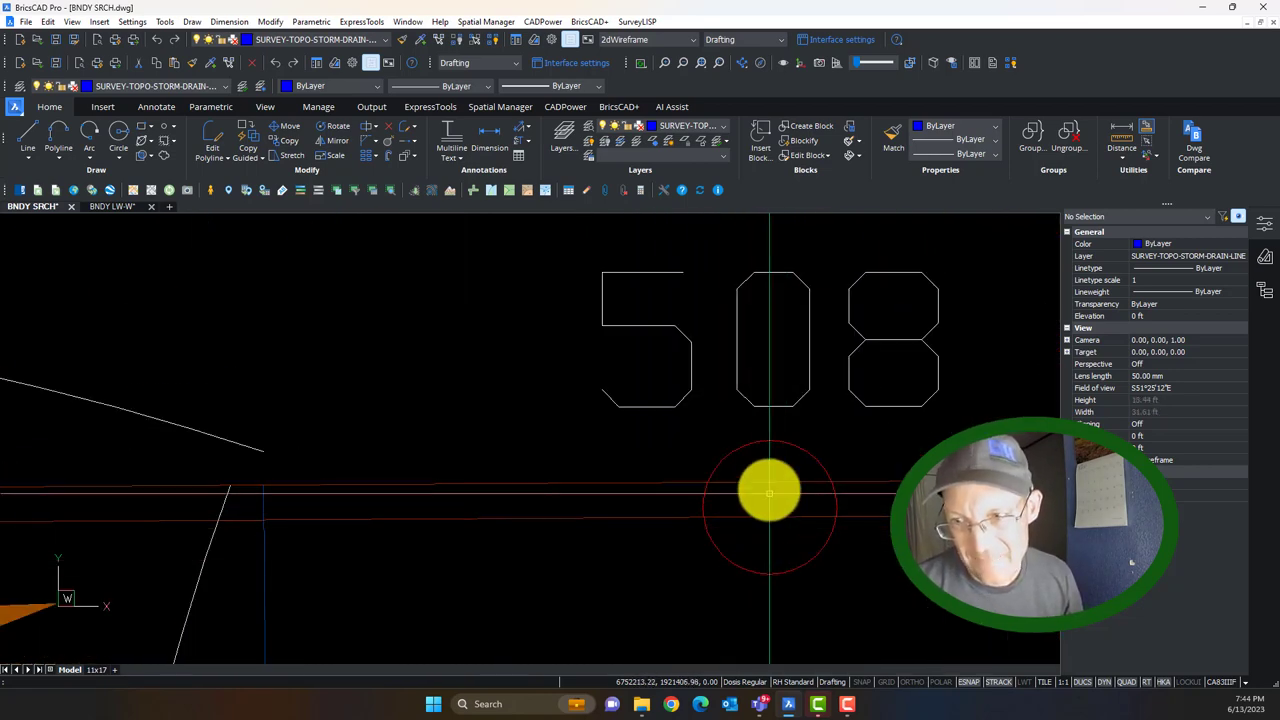
scroll(776, 491, "down", 5)
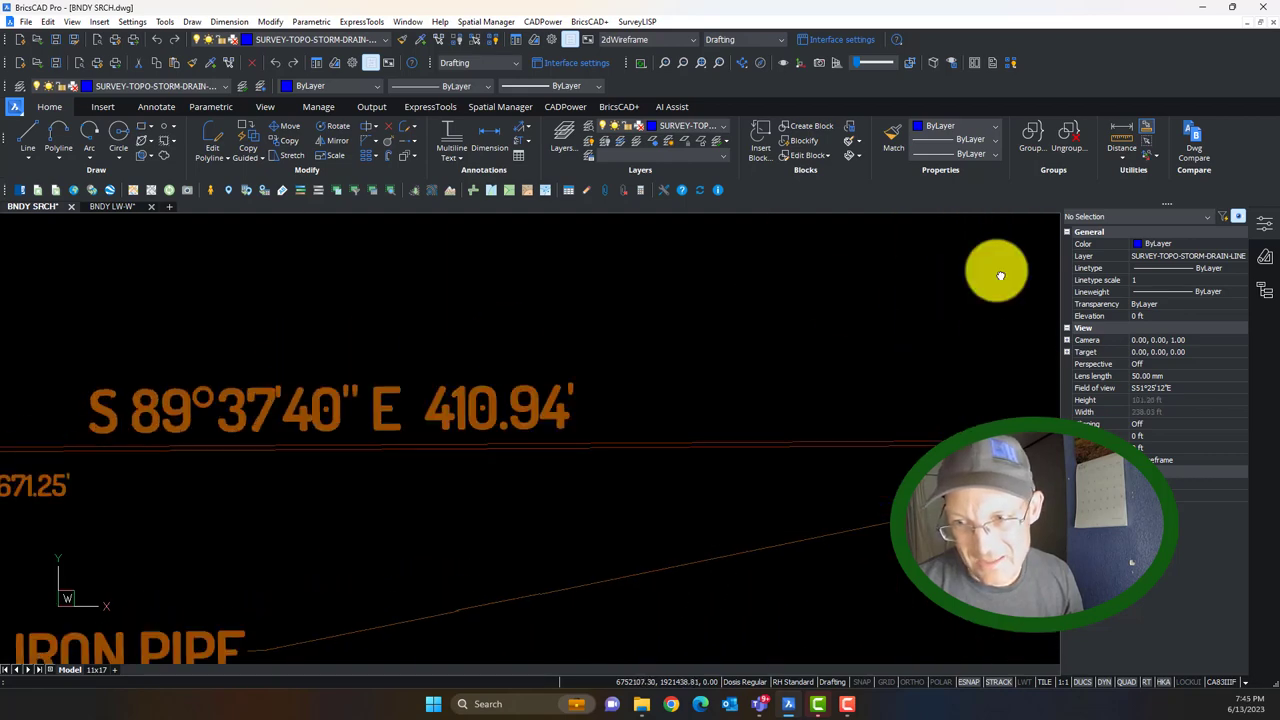
middle_click_drag(659, 307, 1040, 298)
middle_click_drag(320, 274, 1120, 264)
middle_click_drag(90, 307, 512, 304)
scroll(657, 394, "up", 3)
scroll(594, 391, "down", 4)
middle_click_drag(1050, 382, 214, 351)
middle_click_drag(1030, 360, 388, 352)
scroll(457, 348, "up", 4)
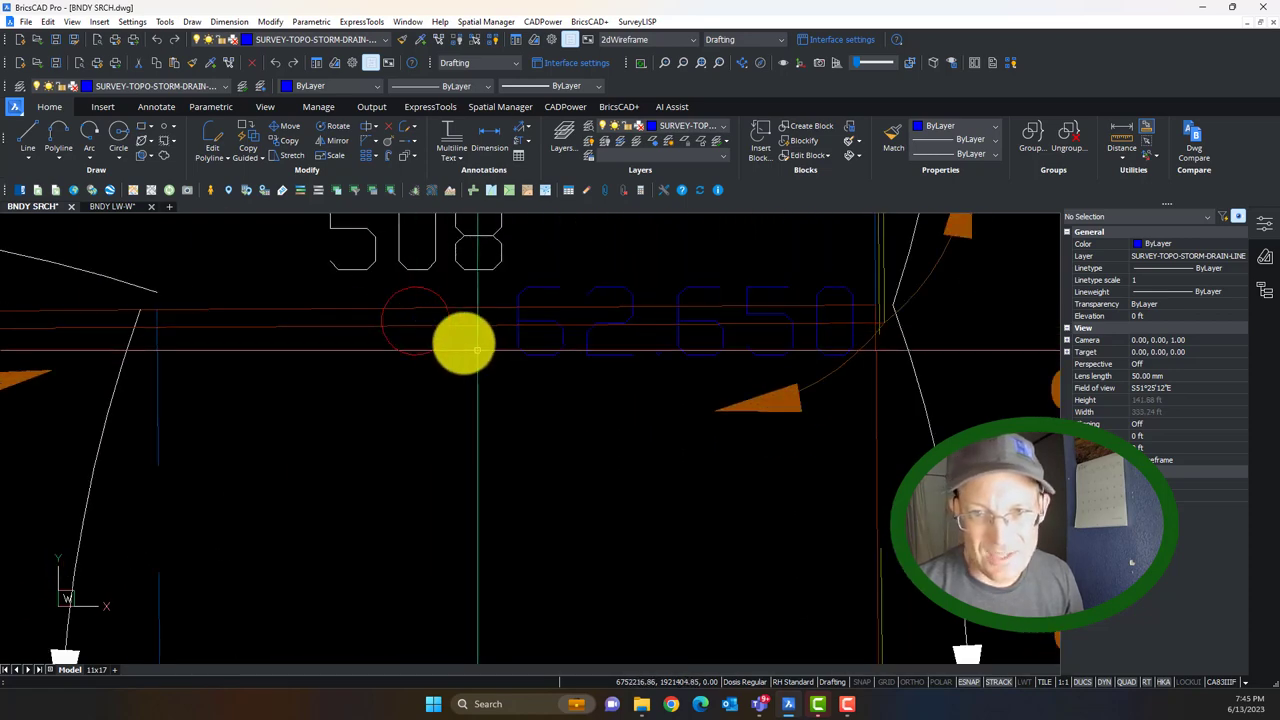
scroll(410, 322, "up", 3)
scroll(394, 310, "down", 3)
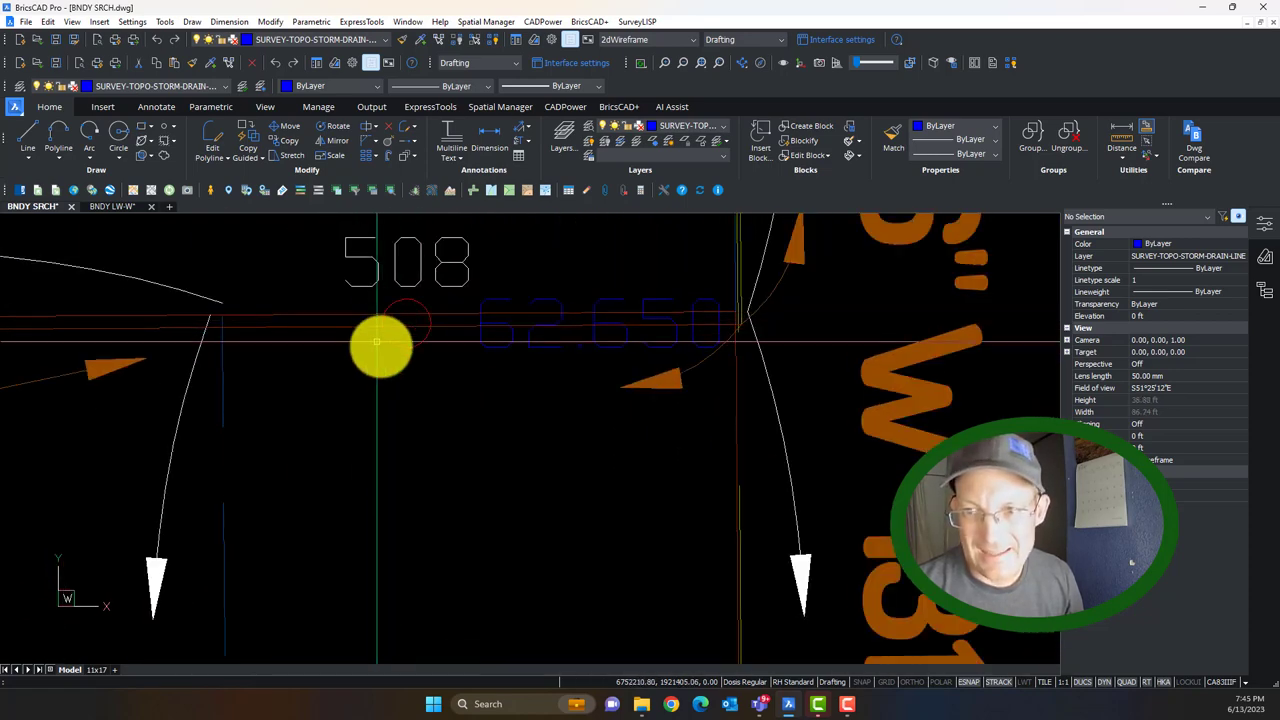
scroll(390, 324, "up", 4)
scroll(420, 320, "down", 5)
scroll(571, 363, "up", 2)
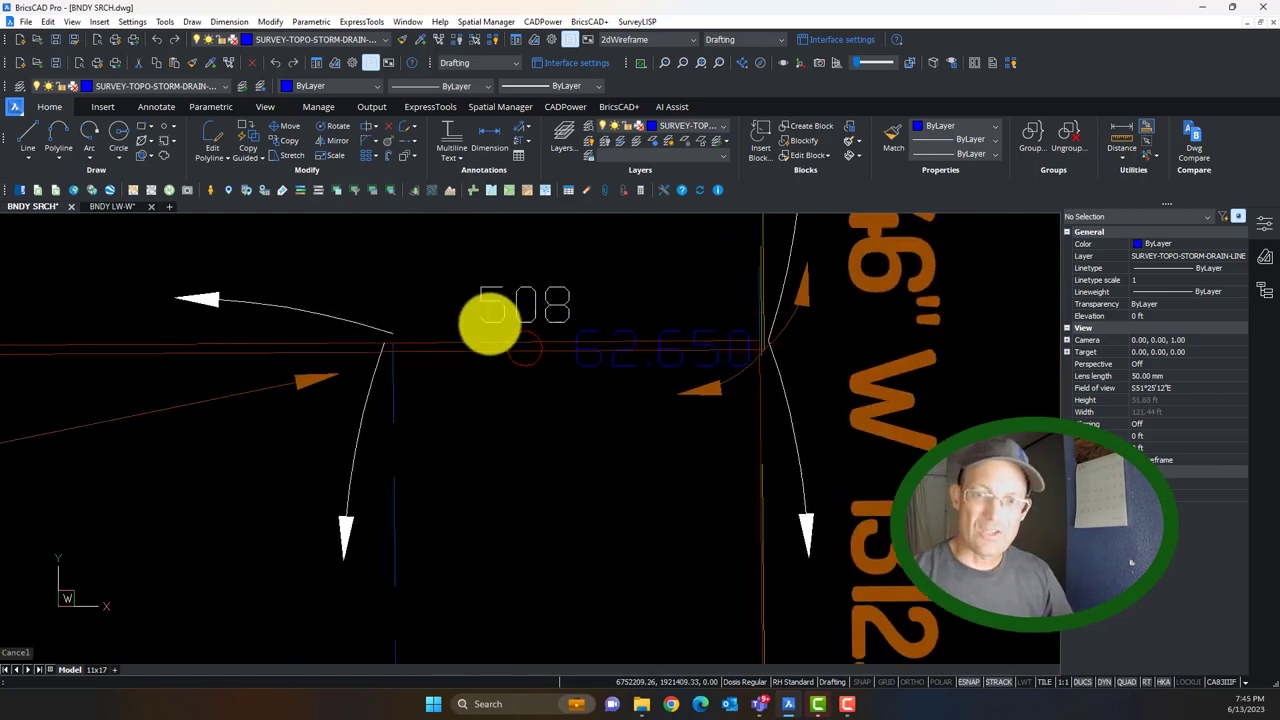
Check at close range how the two red record lines straddle point 508 just west of Bradshaw Road.
scroll(490, 322, "down", 3)
scroll(835, 336, "up", 3)
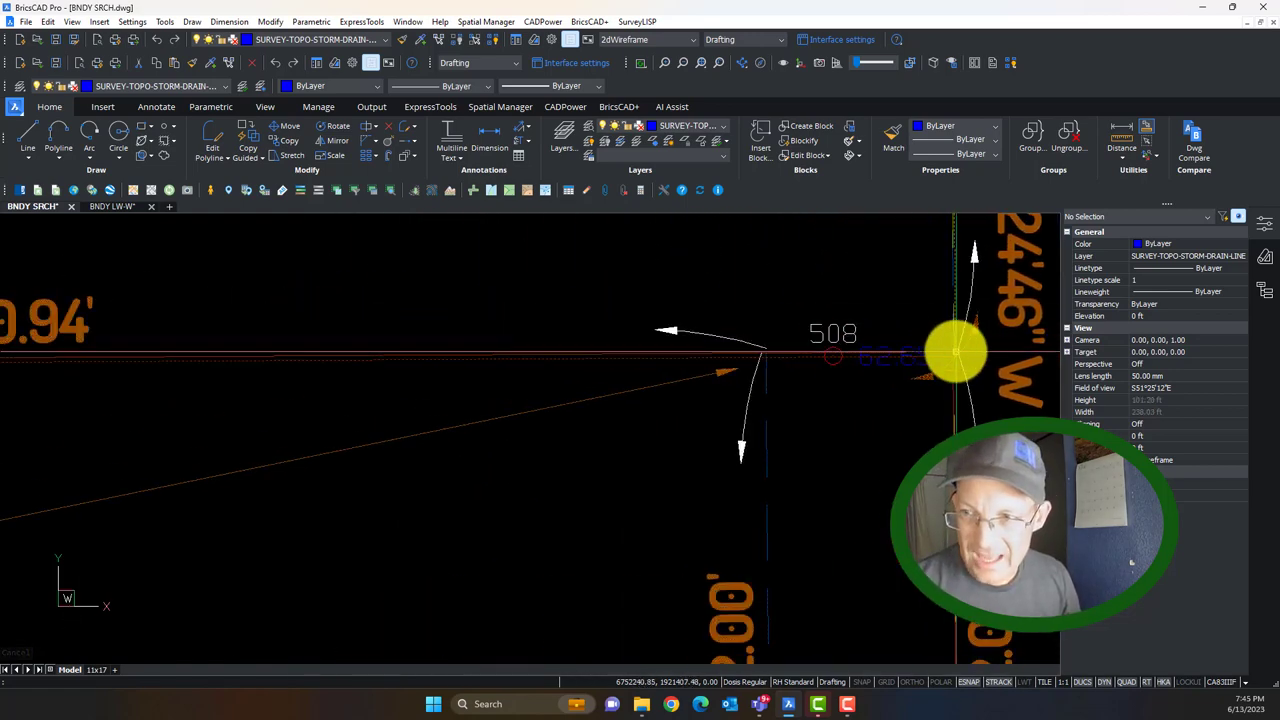
scroll(407, 346, "down", 2)
mouse_move(407, 346)
middle_mouse_down()
mouse_move(708, 354)
mouse_move(246, 354)
middle_mouse_up()
scroll(399, 345, "up", 3)
scroll(420, 340, "up", 4)
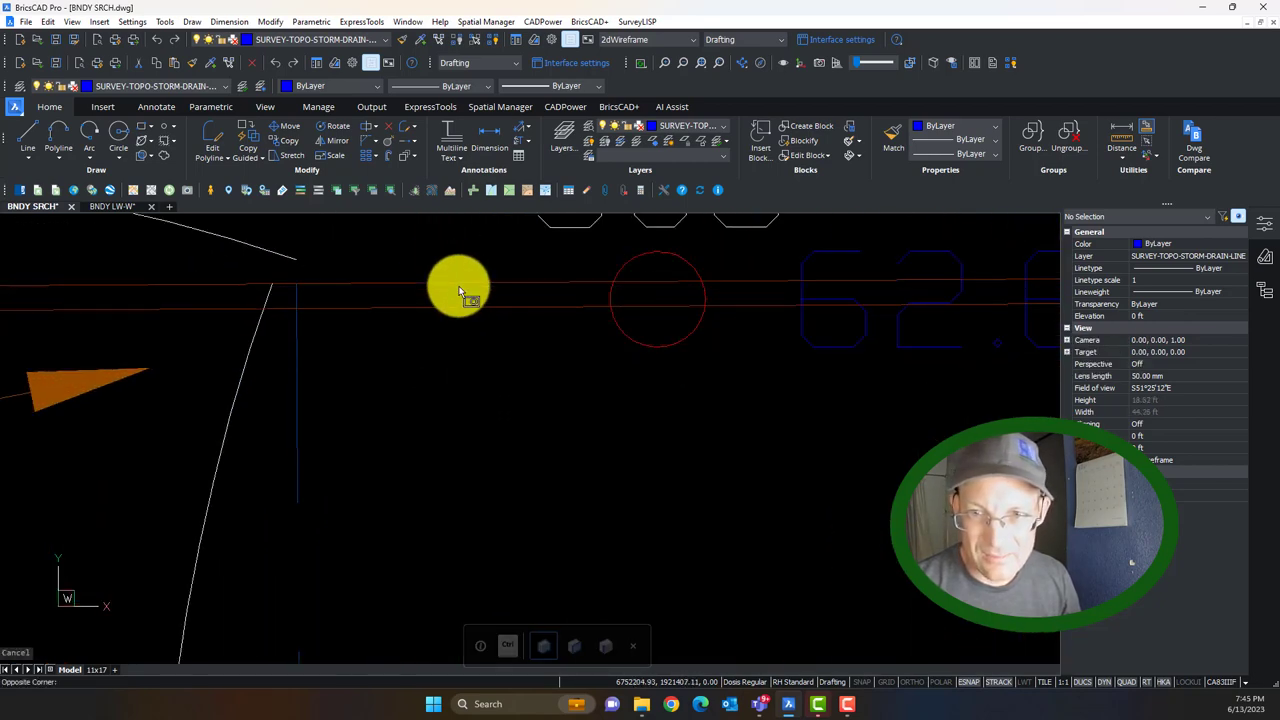
key("Escape")
left_click(474, 348)
left_click(437, 297)
scroll(668, 308, "up", 3)
mouse_move(669, 306)
middle_mouse_down()
mouse_move(591, 366)
mouse_move(486, 409)
middle_mouse_up()
key("Escape")
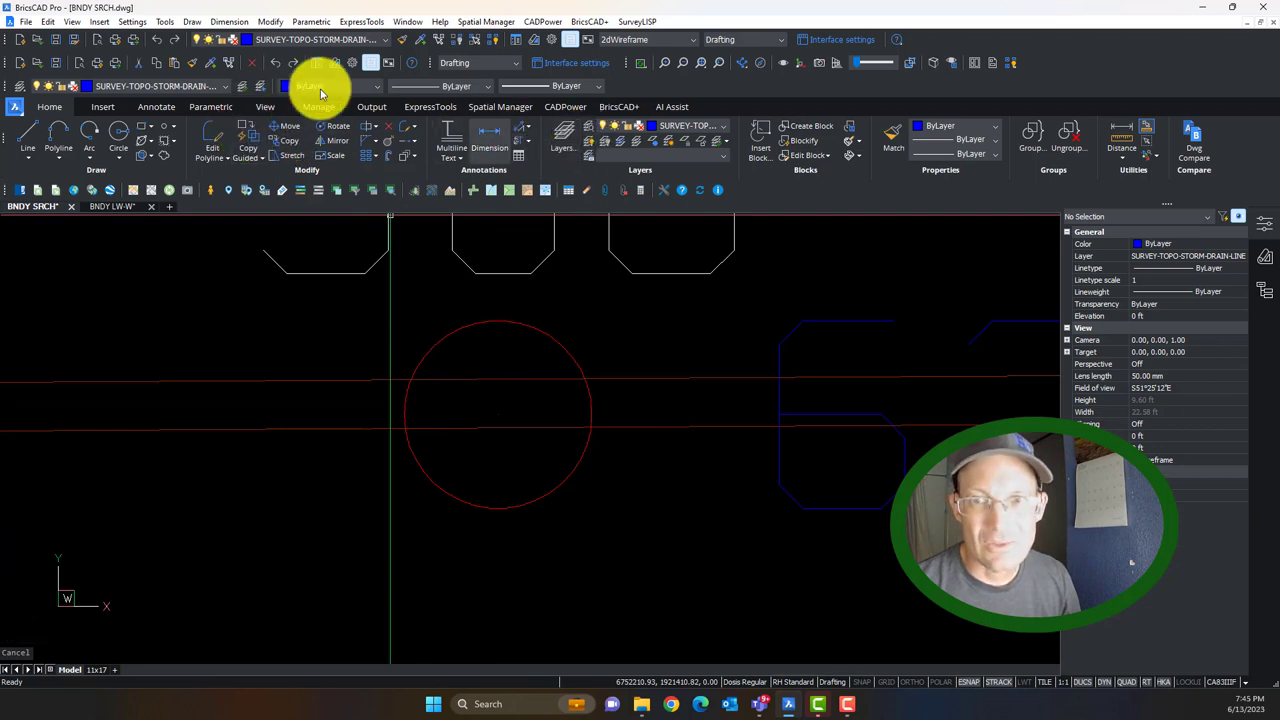
Measure from point 508 to the lower red record line with an aligned dimension, and erase the dimension.
left_click(156, 107)
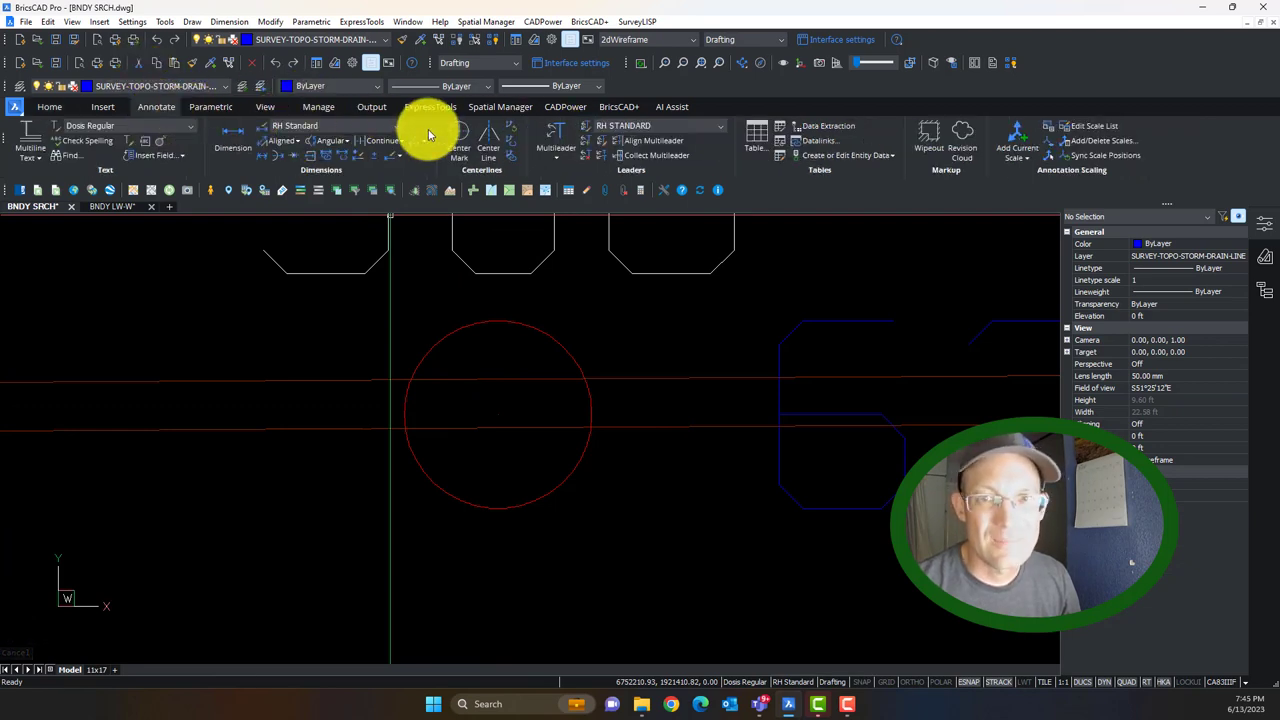
left_click(300, 146)
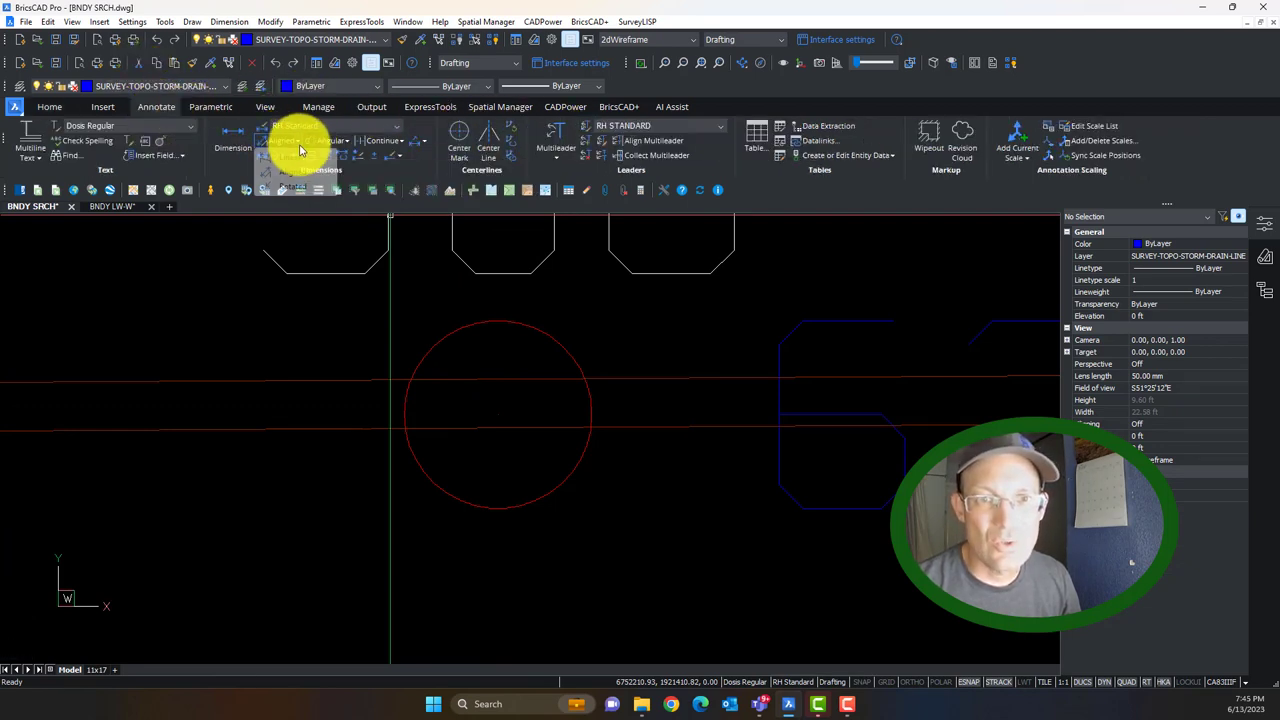
left_click(295, 175)
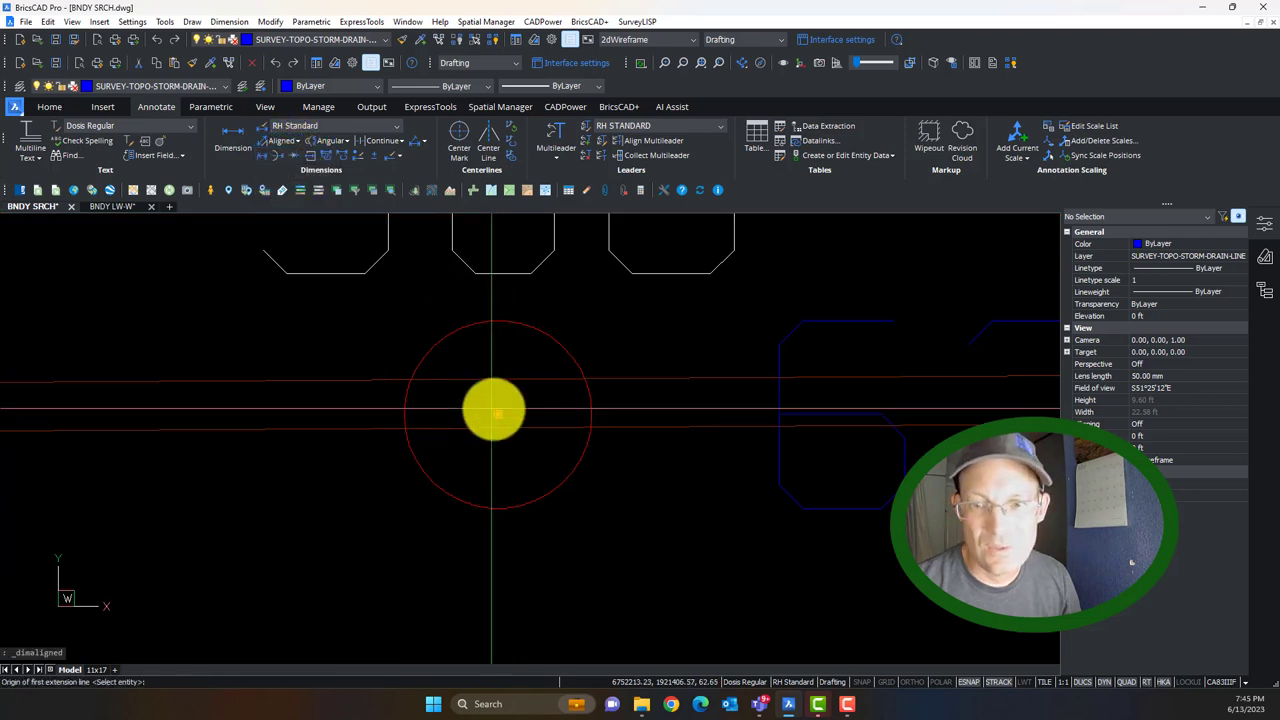
left_click(497, 416)
left_click(497, 428)
left_click(488, 443)
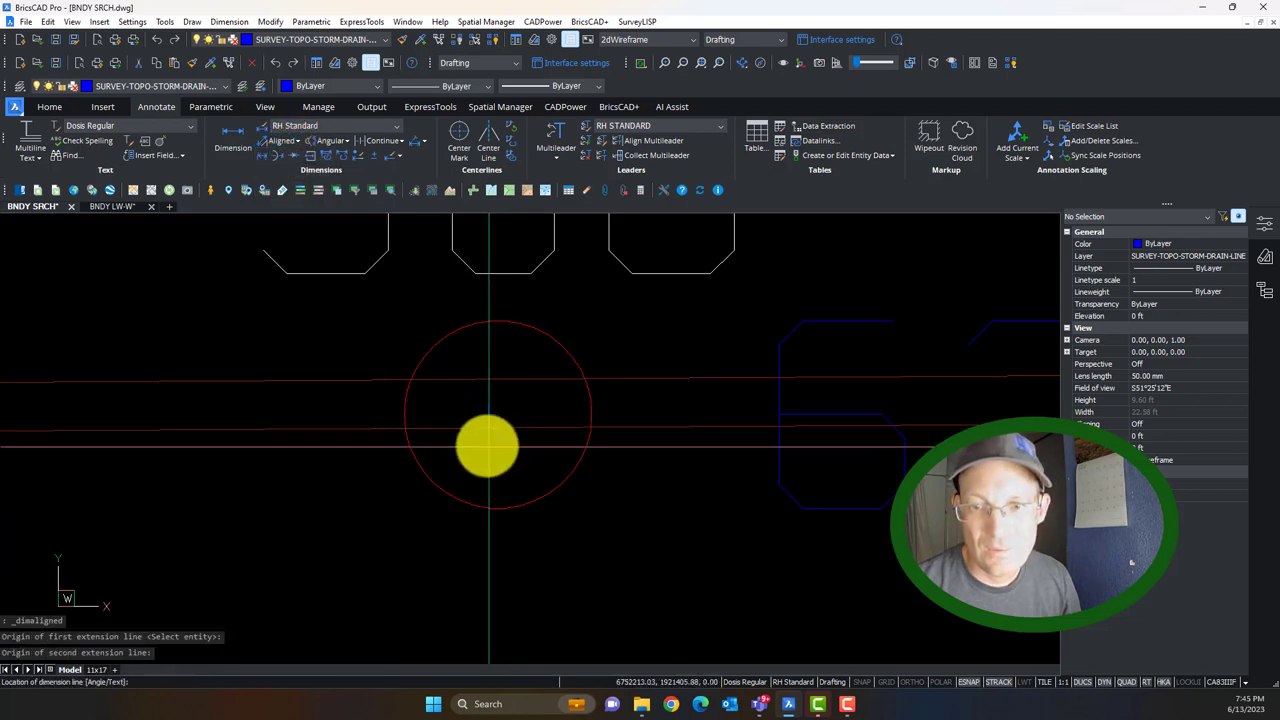
left_click(489, 449)
scroll(489, 449, "up", 4)
scroll(514, 390, "down", 2)
key("Escape")
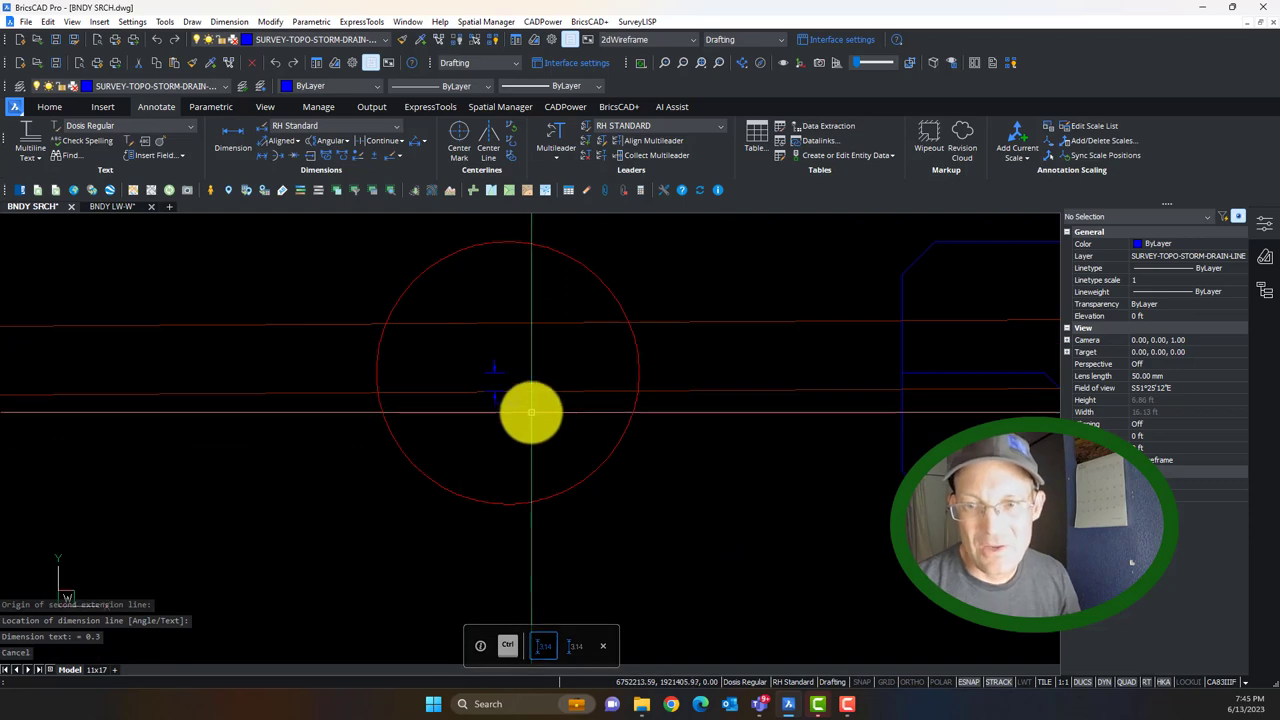
left_click(510, 405)
key("Delete")
Examine the capped iron pipe parcels south of the 410.94' course and their relation to the corner near point 508.
scroll(556, 408, "down", 3)
scroll(581, 418, "down", 8)
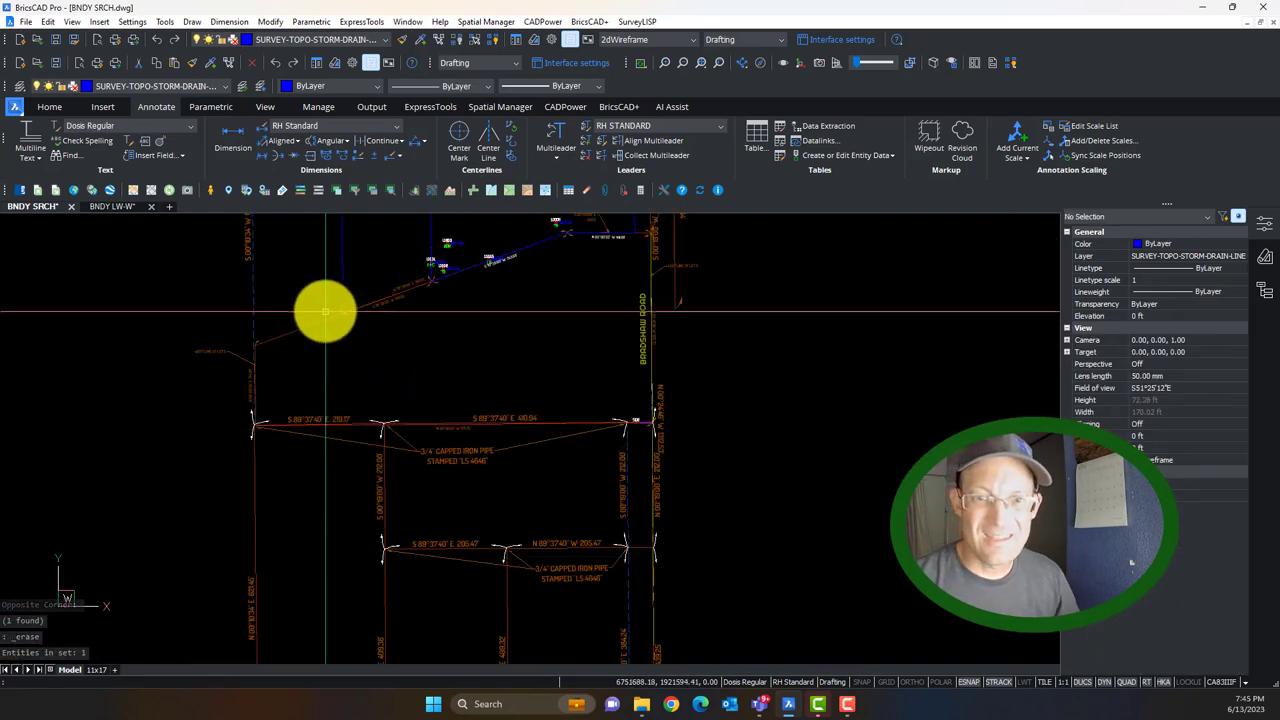
scroll(514, 349, "down", 8)
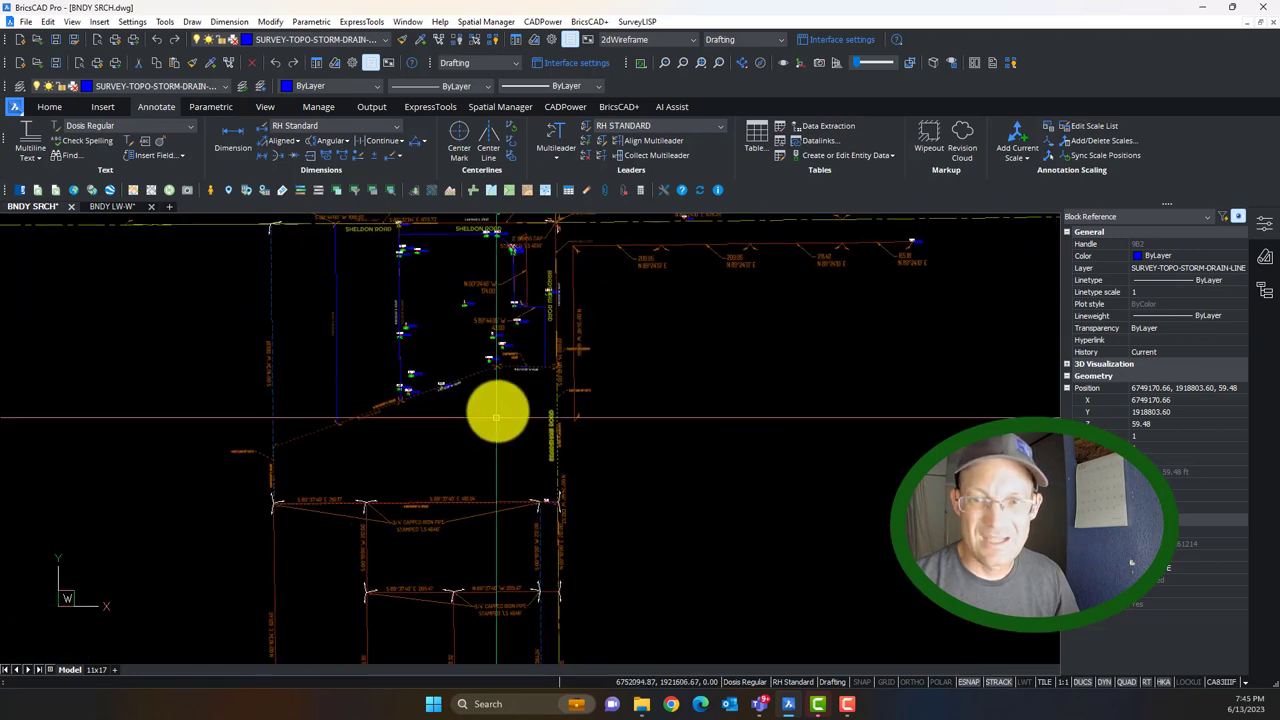
middle_click_drag(405, 471, 441, 299)
scroll(502, 505, "up", 4)
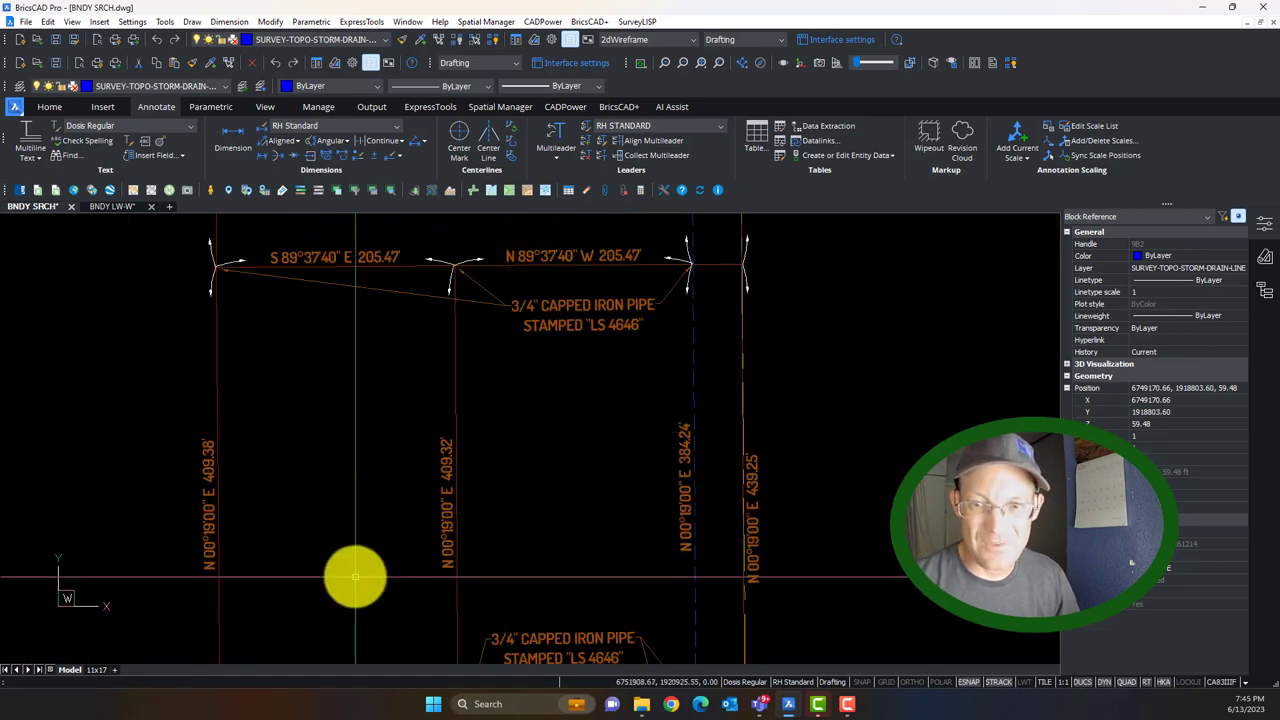
scroll(446, 490, "down", 4)
scroll(528, 329, "up", 10)
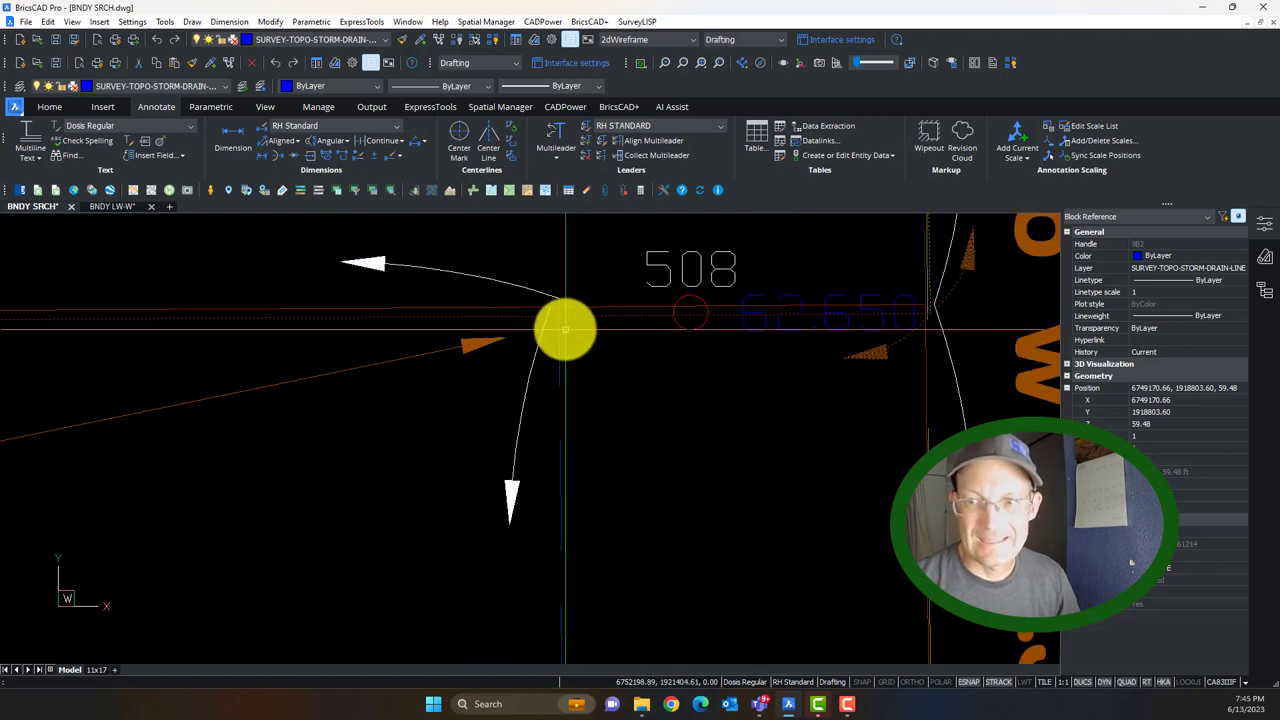
key("Escape")
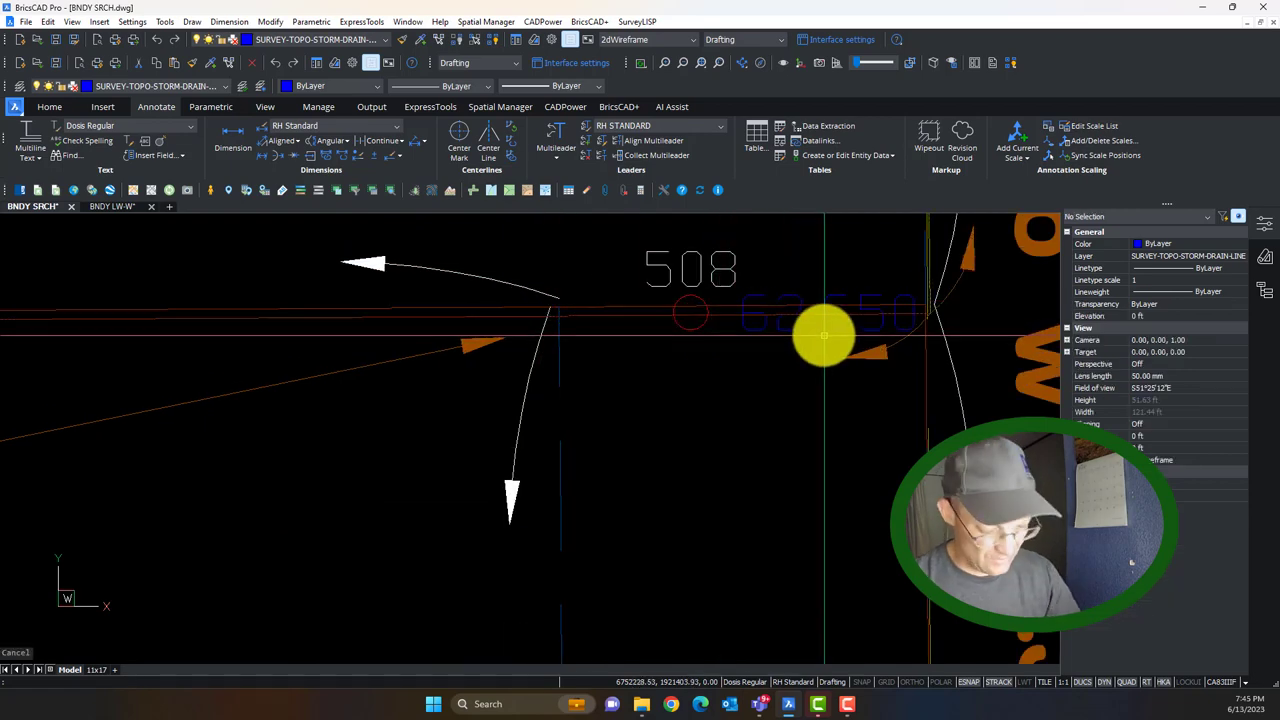
Draw a line about 671.25 ft long along the lower record line from Bradshaw Road to the west corner of the 219.17' course.
scroll(742, 329, "up", 3)
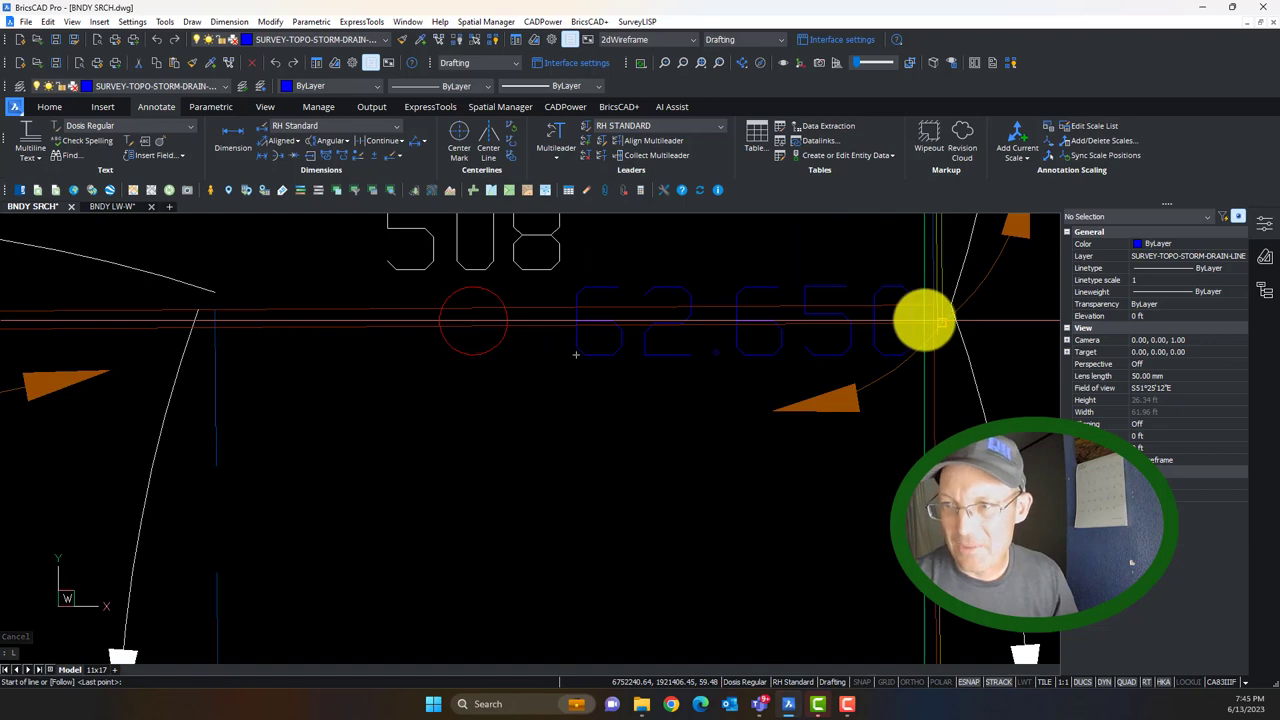
scroll(624, 296, "down", 9)
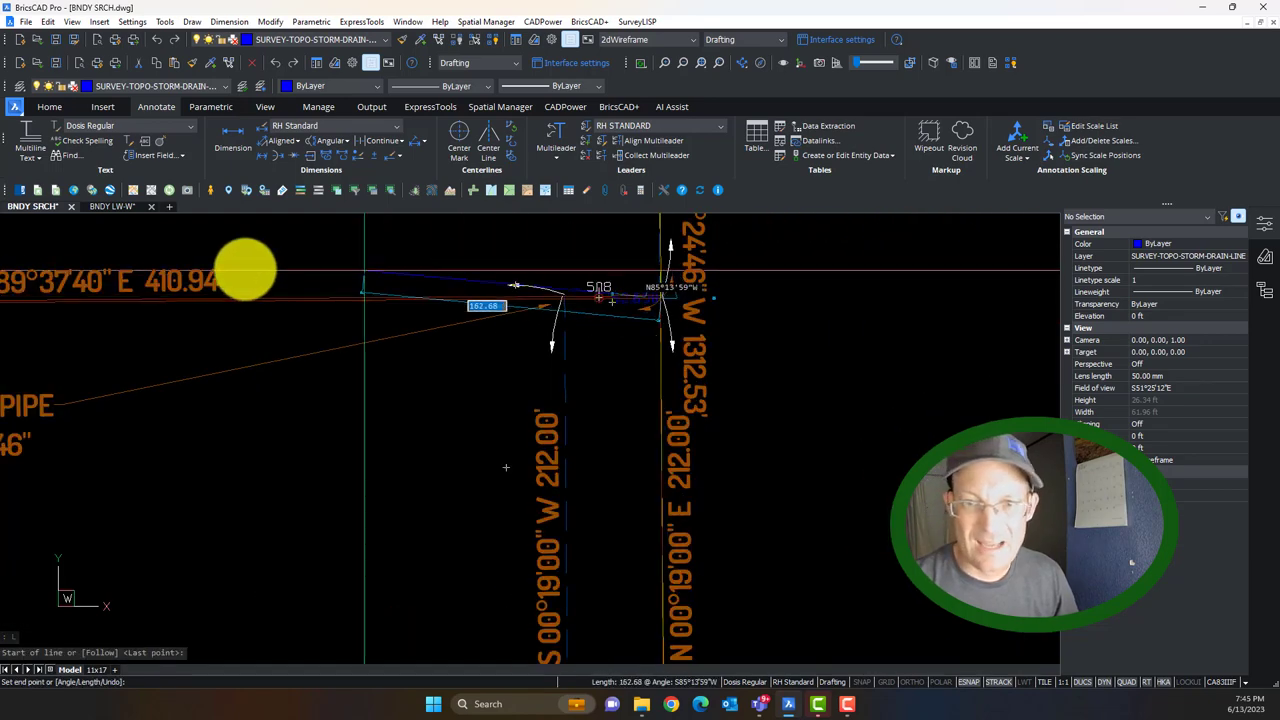
middle_click_drag(277, 269, 917, 294)
scroll(400, 340, "up", 8)
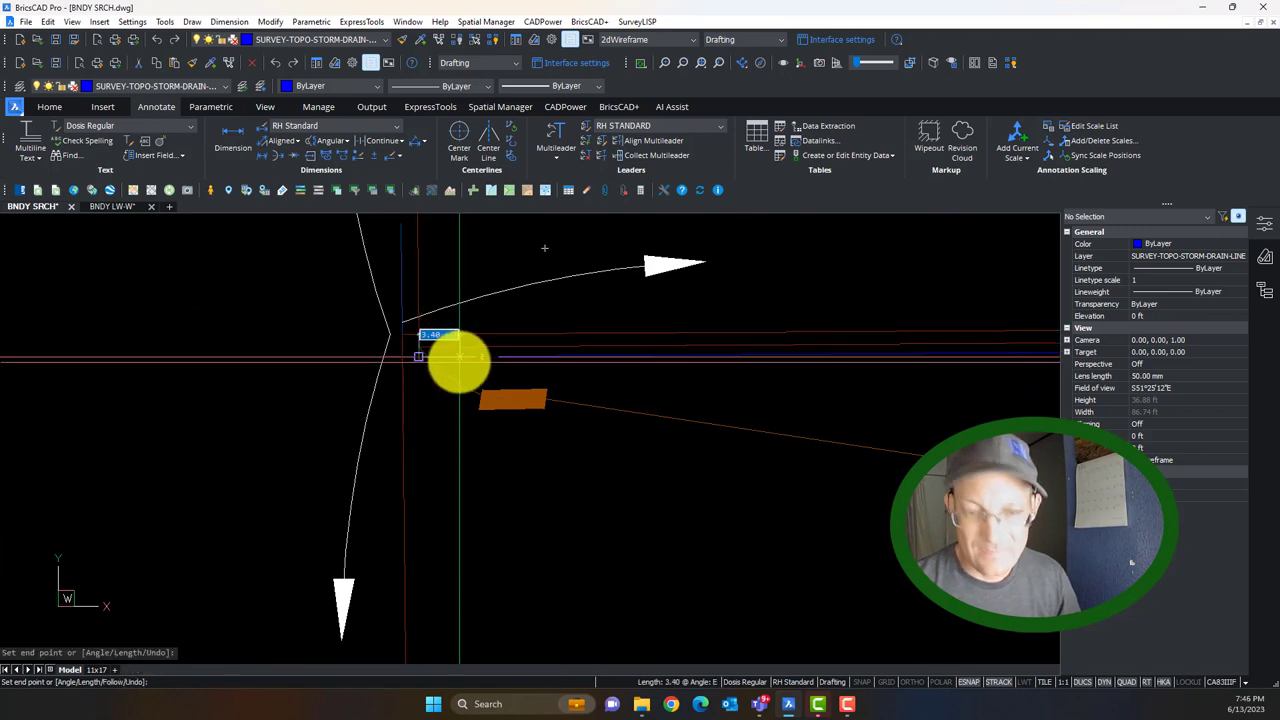
scroll(443, 364, "up", 4)
type("U")
key("Return")
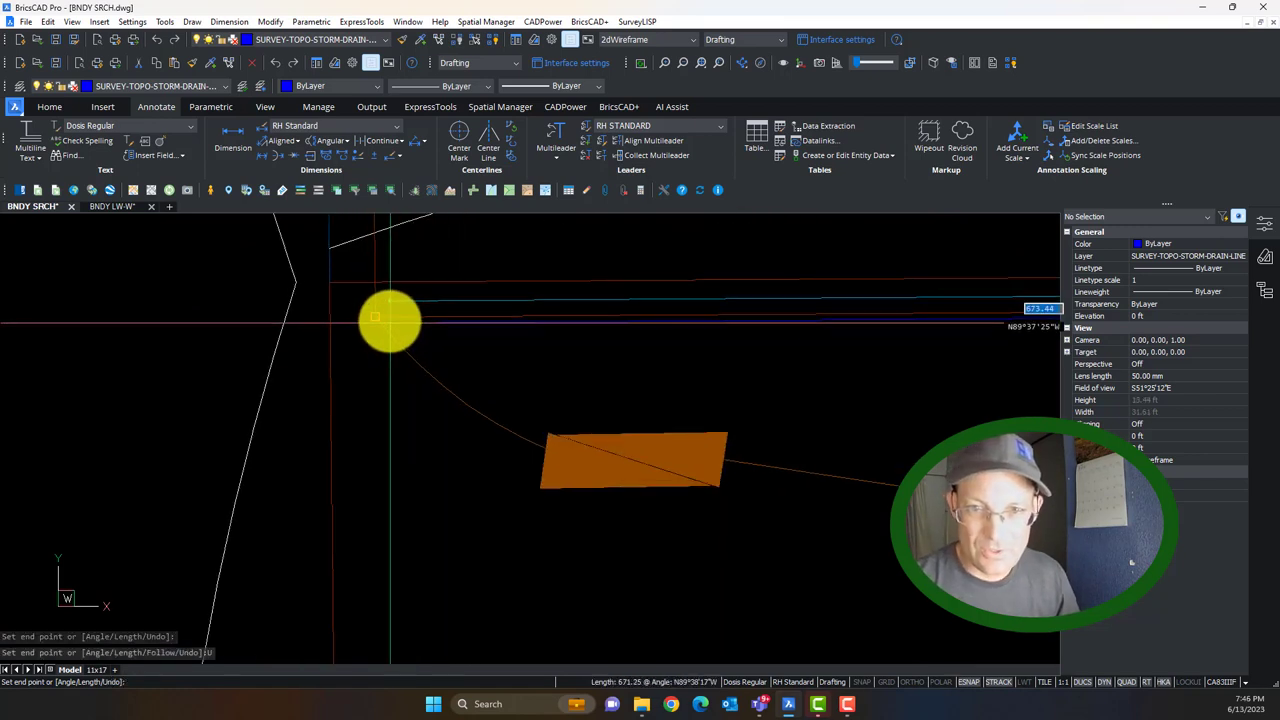
key("Escape")
scroll(505, 322, "down", 10)
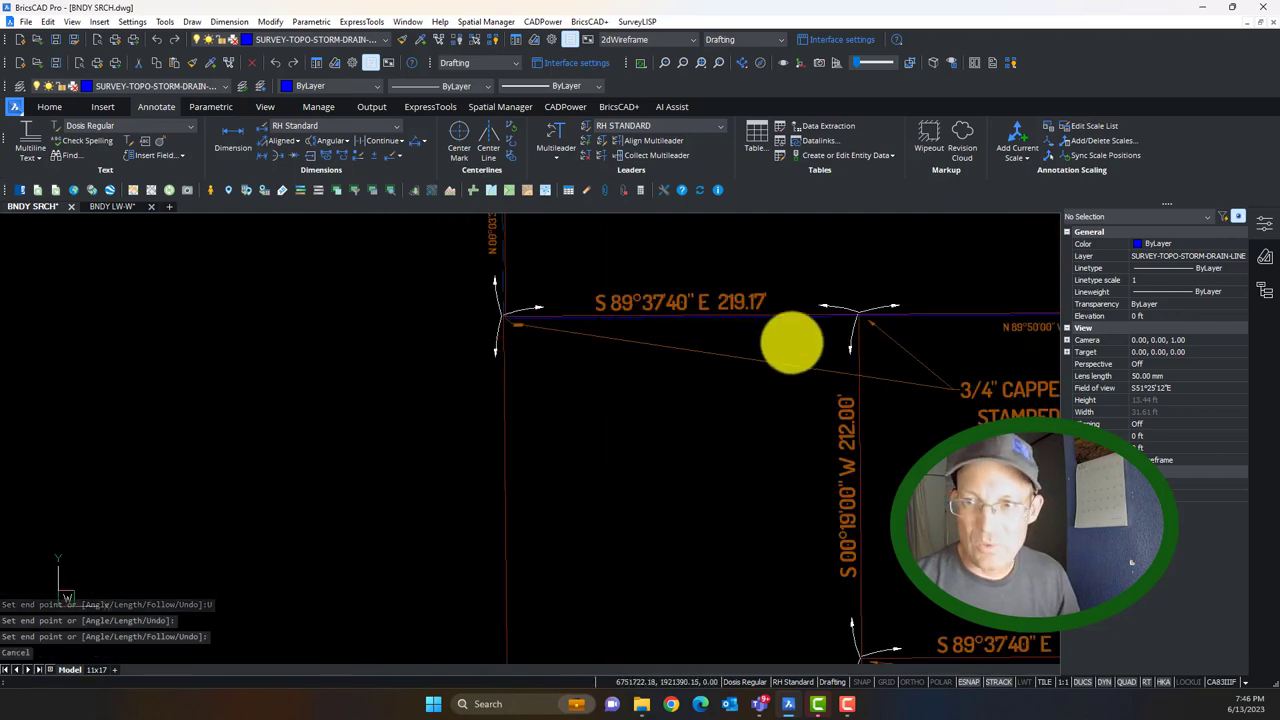
Review the new line against the surrounding parcels, Sheldon Road, Bradshaw Road and point 508.
scroll(537, 295, "down", 3)
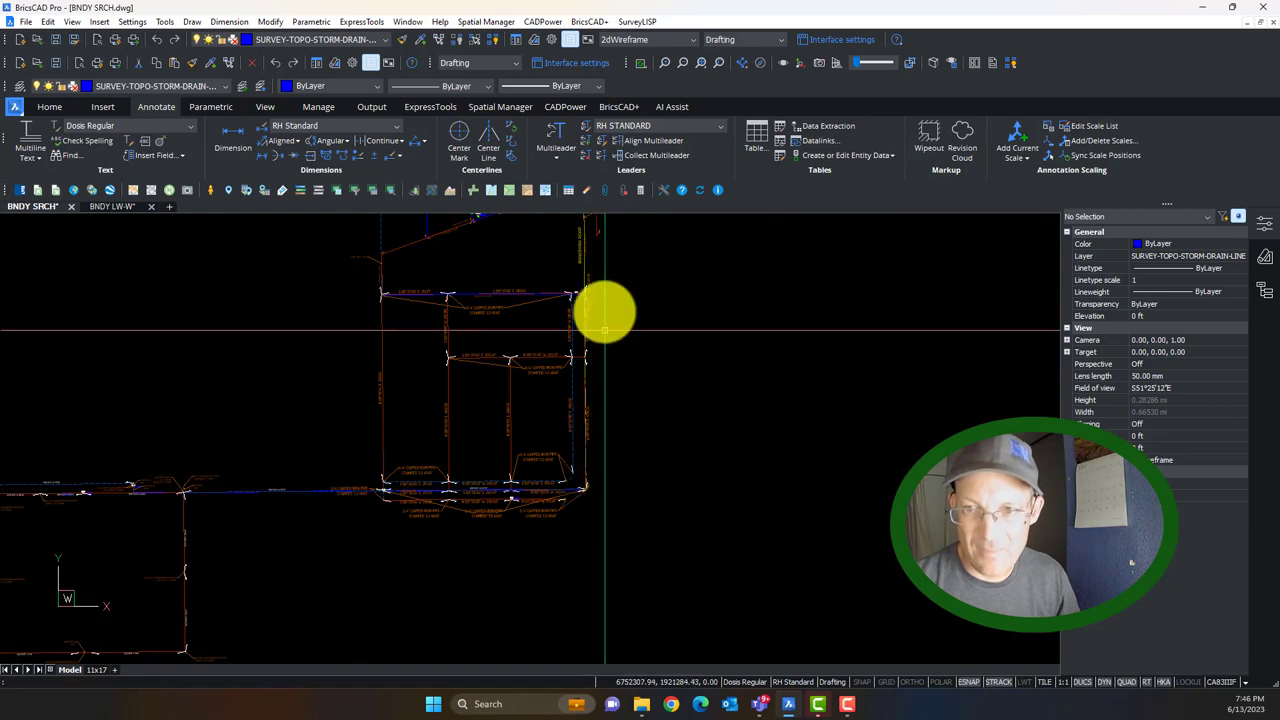
scroll(565, 303, "down", 2)
middle_click_drag(556, 321, 532, 516)
scroll(524, 384, "up", 3)
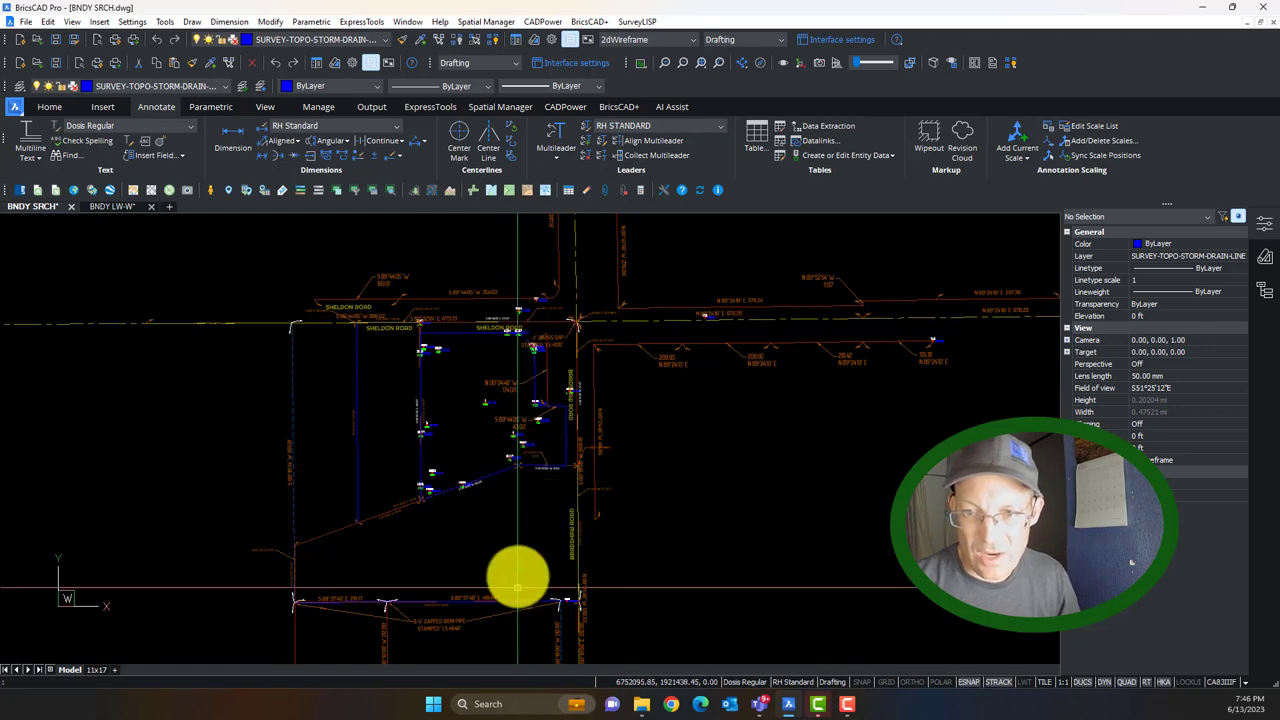
scroll(529, 380, "up", 3)
scroll(645, 410, "up", 4)
scroll(640, 378, "up", 2)
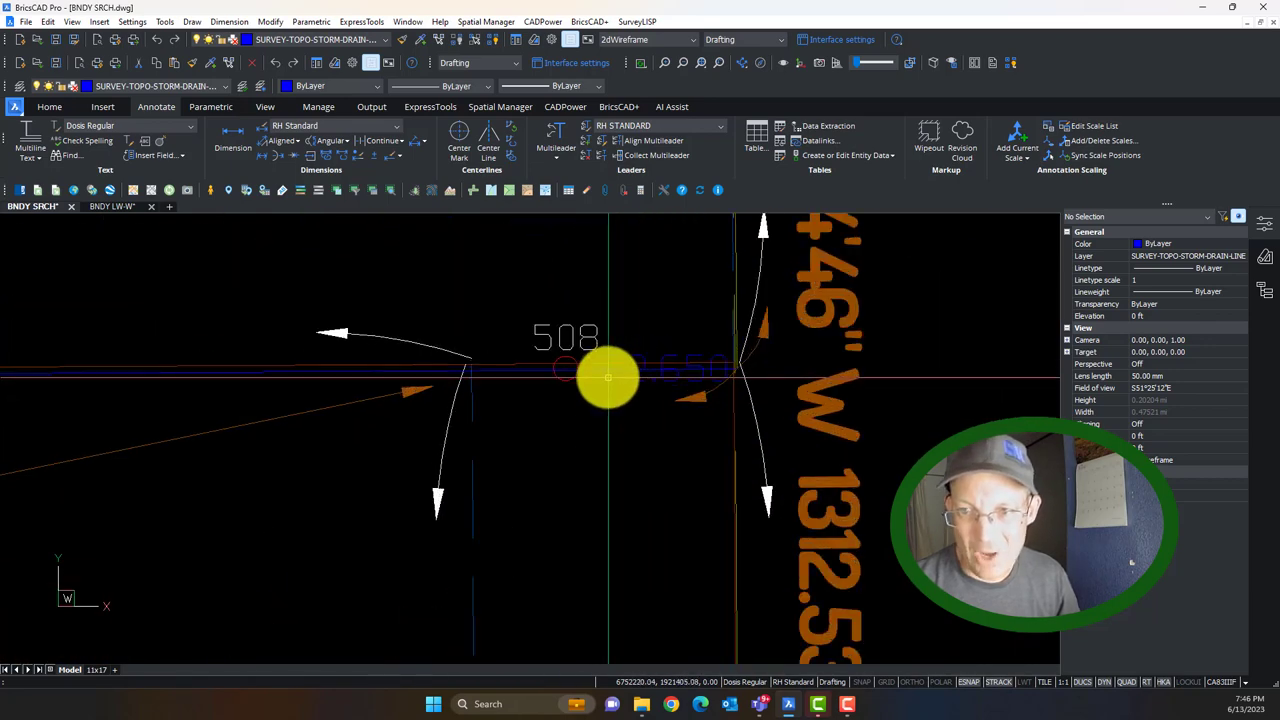
scroll(571, 380, "up", 3)
scroll(570, 370, "down", 3)
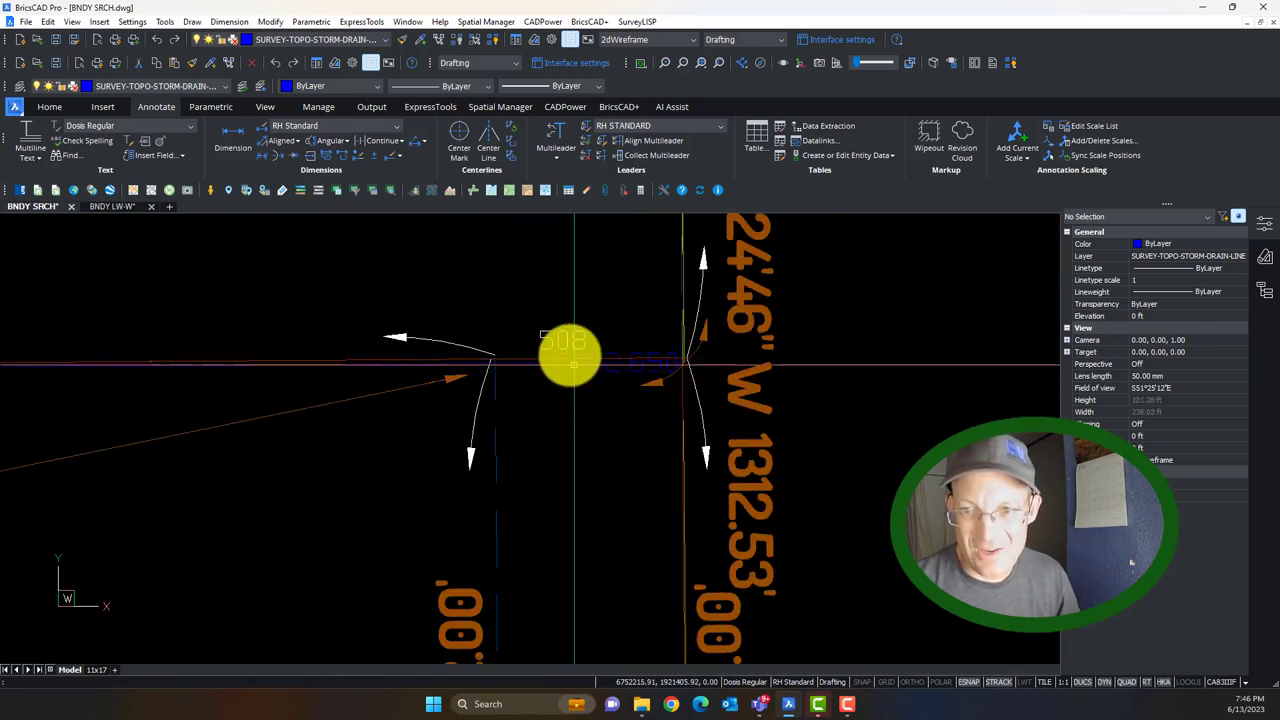
scroll(560, 368, "down", 5)
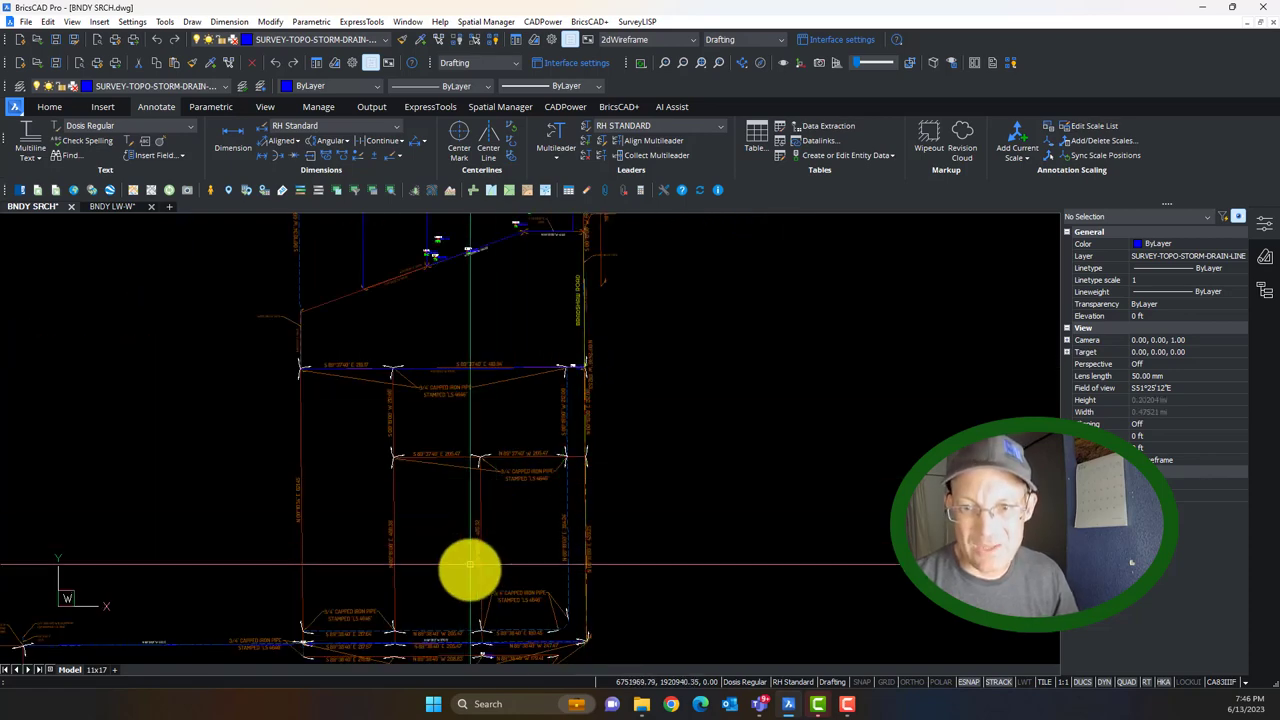
Copy the new blue line through point 508 into BNDY LW-W at its original coordinates.
scroll(703, 374, "up", 8)
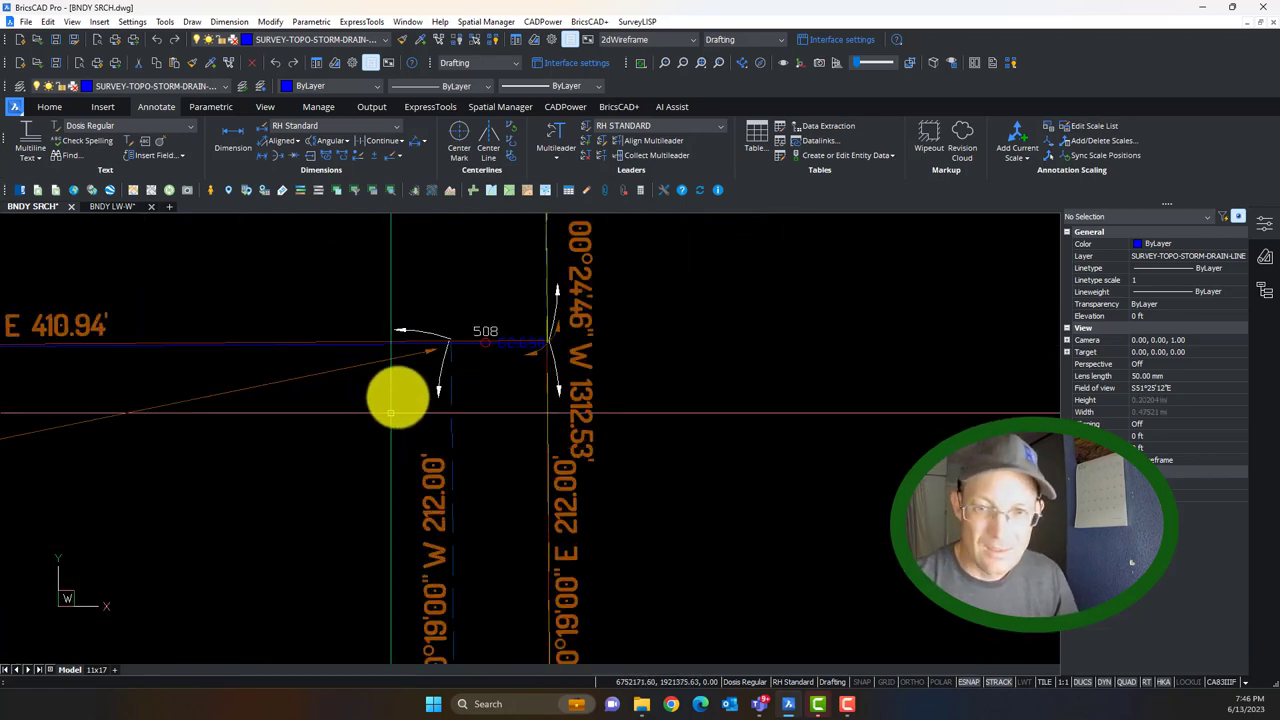
left_click(429, 405)
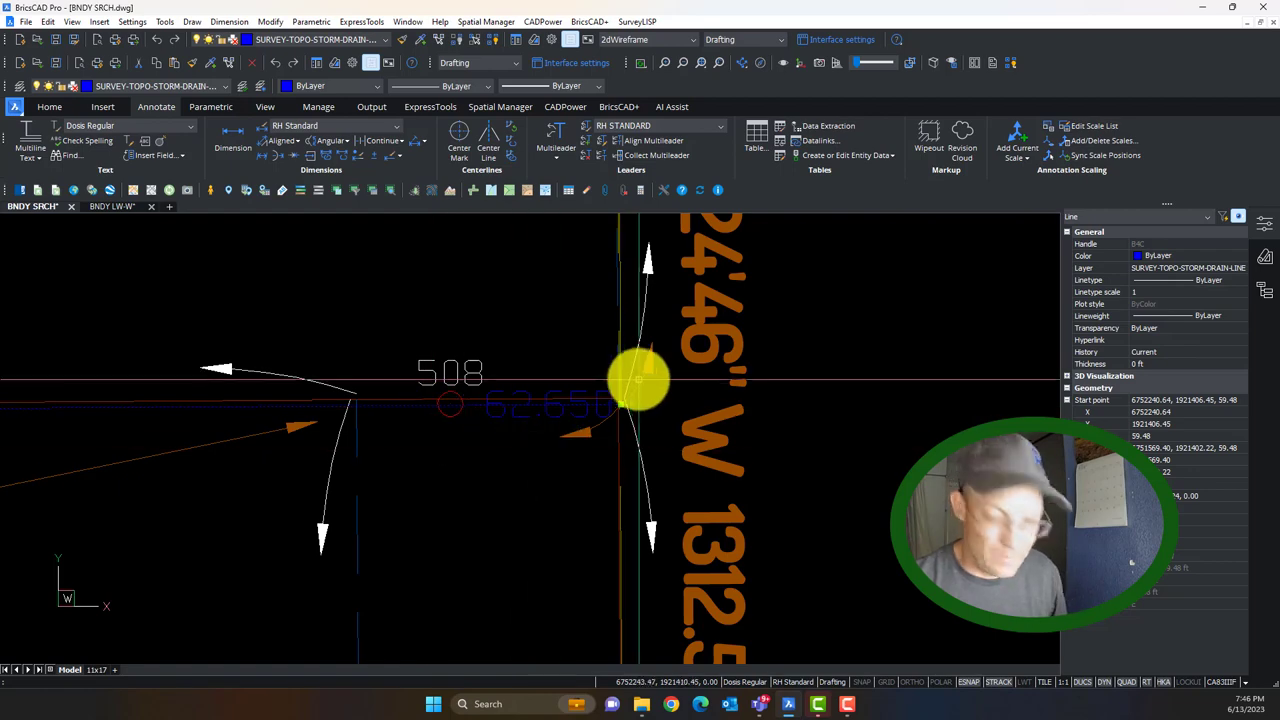
key("ctrl+c")
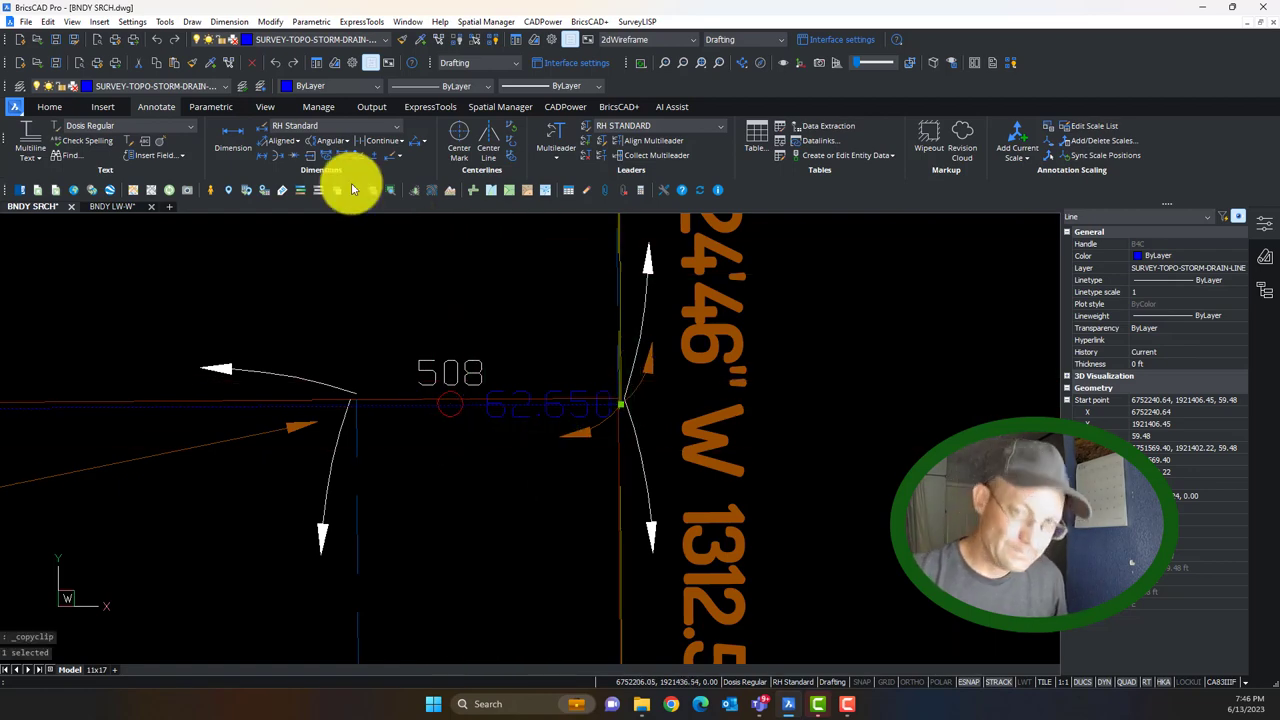
left_click(117, 206)
left_click(47, 21)
left_click(94, 148)
scroll(557, 490, "up", 4)
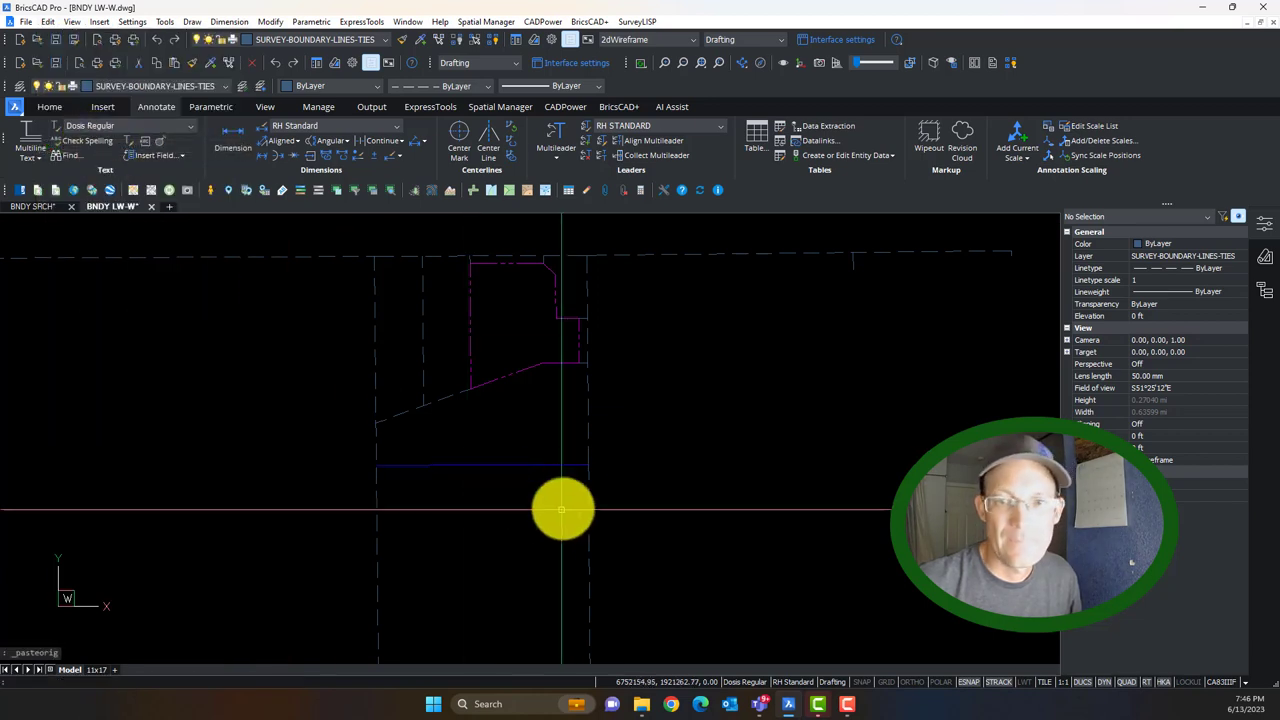
middle_click_drag(561, 392, 560, 409)
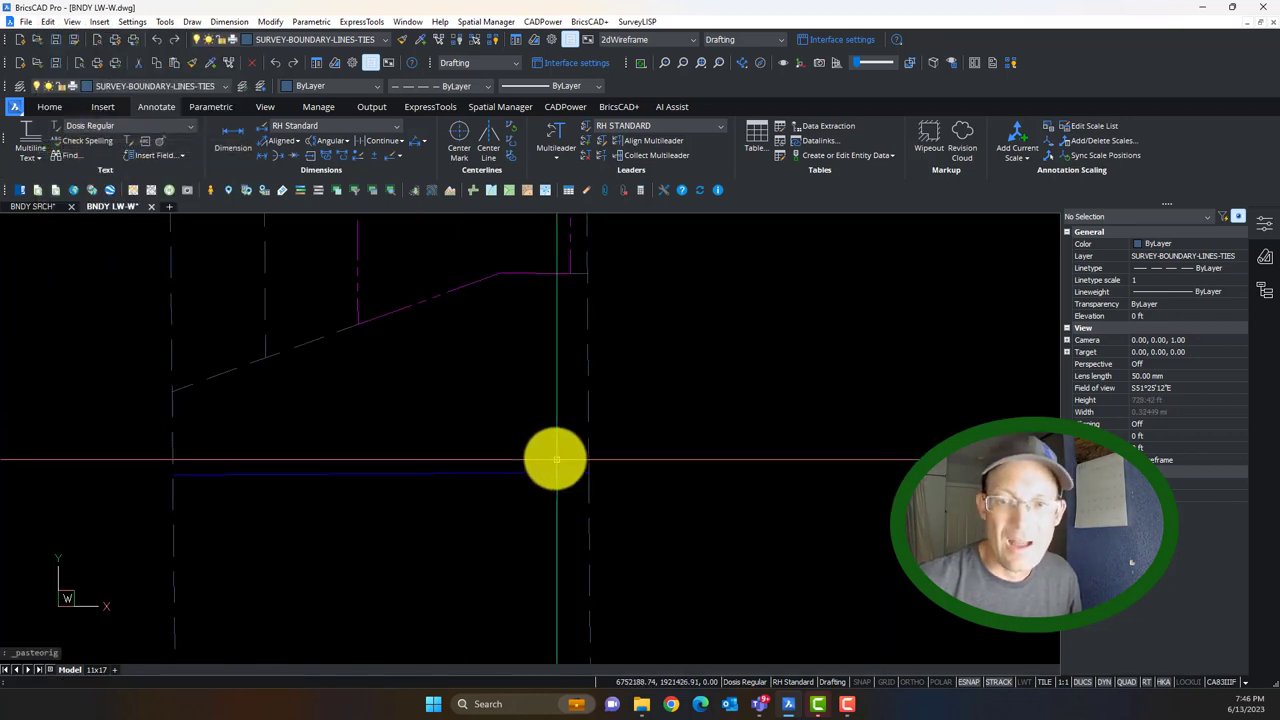
scroll(543, 429, "down", 4)
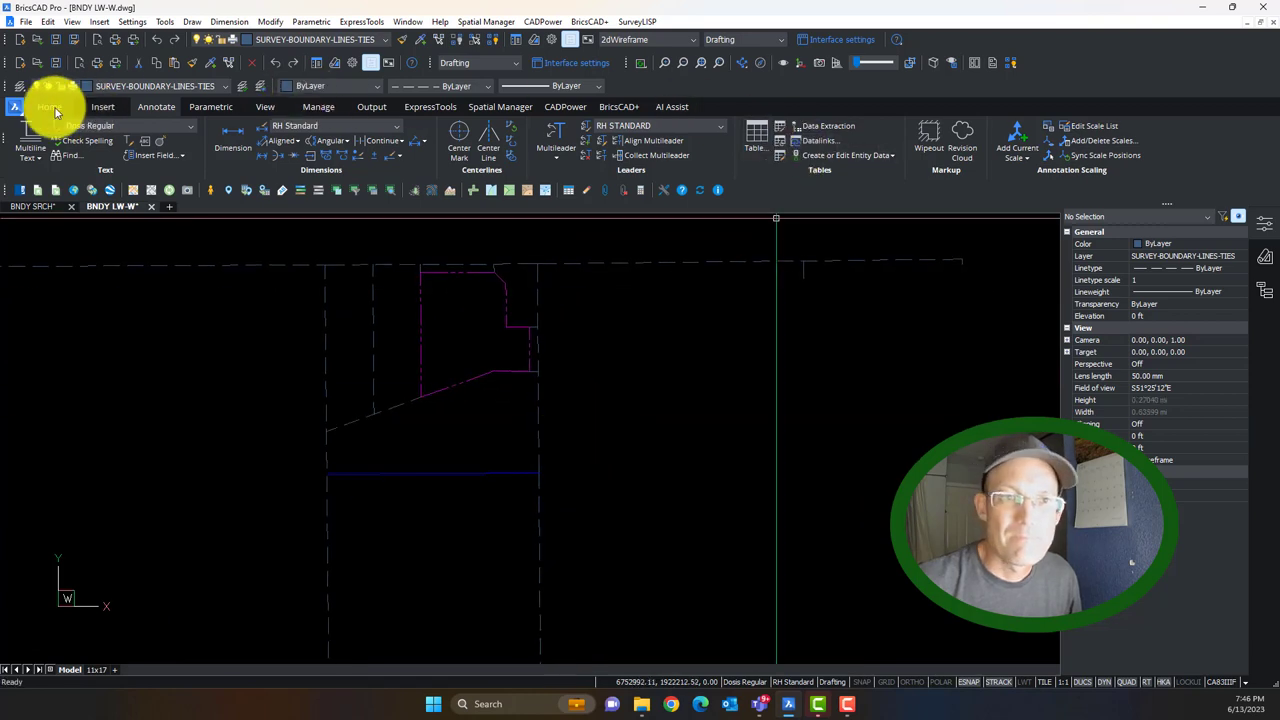
Match the pasted blue line's properties to the dashed diagonal tie line.
left_click(52, 108)
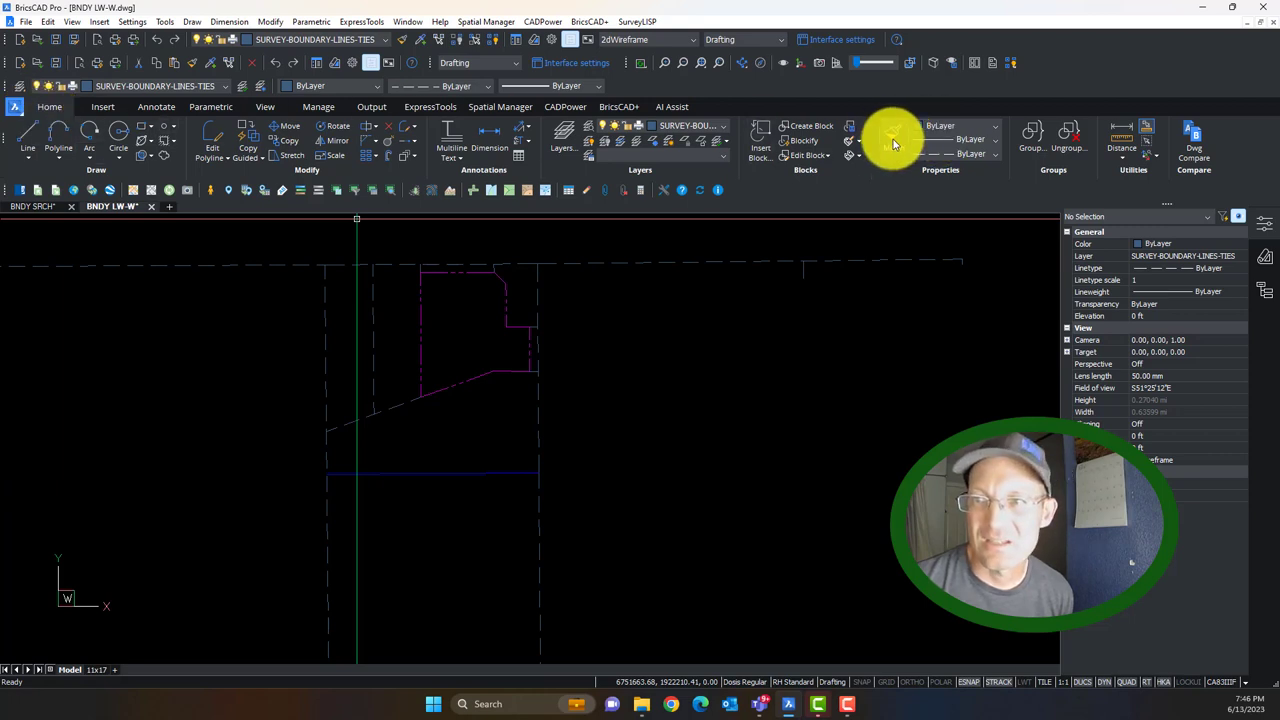
left_click(402, 404)
left_click(416, 450)
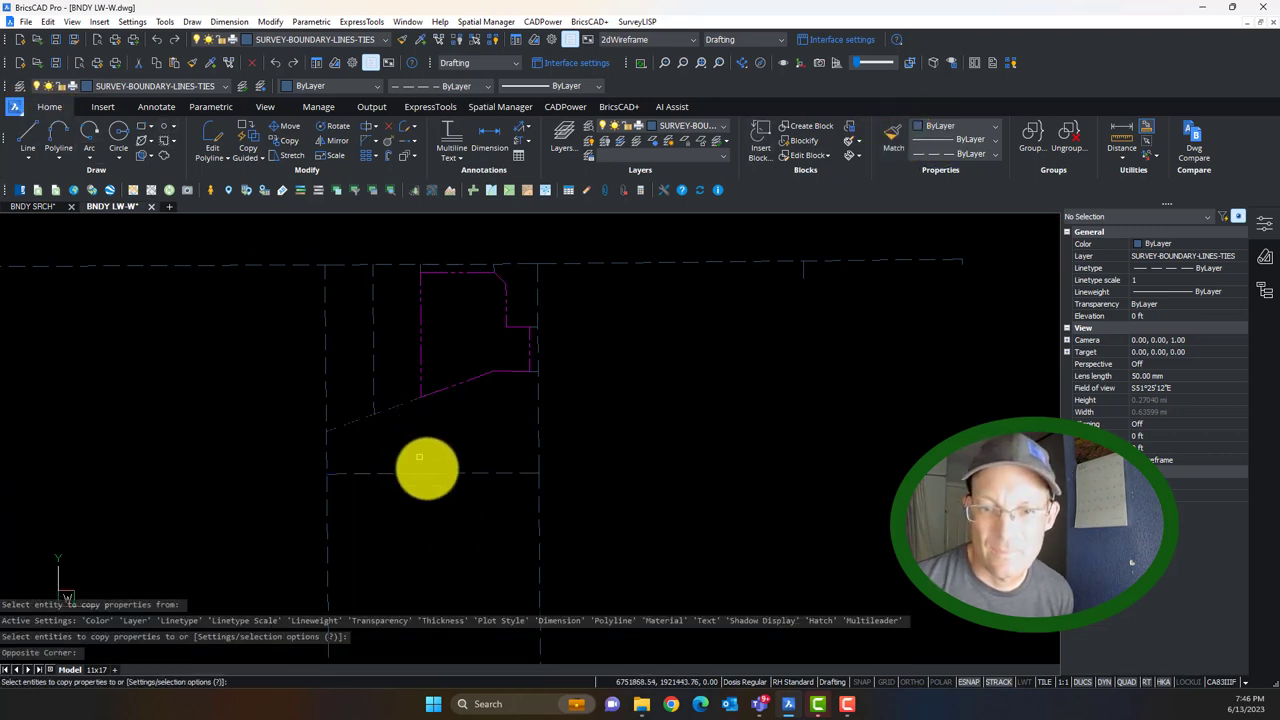
key("Escape")
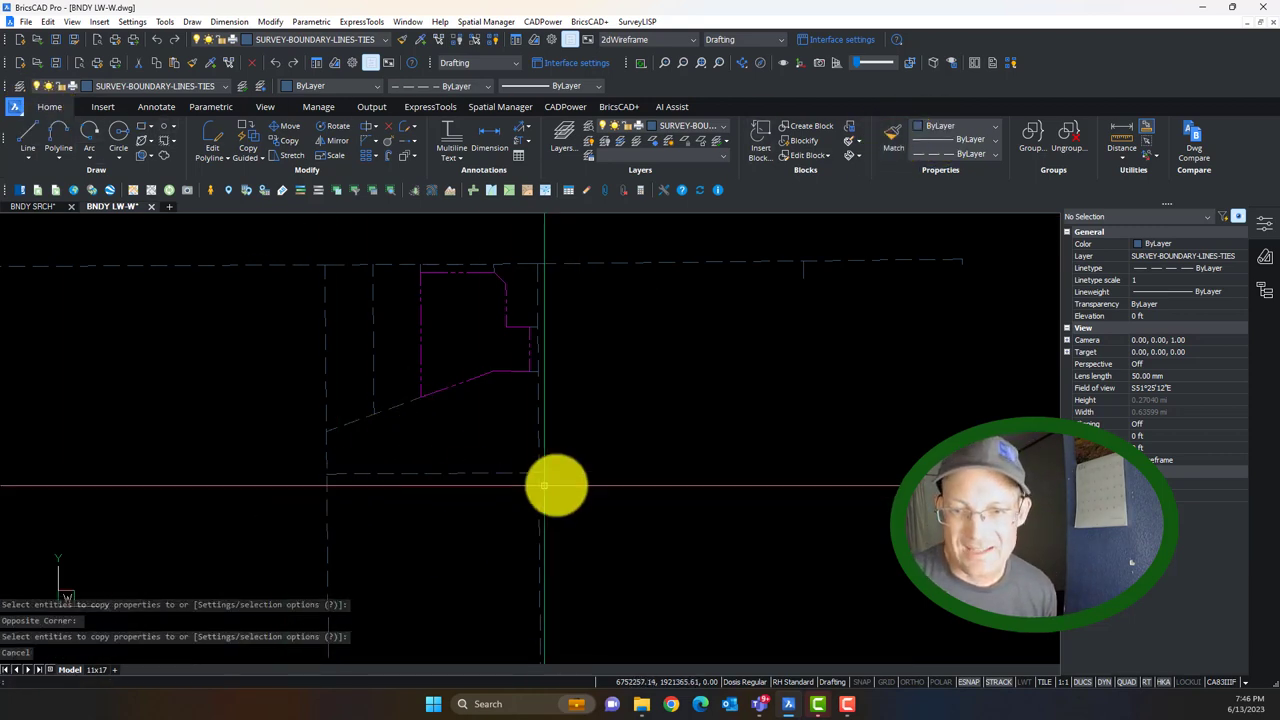
middle_click_drag(488, 538, 643, 413)
scroll(643, 413, "down", 2)
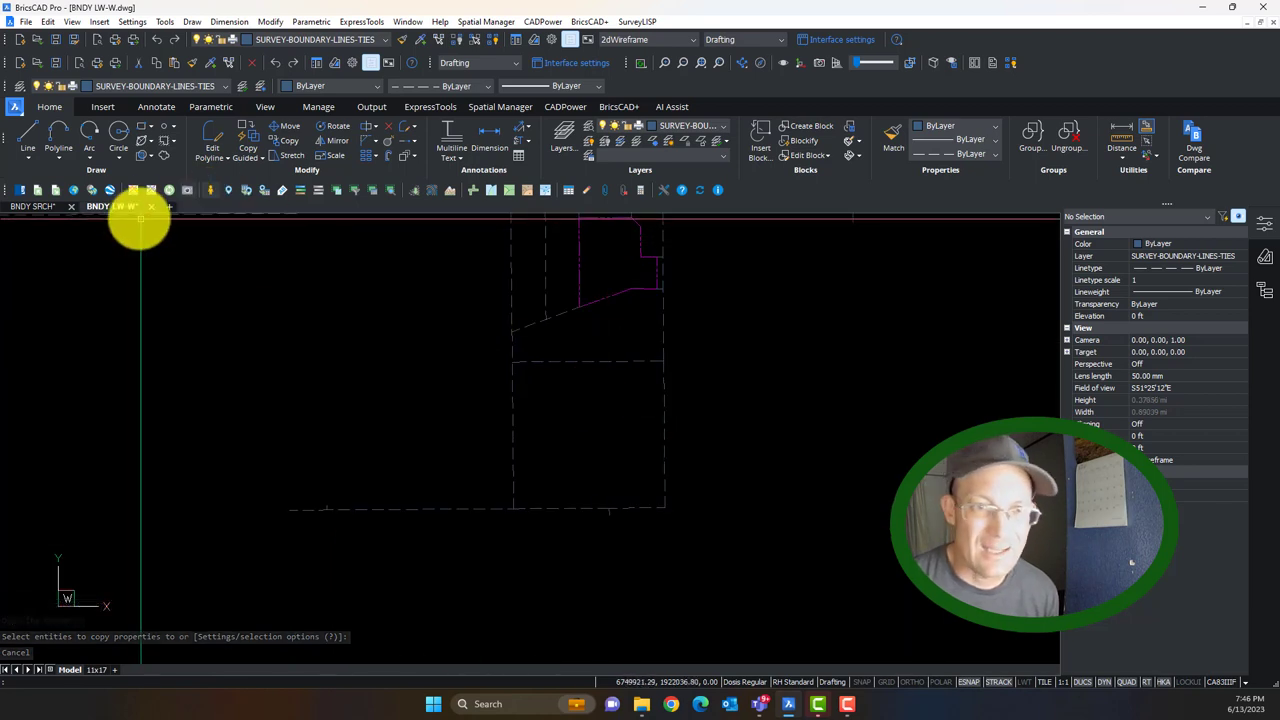
Switch to BNDY SRCH and compare the blue line with the red record line along the S 89°37'40" E courses toward Bradshaw Road.
left_click(43, 206)
key("Escape")
scroll(646, 414, "down", 1)
middle_click_drag(210, 425, 863, 316)
scroll(617, 294, "down", 3)
scroll(574, 317, "up", 1)
scroll(323, 280, "up", 4)
scroll(323, 280, "up", 3)
scroll(451, 377, "up", 3)
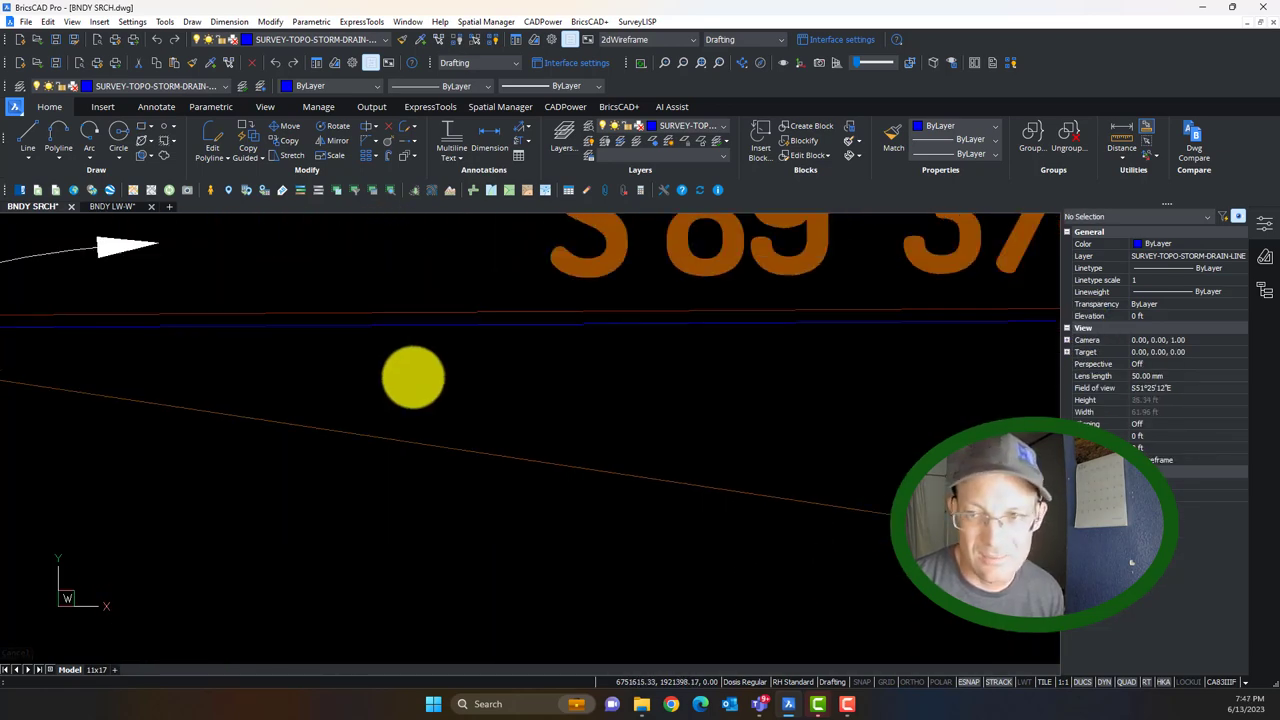
middle_click_drag(950, 440, 192, 467)
middle_click_drag(680, 309, 11, 334)
scroll(12, 330, "down", 3)
middle_click_drag(964, 288, 332, 356)
scroll(331, 360, "down", 5)
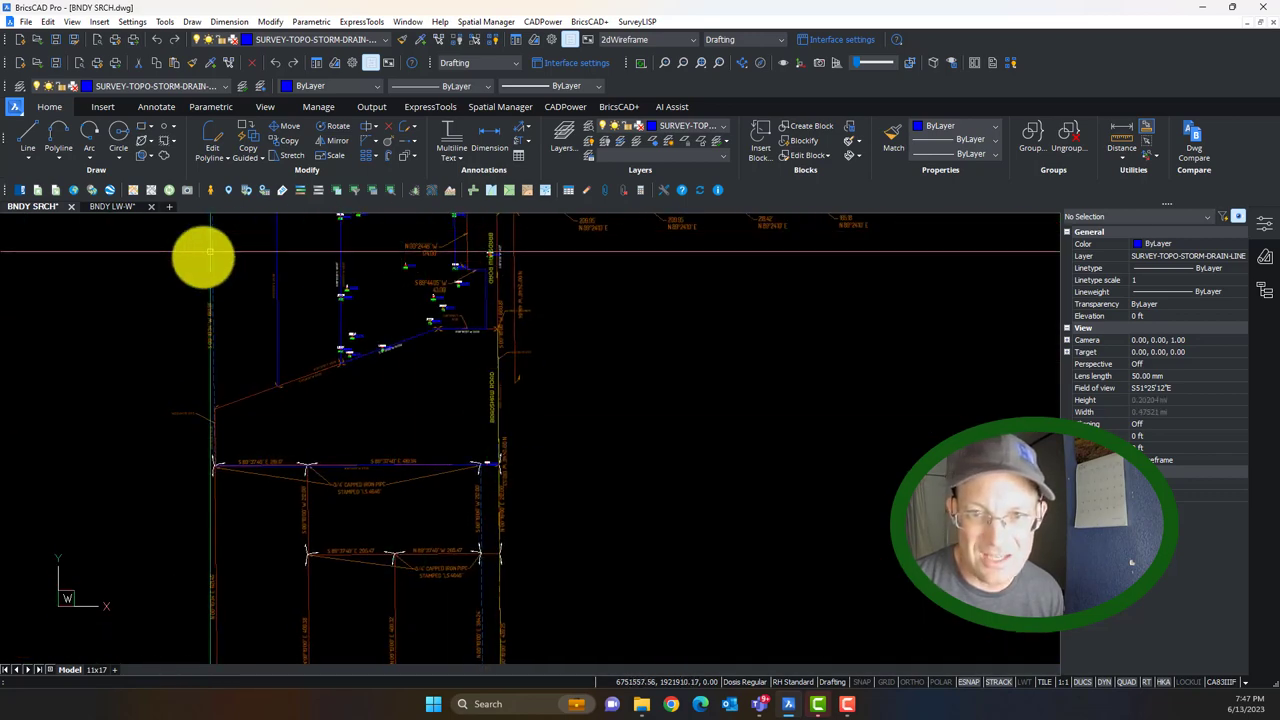
Compare the blue line with the red record line at point 508 and at the west end of the 219.17' course.
scroll(543, 497, "up", 5)
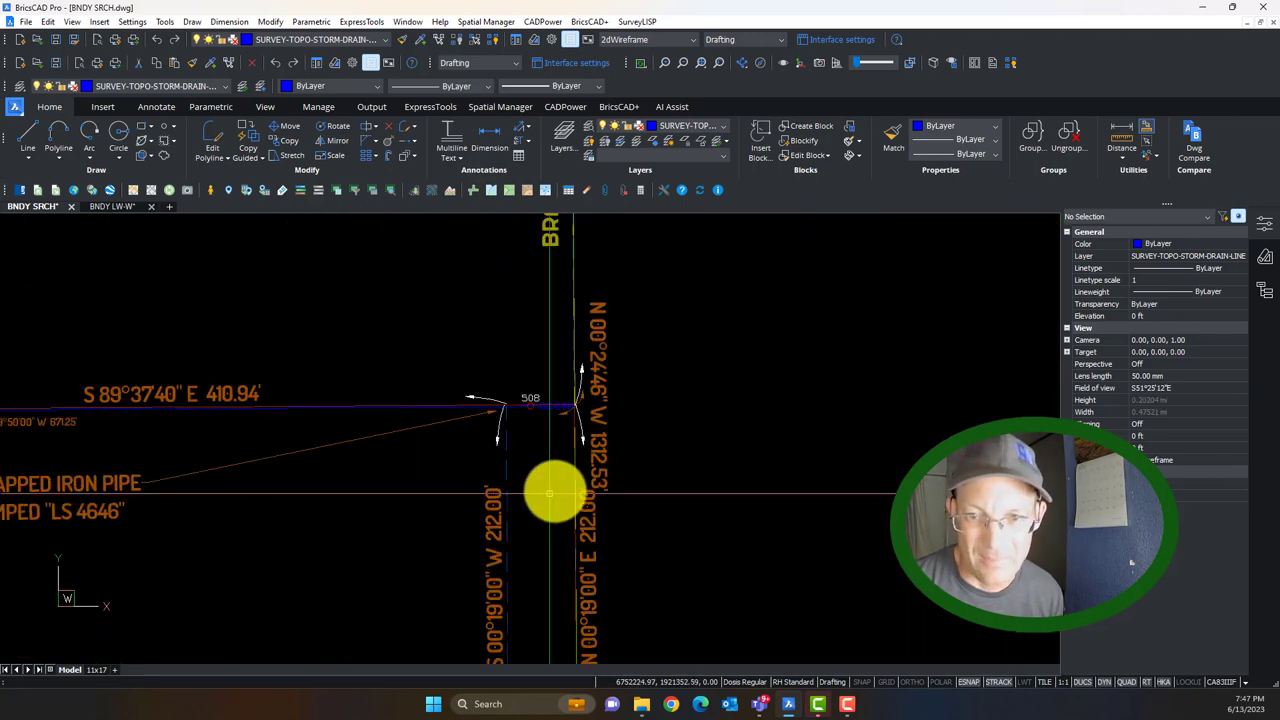
scroll(516, 372, "up", 3)
scroll(490, 345, "up", 3)
scroll(390, 440, "down", 6)
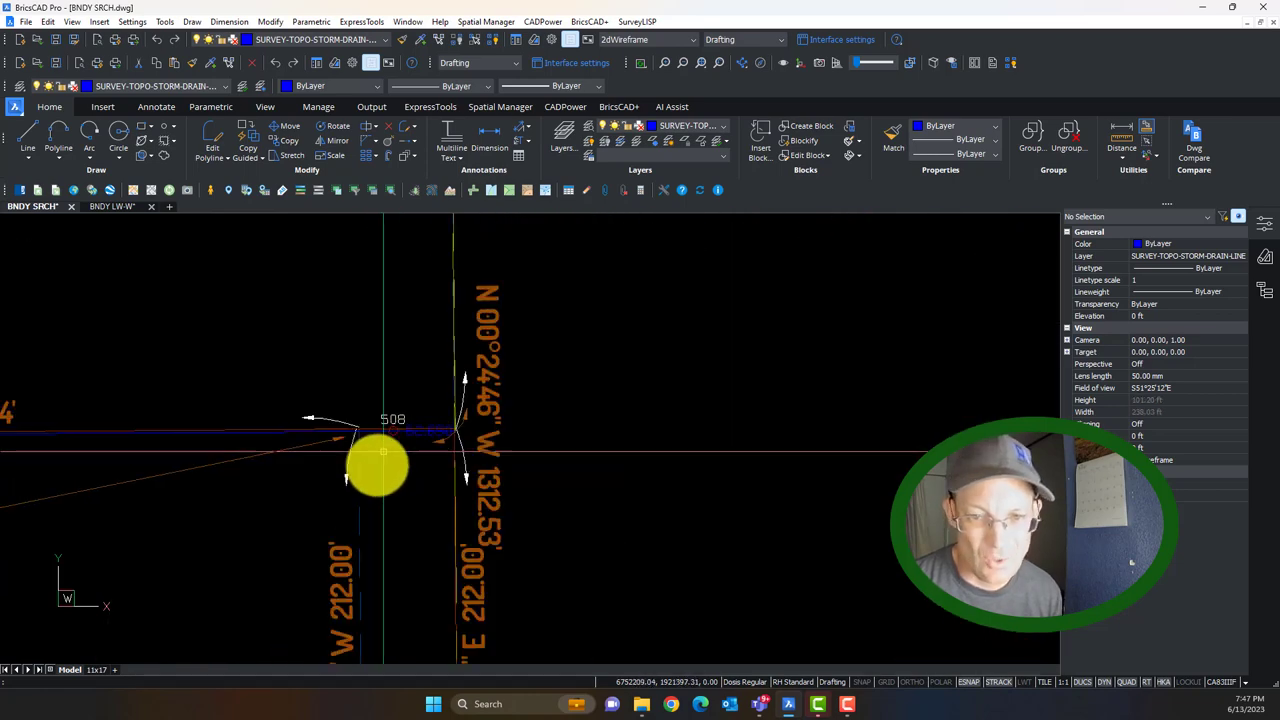
scroll(400, 450, "up", 6)
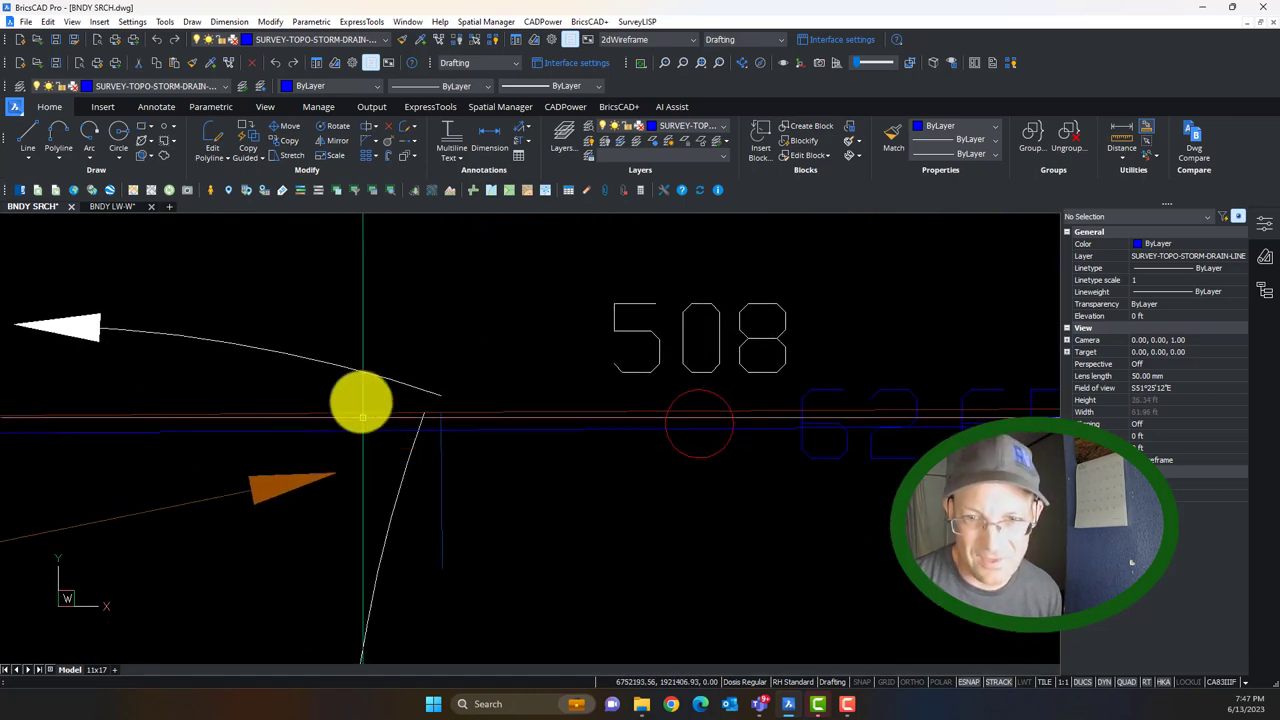
scroll(314, 363, "down", 5)
scroll(343, 354, "up", 7)
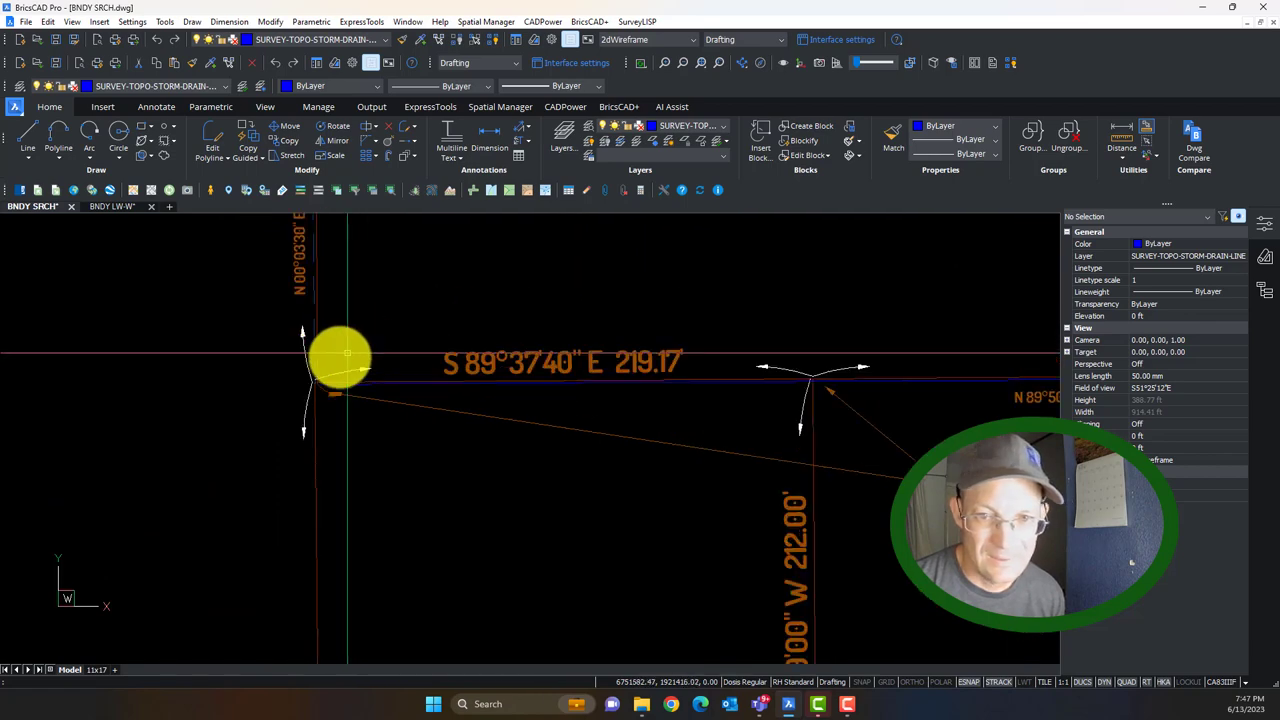
scroll(318, 400, "up", 3)
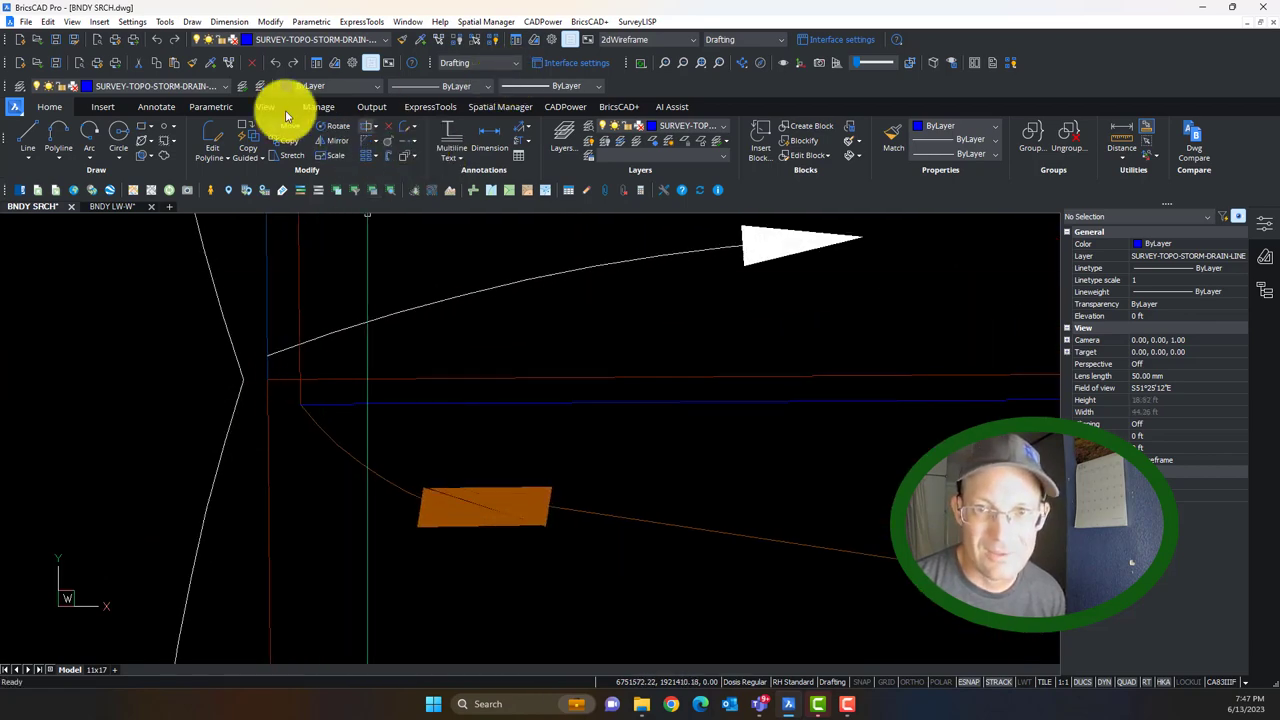
Measure the gap between the red record corner and the blue line's west end with a temporary aligned dimension.
left_click(157, 107)
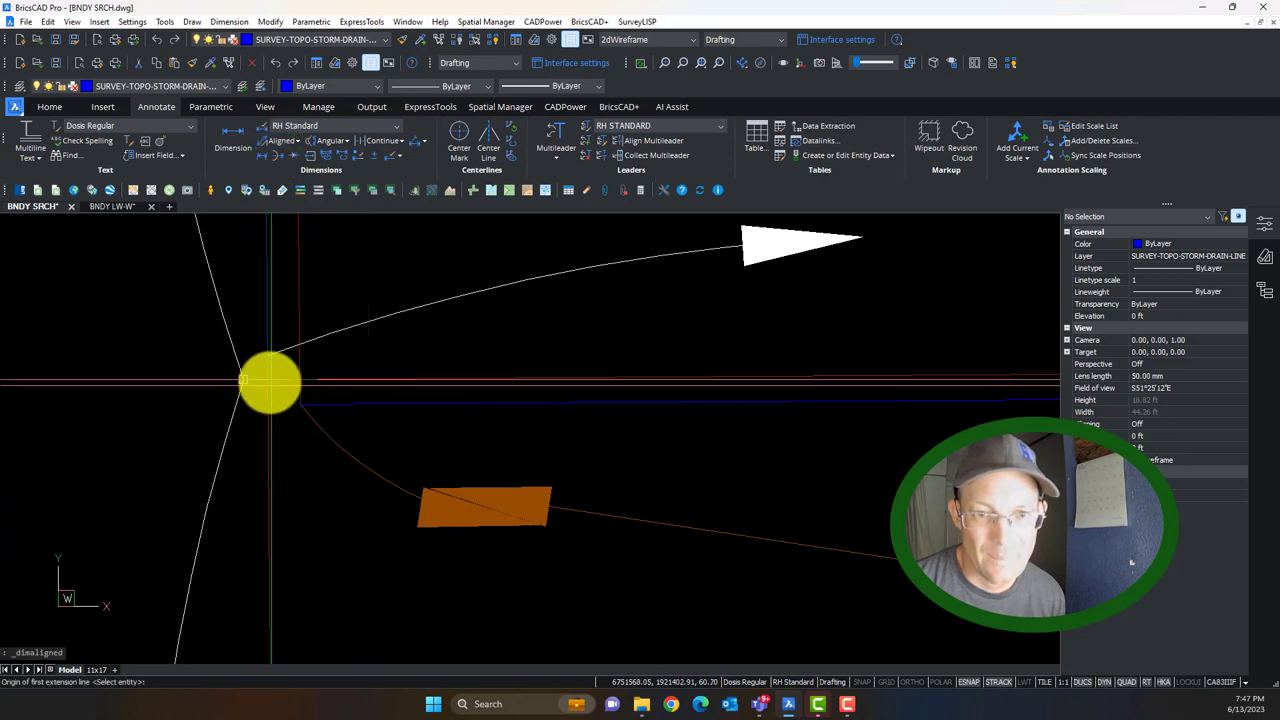
left_click(268, 381)
left_click(303, 408)
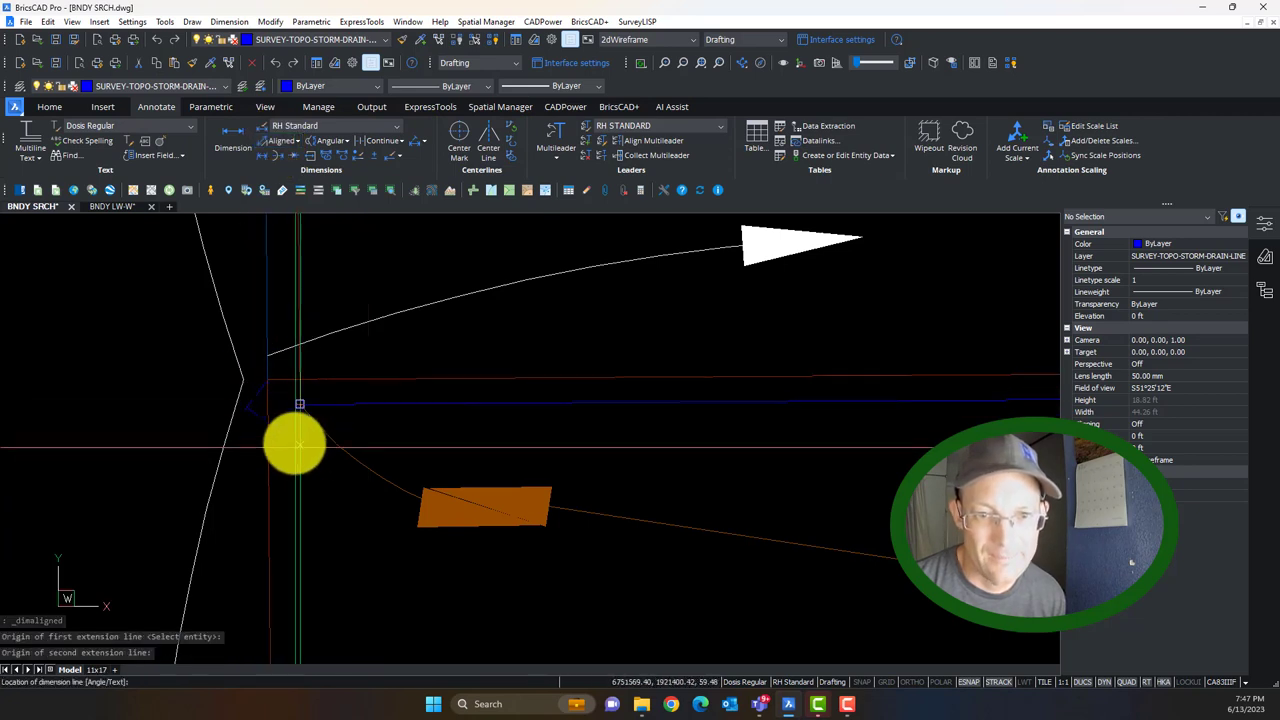
left_click(285, 435)
scroll(272, 428, "up", 5)
scroll(270, 430, "up", 1)
left_click(445, 600)
left_click(279, 327)
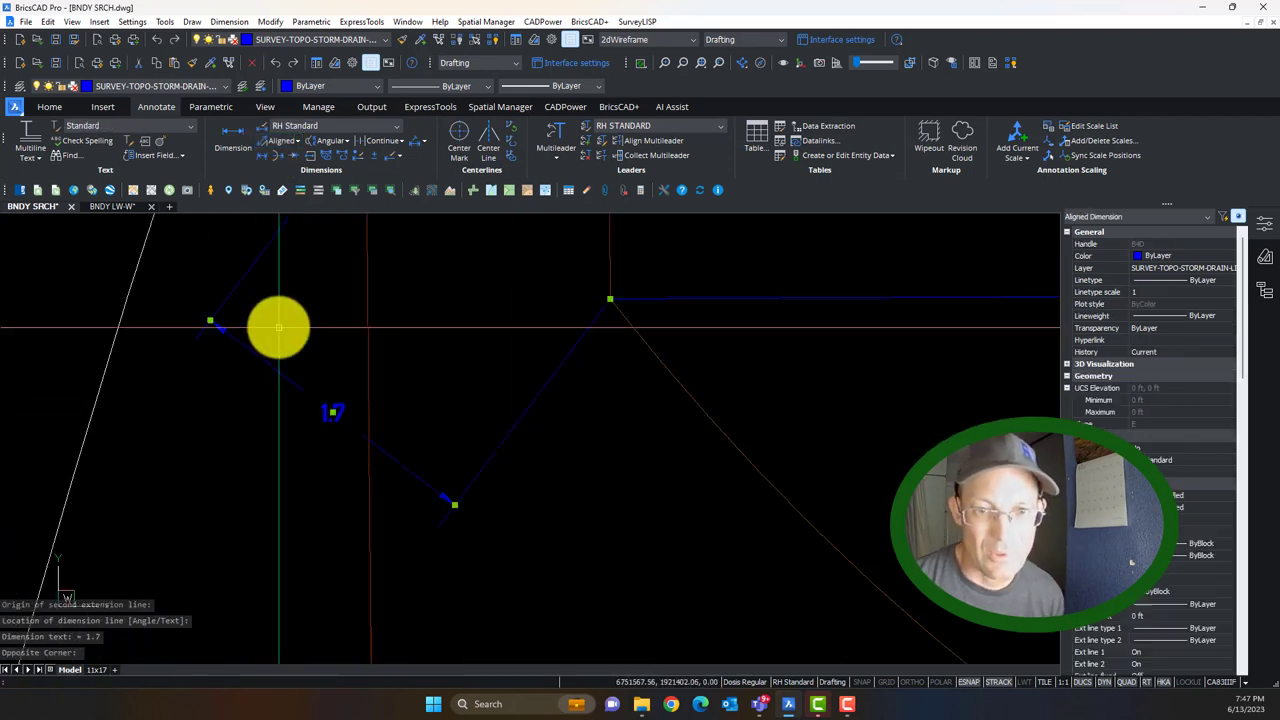
key("Delete")
scroll(507, 322, "down", 10)
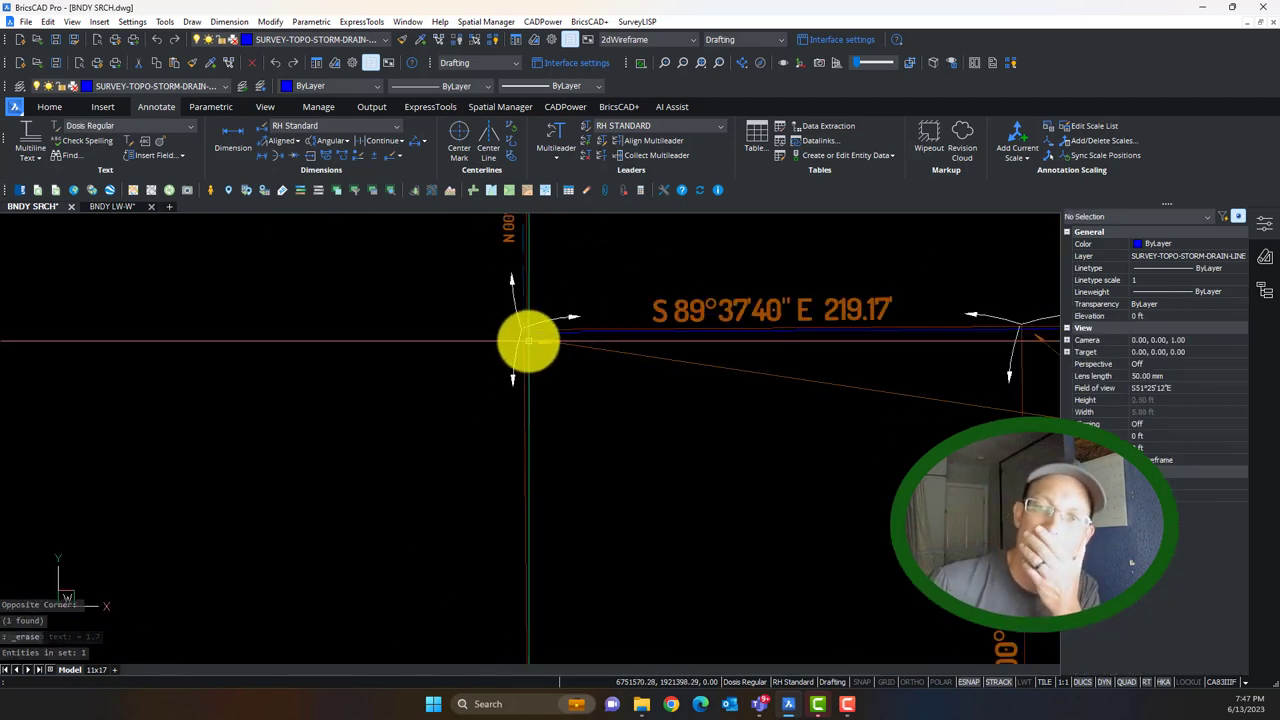
Review the record courses and capped iron pipe ties from Sheldon Road to the southern parcel lines.
left_click(596, 343)
key("Delete")
mouse_move(610, 324)
middle_mouse_down()
mouse_move(533, 427)
mouse_move(529, 494)
mouse_move(545, 484)
middle_mouse_up()
scroll(613, 472, "up", 7)
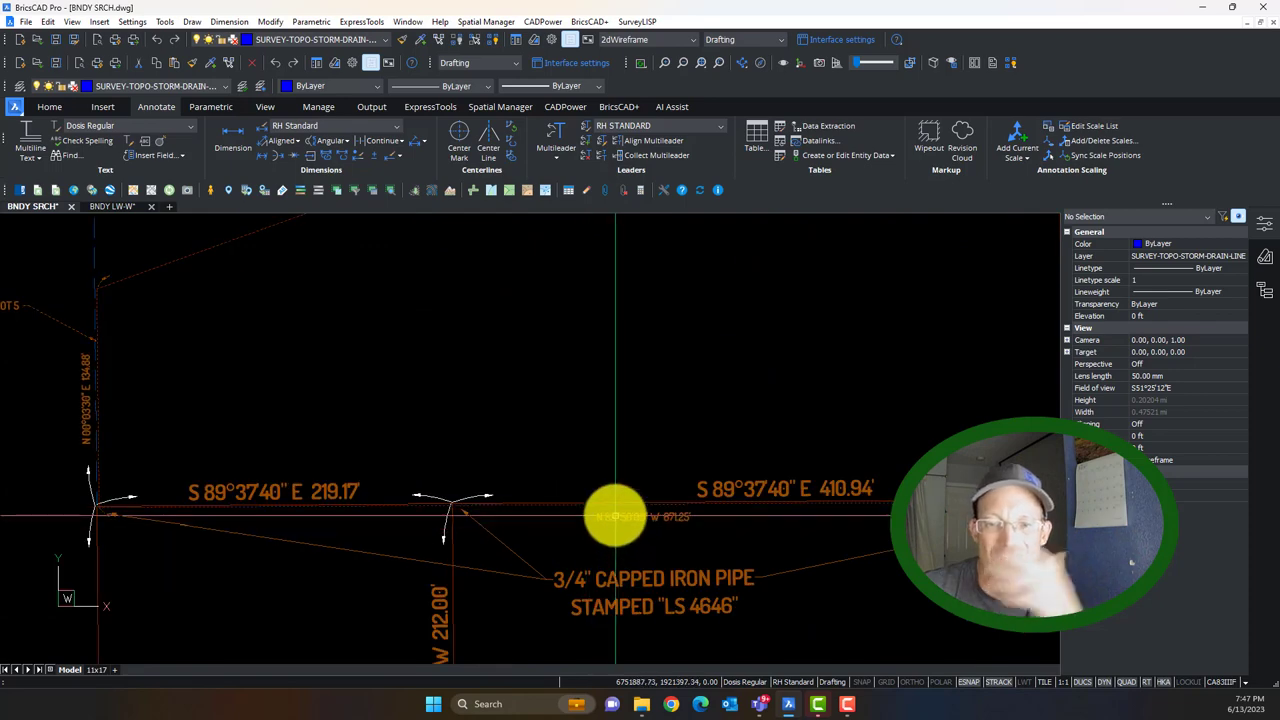
scroll(505, 411, "down", 6)
scroll(505, 411, "down", 2)
middle_click_drag(614, 337, 527, 464)
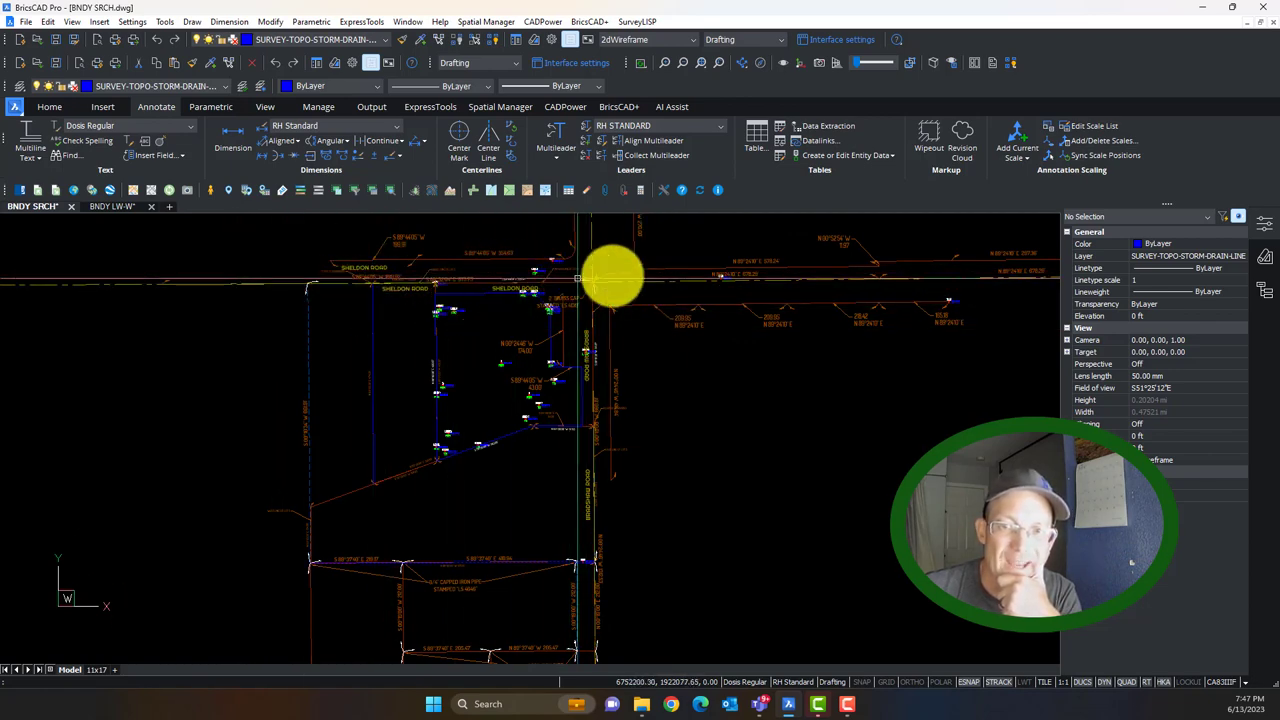
scroll(487, 270, "down", 3)
middle_click_drag(491, 429, 483, 449)
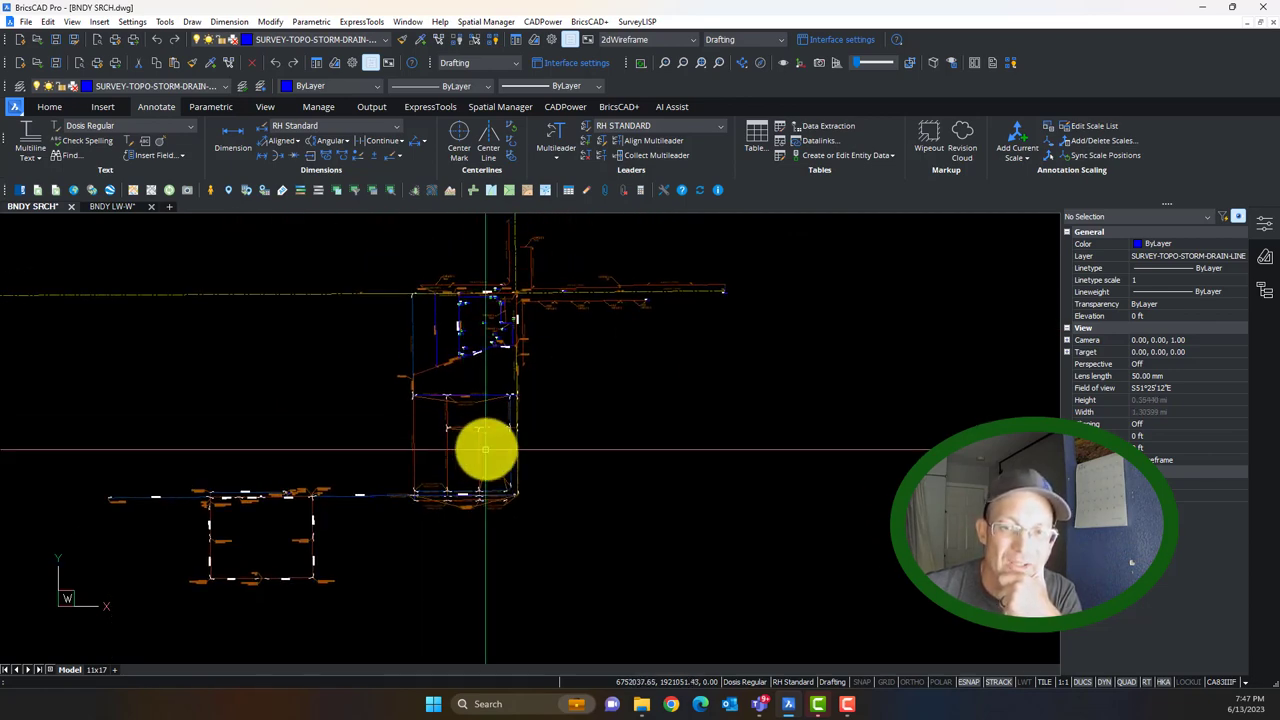
scroll(485, 449, "up", 1)
scroll(501, 437, "up", 2)
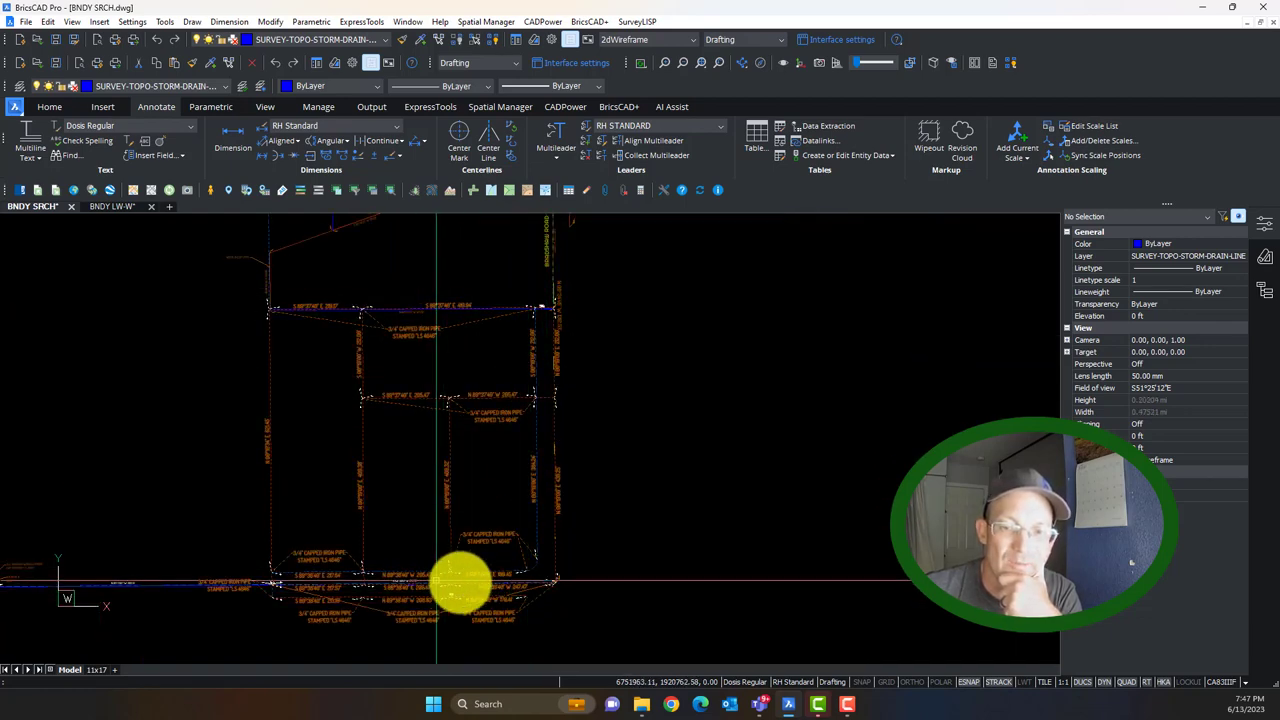
scroll(404, 350, "down", 3)
mouse_move(466, 426)
middle_mouse_down()
mouse_move(432, 500)
mouse_move(416, 467)
mouse_move(466, 488)
mouse_move(472, 566)
middle_mouse_up()
scroll(371, 434, "up", 2)
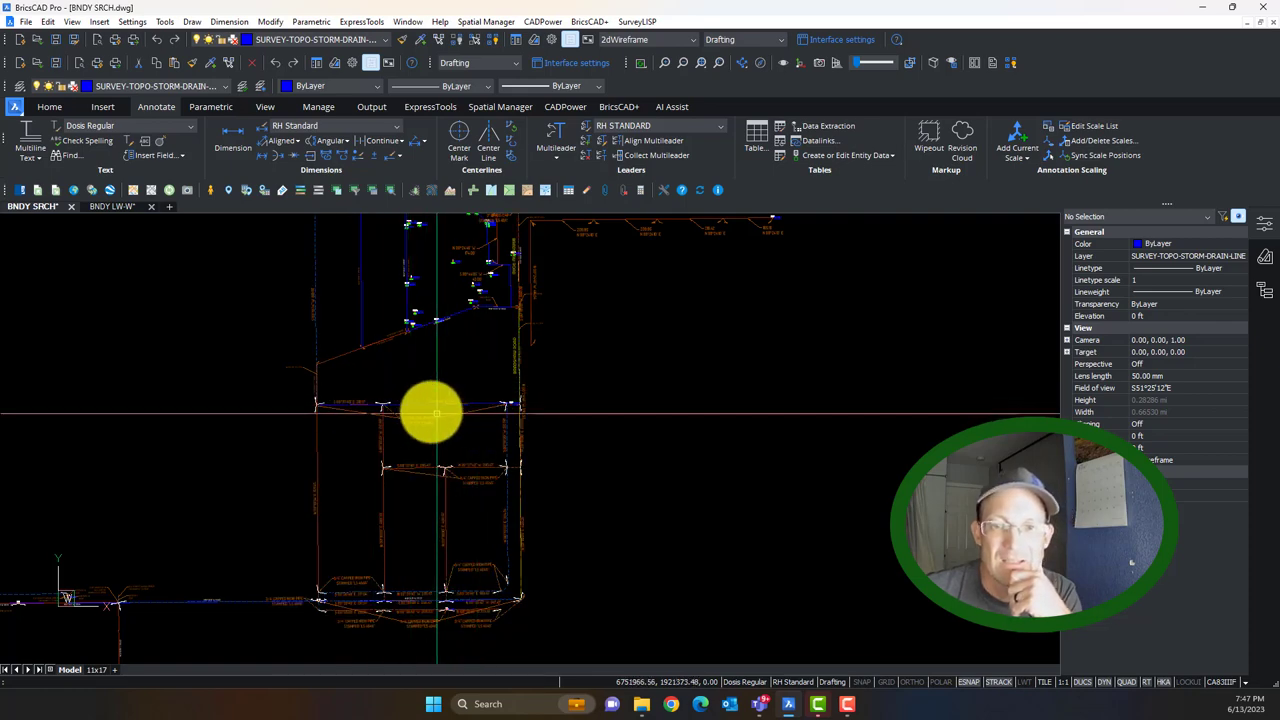
middle_click_drag(468, 415, 466, 478)
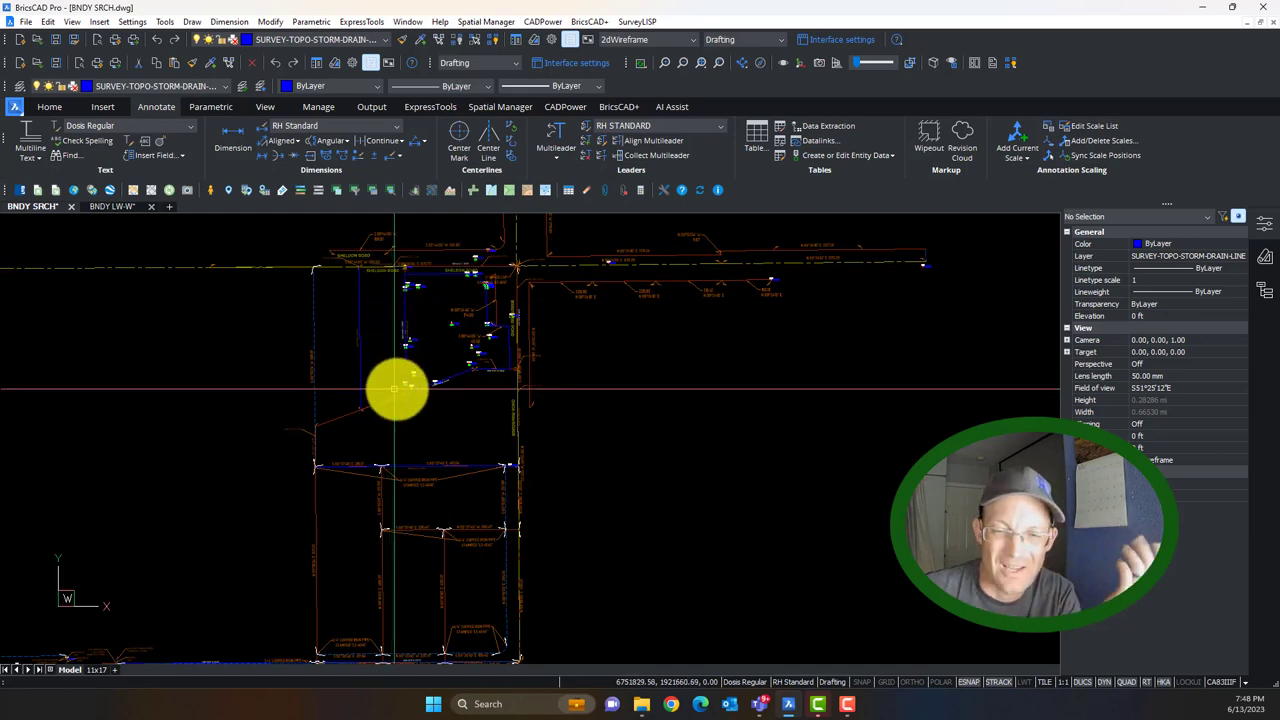
Examine how point 508 sits against the blue and red lines at Bradshaw Road and the surrounding parcel courses.
scroll(479, 481, "up", 10)
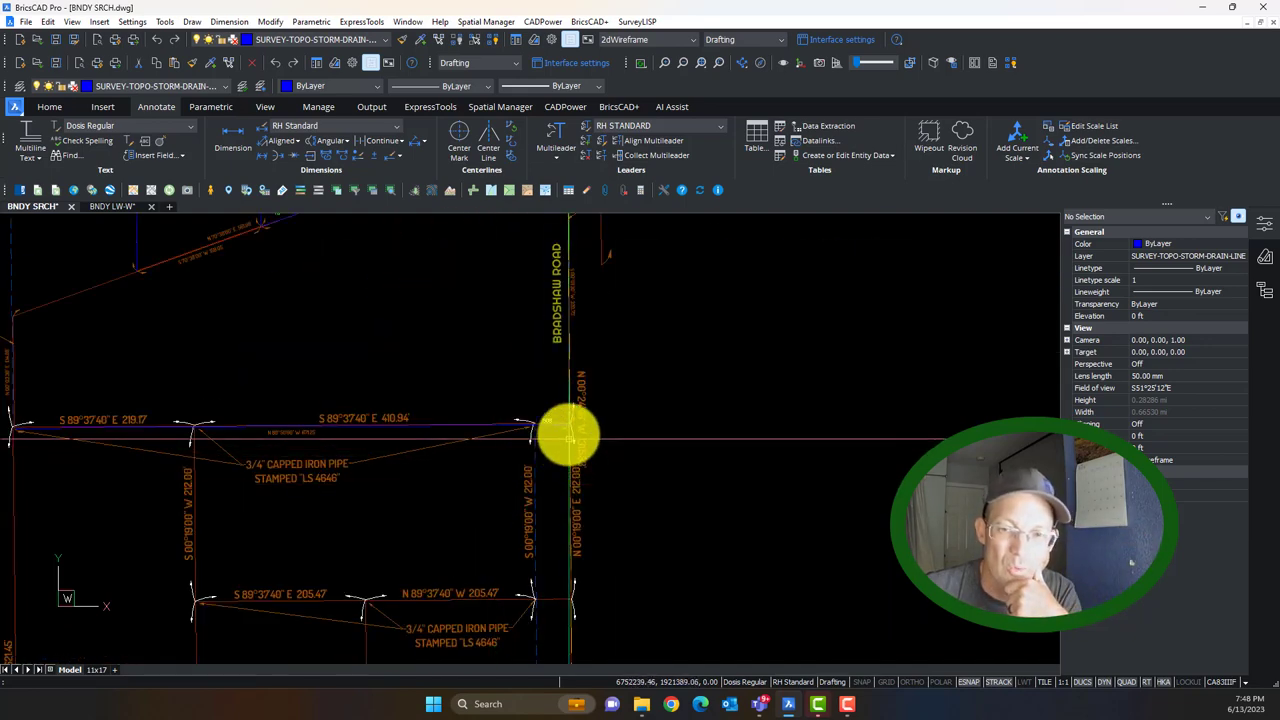
scroll(405, 390, "up", 4)
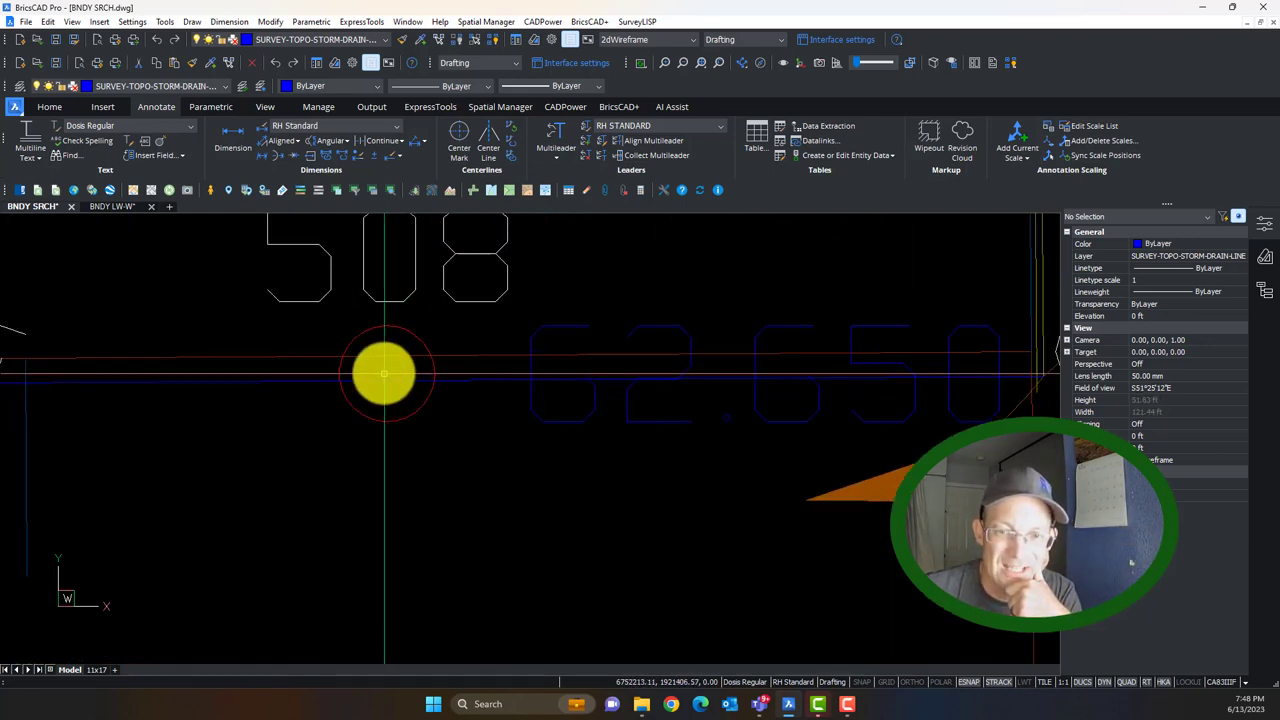
scroll(392, 404, "down", 6)
left_click(397, 403)
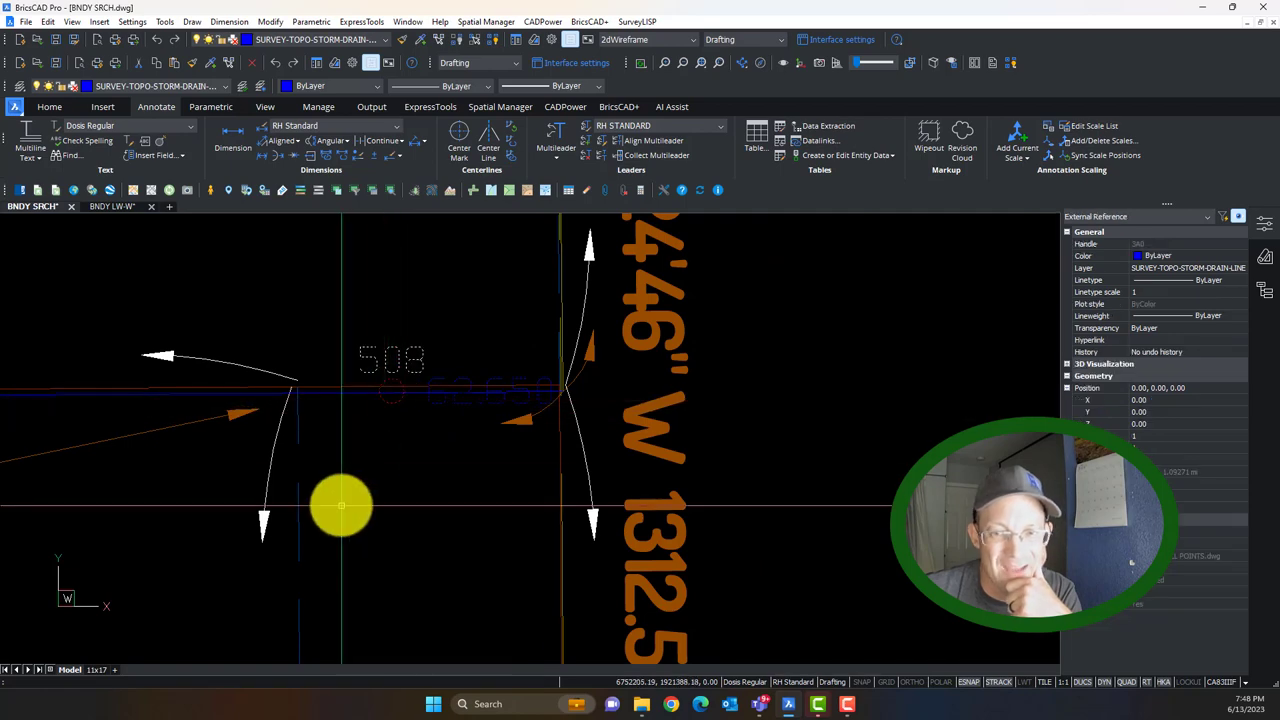
scroll(464, 224, "down", 3)
scroll(382, 302, "down", 6)
middle_click_drag(413, 335, 649, 400)
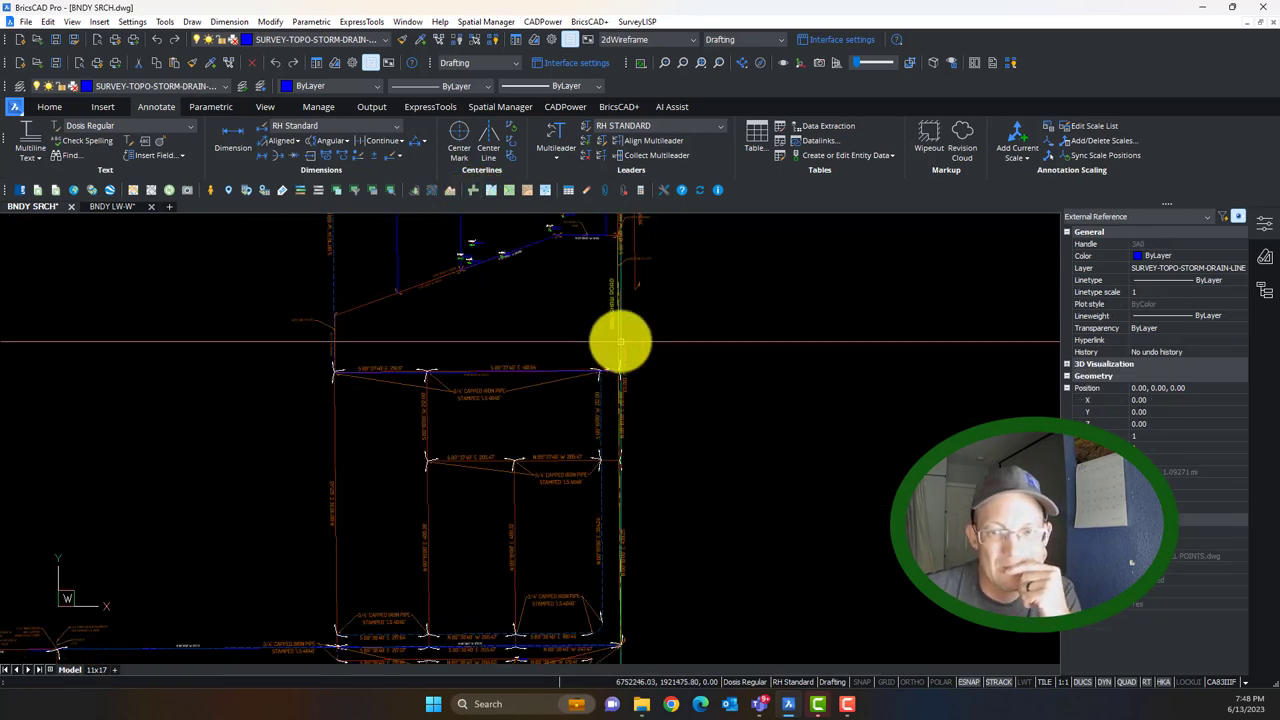
scroll(590, 387, "up", 2)
scroll(669, 331, "up", 5)
key("Escape")
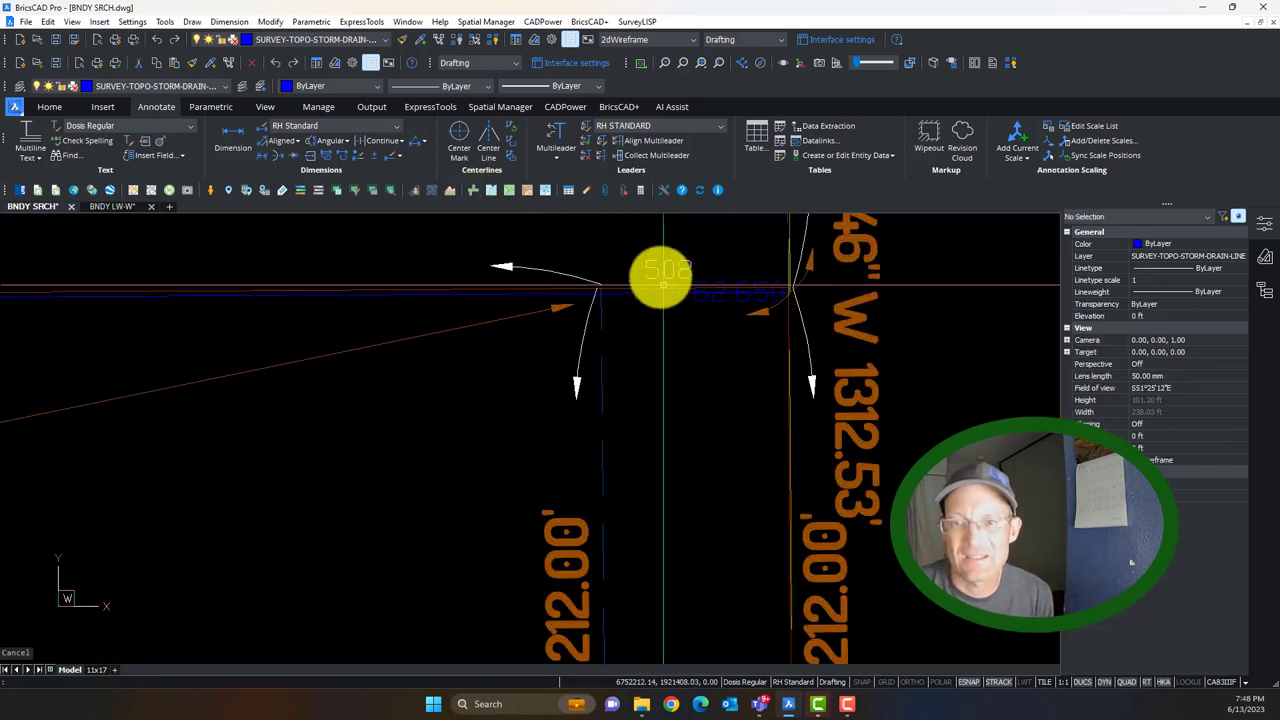
scroll(660, 300, "down", 5)
scroll(663, 309, "up", 3)
scroll(651, 314, "down", 3)
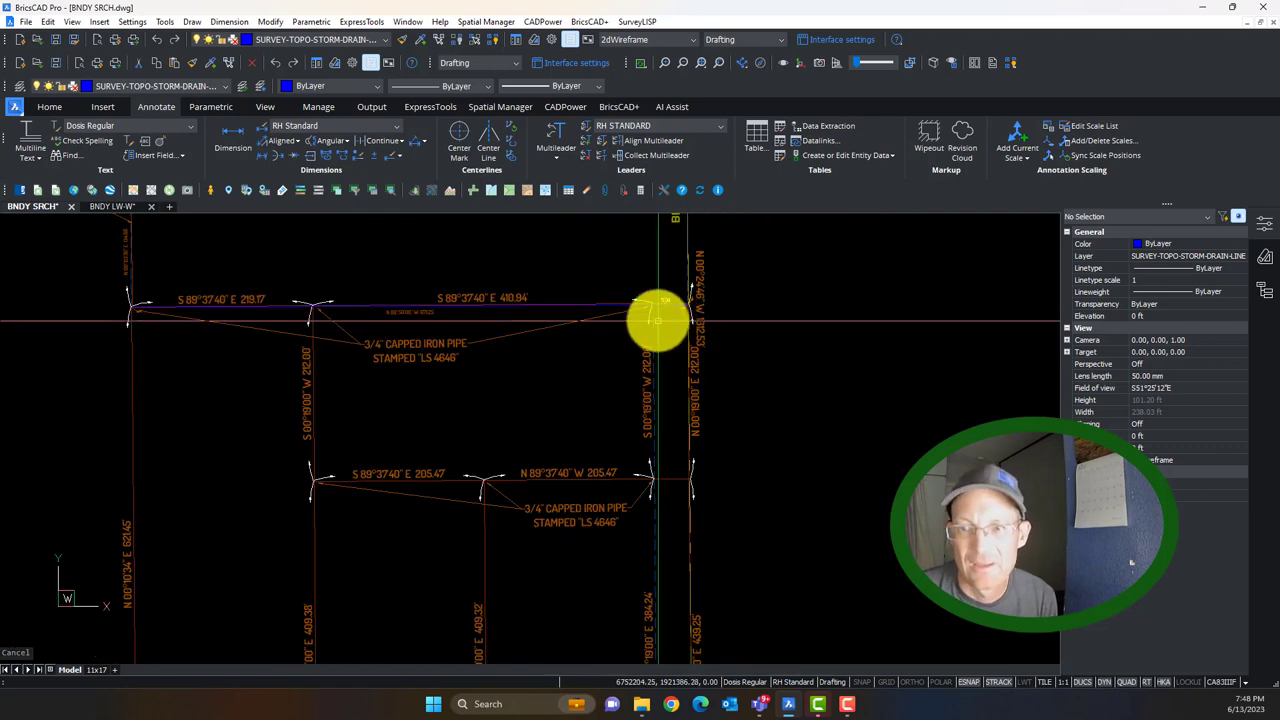
scroll(625, 341, "down", 3)
mouse_move(536, 301)
middle_mouse_down()
mouse_move(489, 448)
mouse_move(474, 345)
mouse_move(530, 525)
middle_mouse_up()
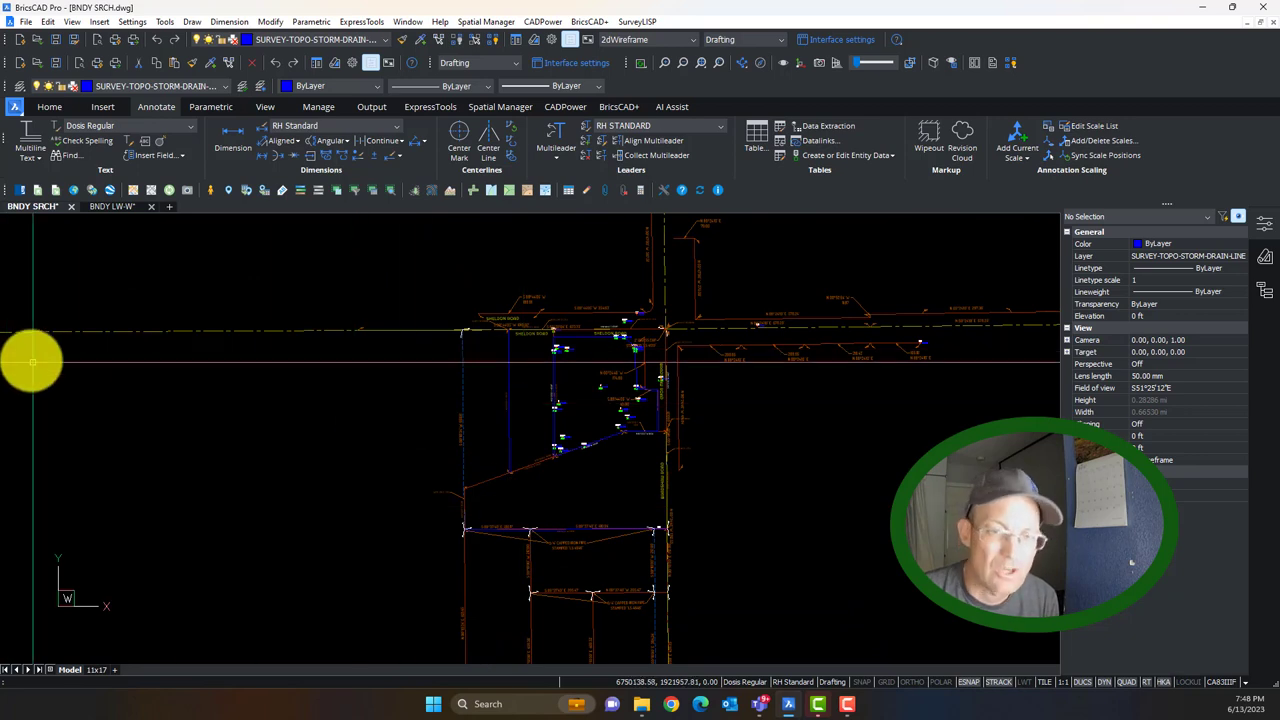
Switch to BNDY LW-W and inspect the tie linework, selecting the lines near the east end of the north tie line.
key("Escape")
left_click(119, 206)
scroll(563, 300, "down", 5)
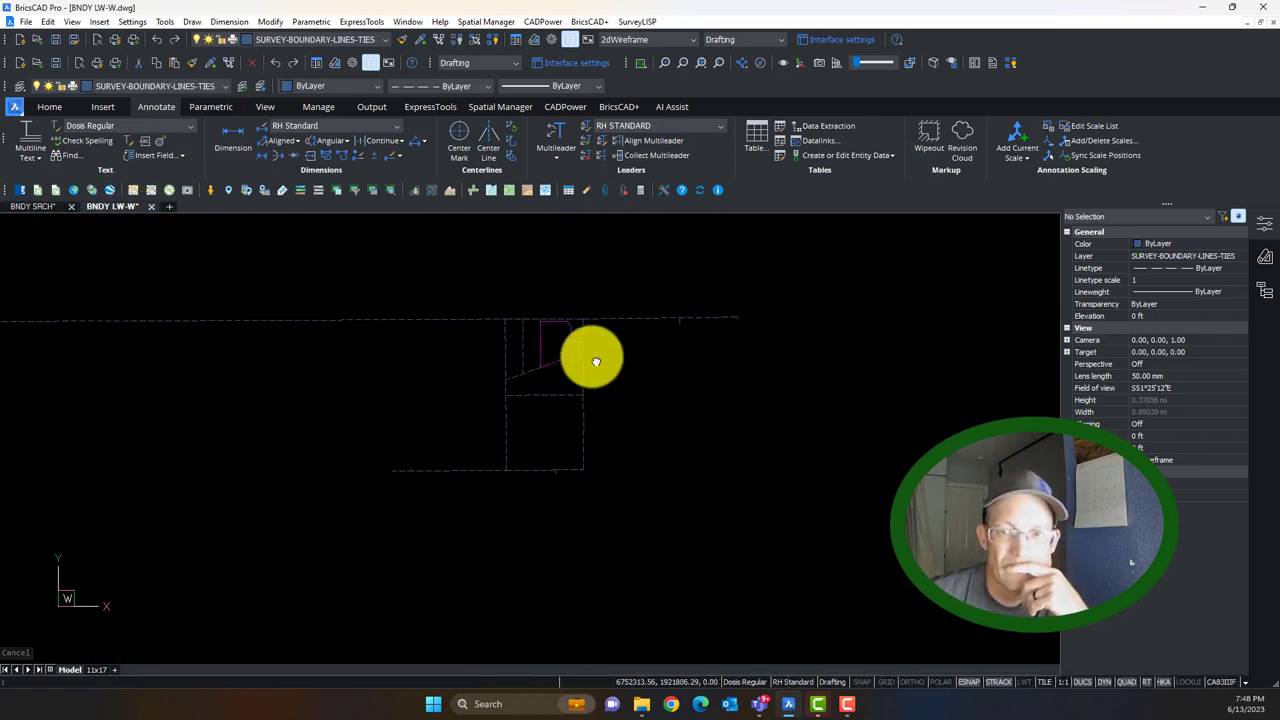
middle_click_drag(594, 355, 791, 357)
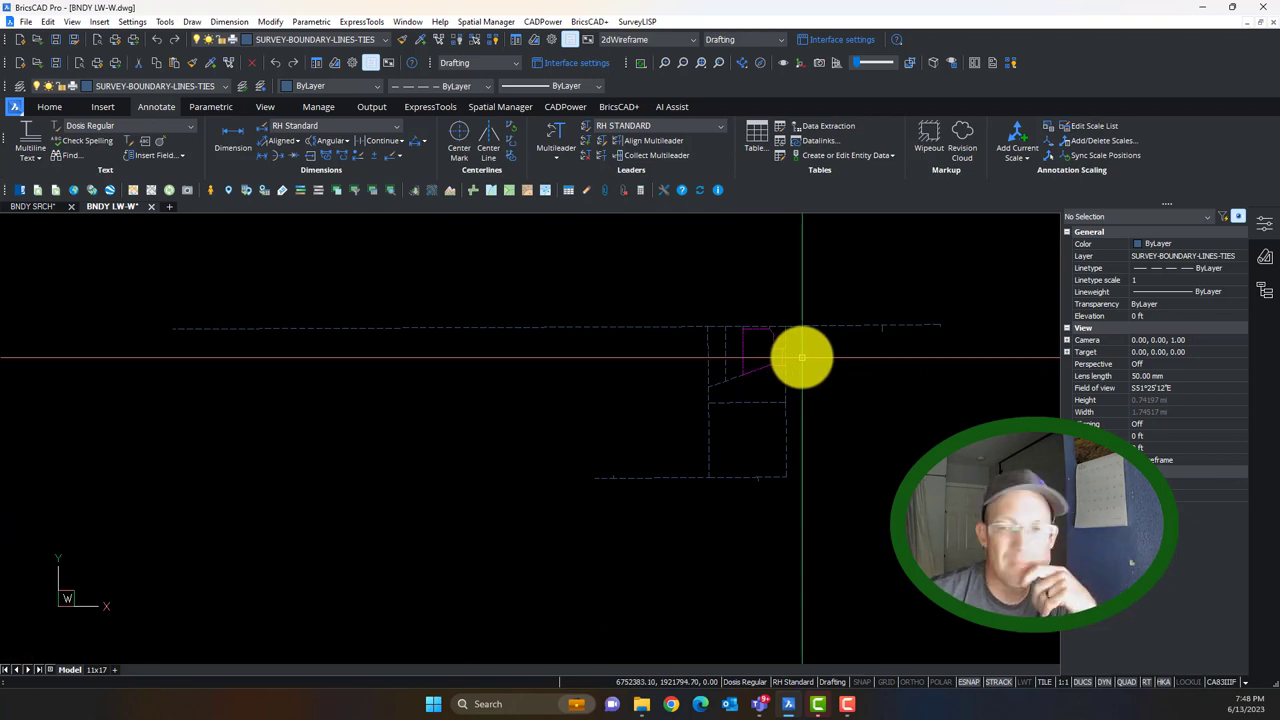
scroll(750, 345, "up", 2)
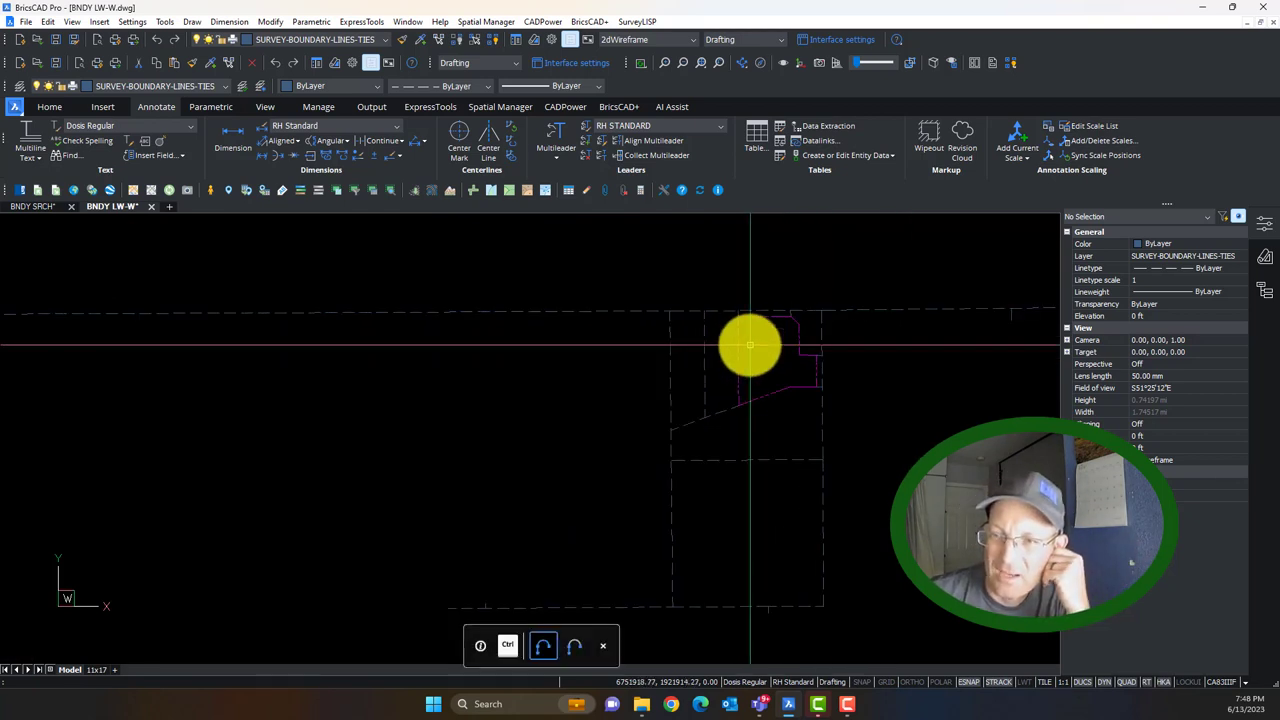
scroll(750, 345, "down", 2)
left_click(972, 410)
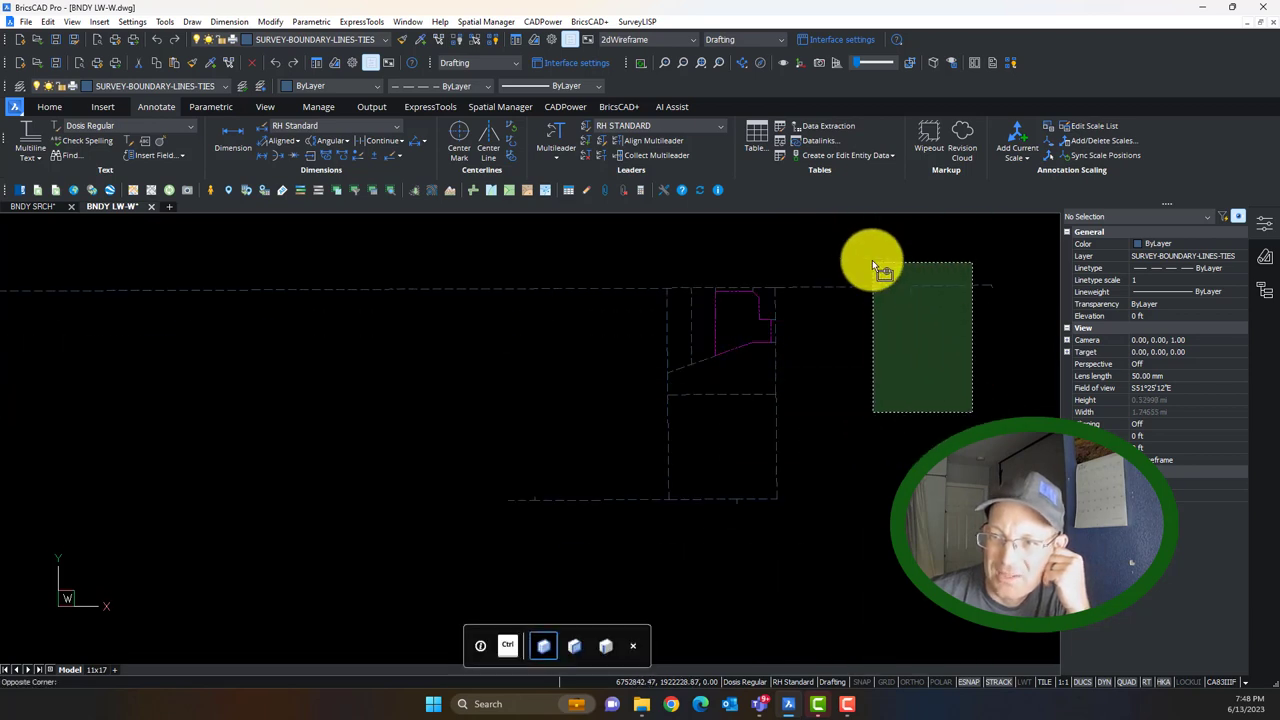
left_click(874, 266)
scroll(617, 530, "up", 4)
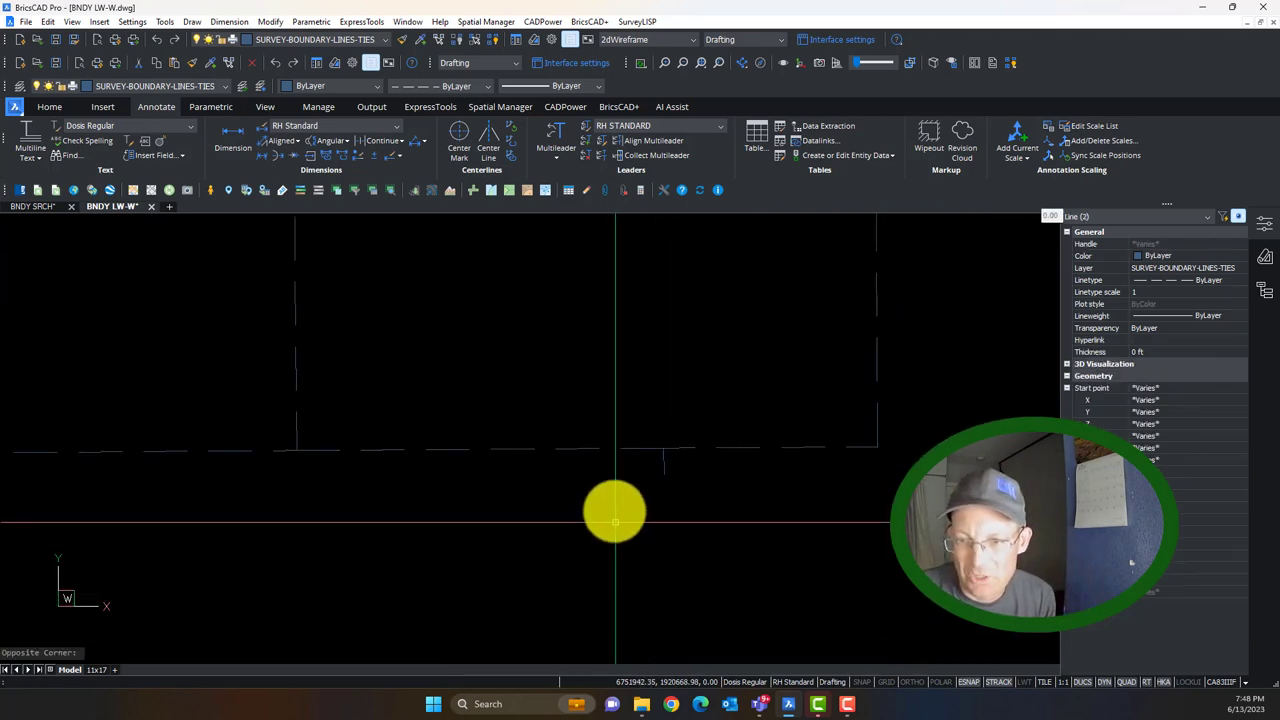
Inspect the short tick lines along the south tie line and the line junctions around the lower parcel.
key("Escape")
left_click(688, 506)
left_click(655, 468)
scroll(667, 482, "up", 4)
scroll(674, 483, "up", 2)
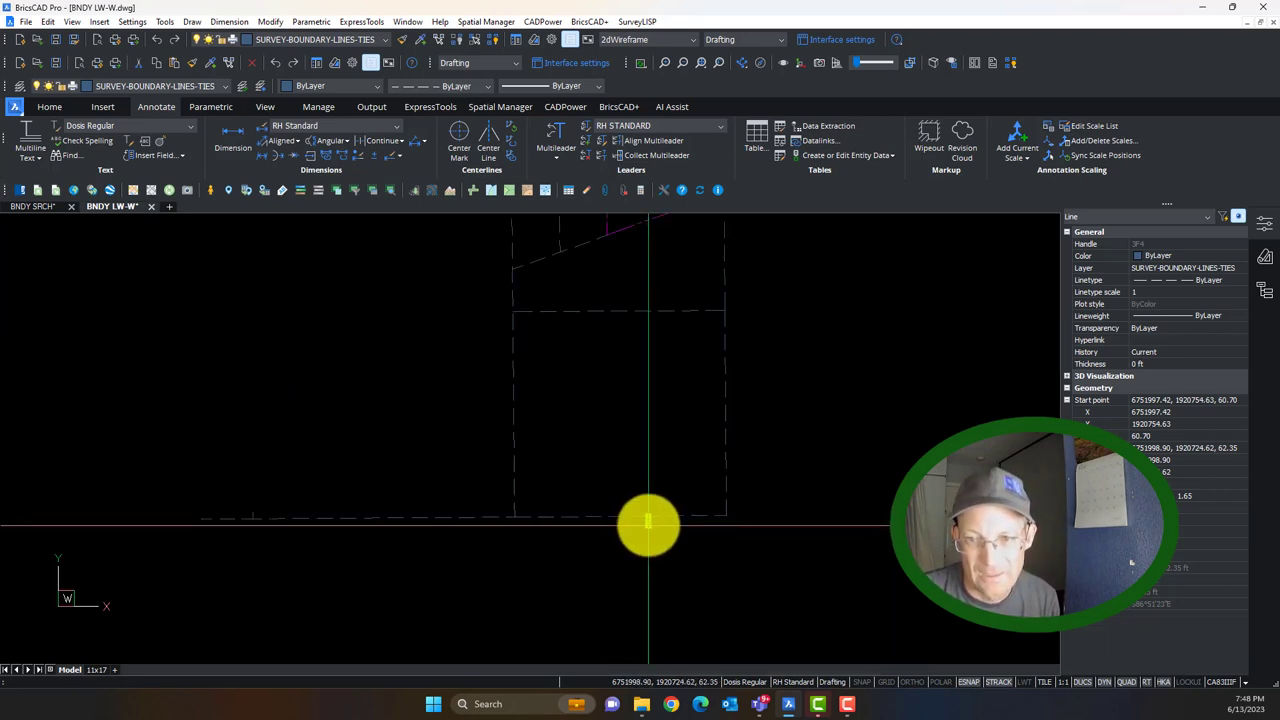
middle_click_drag(451, 507, 611, 465)
key("Escape")
scroll(440, 472, "up", 3)
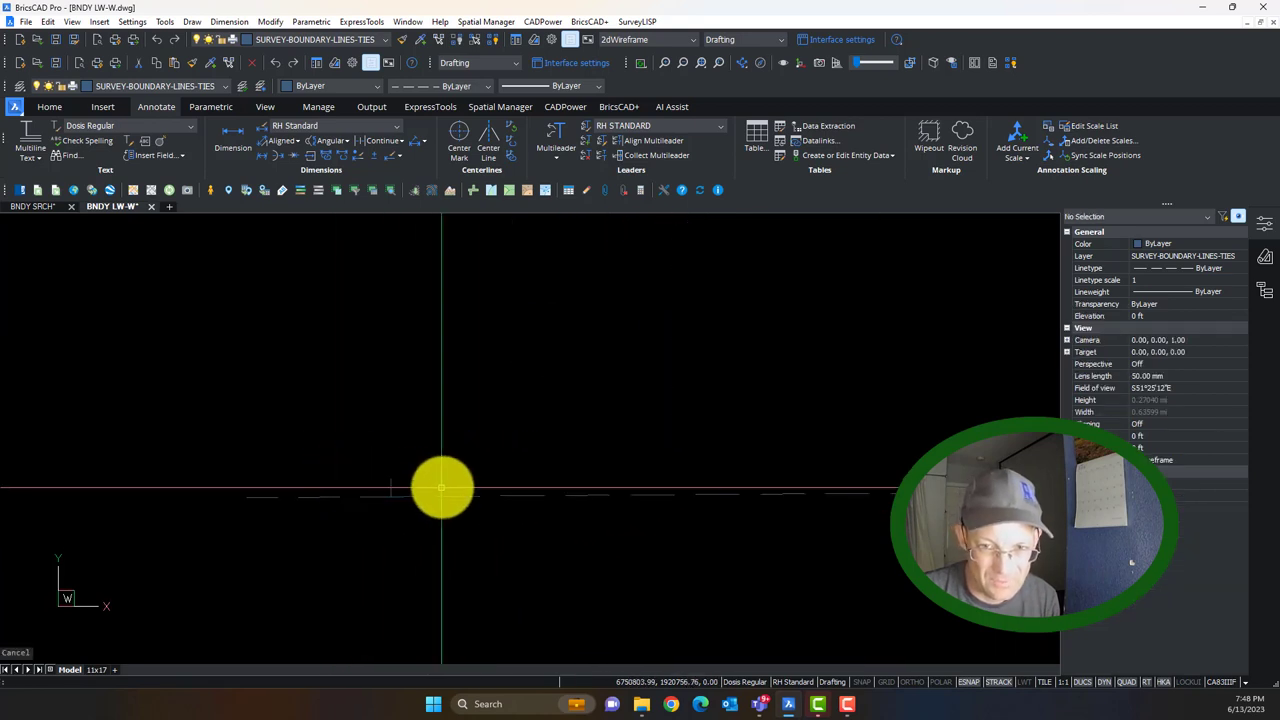
scroll(297, 500, "down", 3)
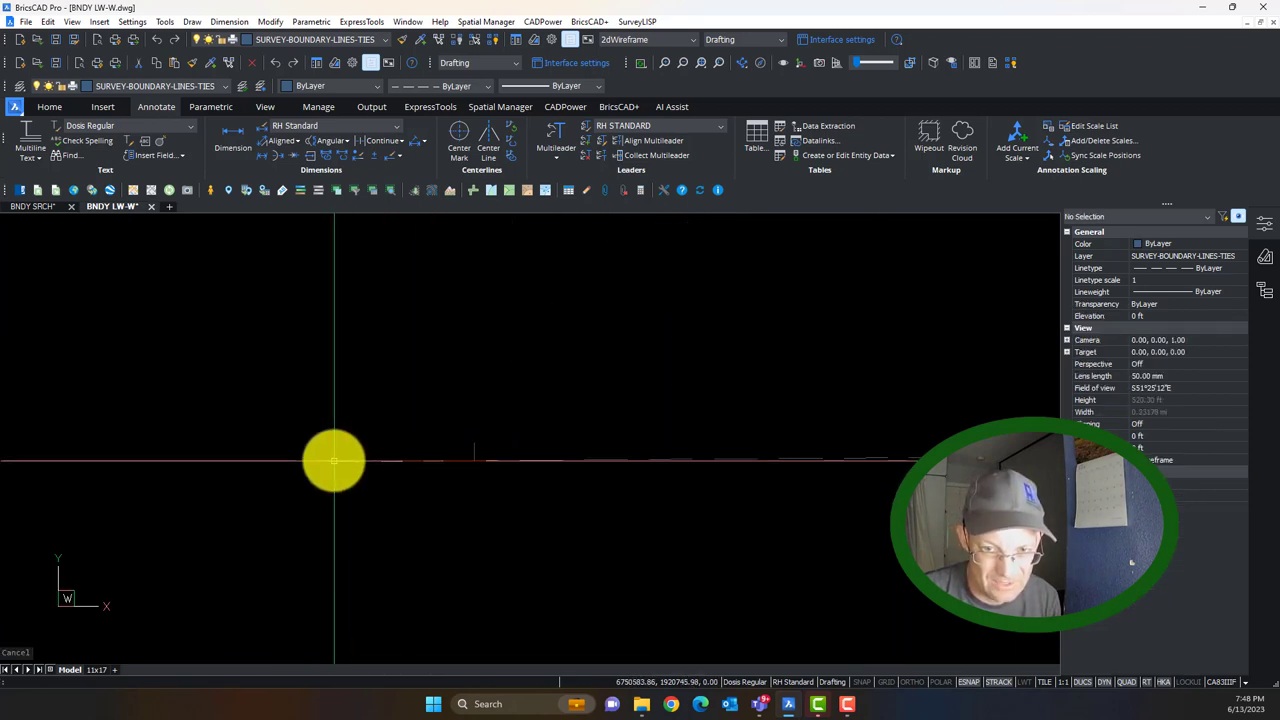
scroll(563, 463, "up", 5)
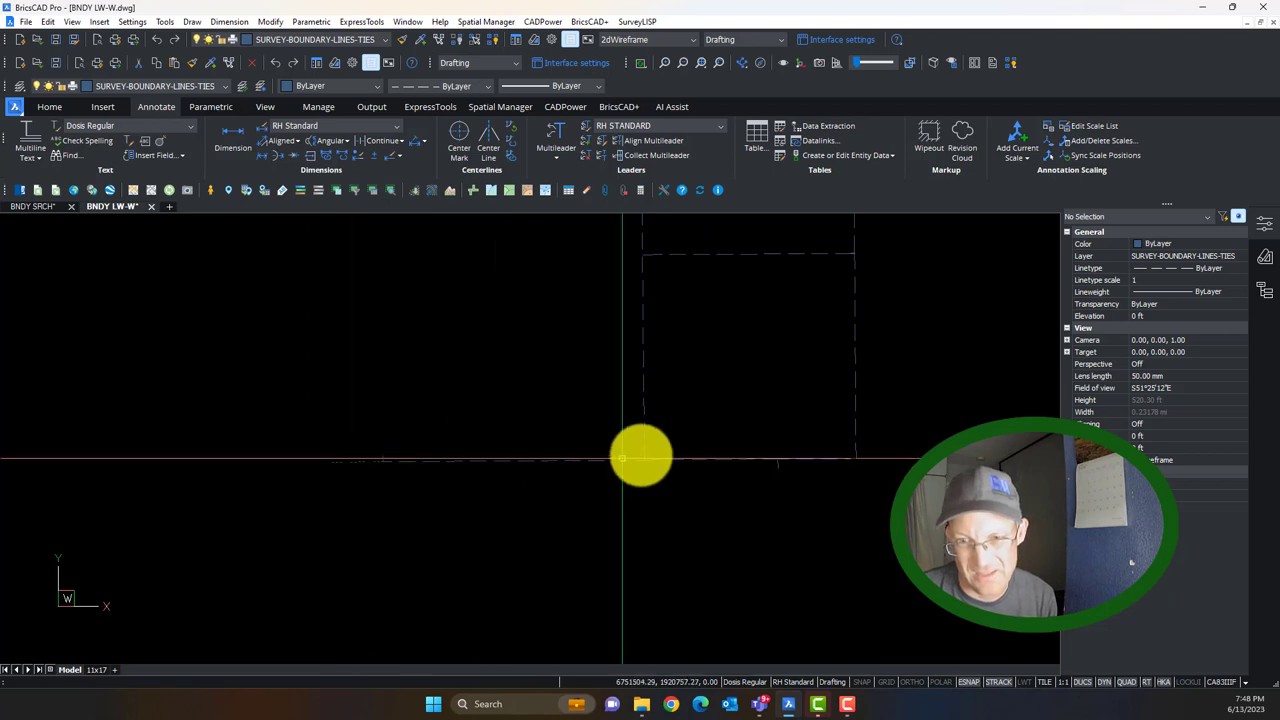
scroll(644, 457, "up", 5)
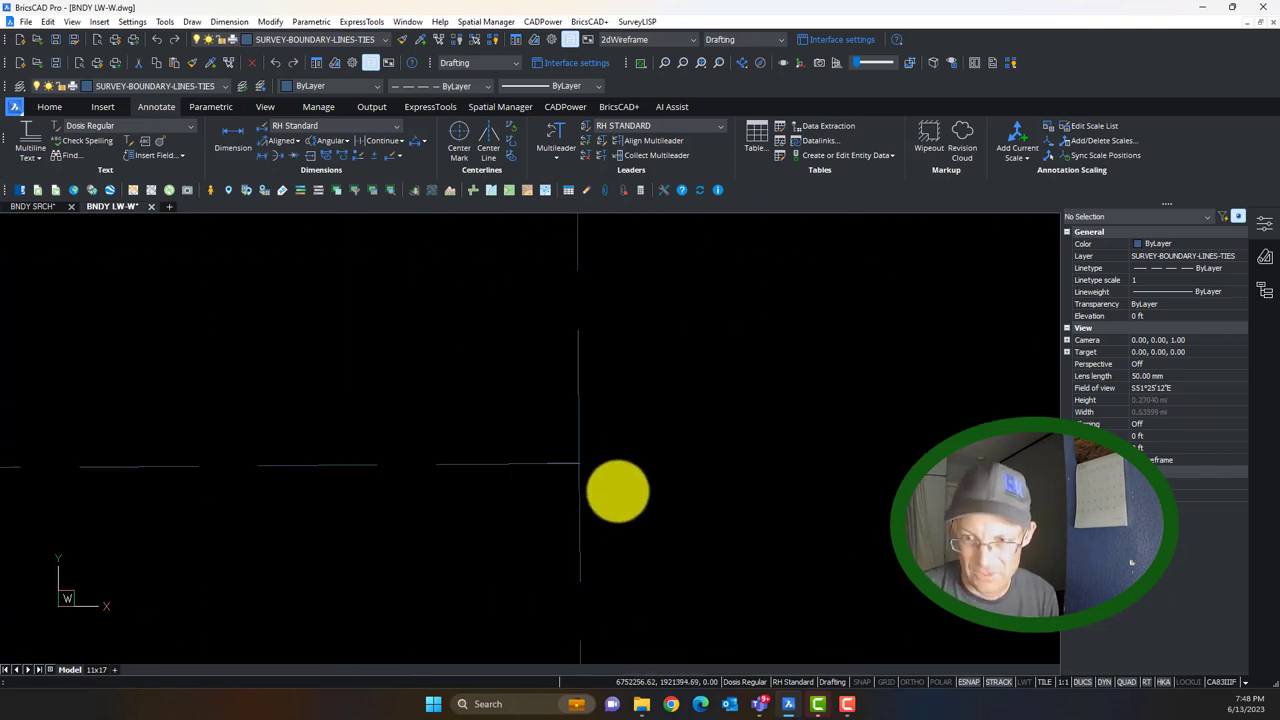
Trim the pasted tie line where it overruns the vertical tie line along Bradshaw Road.
left_click(656, 413)
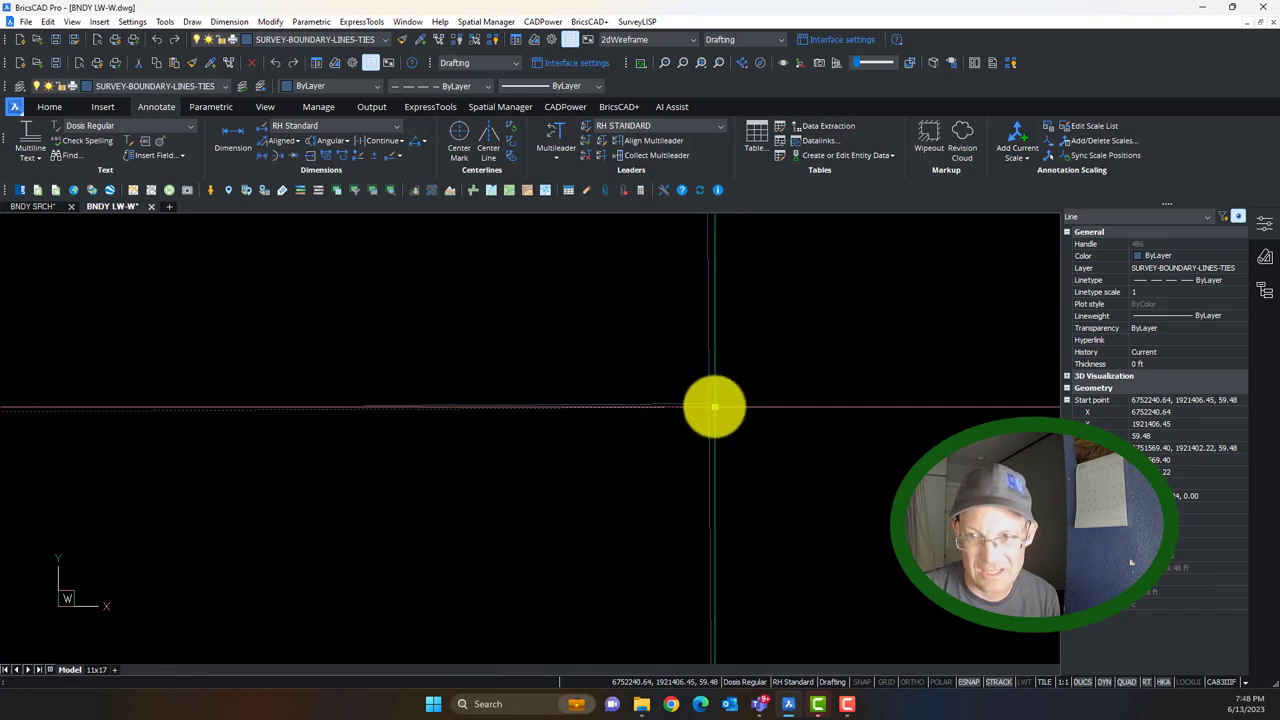
key("Escape")
type("tr")
key("Return")
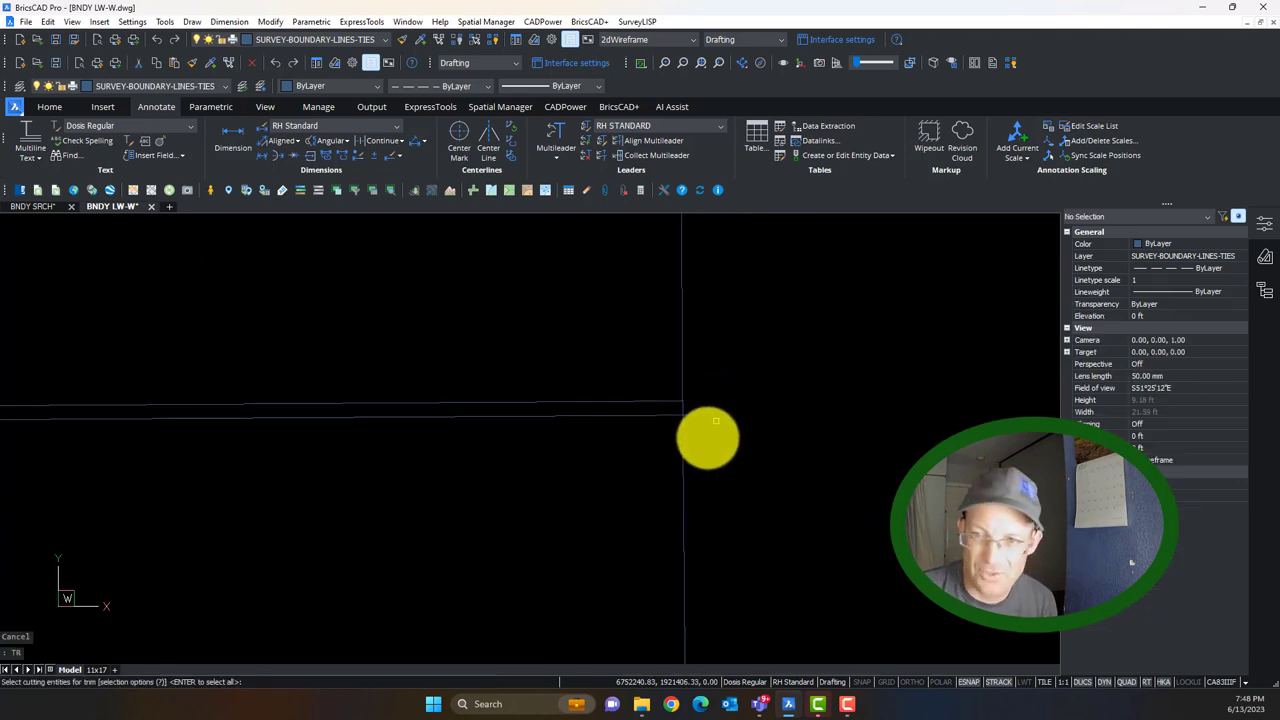
left_click_drag(671, 437, 676, 440)
left_click(645, 463)
key("Return")
left_click(713, 431)
left_click(692, 402)
key("Escape")
Delete the short upper tie segment ending at the vertical Bradshaw Road tie line, checking it against point 508 in BNDY SRCH.
left_click(671, 400)
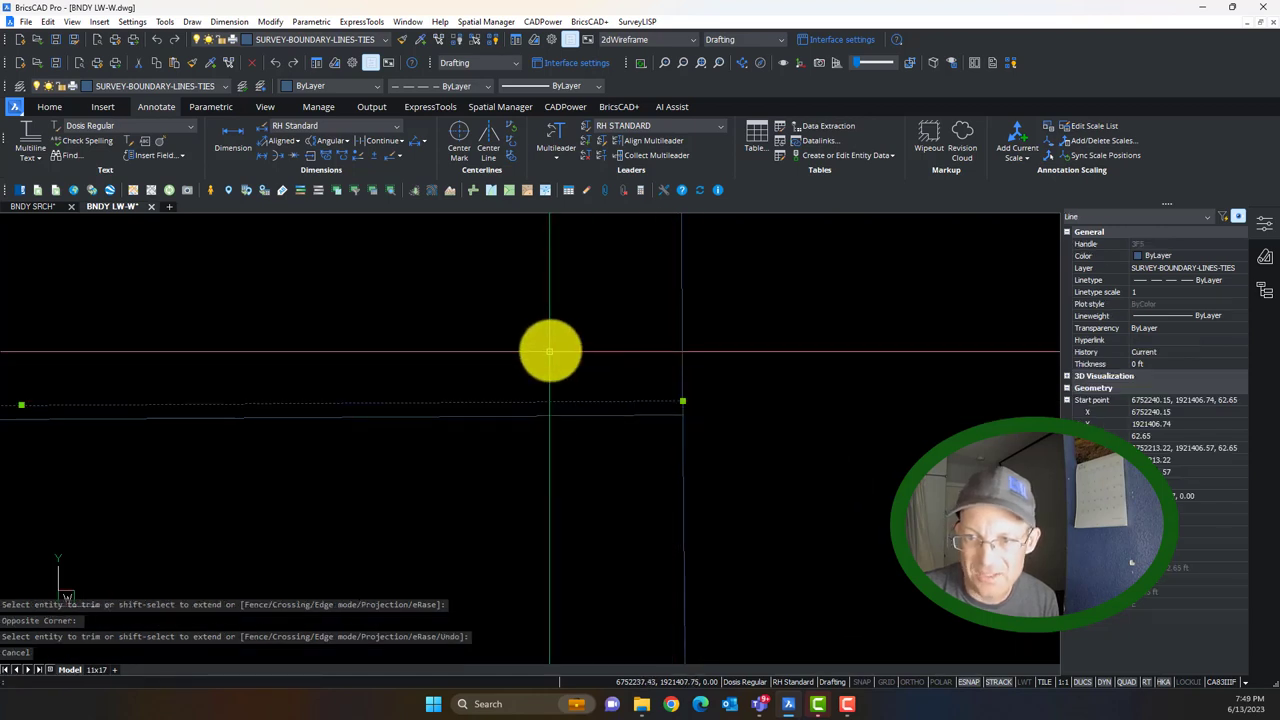
scroll(555, 358, "down", 2)
middle_click_drag(340, 349, 578, 357)
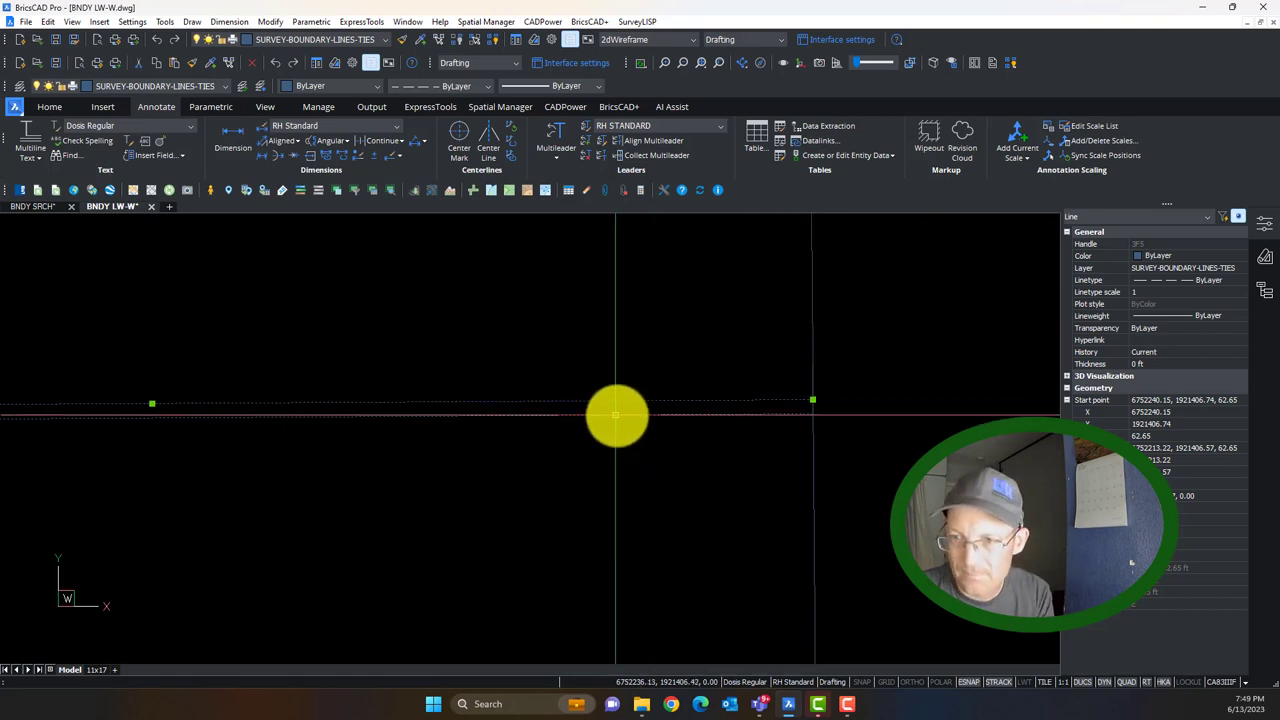
scroll(736, 374, "down", 5)
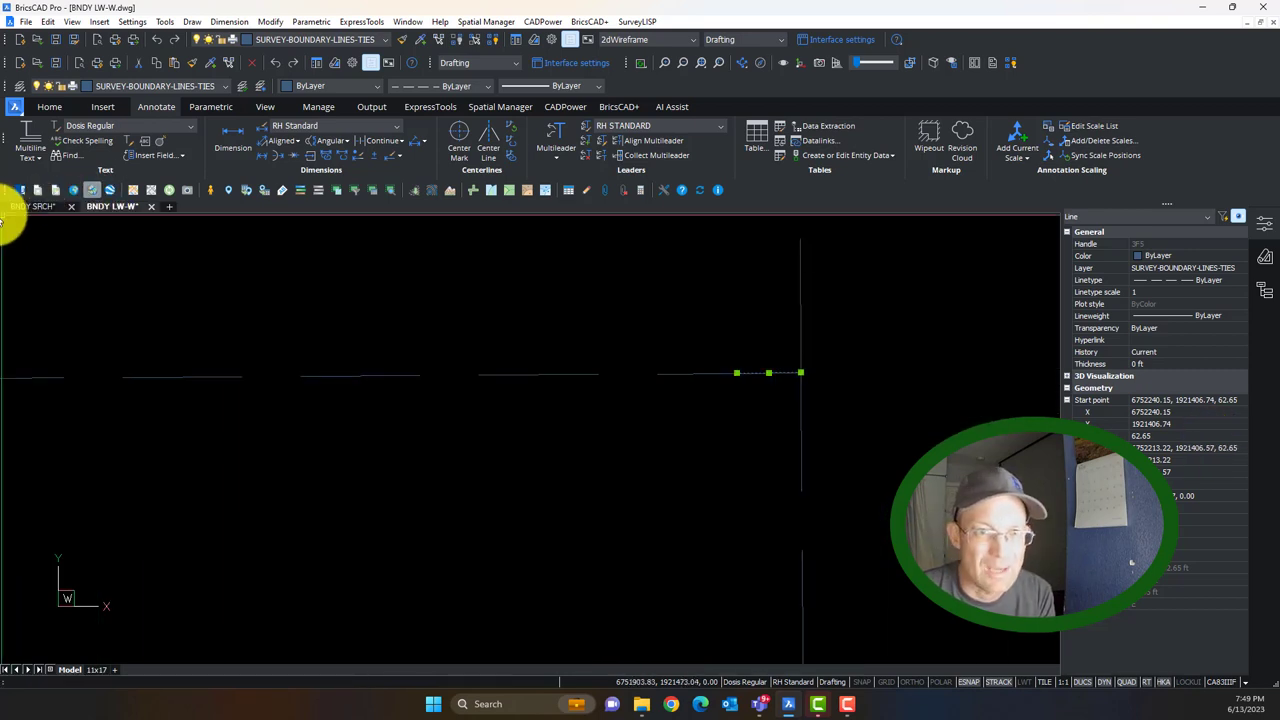
left_click(30, 206)
scroll(657, 471, "up", 5)
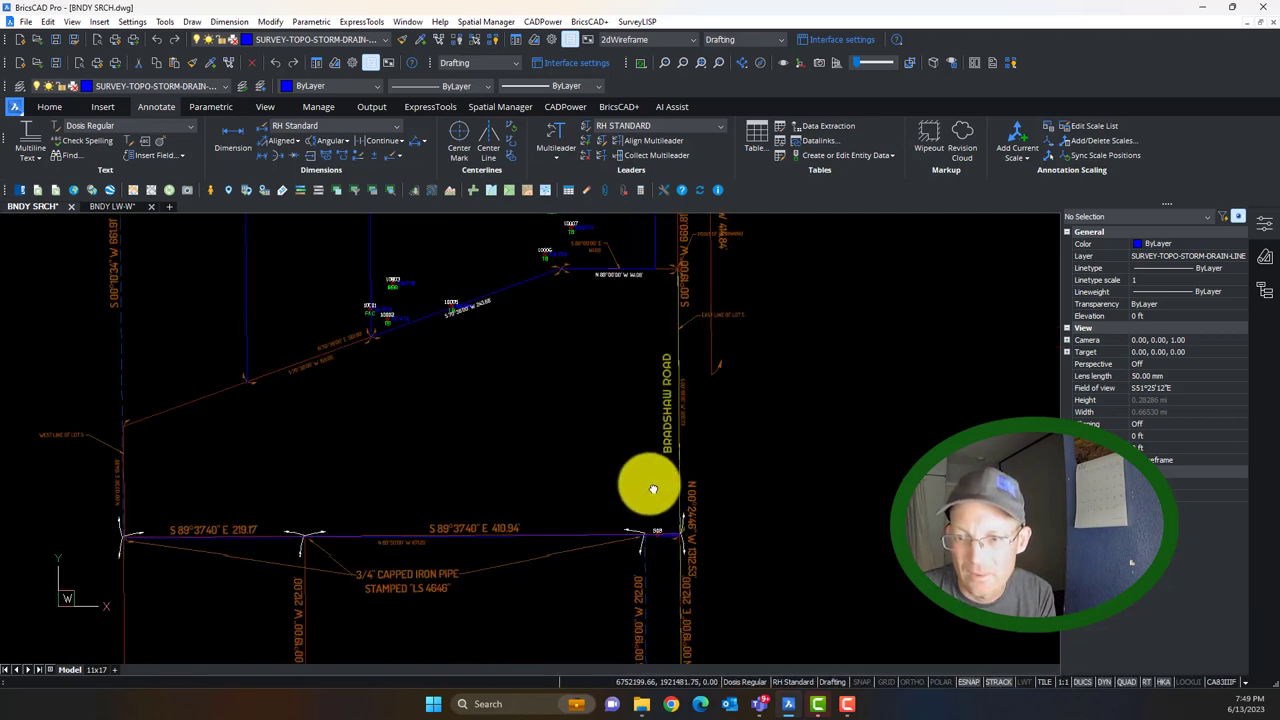
scroll(653, 480, "up", 5)
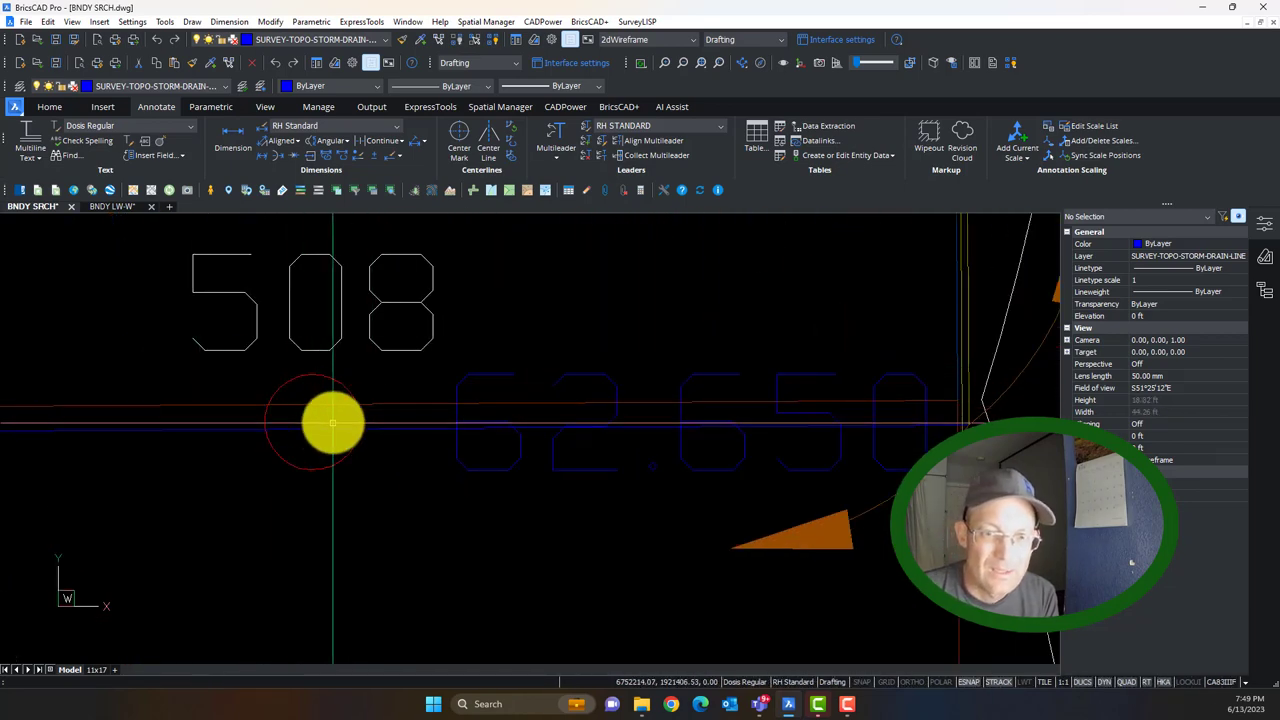
scroll(317, 424, "down", 5)
left_click(104, 207)
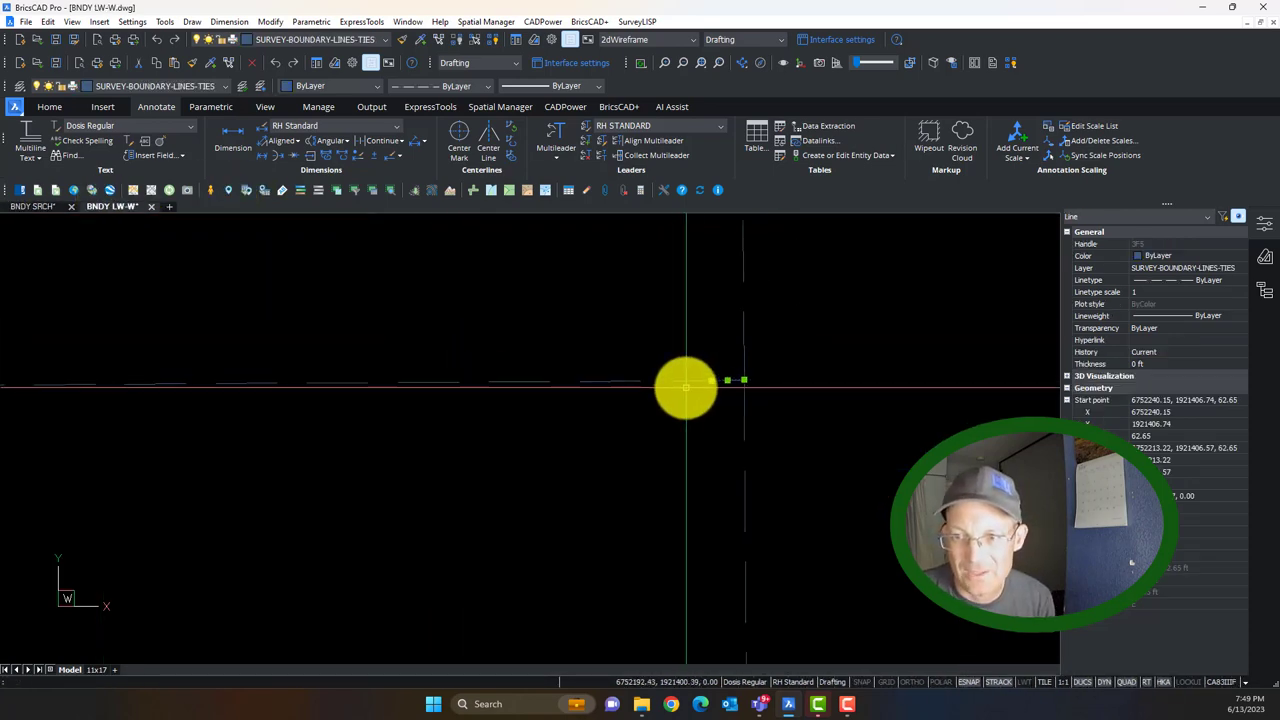
key("Delete")
scroll(700, 425, "down", 3)
left_click(728, 413)
scroll(674, 360, "down", 5)
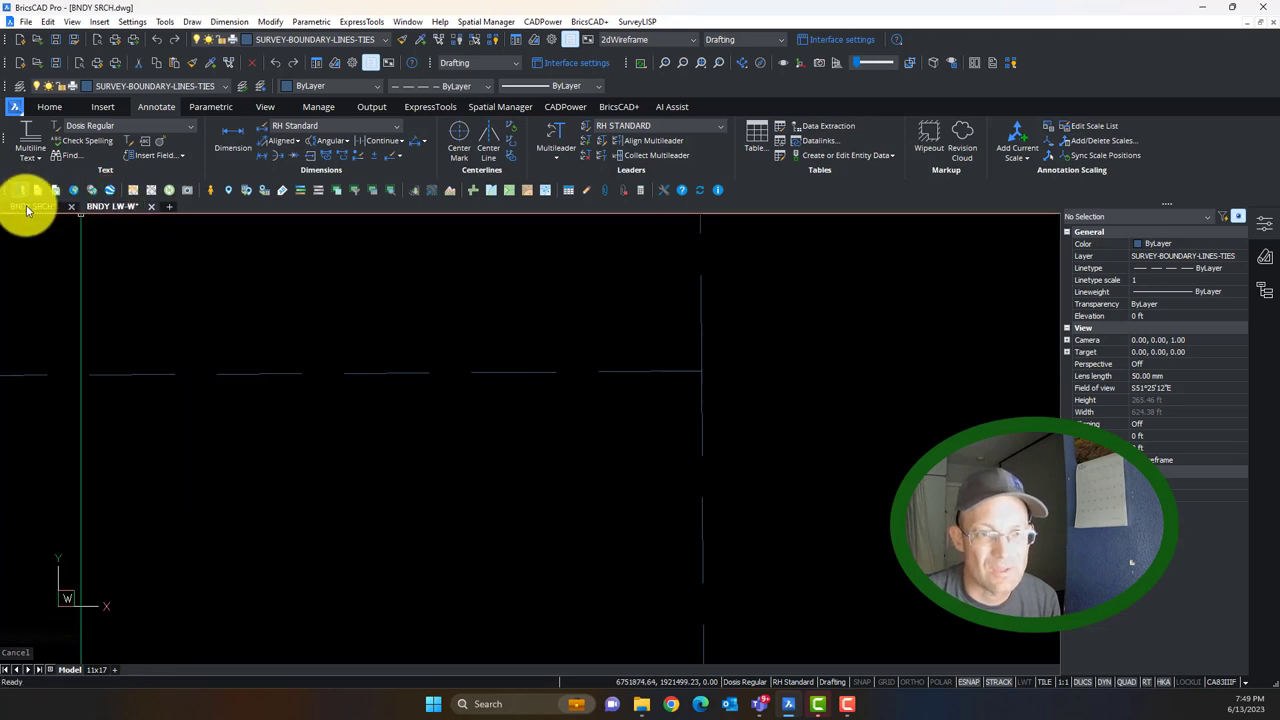
Examine in BNDY SRCH where the centre of point 508 falls relative to the red and blue lines near Bradshaw Road.
key("ctrl+Tab")
scroll(423, 443, "up", 5)
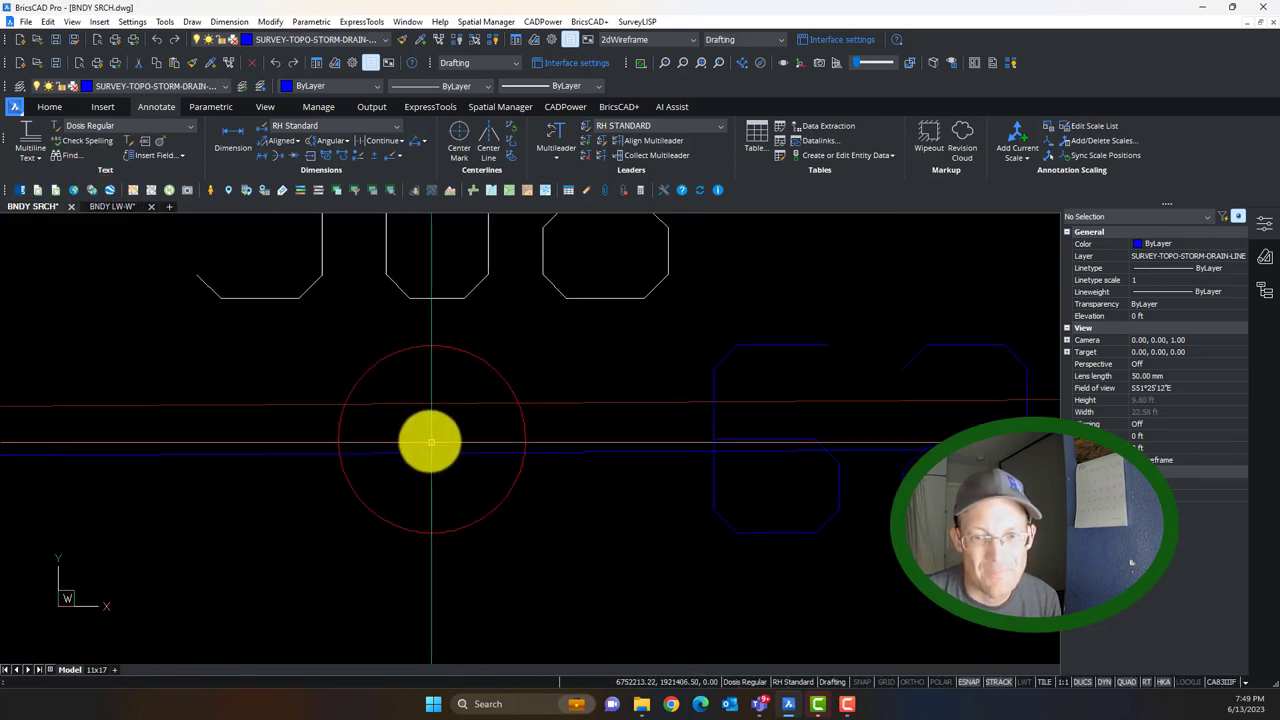
scroll(431, 430, "up", 4)
scroll(434, 409, "down", 3)
middle_click_drag(434, 417, 400, 362)
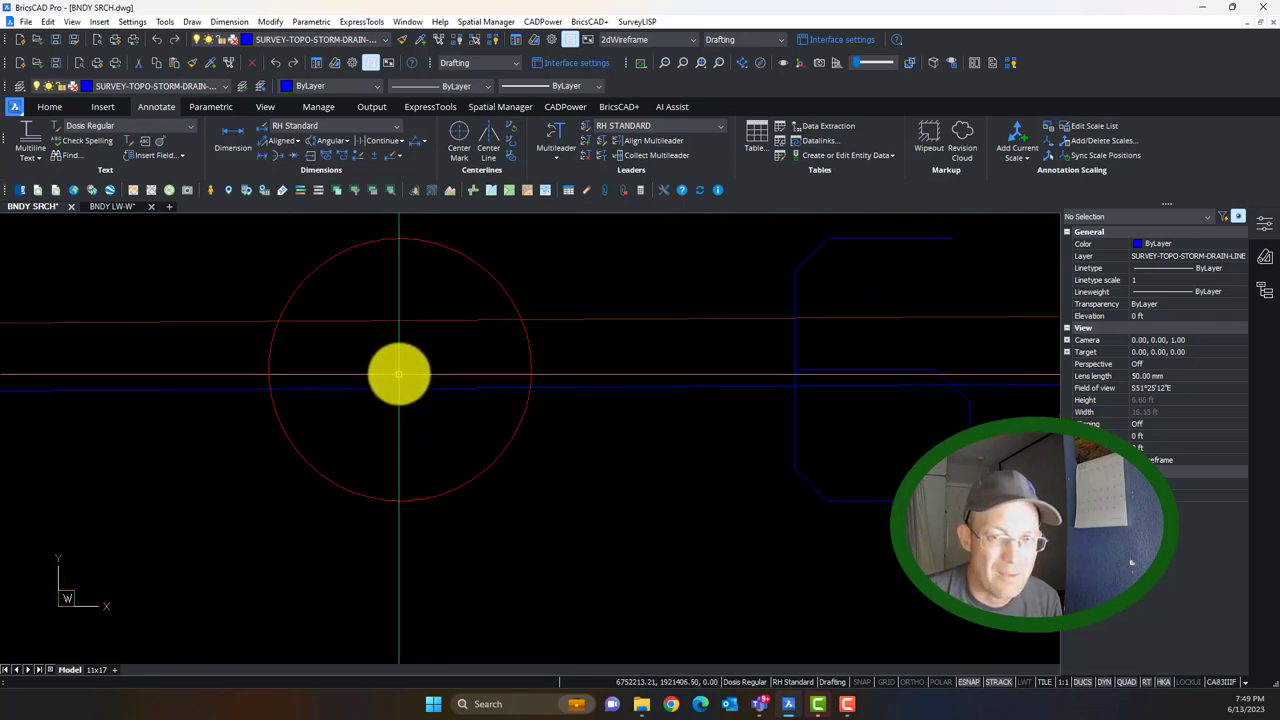
scroll(399, 390, "down", 2)
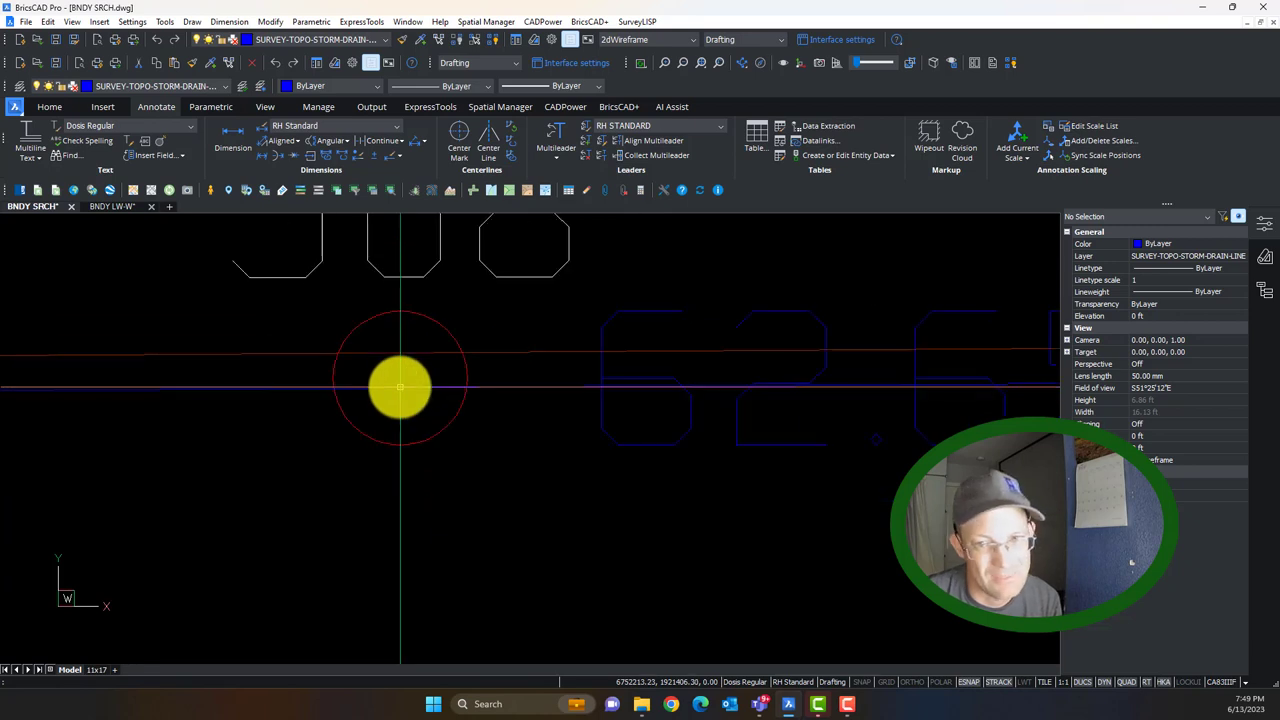
scroll(397, 345, "up", 3)
mouse_move(410, 369)
middle_mouse_down()
mouse_move(409, 480)
mouse_move(416, 447)
middle_mouse_up()
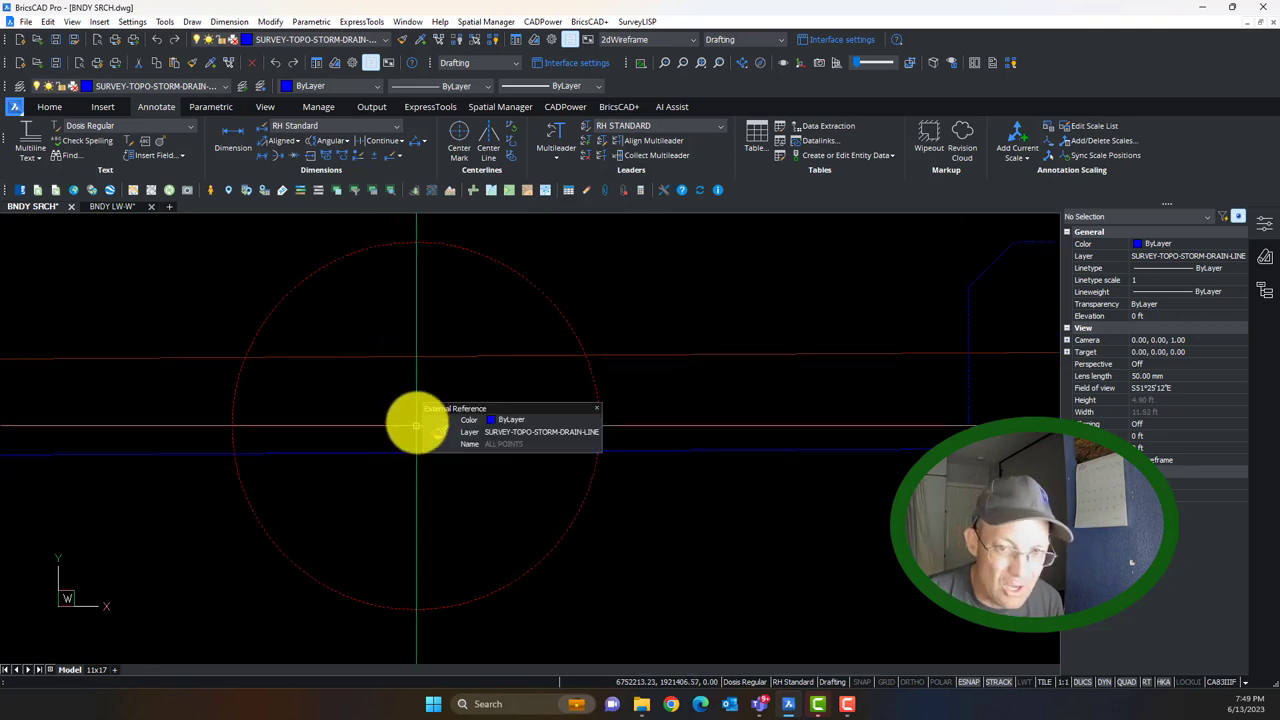
scroll(416, 447, "down", 3)
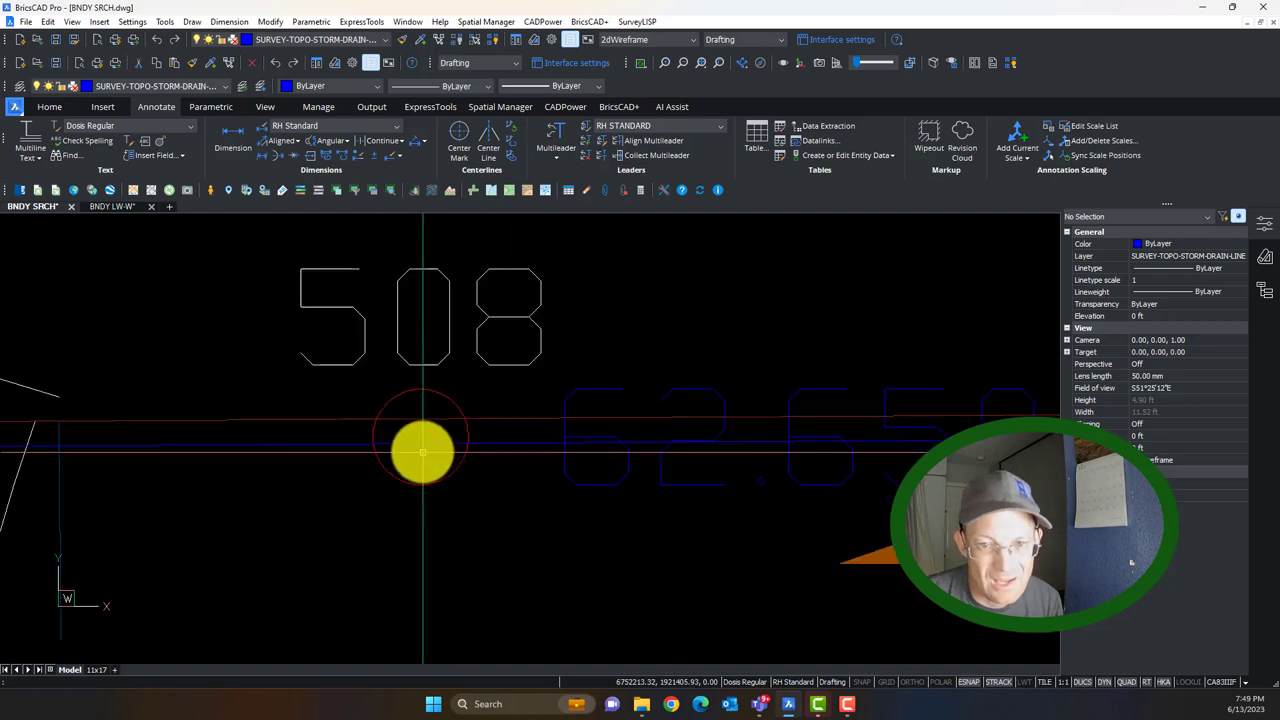
scroll(420, 451, "up", 3)
scroll(415, 416, "down", 3)
scroll(414, 414, "up", 5)
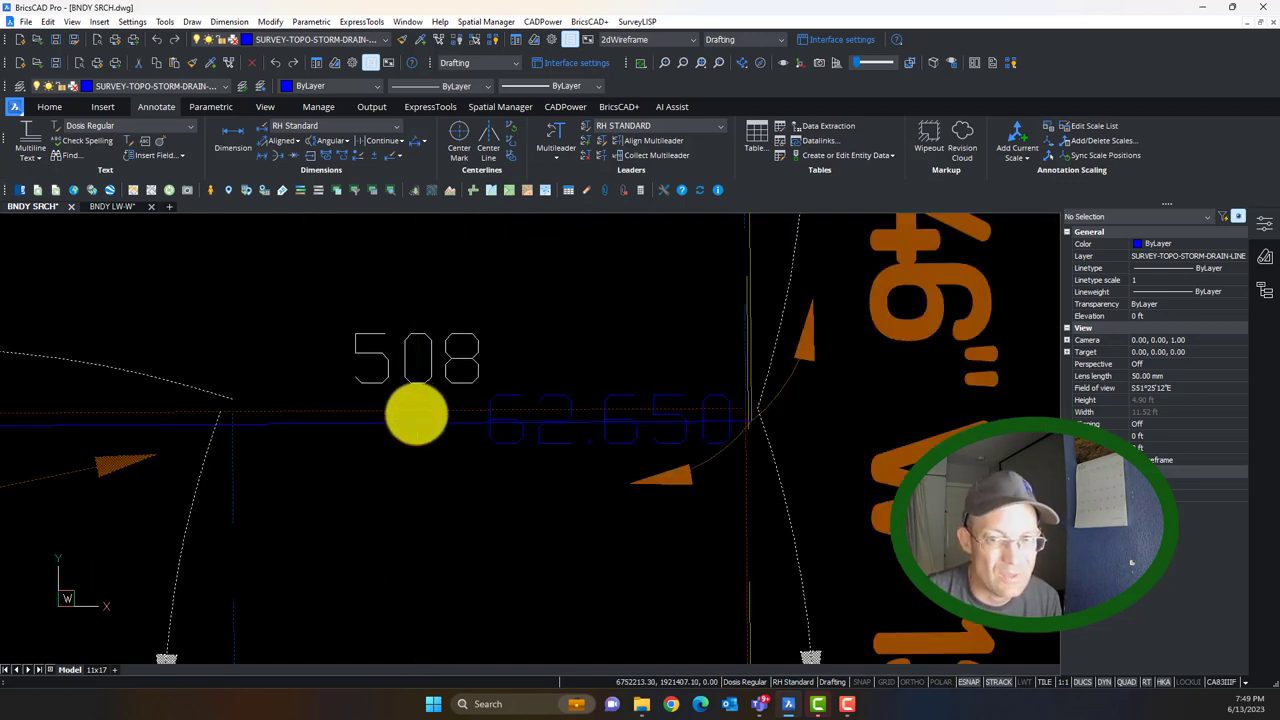
scroll(418, 410, "down", 4)
mouse_move(377, 429)
middle_mouse_down()
mouse_move(531, 431)
mouse_move(643, 452)
middle_mouse_up()
Switch to BNDY LW-W and inspect the short tick on the south tie line and the overall tie layout around the parcels.
left_click(124, 203)
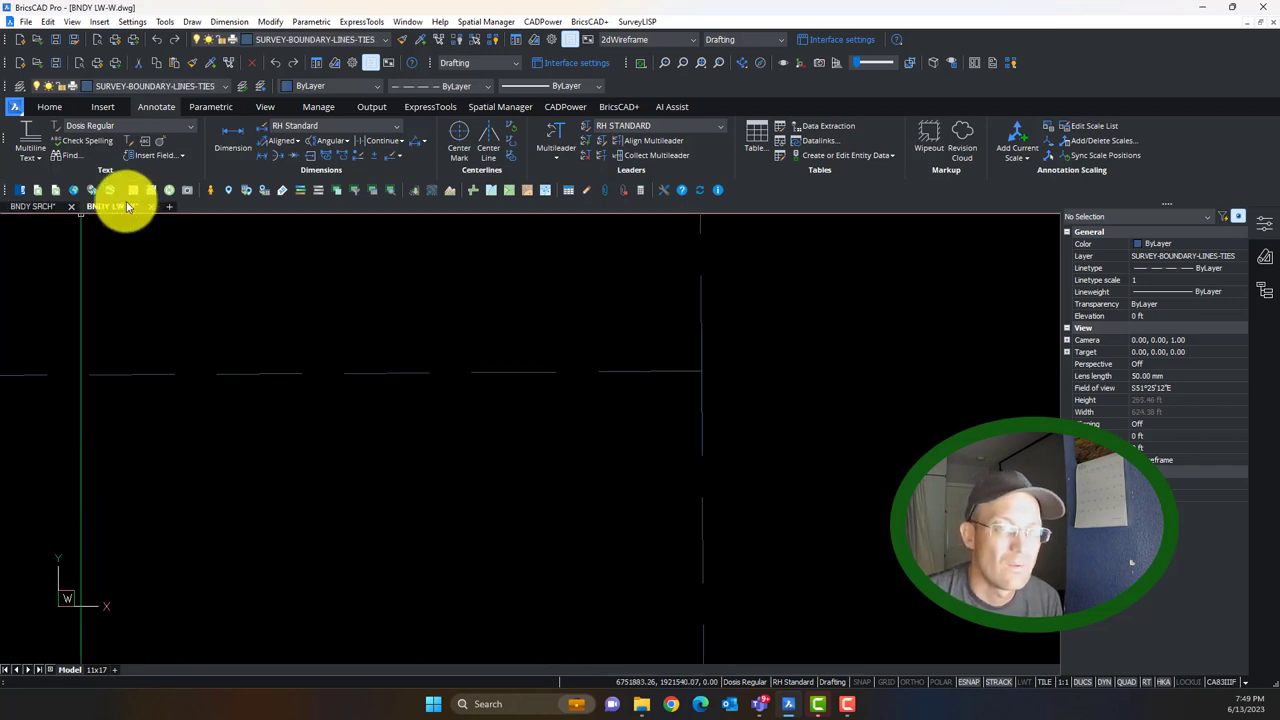
scroll(349, 399, "down", 5)
scroll(320, 366, "up", 3)
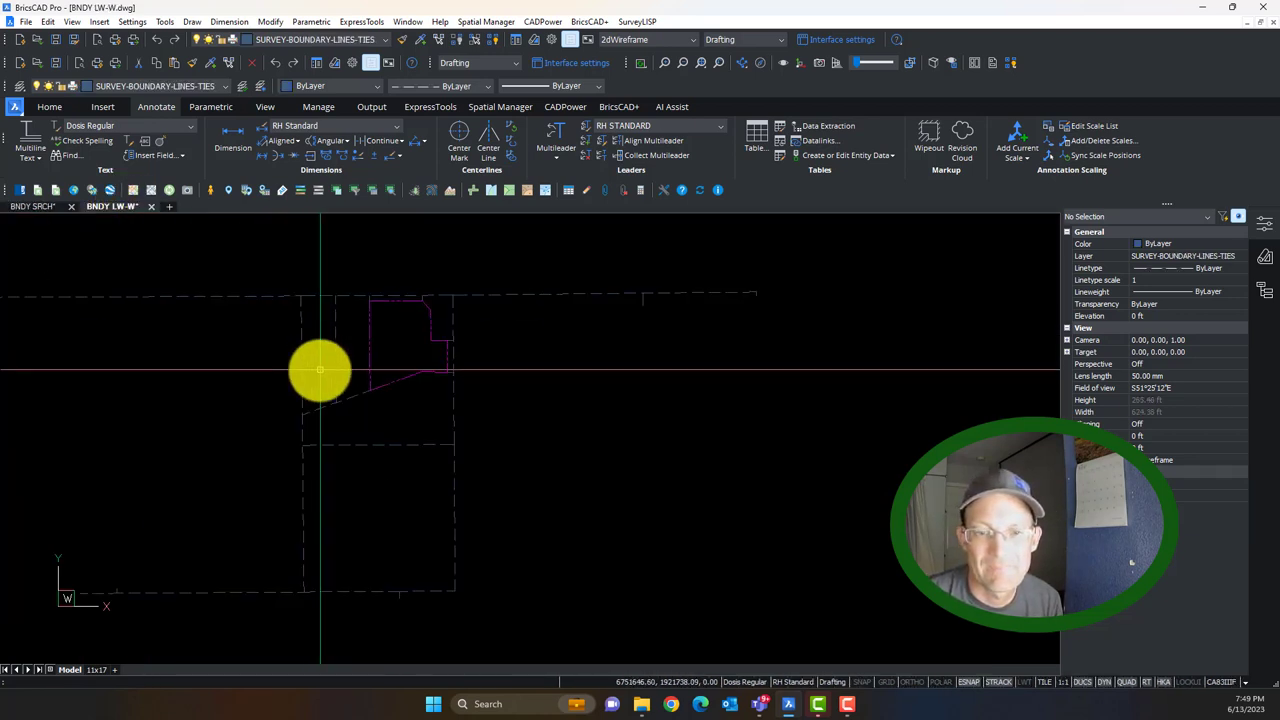
middle_click_drag(320, 366, 573, 330)
scroll(652, 522, "up", 3)
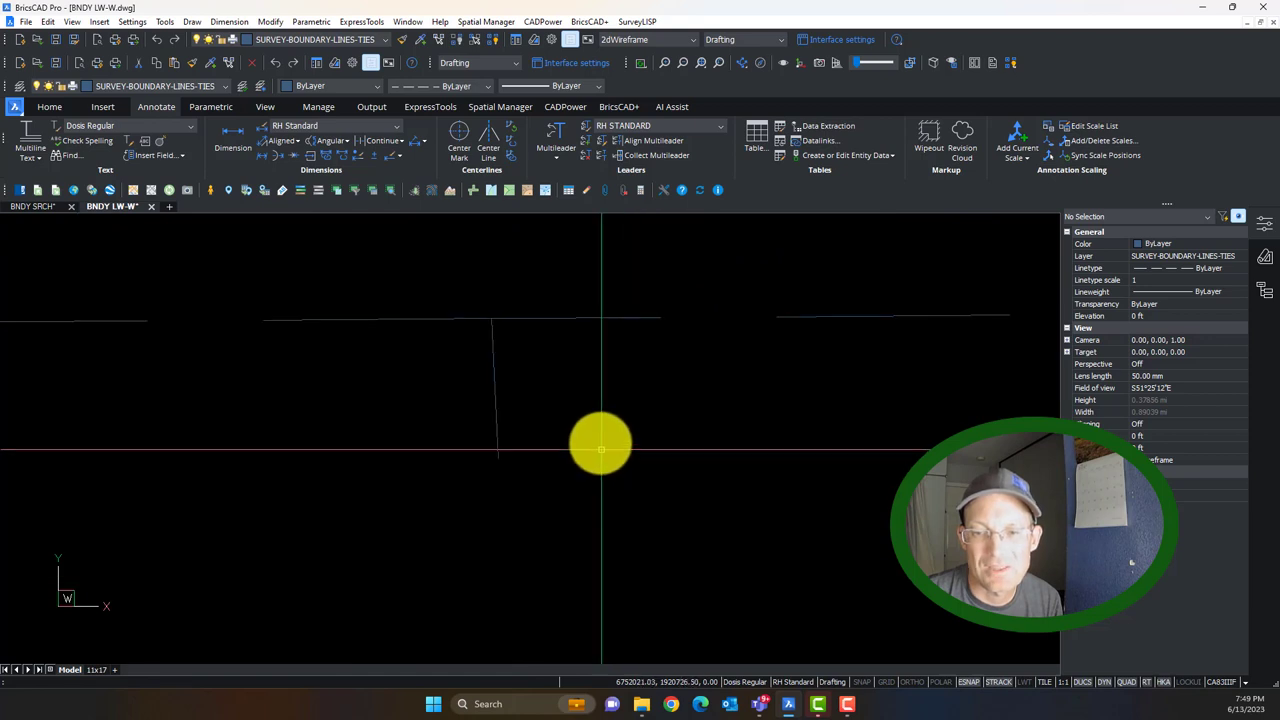
scroll(497, 456, "down", 3)
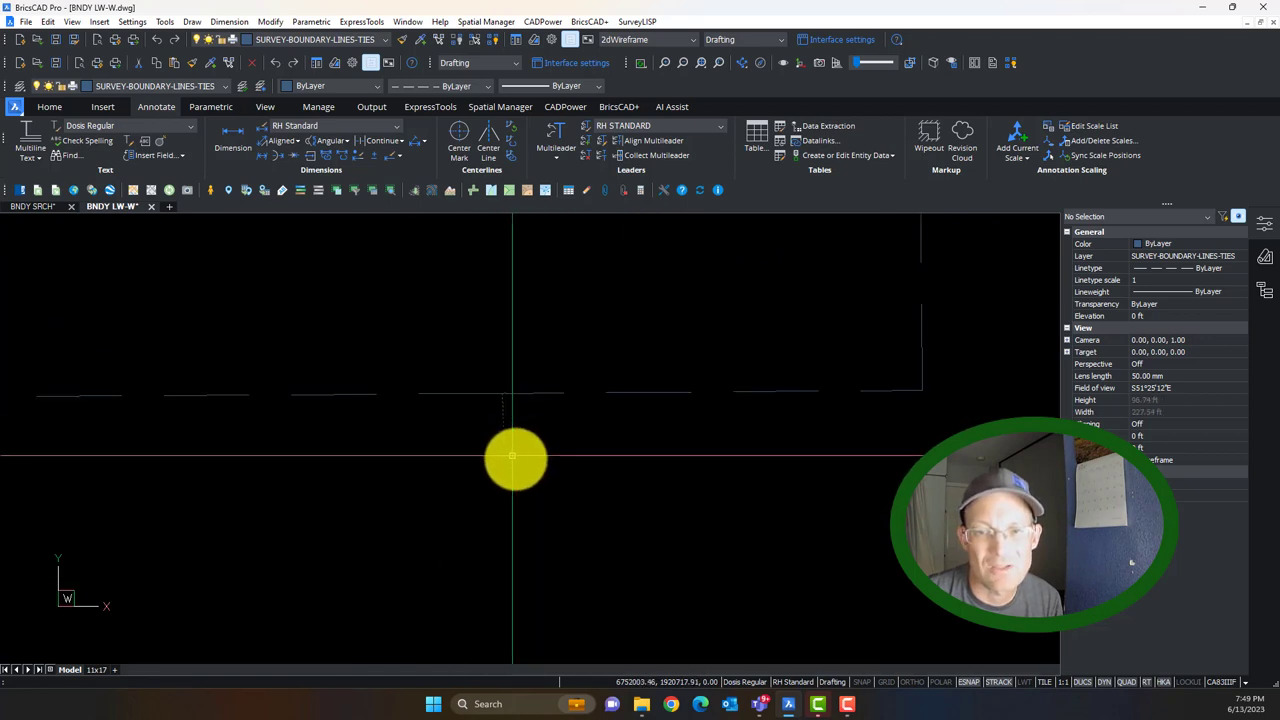
scroll(489, 455, "down", 2)
middle_click_drag(527, 340, 517, 523)
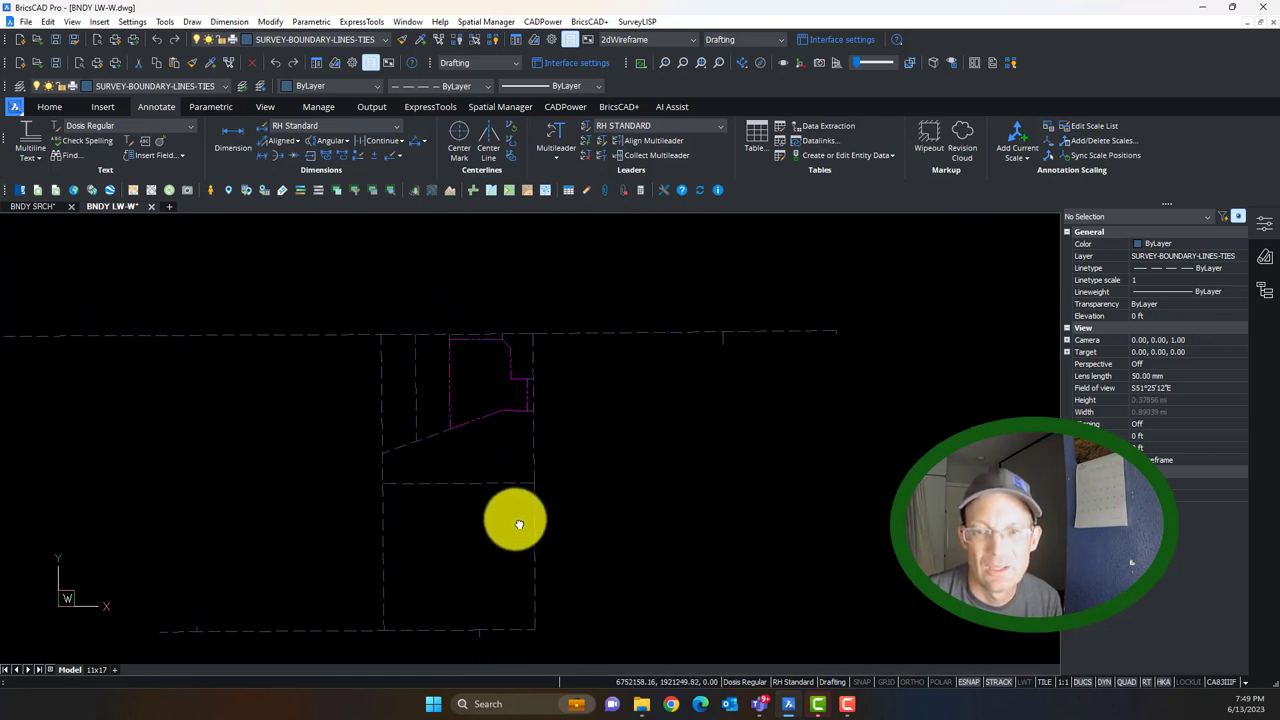
scroll(519, 508, "up", 1)
scroll(524, 510, "up", 3)
scroll(494, 455, "down", 2)
scroll(500, 465, "down", 5)
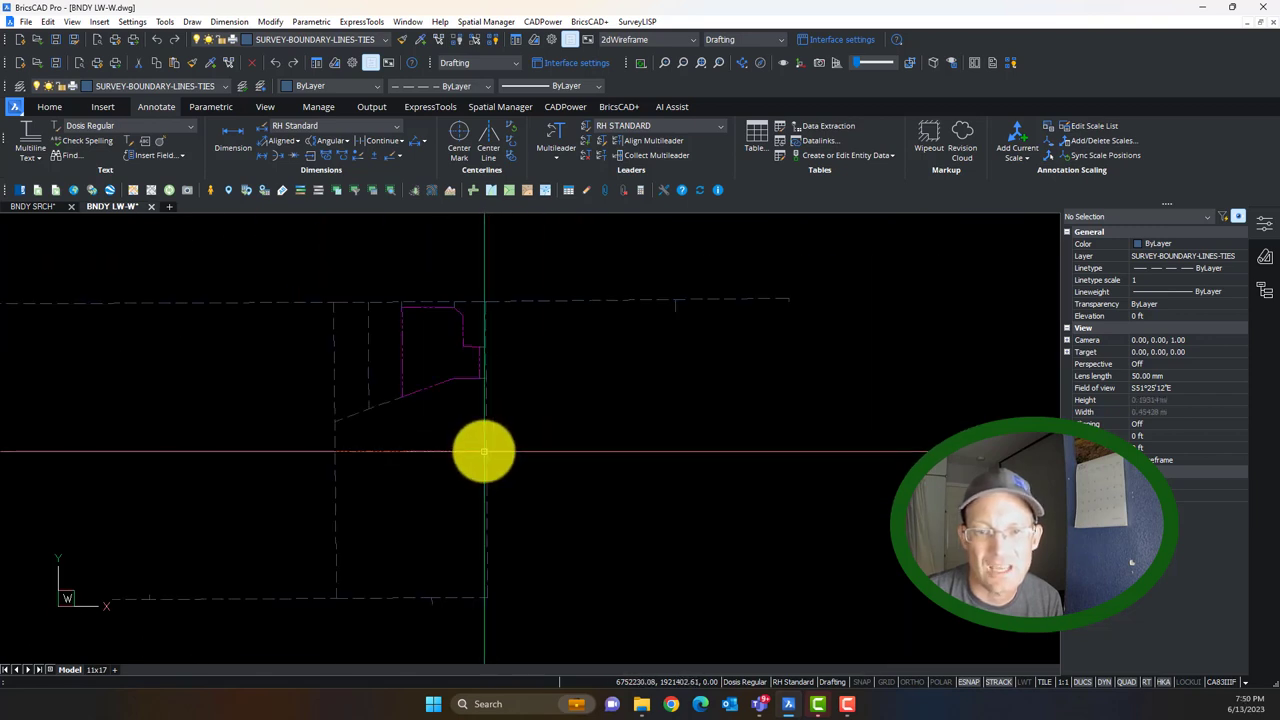
middle_click_drag(589, 416, 660, 398)
middle_click_drag(389, 397, 564, 402)
scroll(494, 391, "down", 2)
scroll(689, 452, "up", 1)
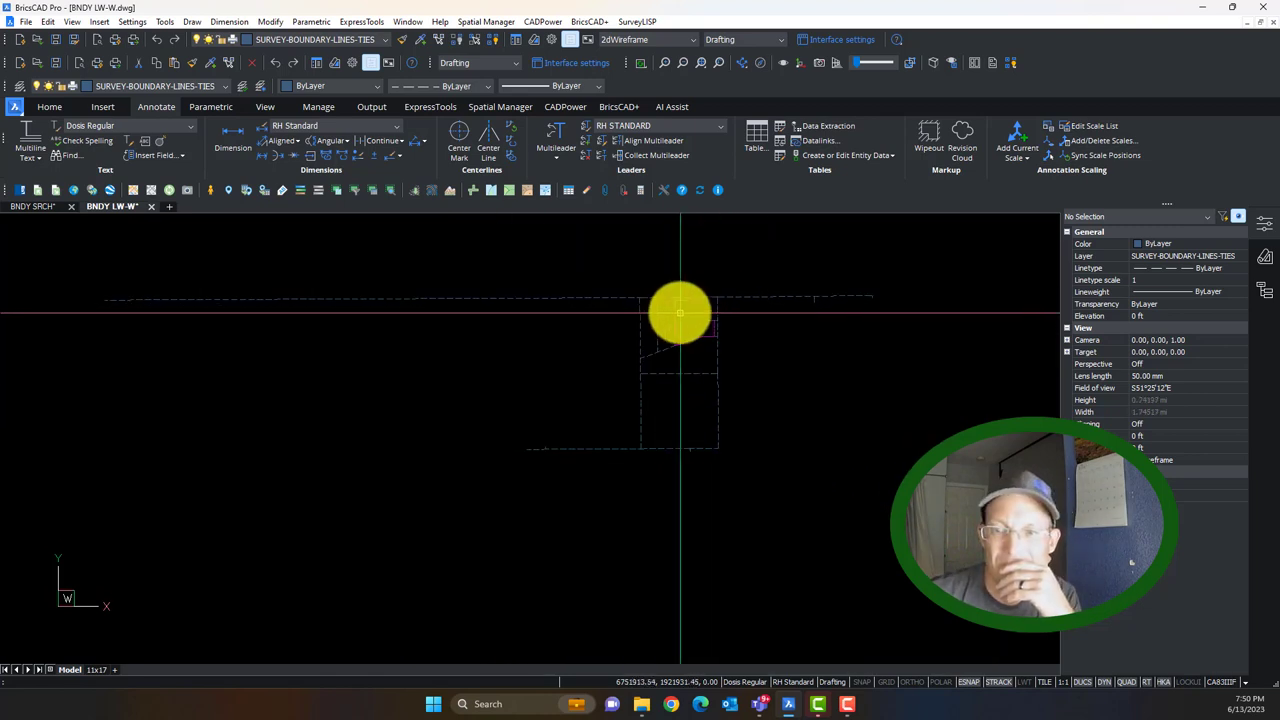
Move the west and middle segments of the north tie line and both vertical east segments to the SURVEY-BOUNDARY-LINES-PLSS-SECTION layer.
scroll(706, 279, "up", 4)
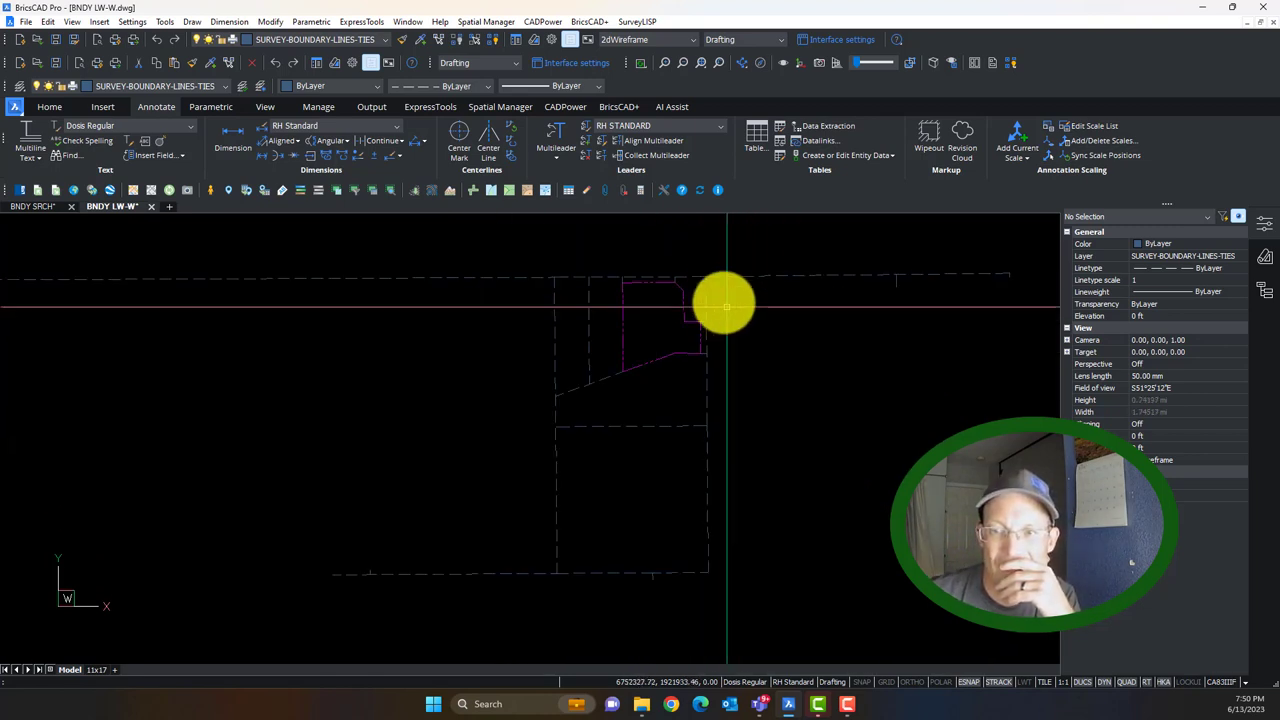
left_click(700, 292)
left_click(463, 263)
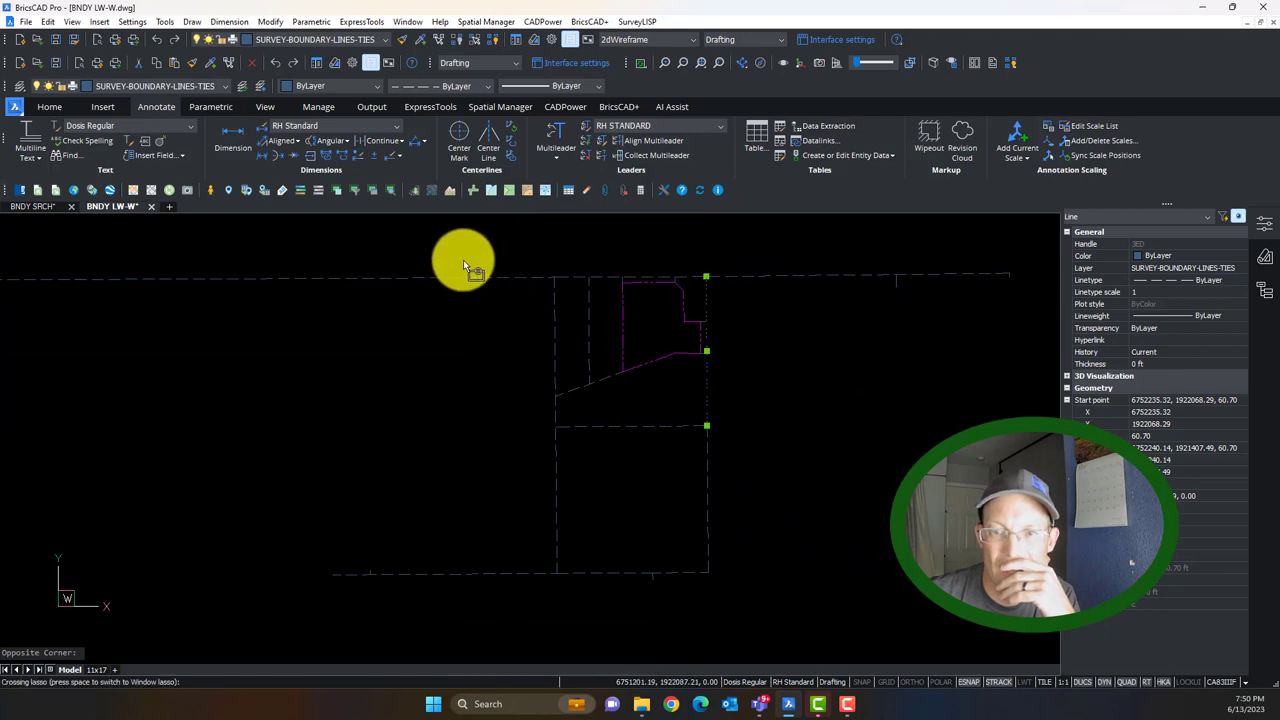
left_click(530, 278)
left_click(549, 277)
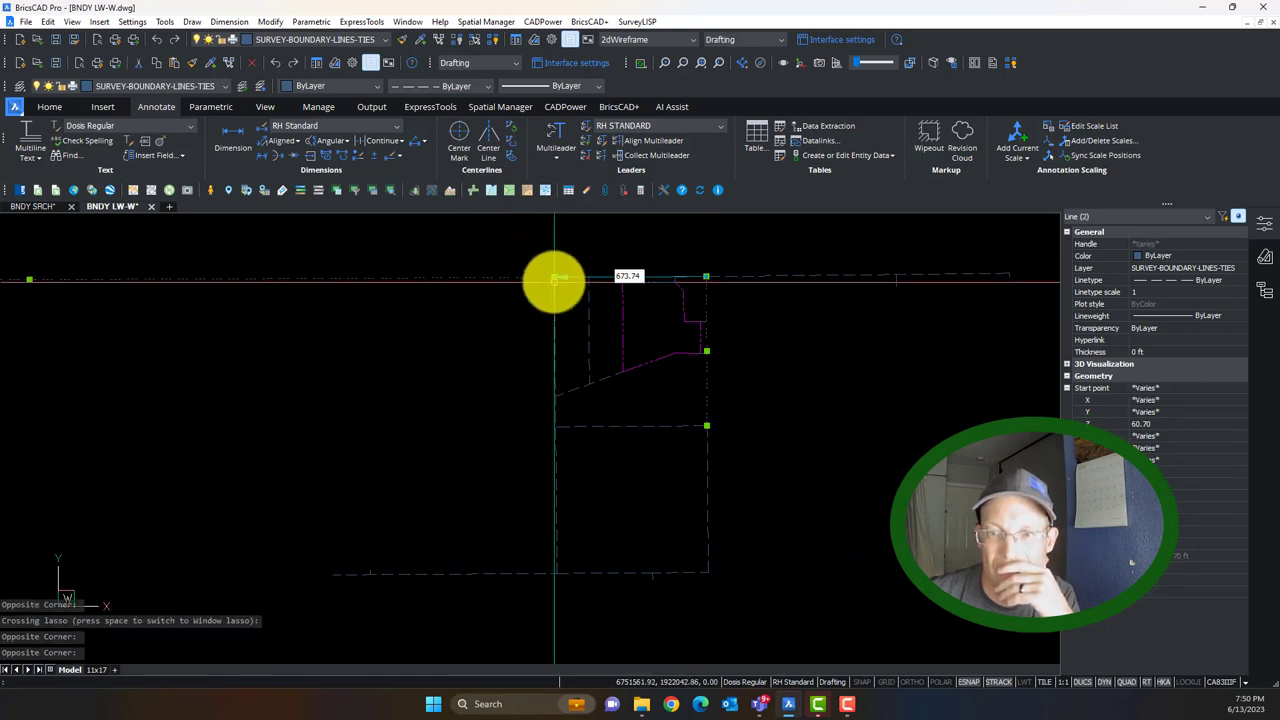
scroll(725, 293, "up", 3)
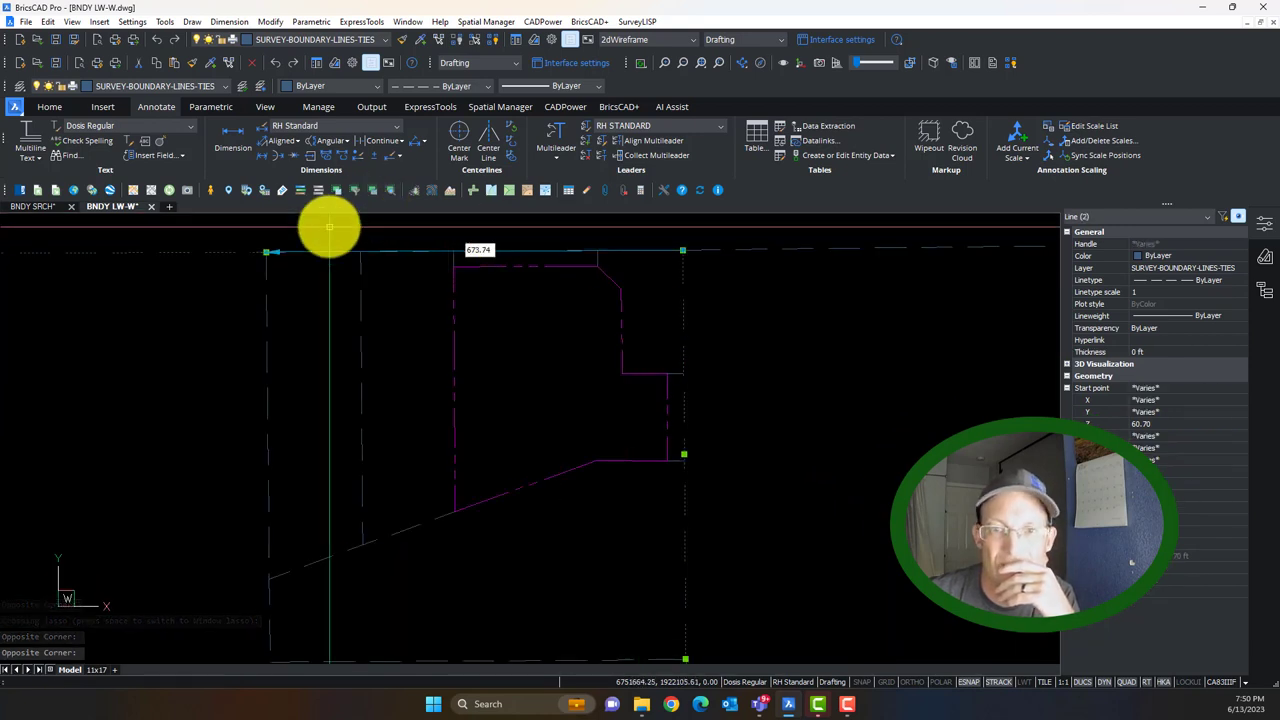
left_click(320, 280)
left_click(309, 222)
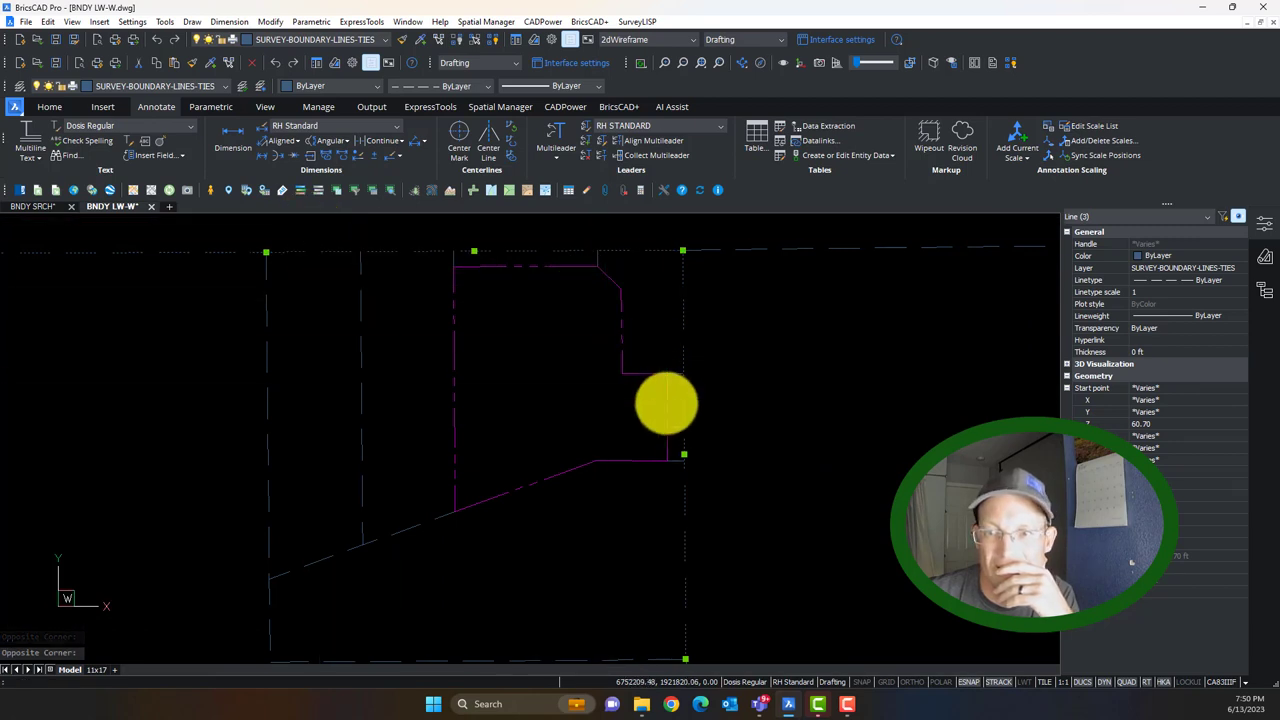
scroll(666, 403, "down", 3)
middle_click_drag(689, 563, 694, 451)
left_click_drag(694, 451, 655, 422)
left_click(648, 416)
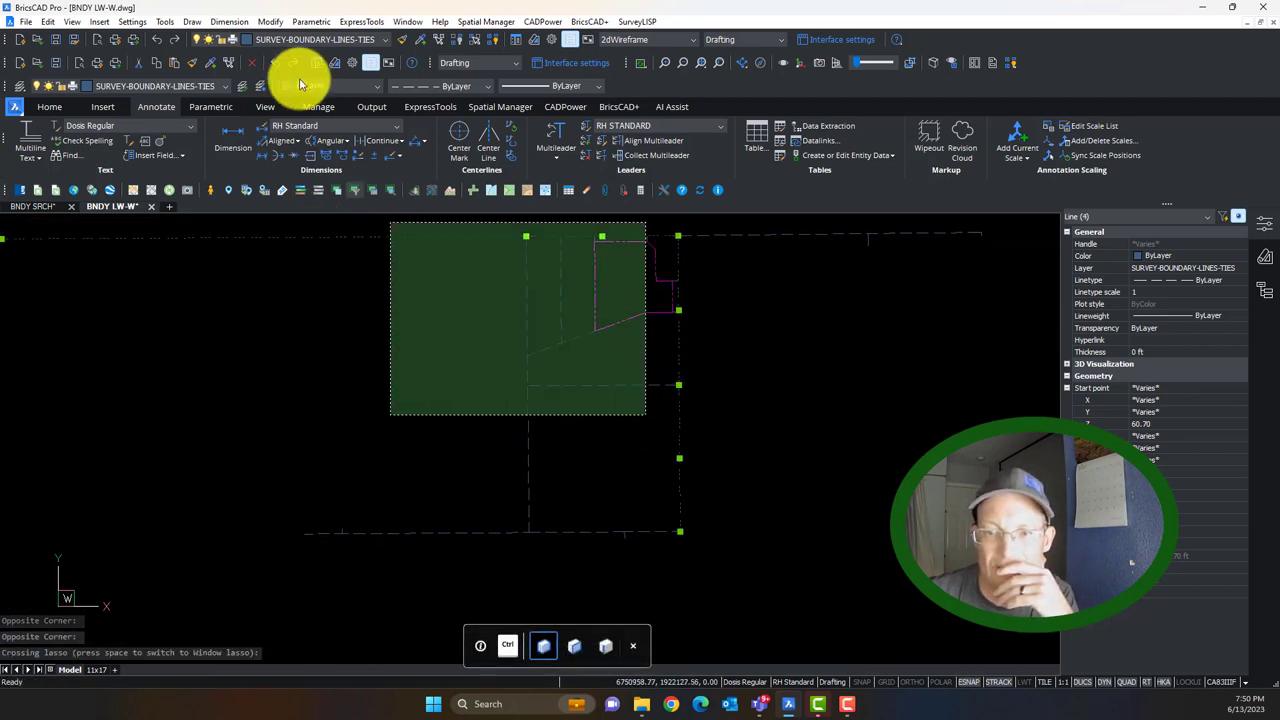
left_click(654, 433)
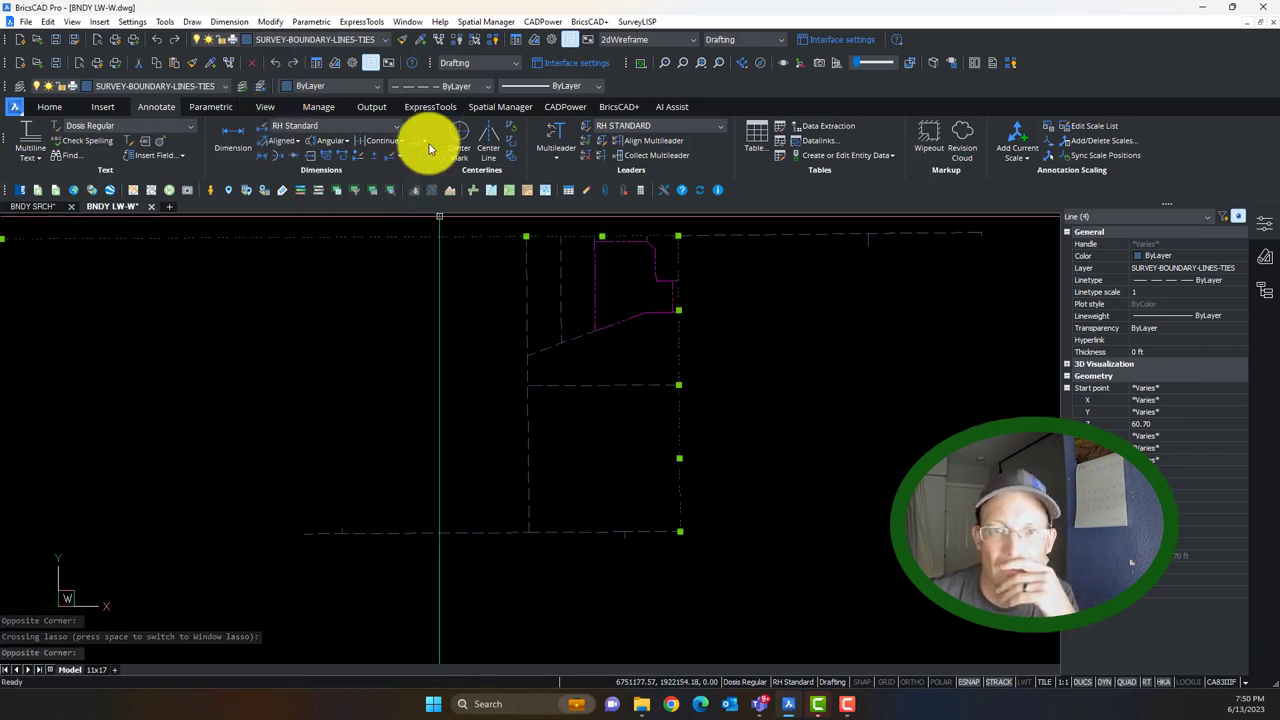
left_click(226, 88)
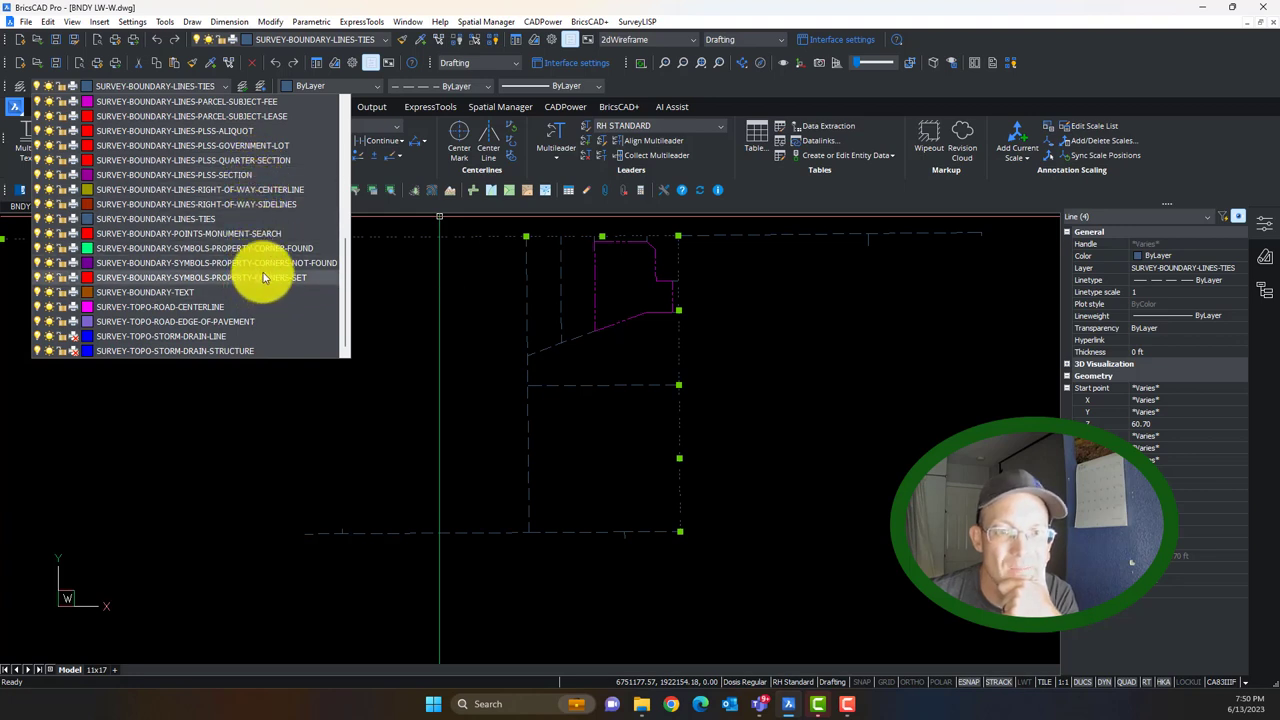
scroll(280, 192, "up", 1)
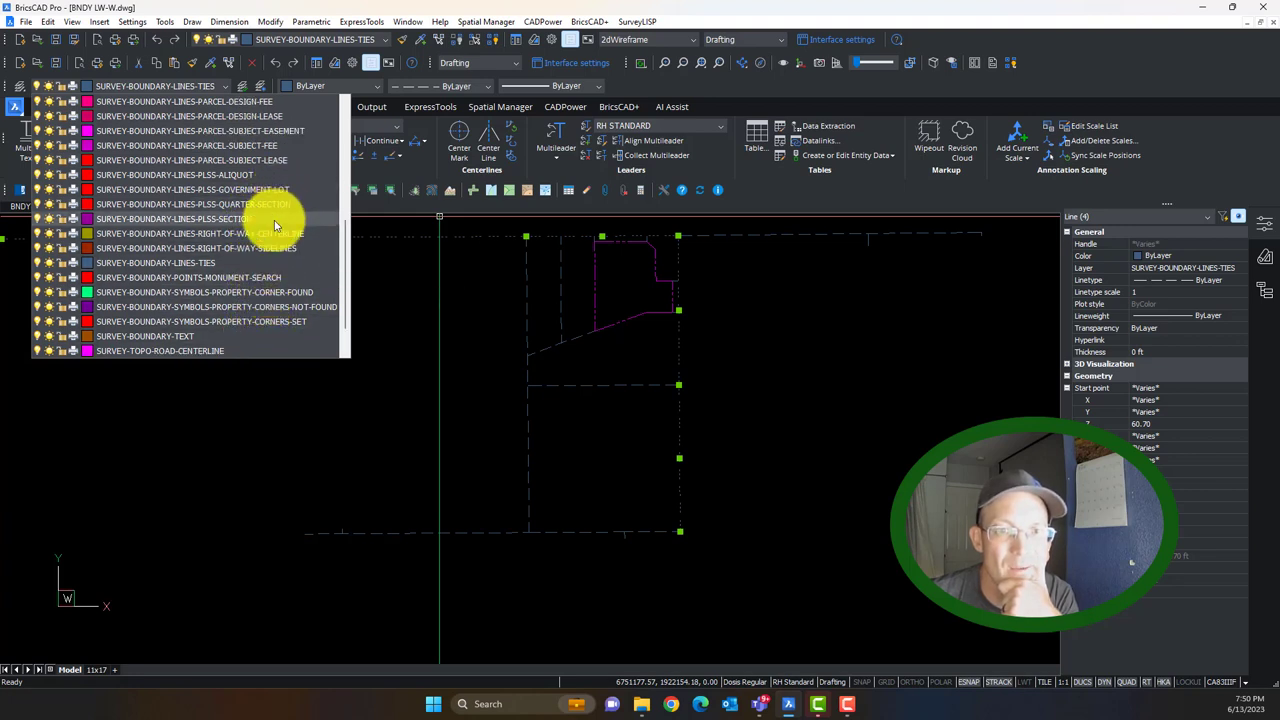
left_click(274, 219)
key("Escape")
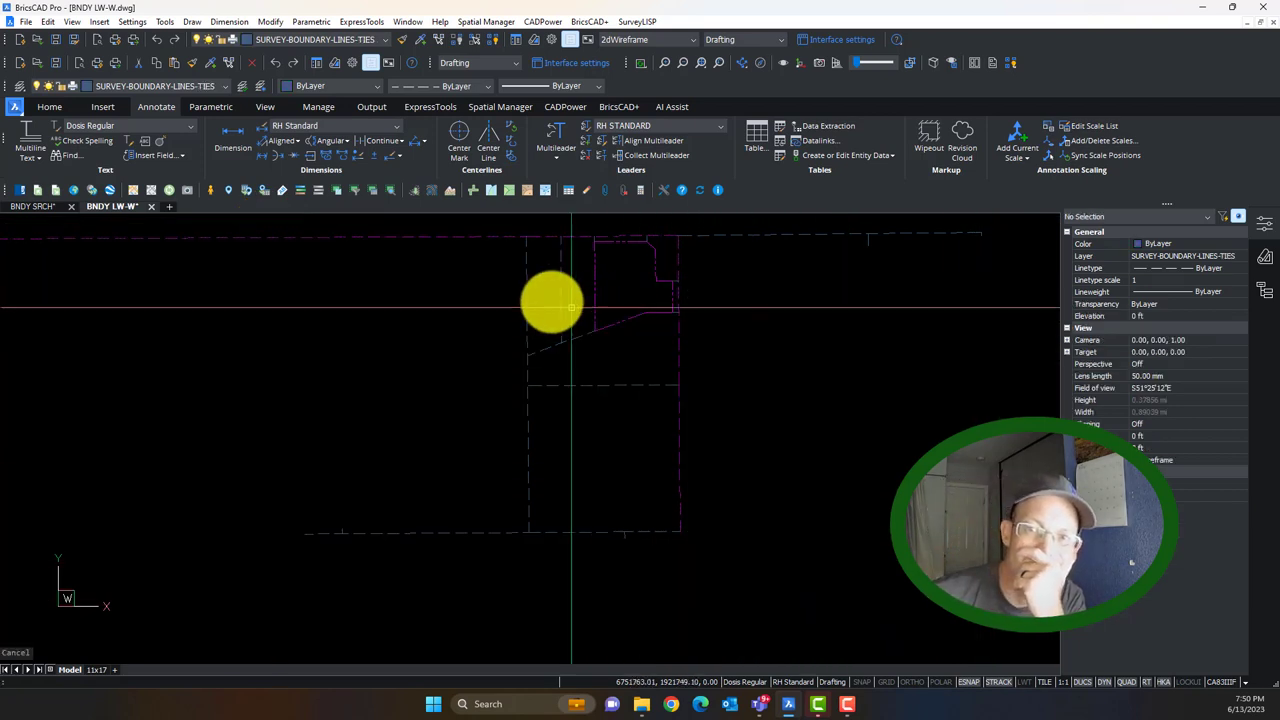
Review the section lines and the remaining tie lines around the subject parcel and the lower parcels.
scroll(568, 275, "up", 1)
middle_click_drag(473, 358, 537, 335)
scroll(519, 366, "down", 1)
scroll(640, 385, "down", 2)
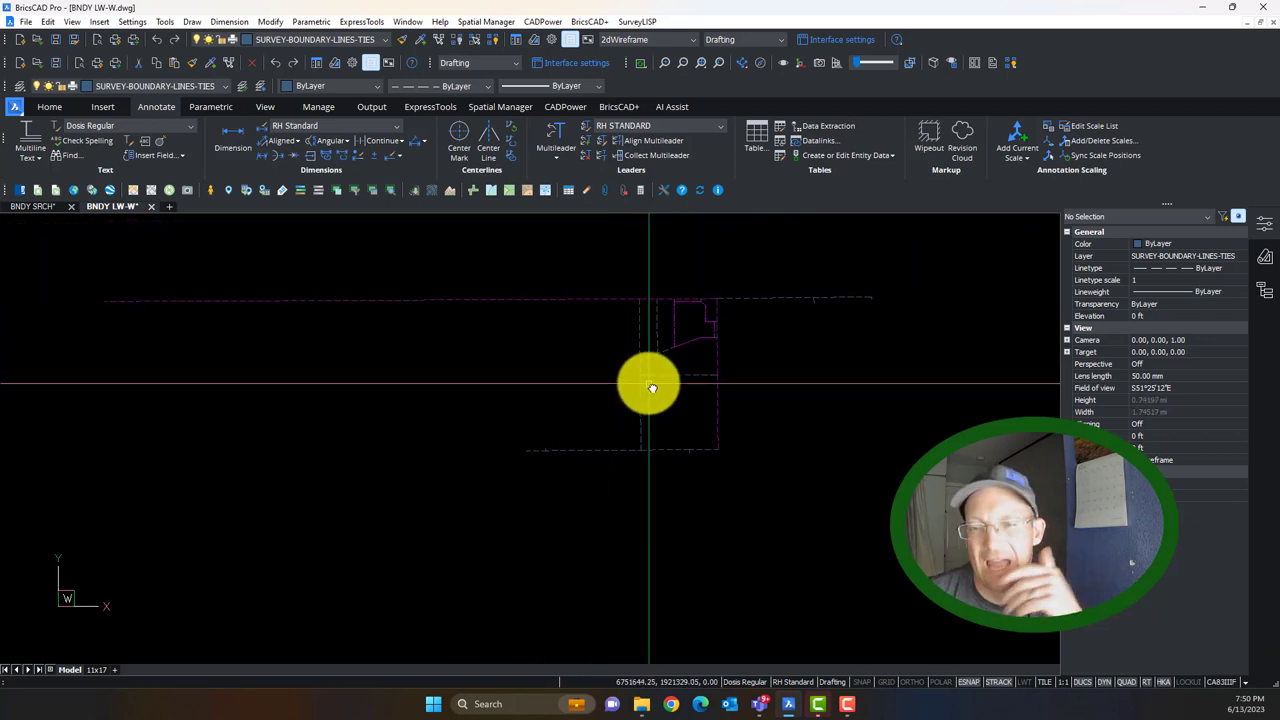
scroll(676, 386, "up", 1)
middle_click_drag(786, 425, 782, 407)
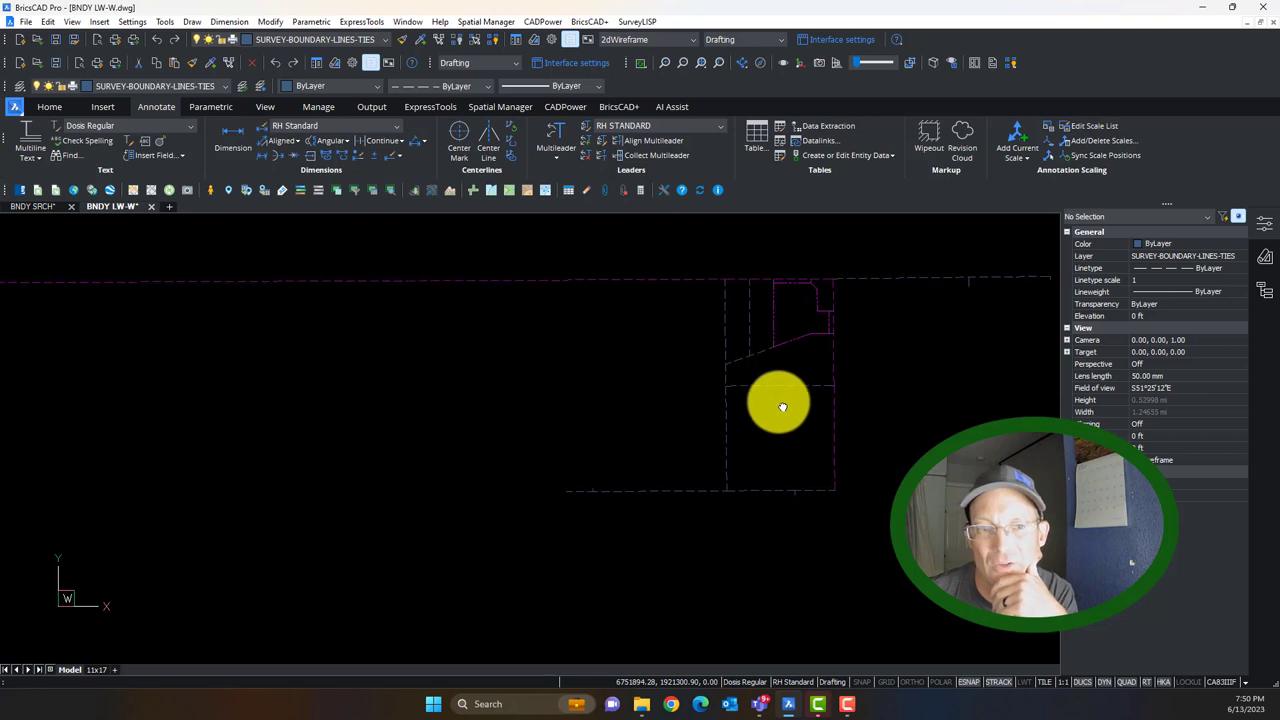
scroll(806, 392, "down", 1)
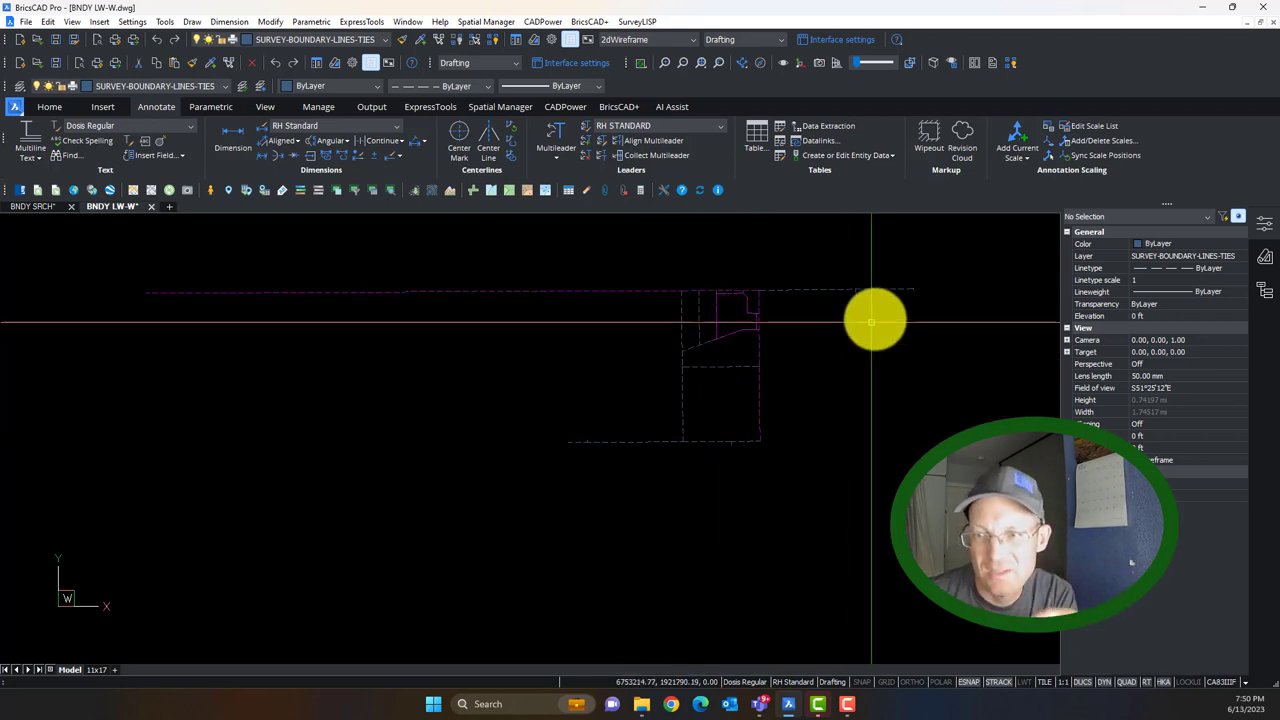
scroll(723, 337, "up", 3)
middle_click_drag(761, 412, 689, 409)
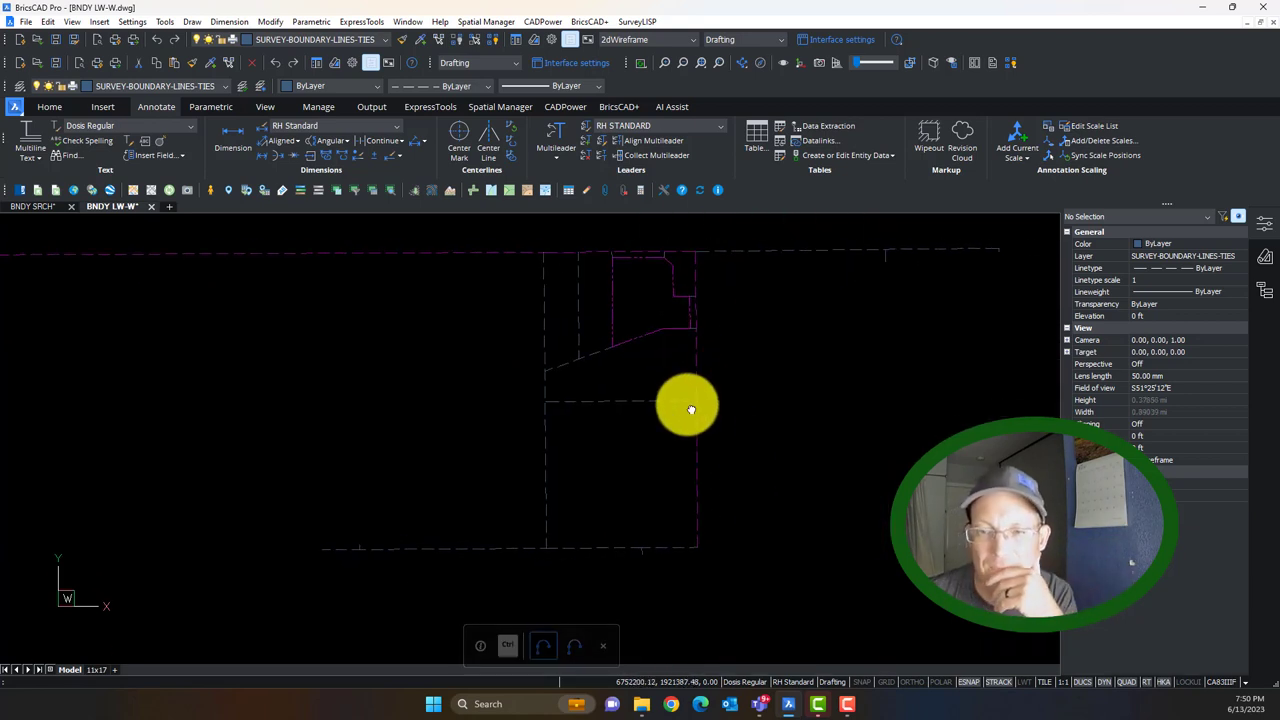
scroll(561, 325, "up", 3)
scroll(560, 325, "down", 3)
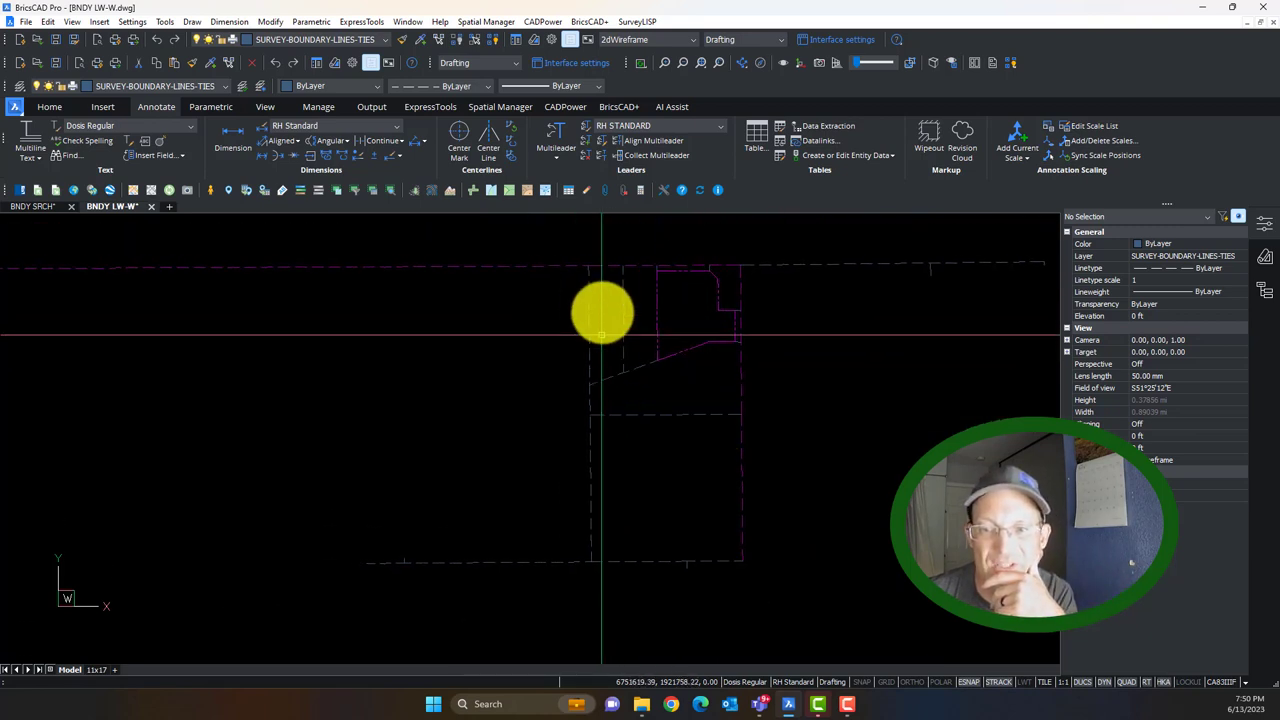
Check BNDY SRCH against BNDY LW-W and examine the tie lines around the subject parcel and its sloping south boundary.
scroll(665, 298, "up", 3)
scroll(666, 400, "down", 2)
scroll(667, 401, "down", 1)
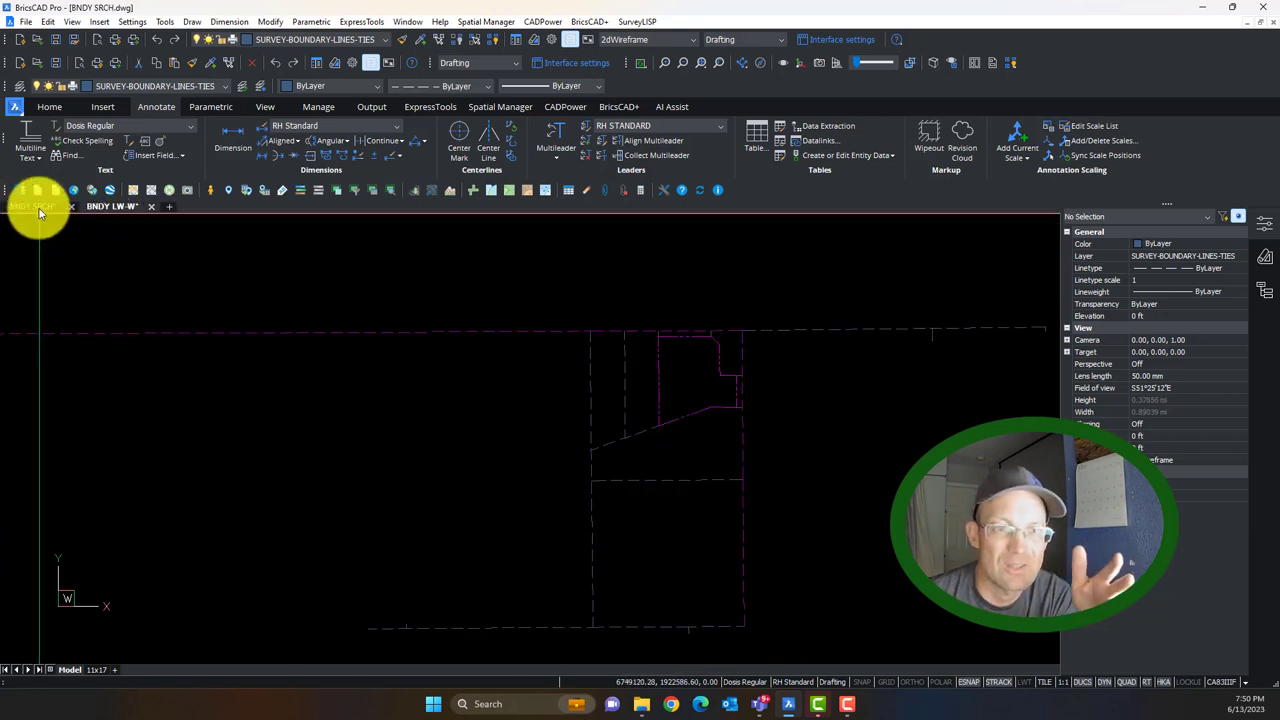
left_click(40, 208)
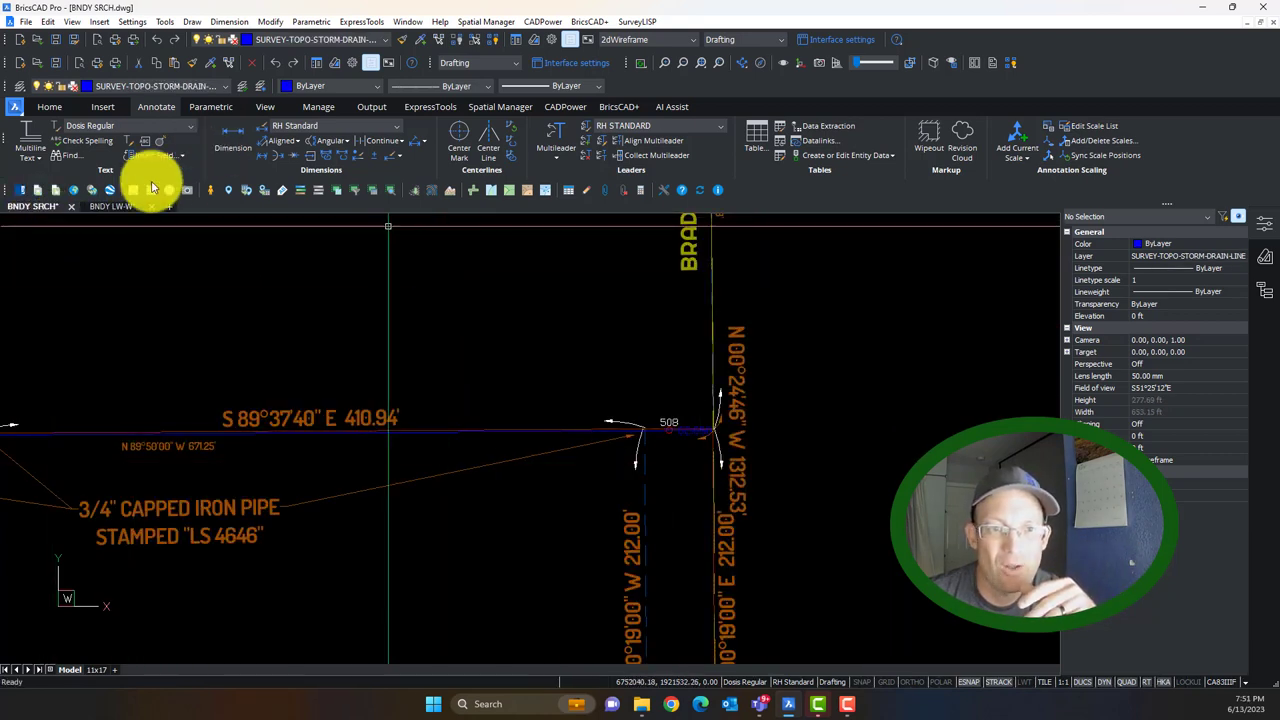
left_click(113, 206)
scroll(658, 453, "up", 1)
scroll(620, 465, "up", 1)
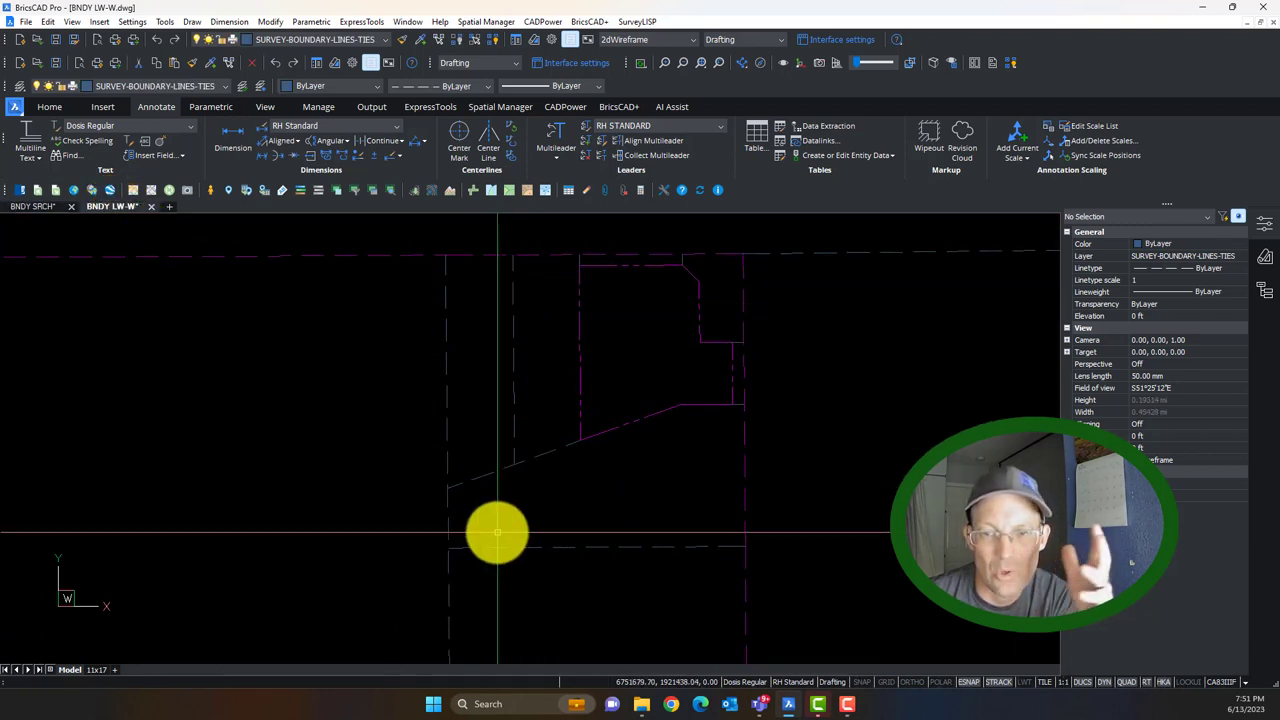
scroll(603, 452, "down", 2)
mouse_move(603, 512)
middle_mouse_down()
mouse_move(646, 414)
mouse_move(697, 468)
middle_mouse_up()
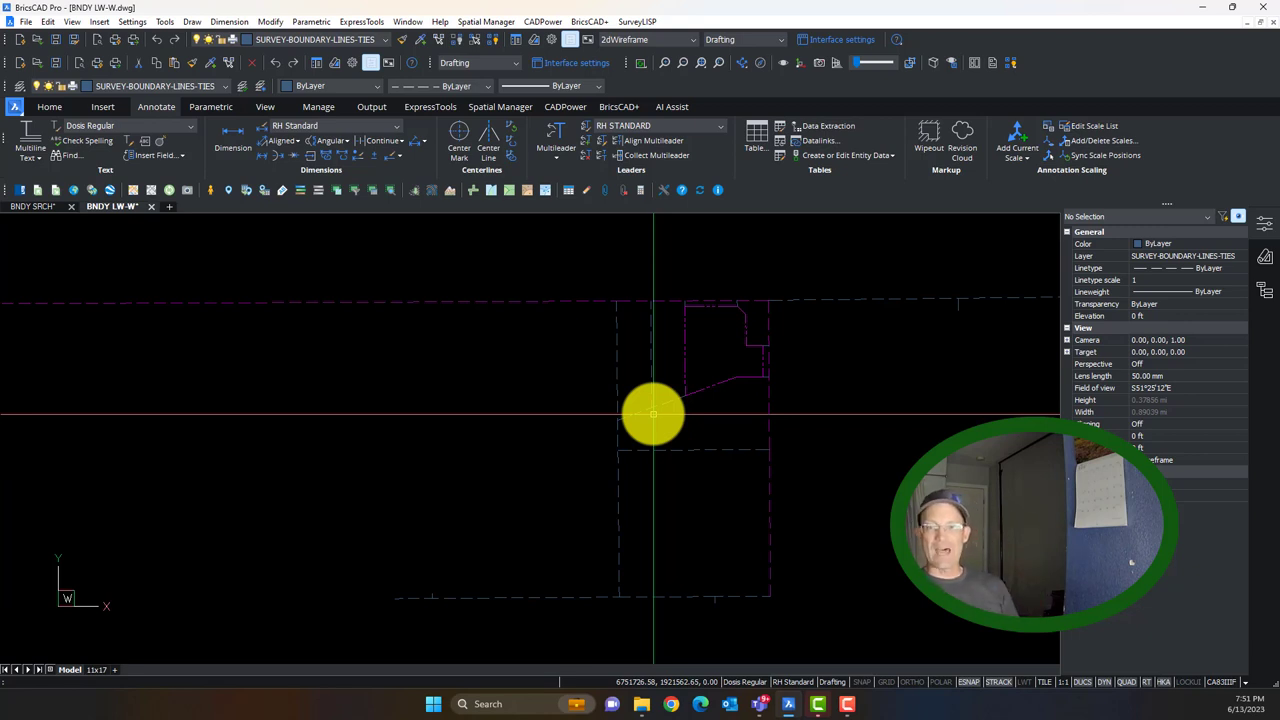
scroll(759, 472, "up", 3)
middle_click_drag(768, 403, 811, 508)
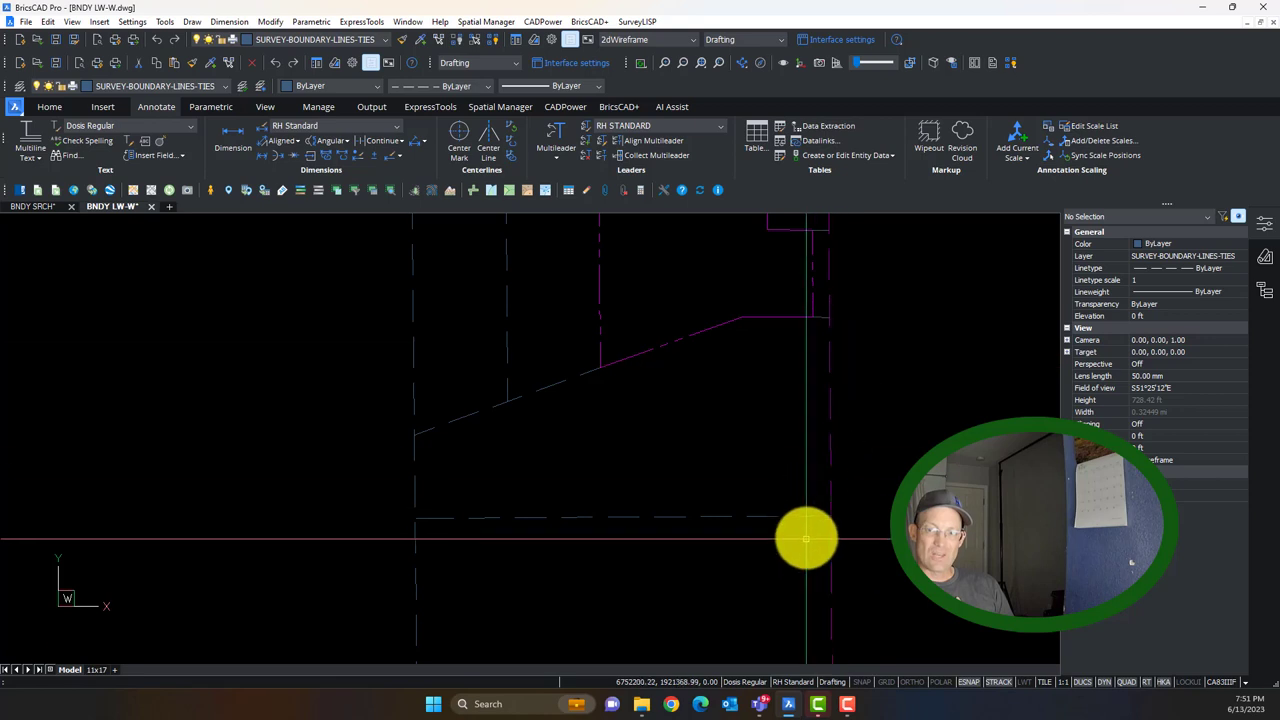
scroll(808, 303, "down", 2)
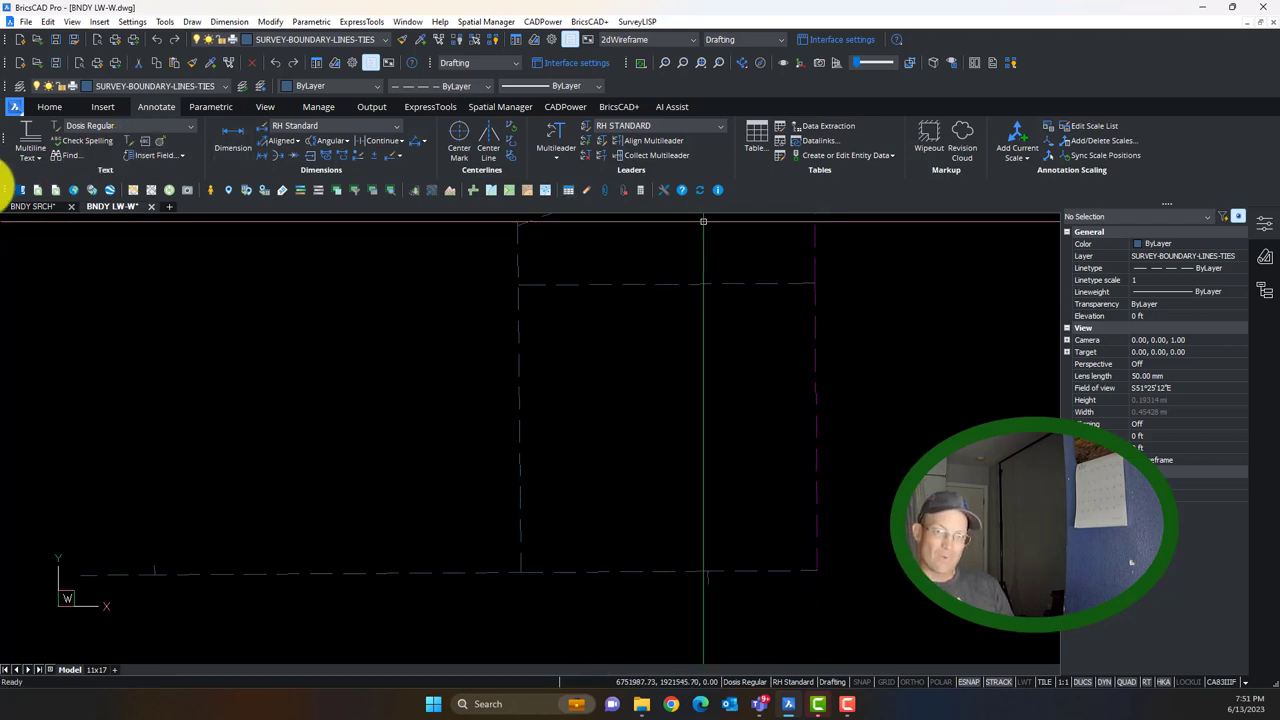
Inspect in BNDY SRCH the line ends and arrows around point 508 near Bradshaw Road.
left_click(33, 207)
scroll(637, 443, "up", 6)
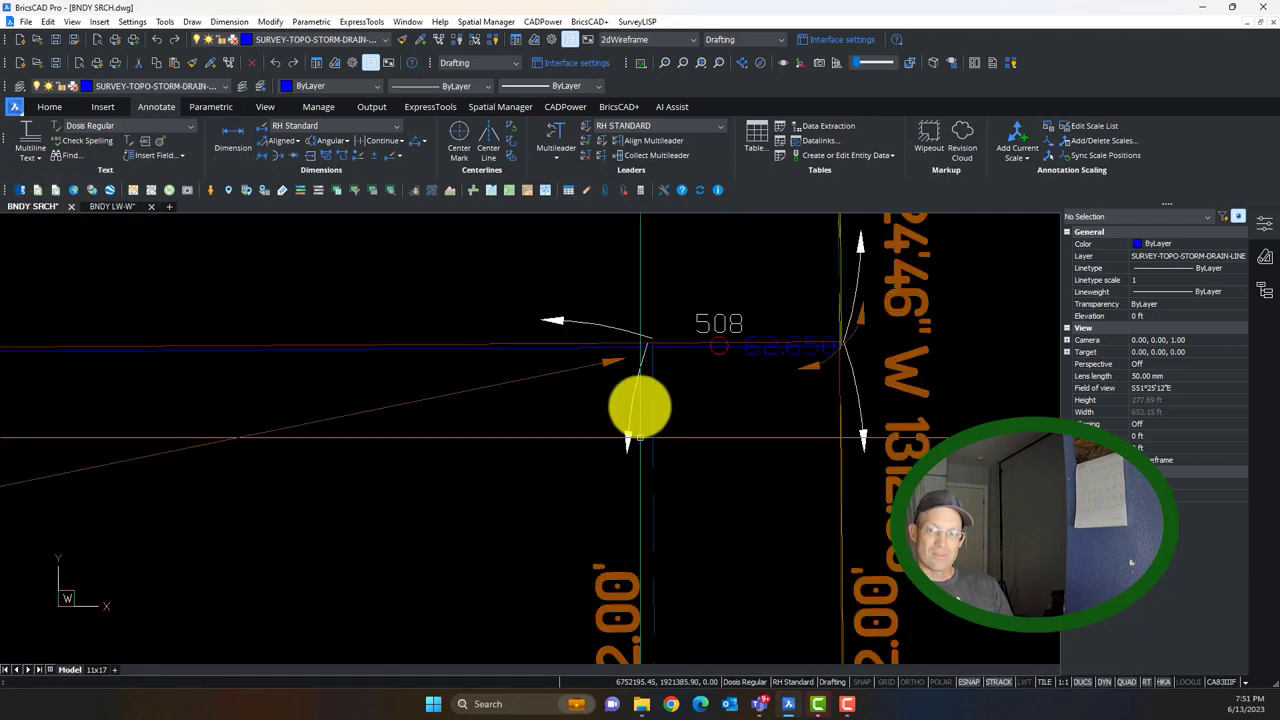
left_click(620, 358)
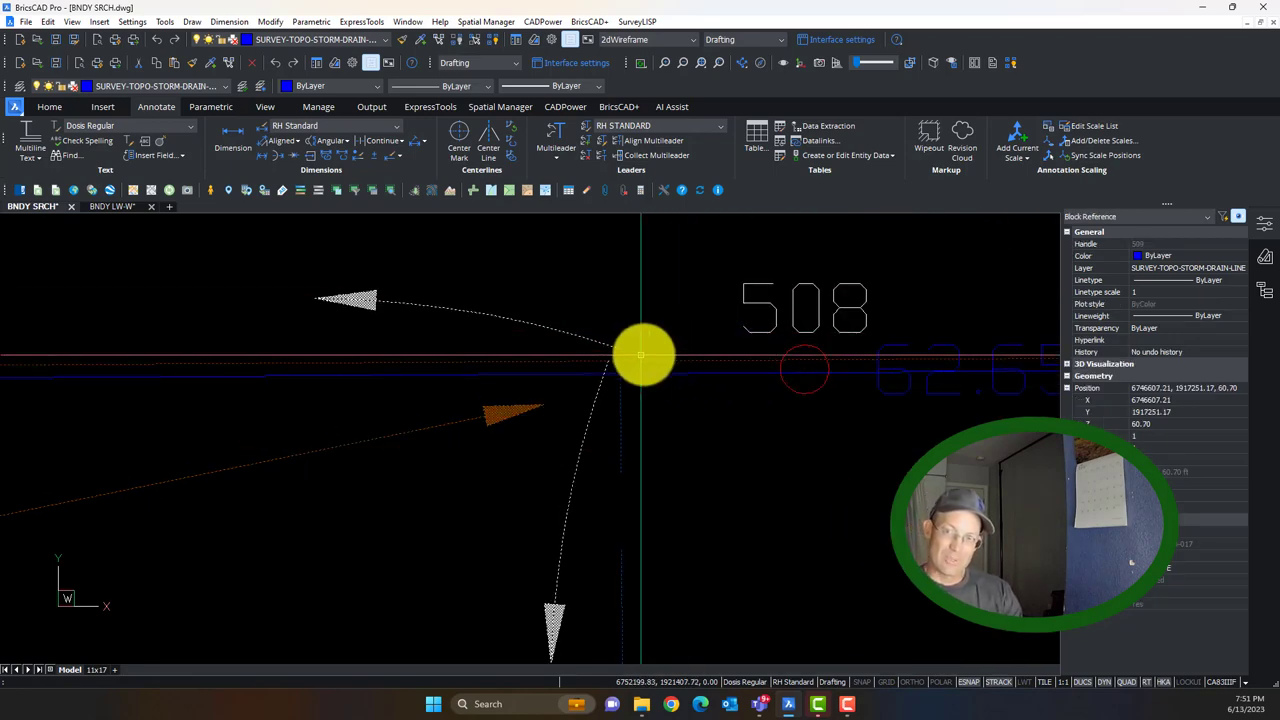
scroll(653, 356, "up", 5)
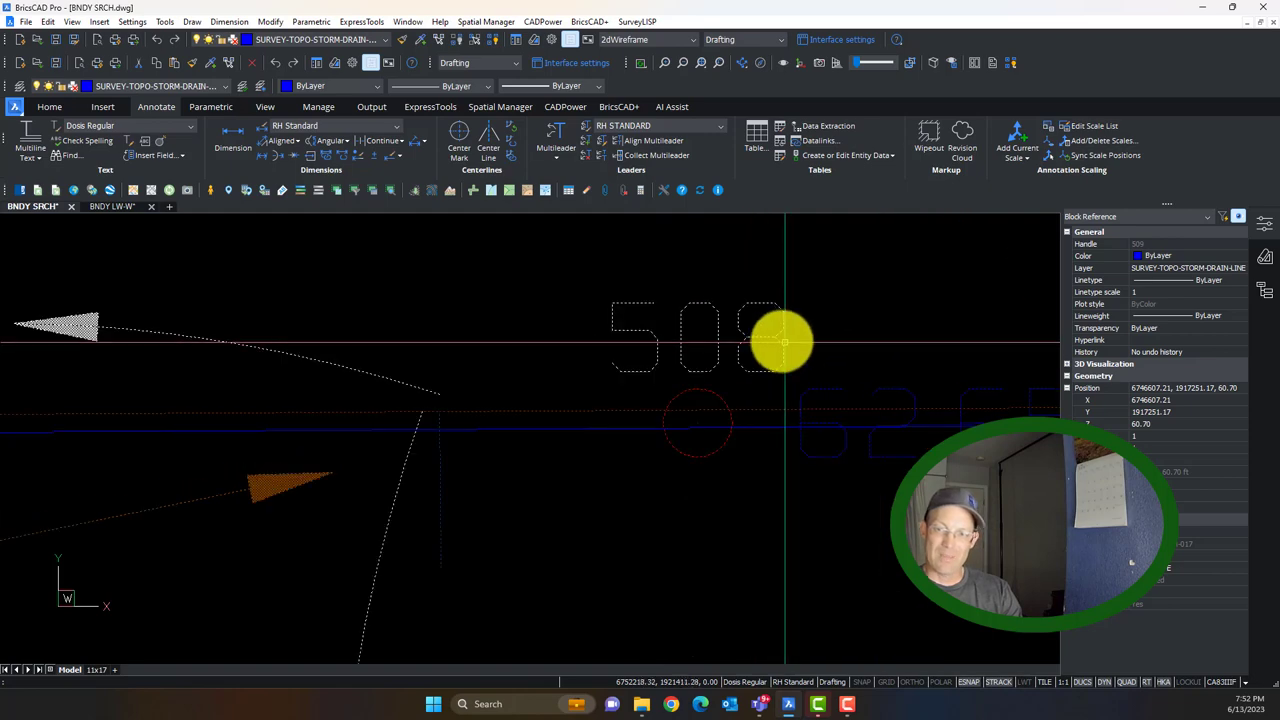
scroll(690, 497, "down", 5)
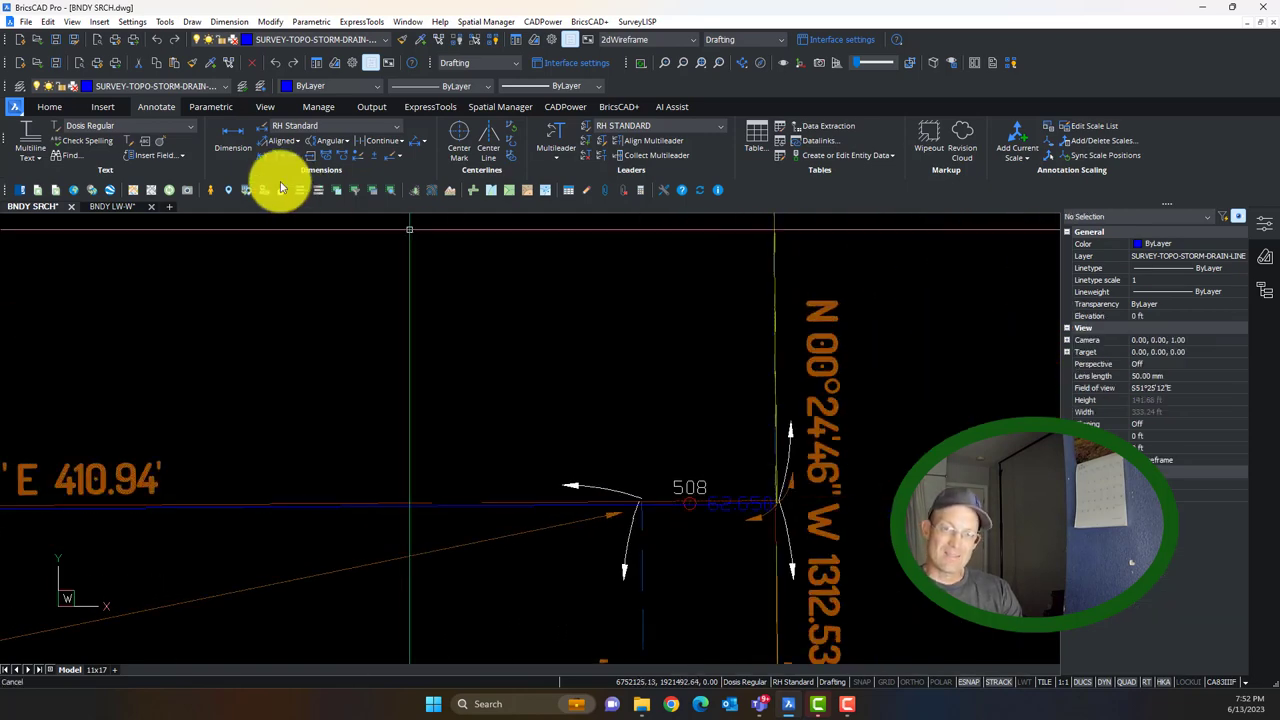
Return to BNDY LW-W and review the east section line and the horizontal tie line between the subject parcel and the lower parcel.
left_click(125, 207)
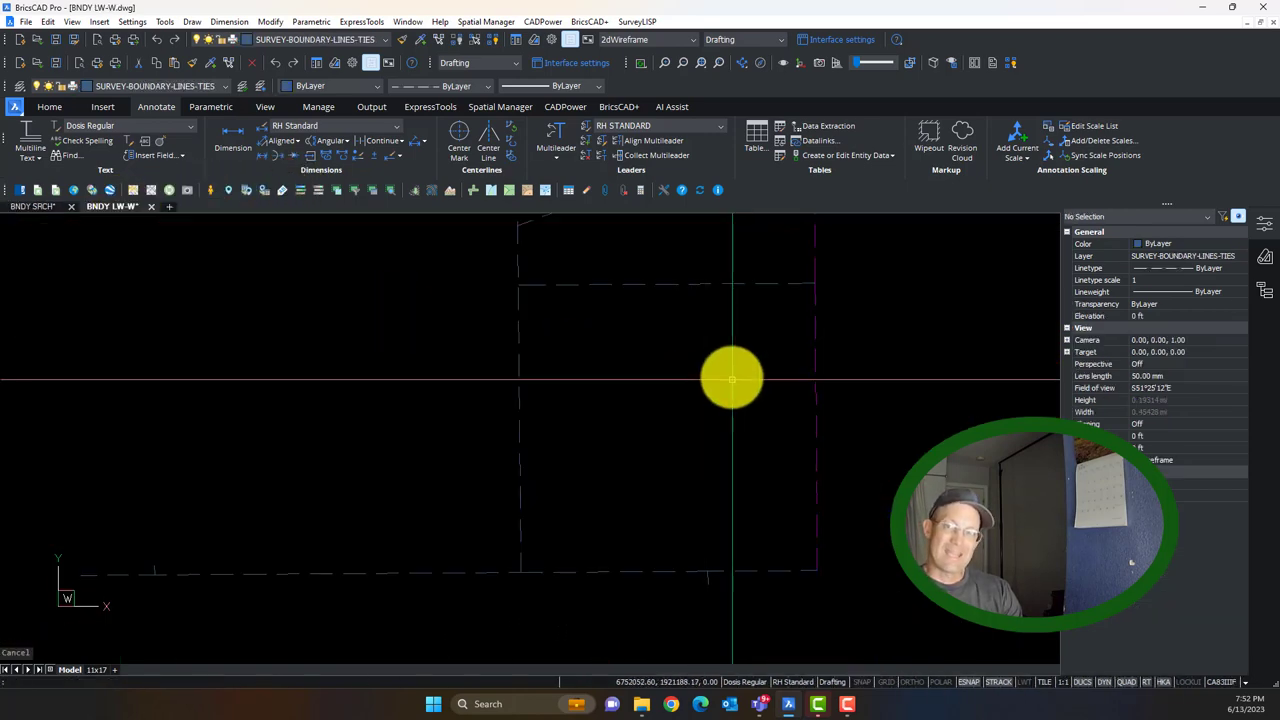
mouse_move(815, 287)
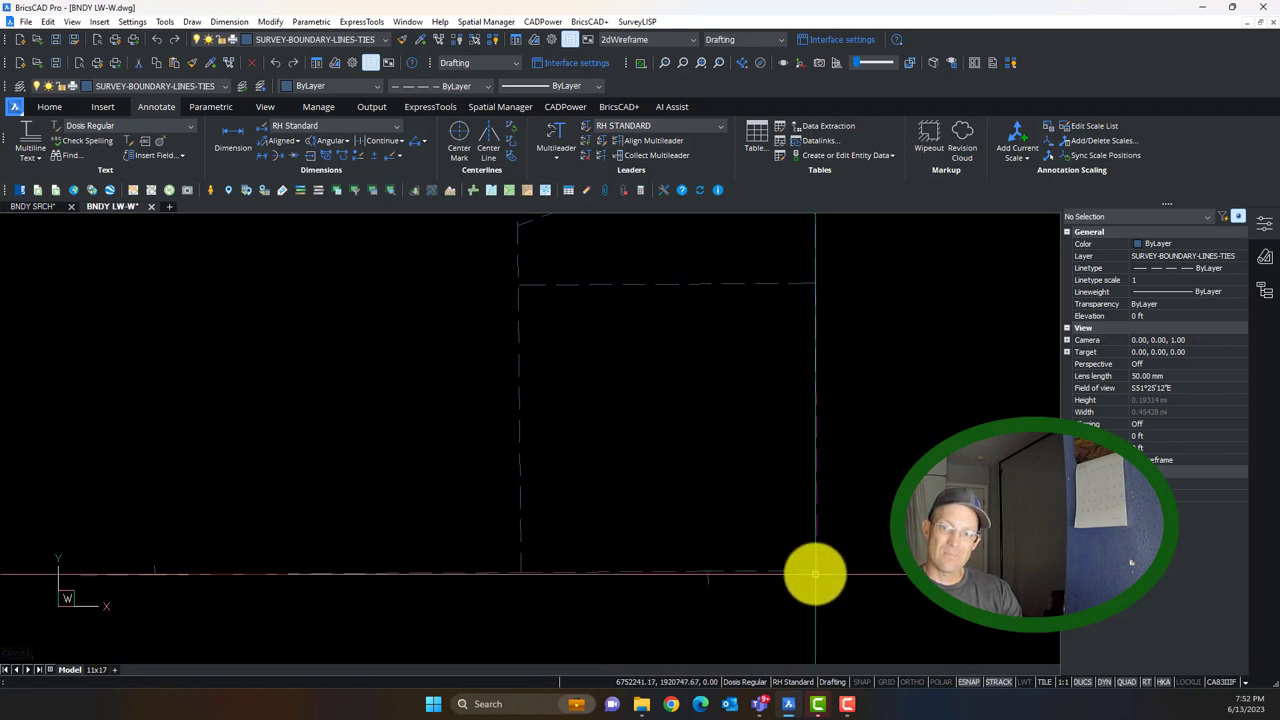
scroll(800, 308, "up", 3)
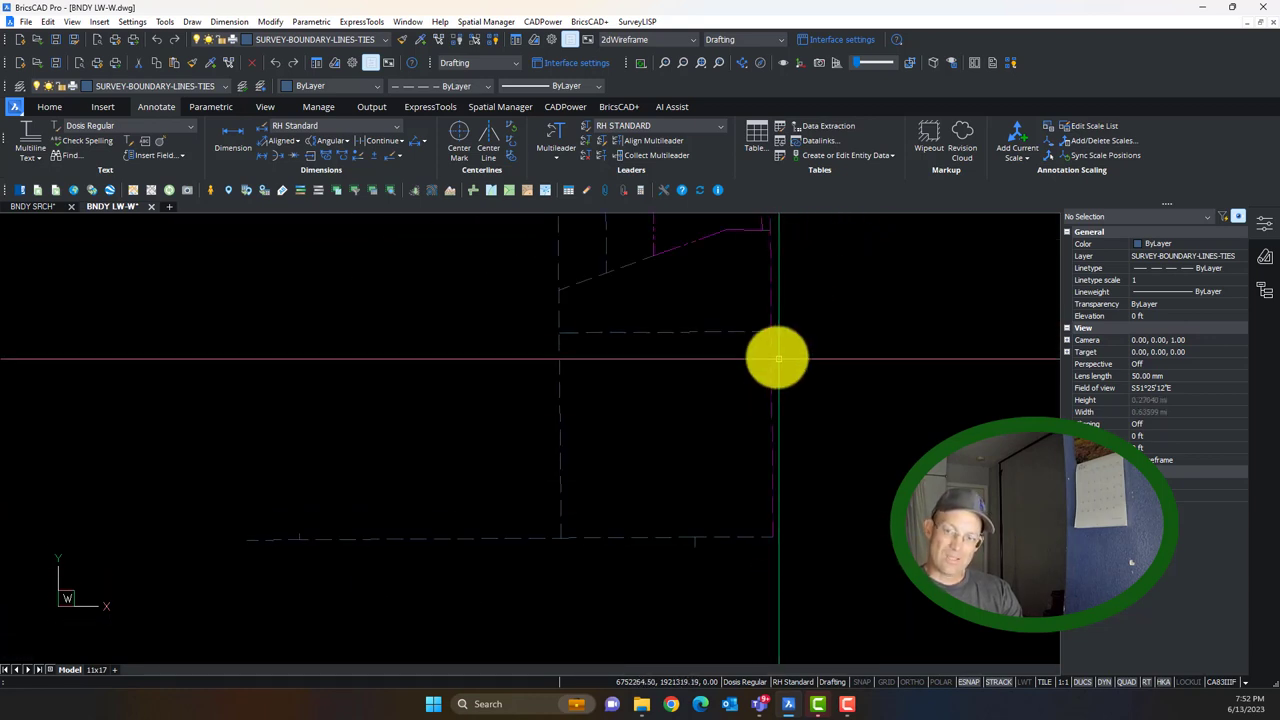
middle_click_drag(728, 397, 751, 494)
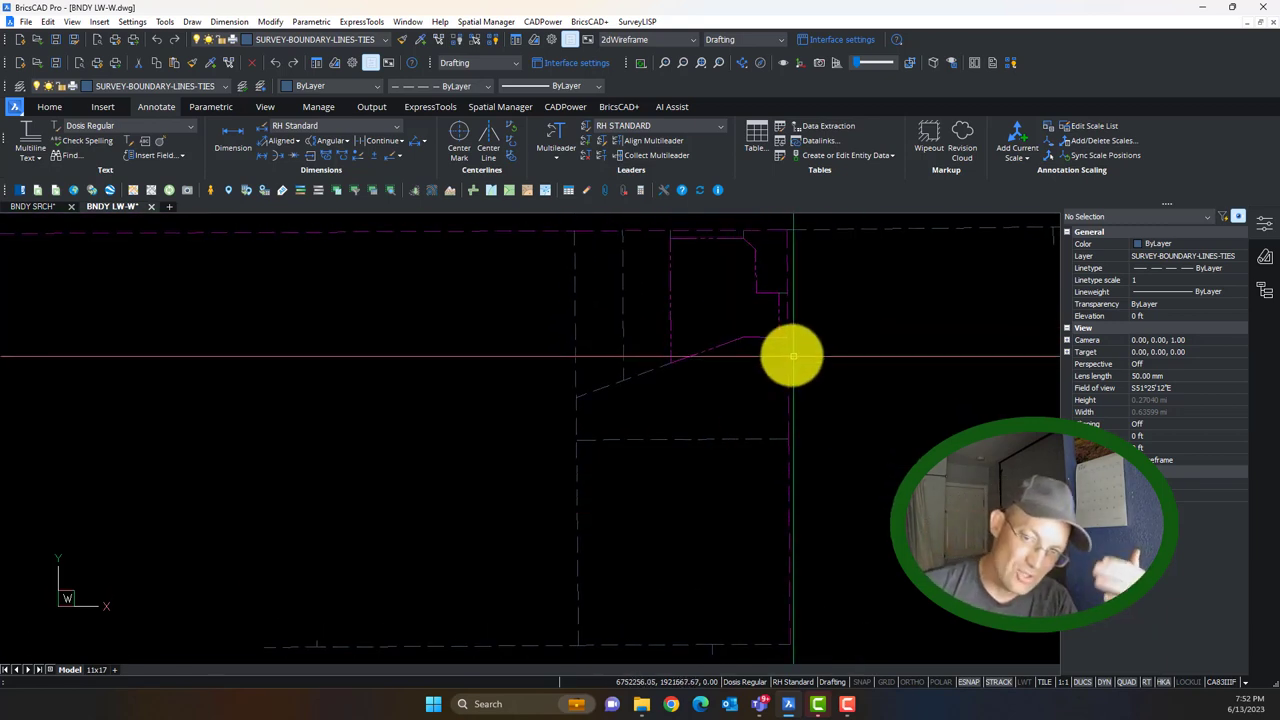
mouse_move(786, 342)
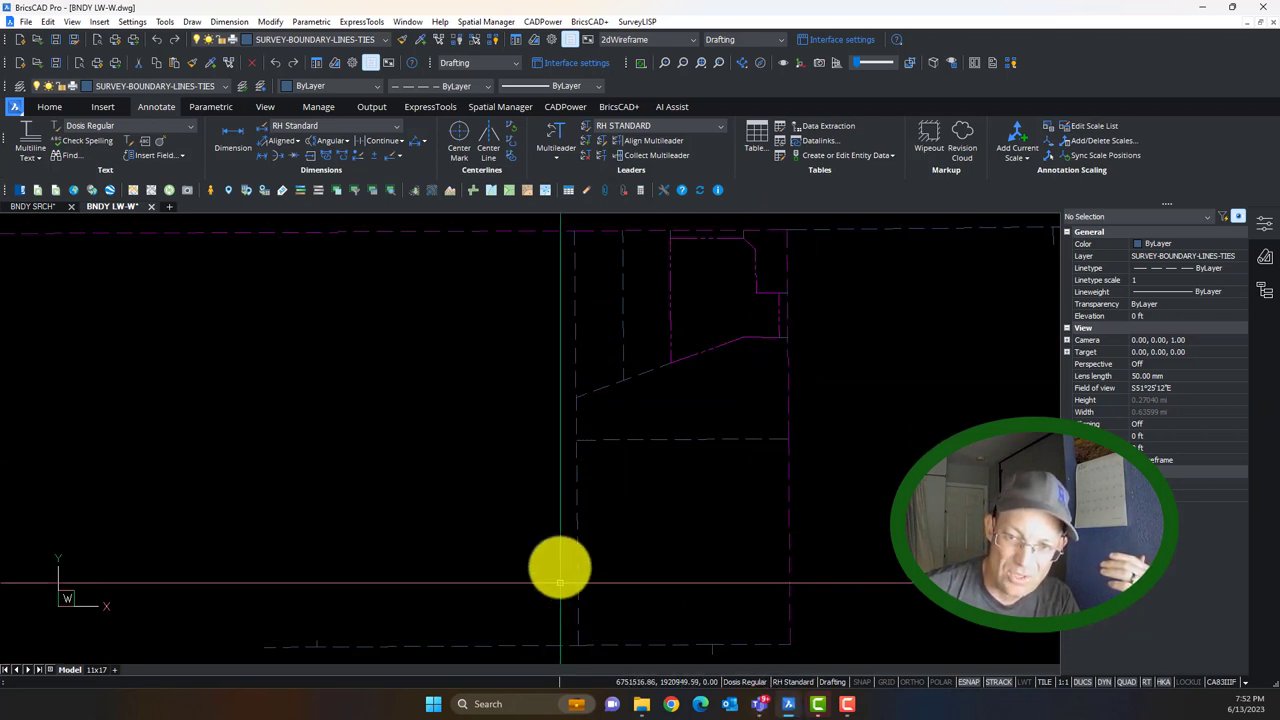
scroll(800, 450, "up", 6)
scroll(800, 460, "down", 10)
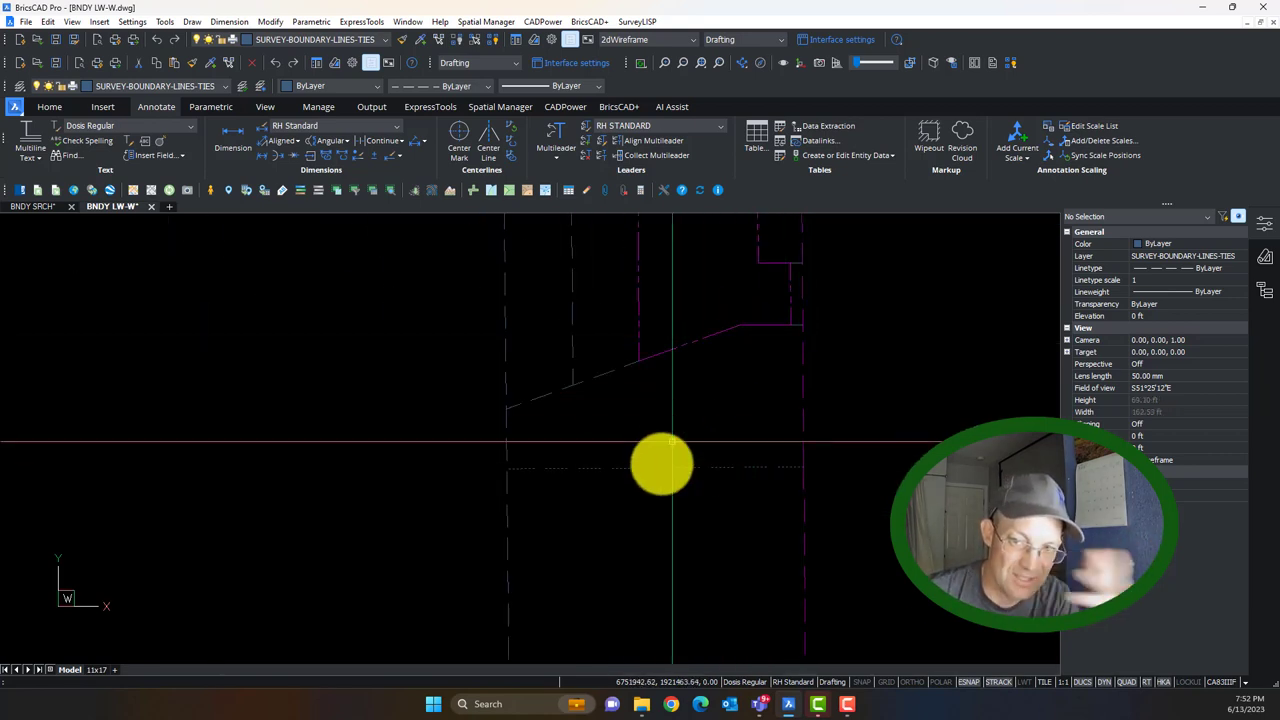
scroll(665, 460, "down", 3)
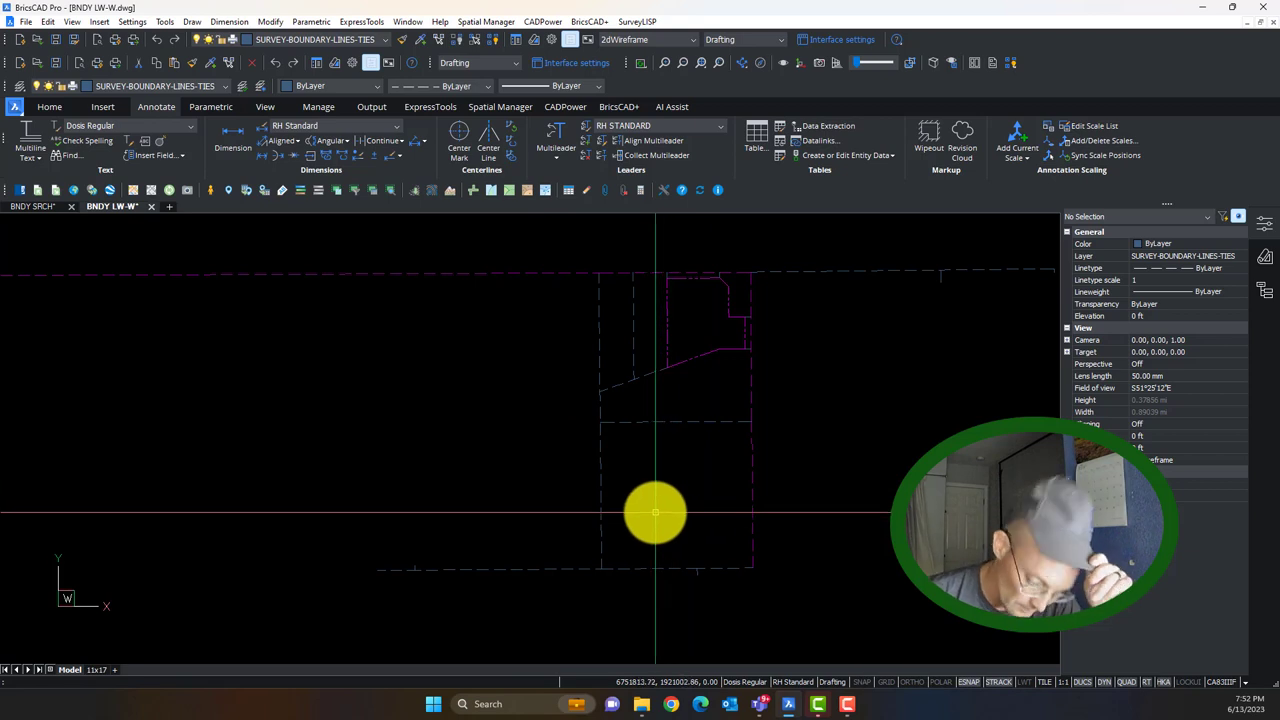
scroll(722, 433, "up", 3)
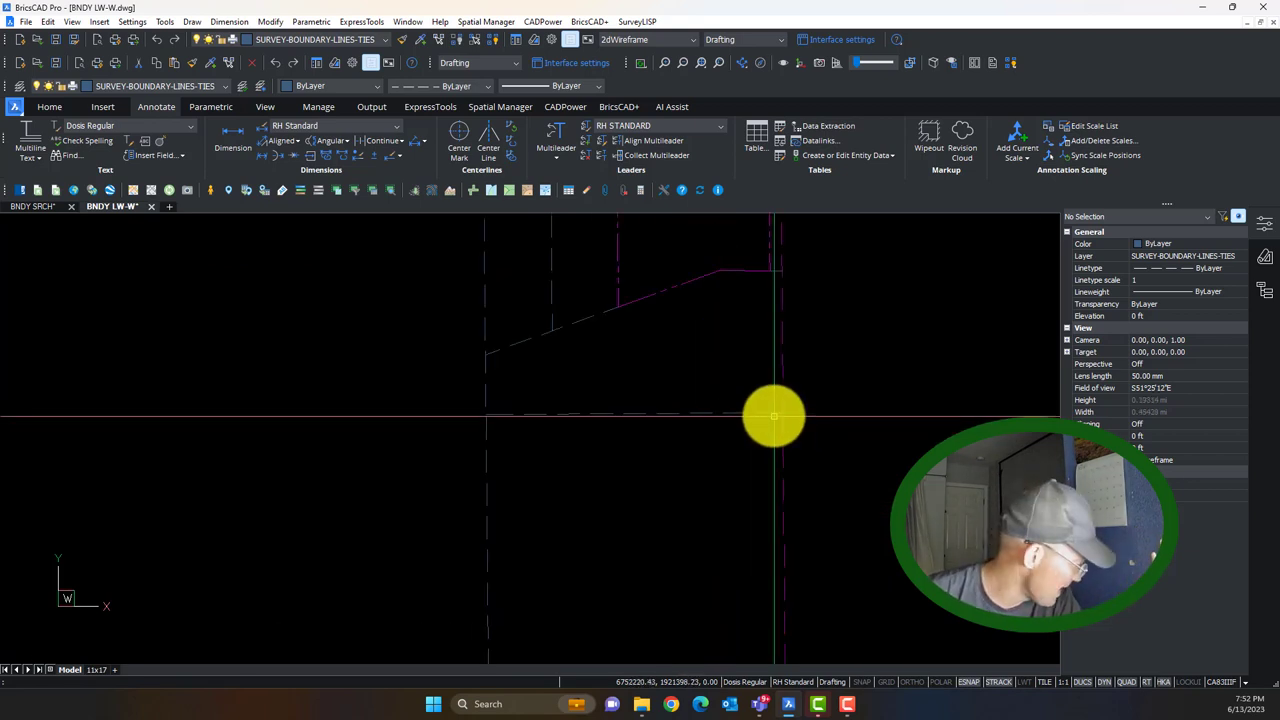
scroll(774, 418, "down", 5)
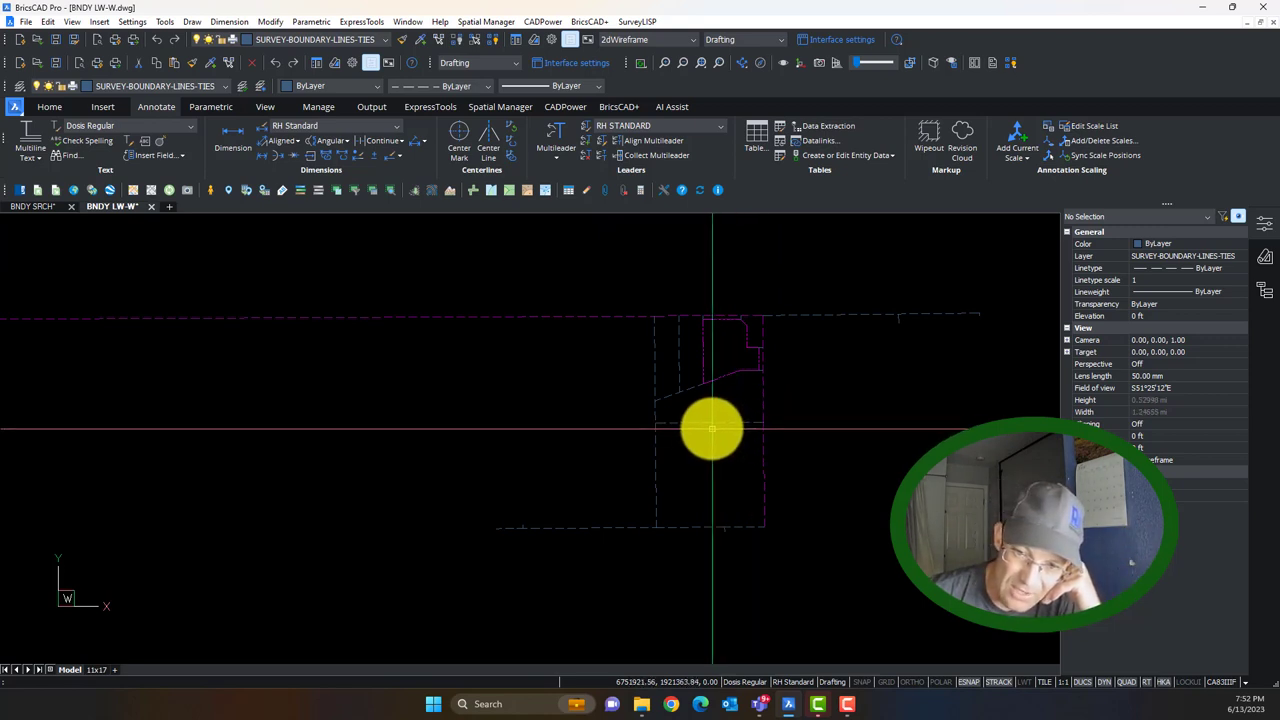
scroll(651, 460, "down", 3)
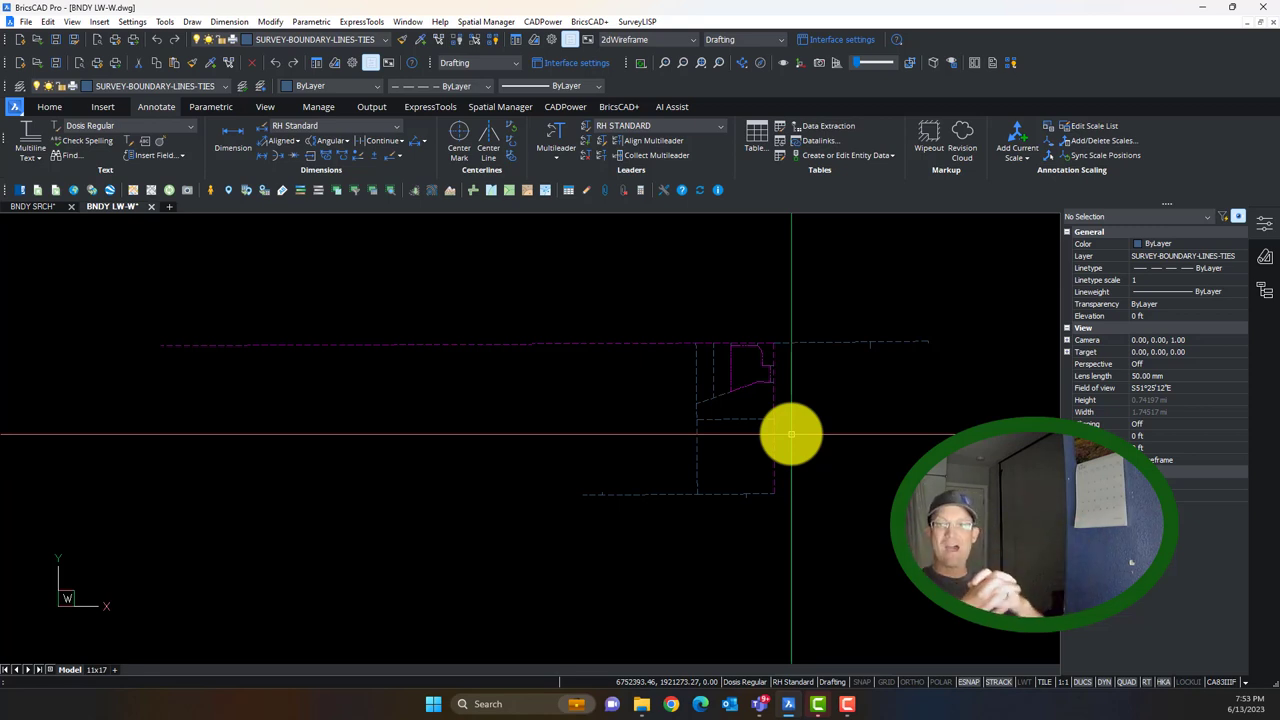
scroll(795, 400, "up", 3)
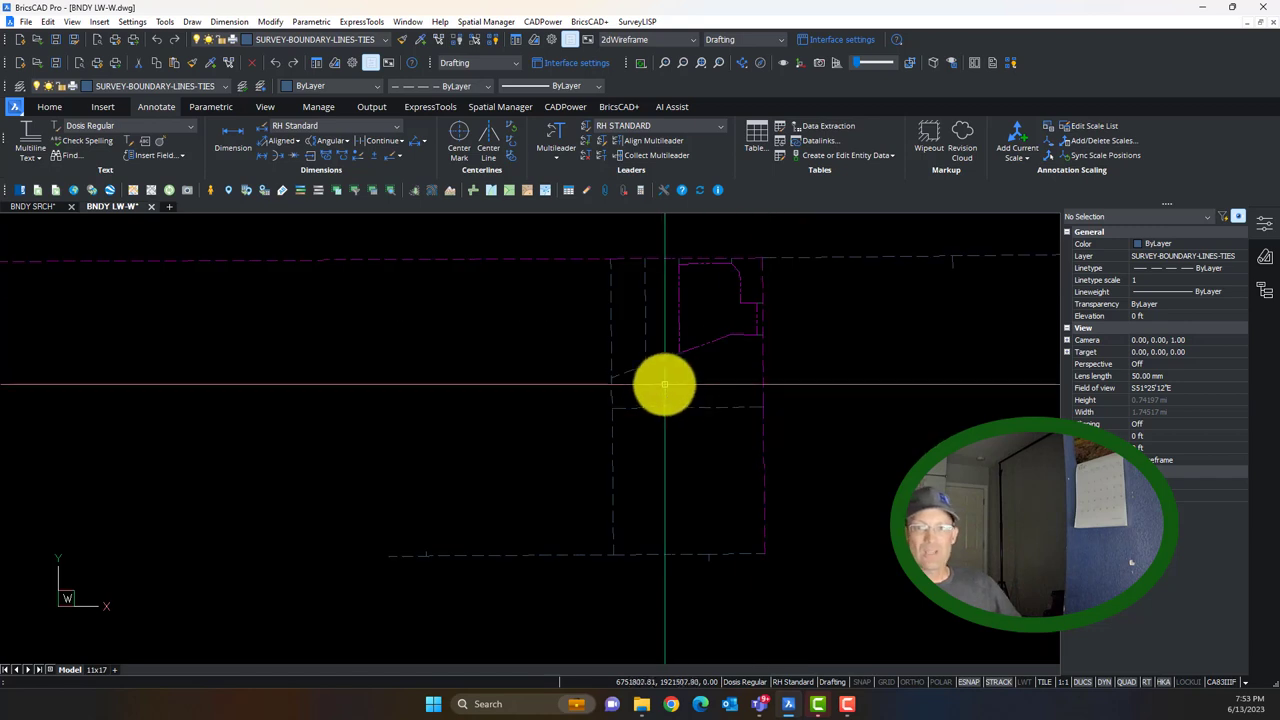
Examine the subject parcel's boundary together with the vertical tie lines west of it and the south tie line.
type("a")
key("Return")
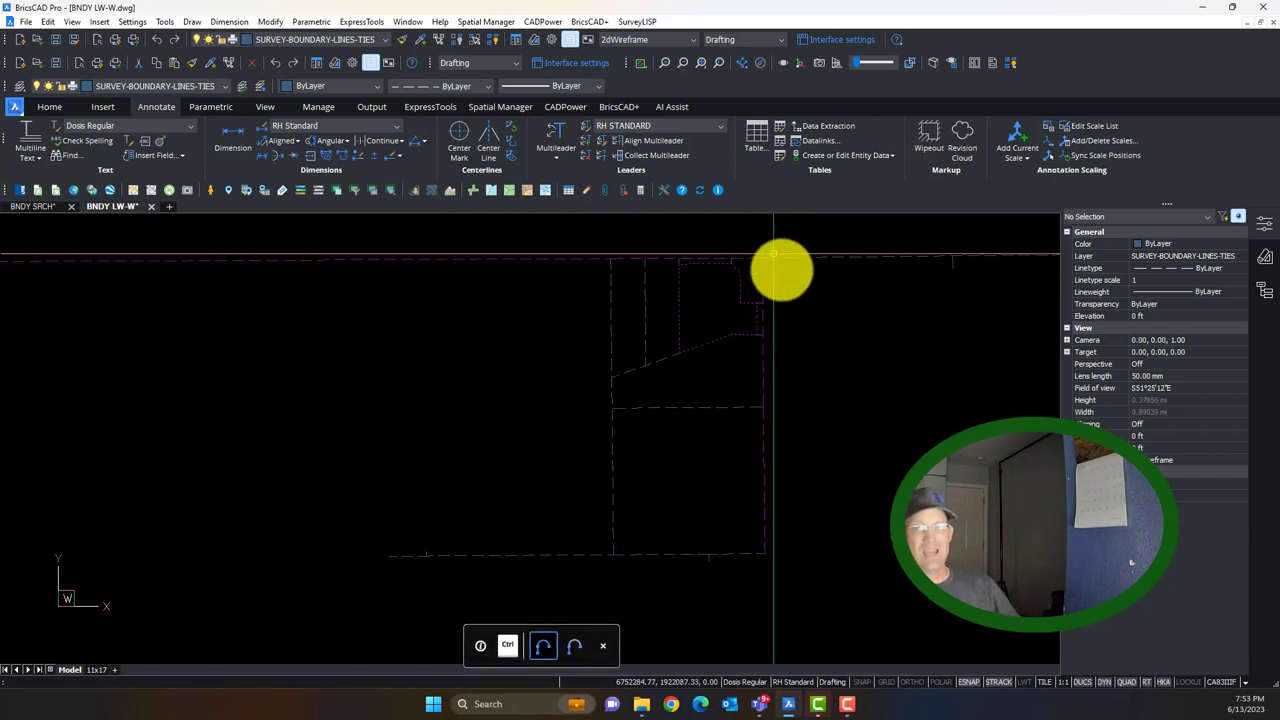
scroll(646, 308, "up", 2)
key("Escape")
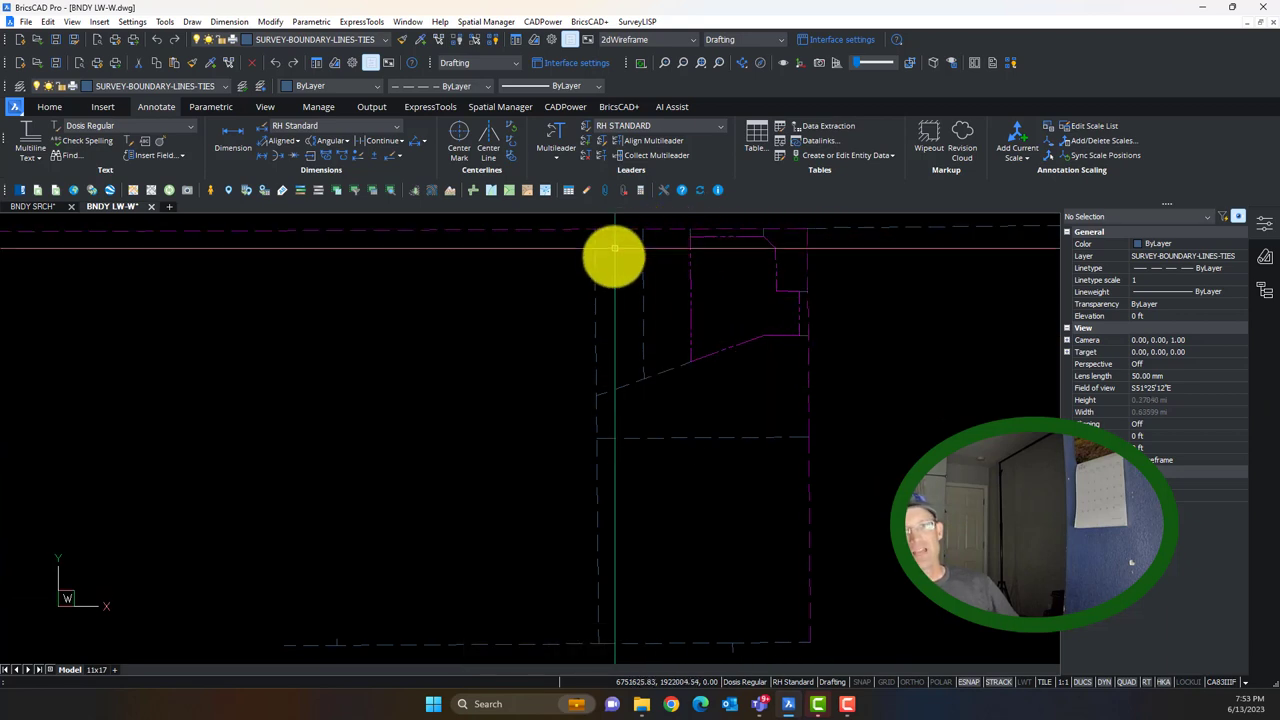
mouse_move(714, 577)
middle_mouse_down()
mouse_move(820, 540)
mouse_move(766, 588)
middle_mouse_up()
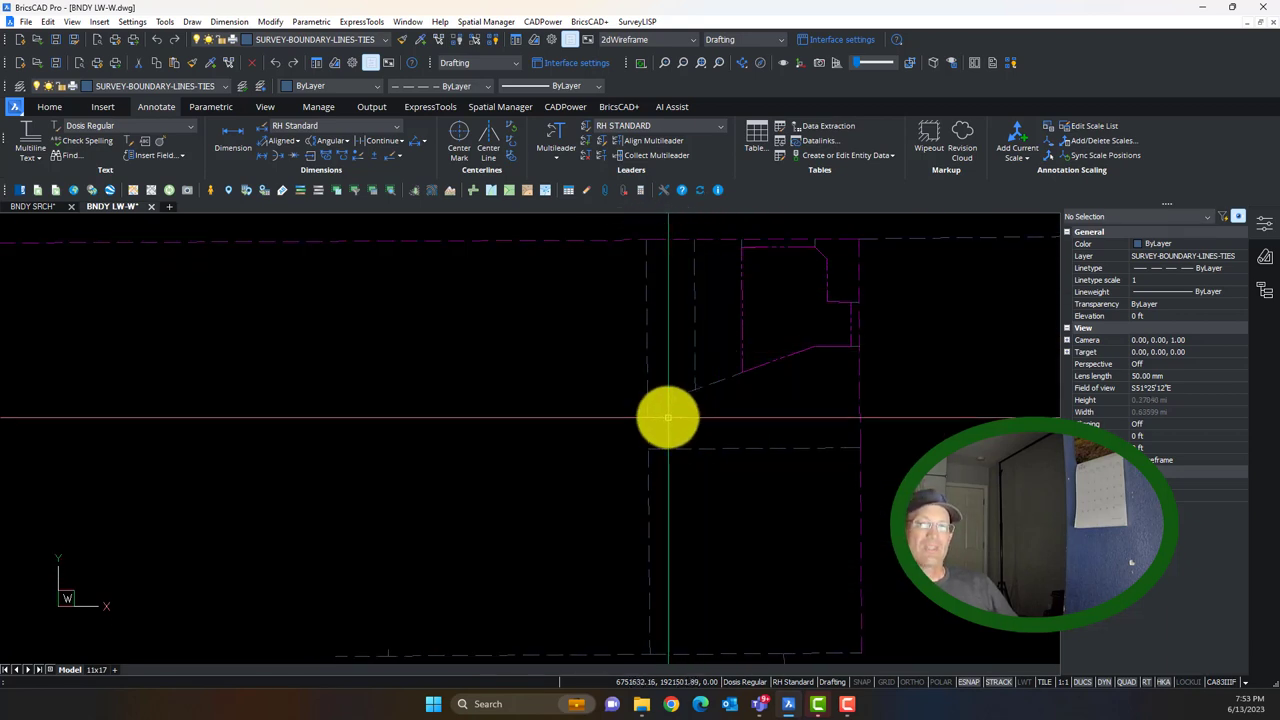
scroll(716, 522, "down", 2)
mouse_move(783, 543)
middle_mouse_down()
mouse_move(843, 512)
mouse_move(825, 491)
mouse_move(729, 499)
middle_mouse_up()
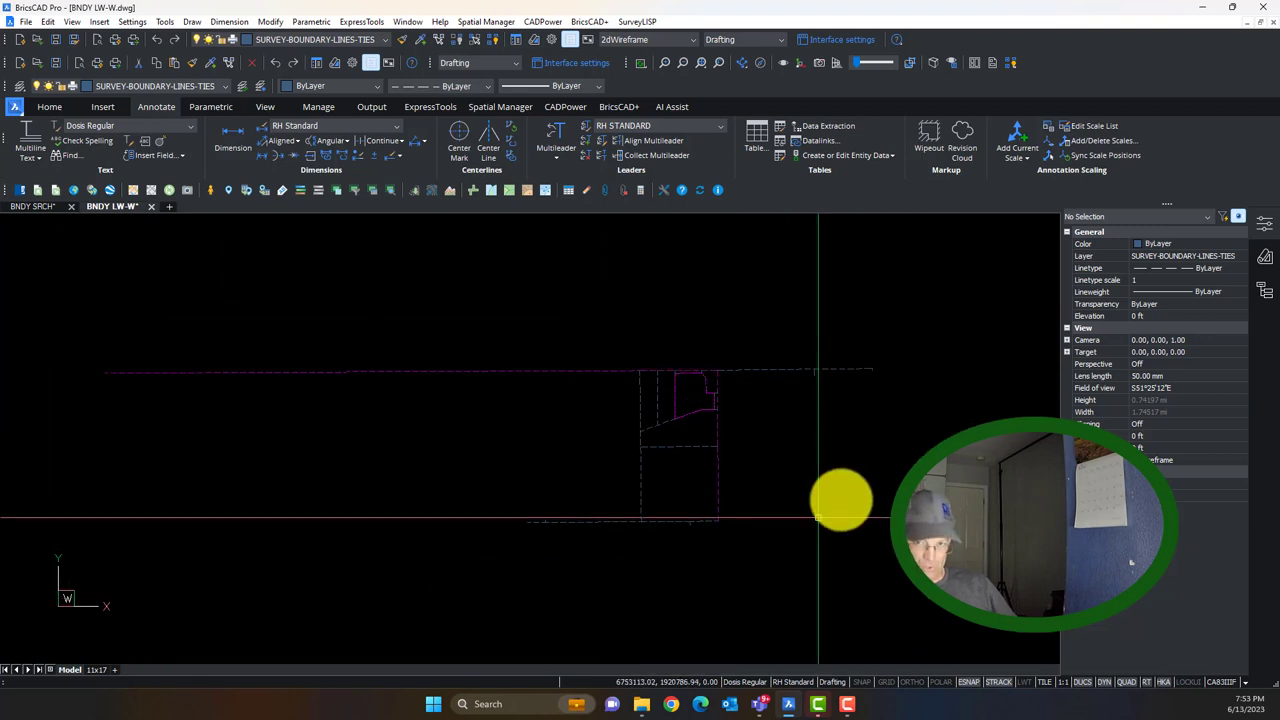
Compare BNDY SRCH with BNDY LW-W once more and review the subject boundary polyline and the full extent of the section and tie lines.
left_click(36, 208)
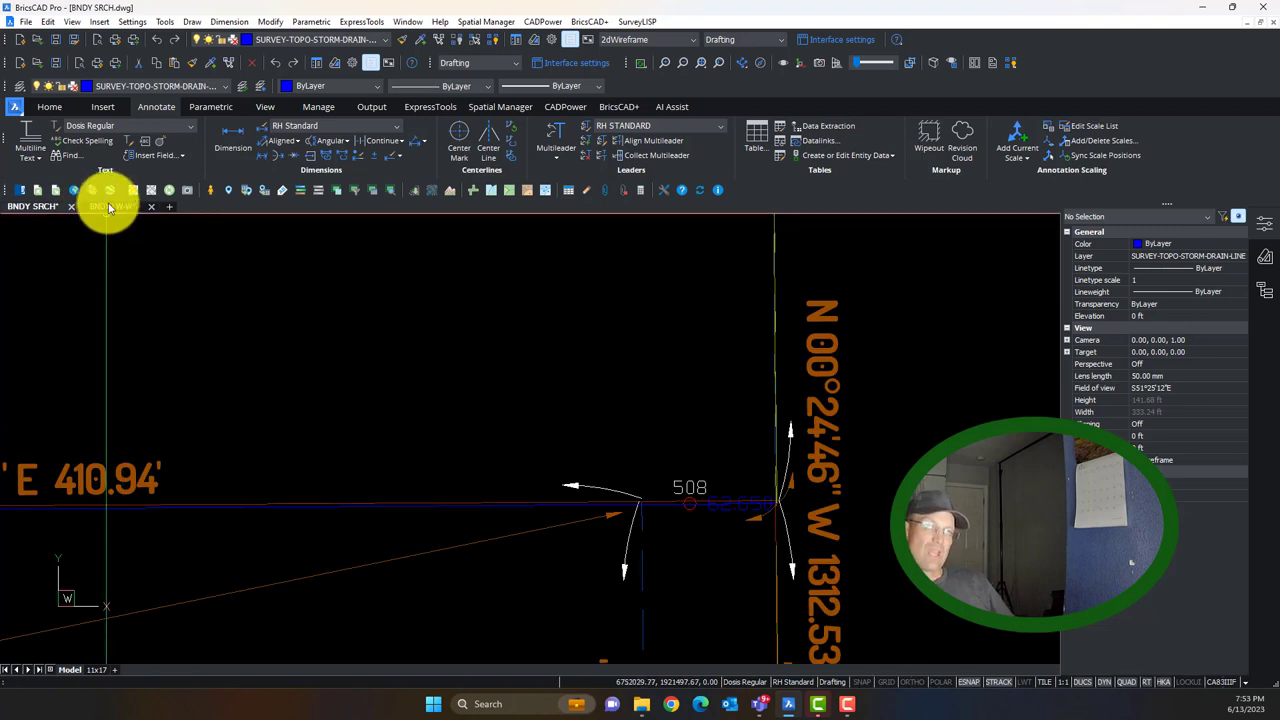
left_click(110, 208)
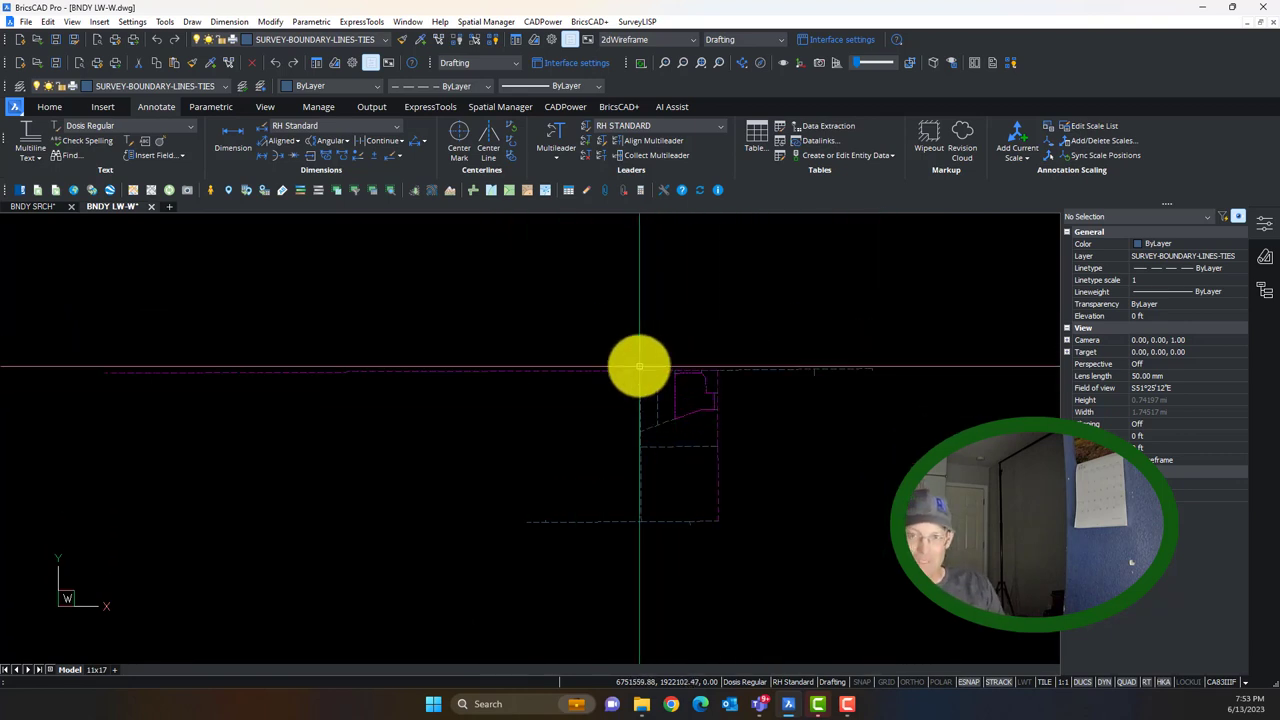
scroll(730, 511, "down", 1)
scroll(636, 511, "up", 2)
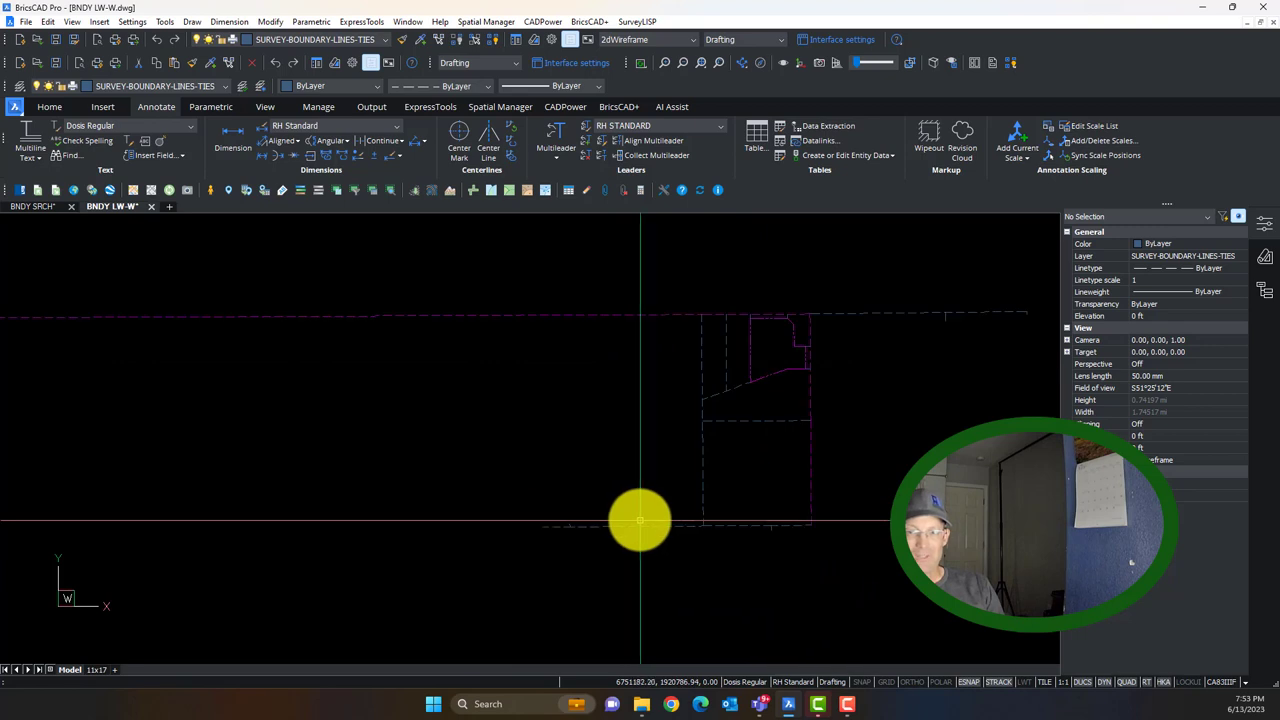
scroll(718, 511, "down", 1)
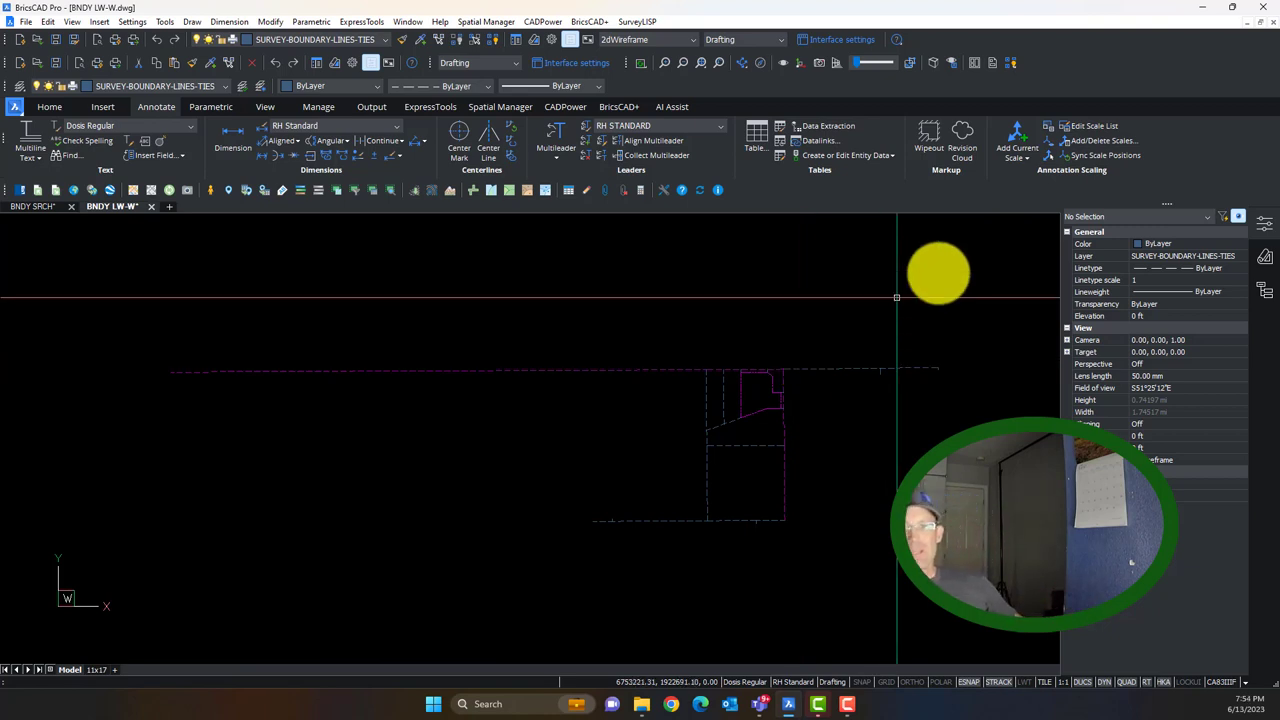
scroll(786, 432, "up", 3)
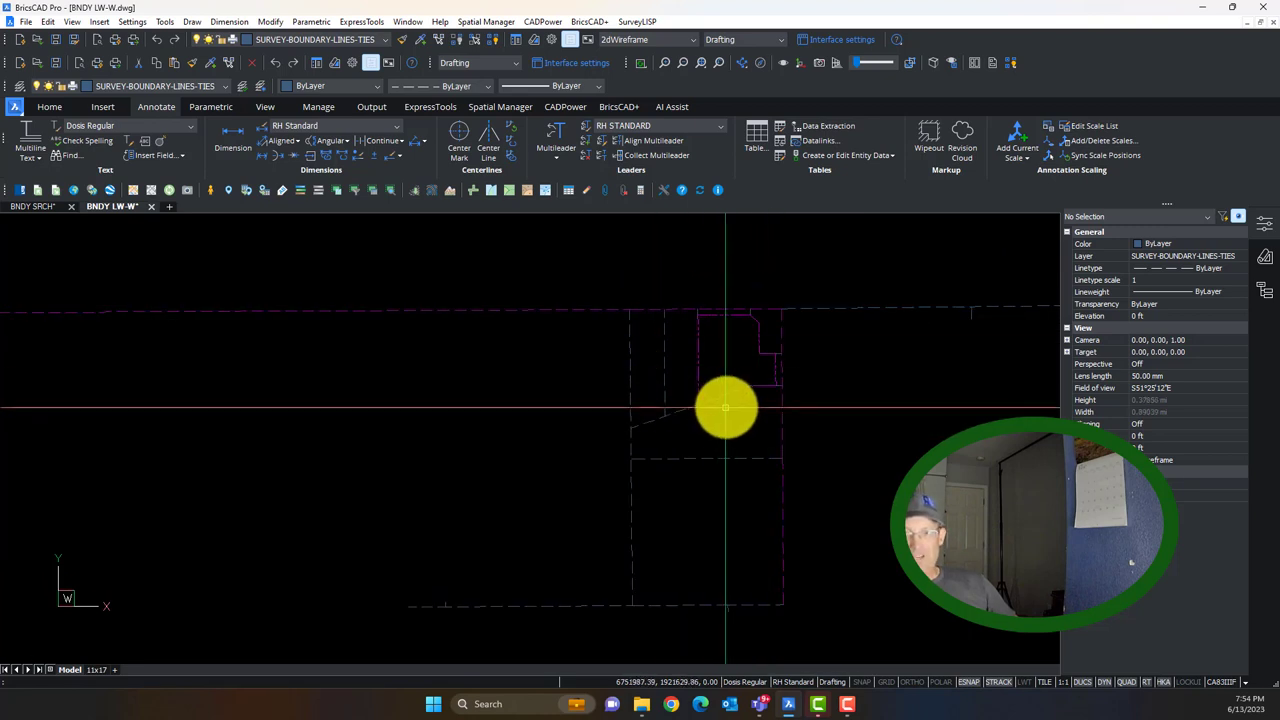
scroll(736, 407, "up", 4)
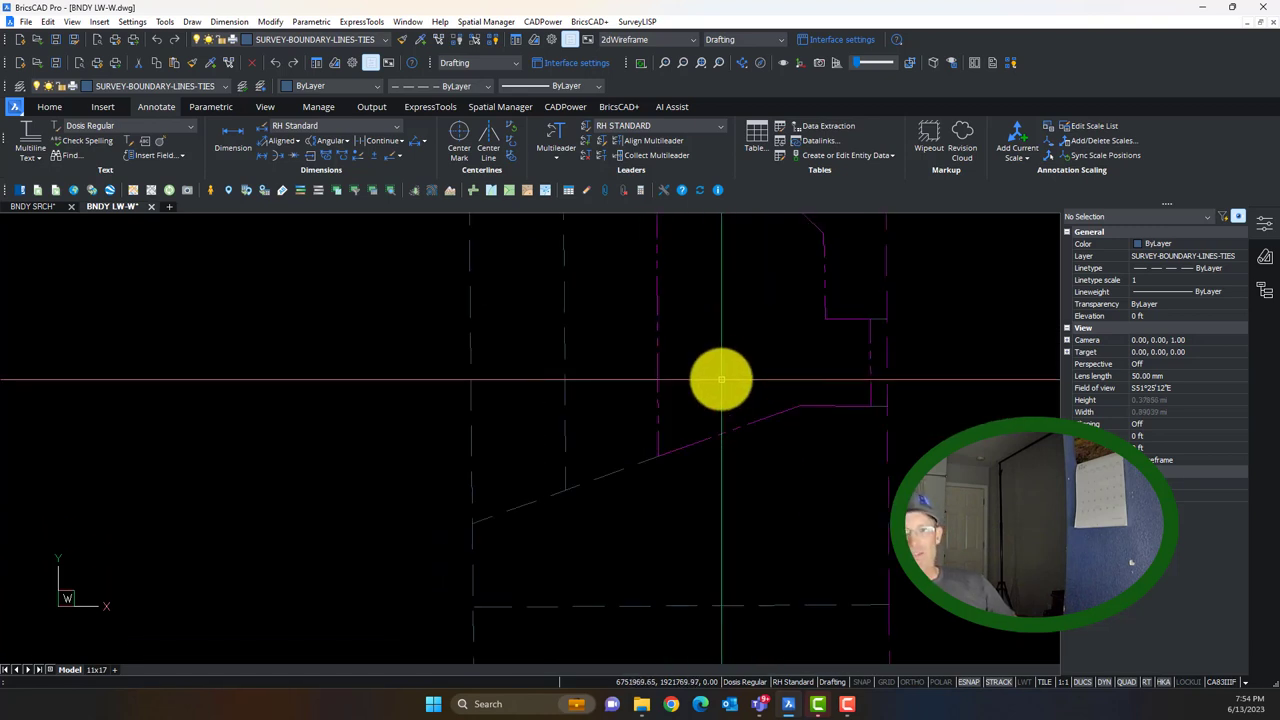
middle_click_drag(747, 408, 748, 439)
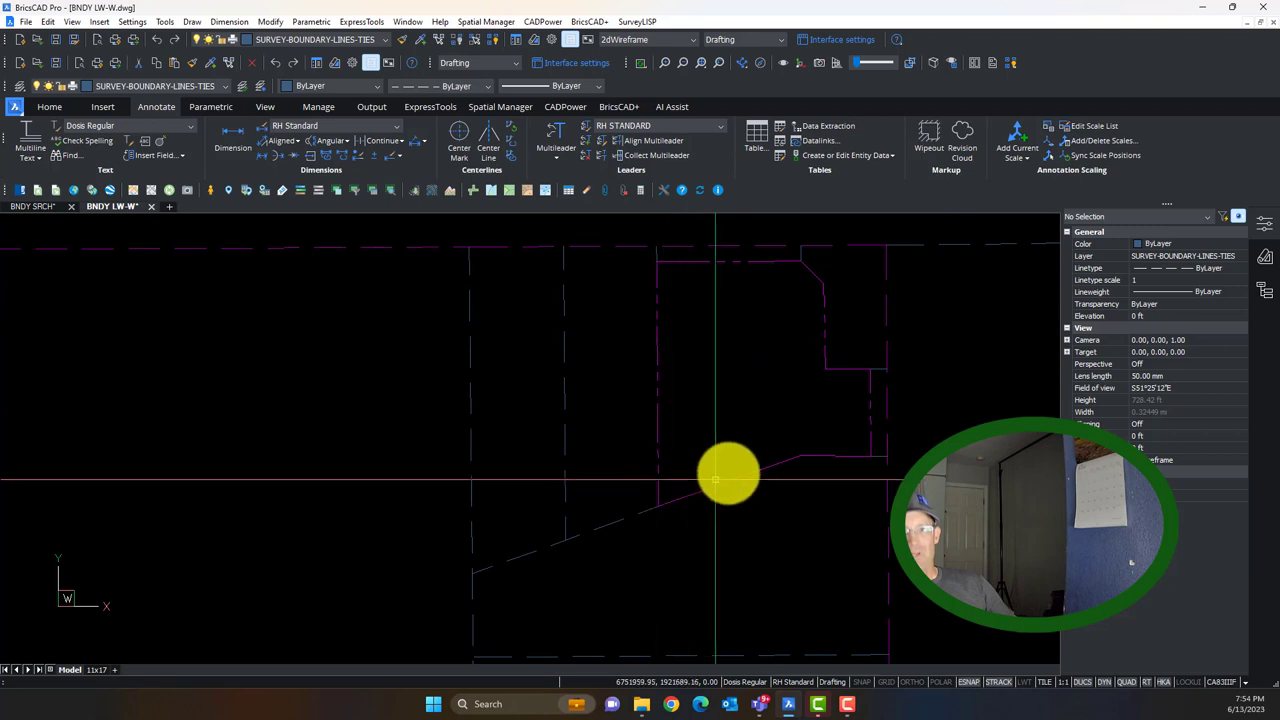
key("ctrl")
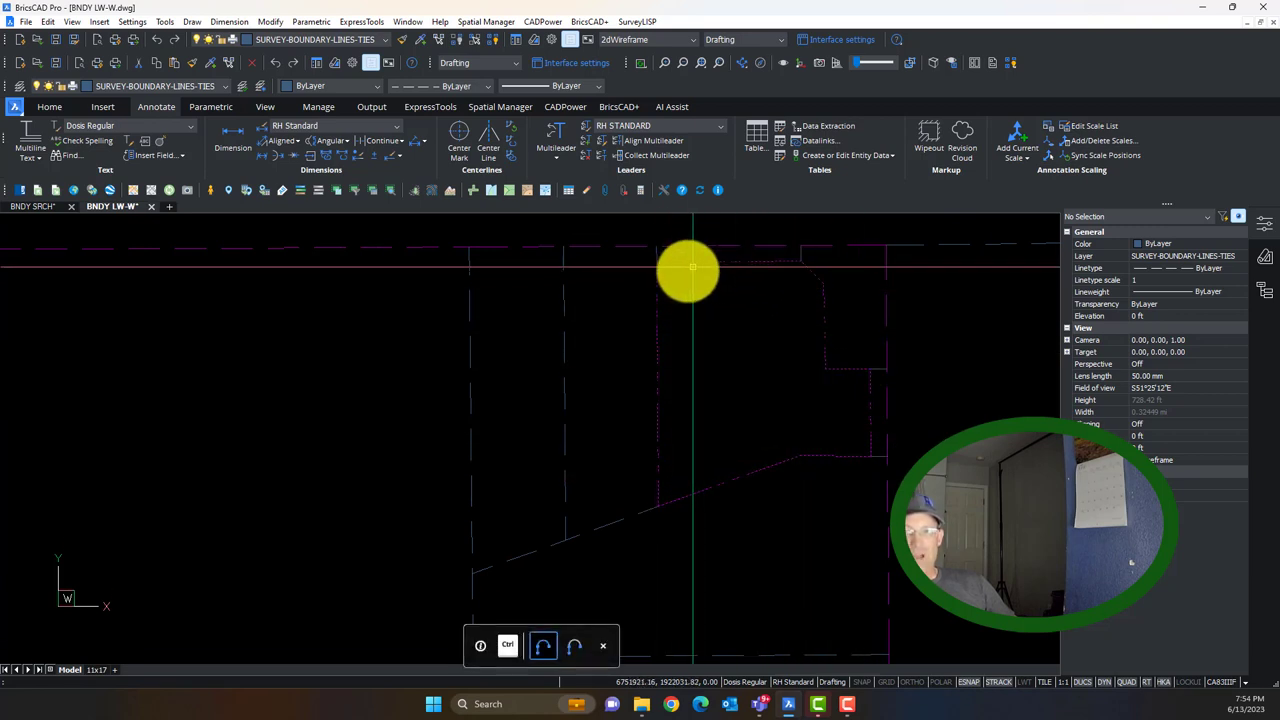
scroll(771, 378, "down", 5)
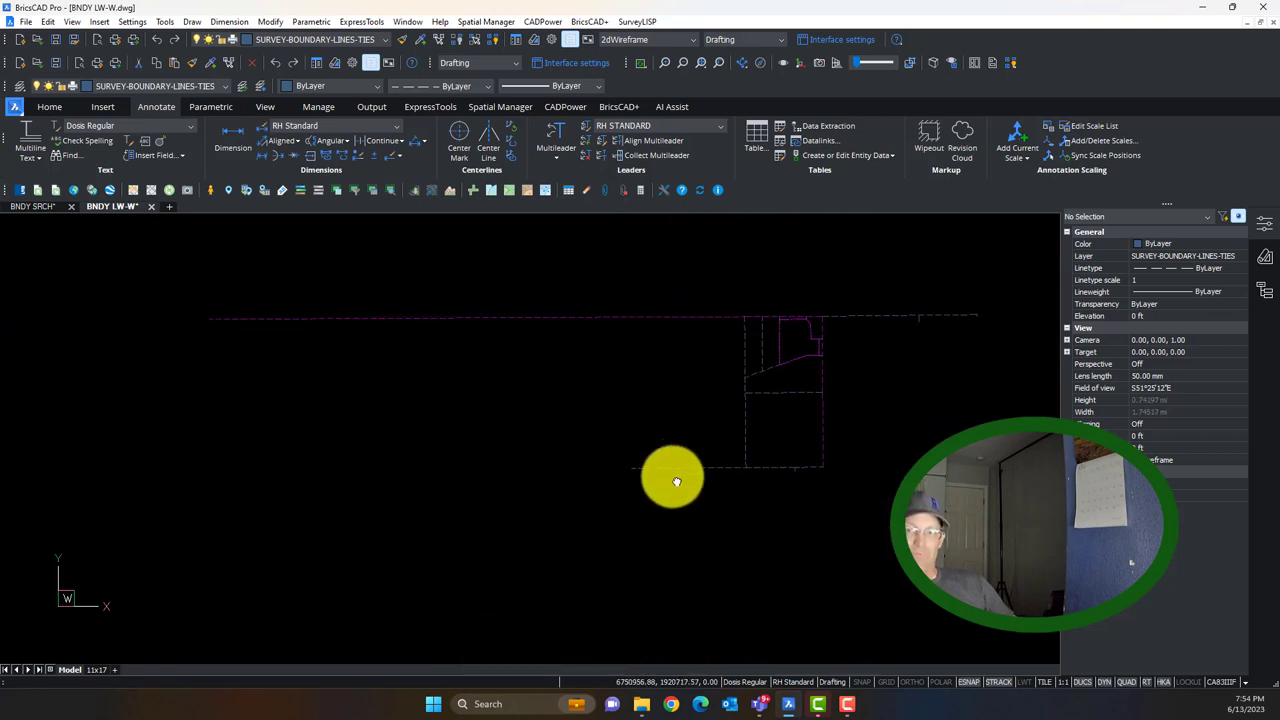
scroll(856, 390, "down", 3)
middle_click_drag(886, 508, 785, 422)
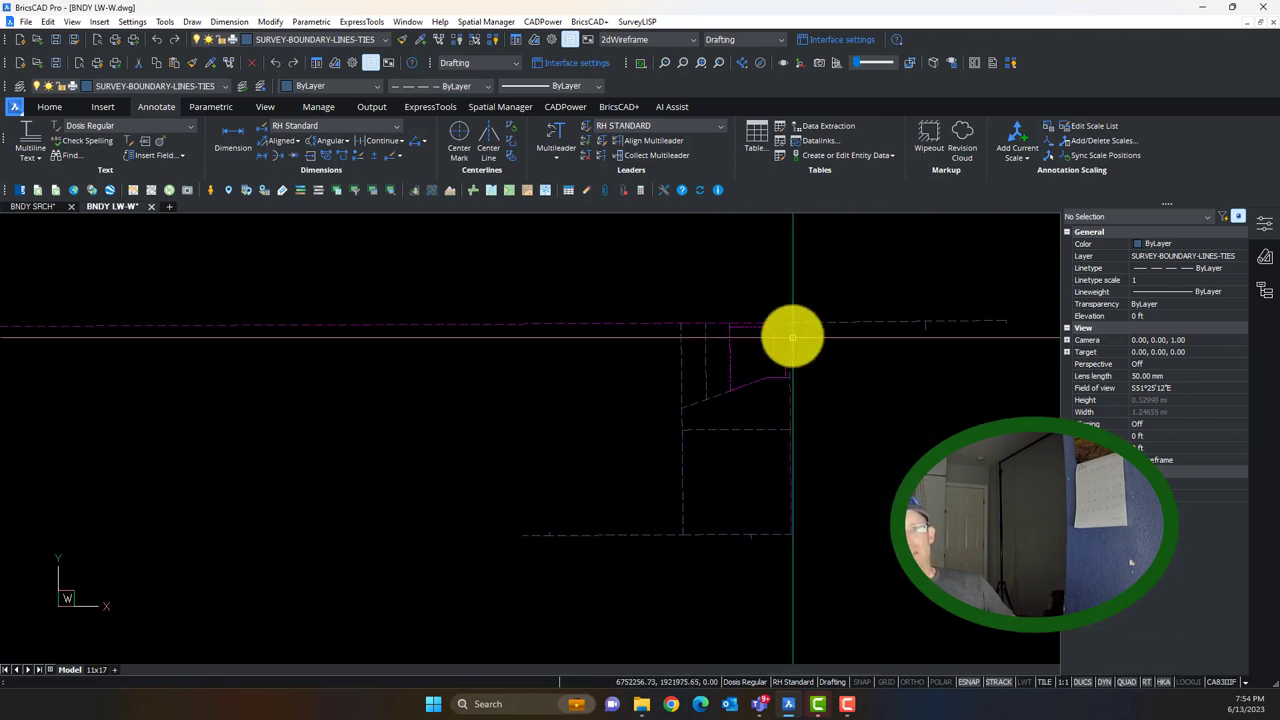
Look over the subject parcel's boundary polyline and the section line along its east side.
scroll(777, 323, "up", 1, "ctrl")
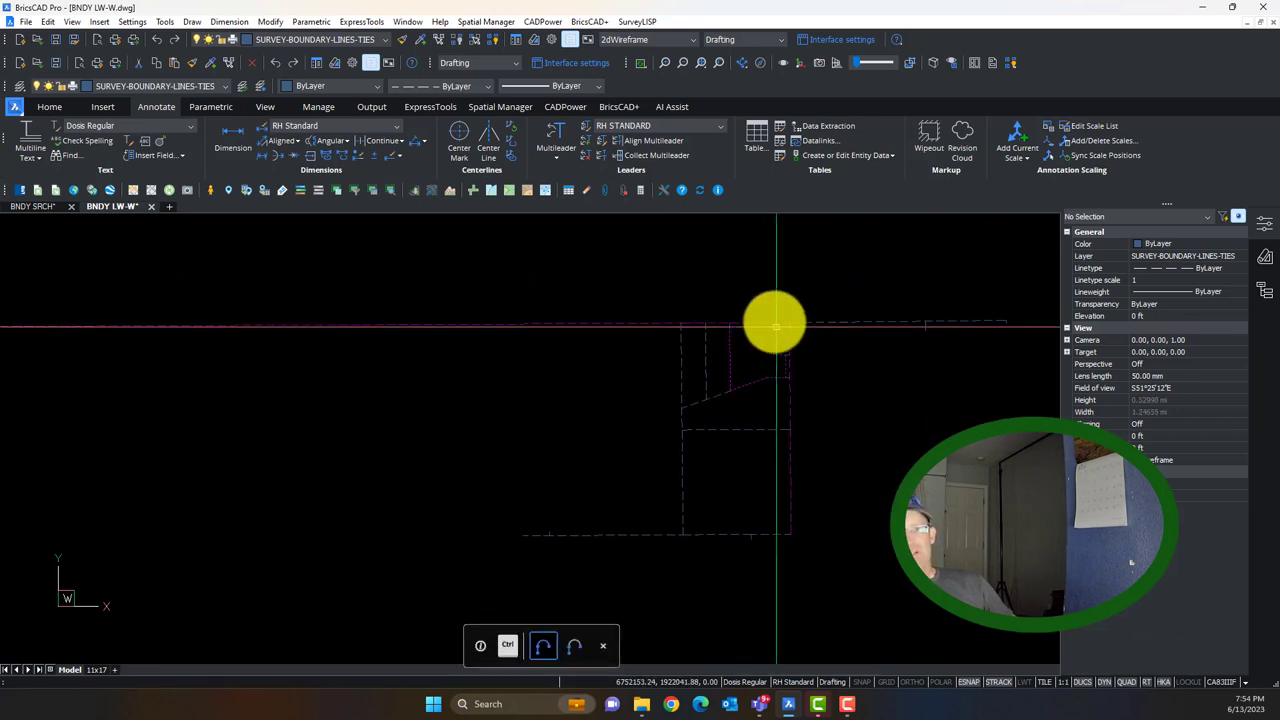
left_click(778, 355, "ctrl")
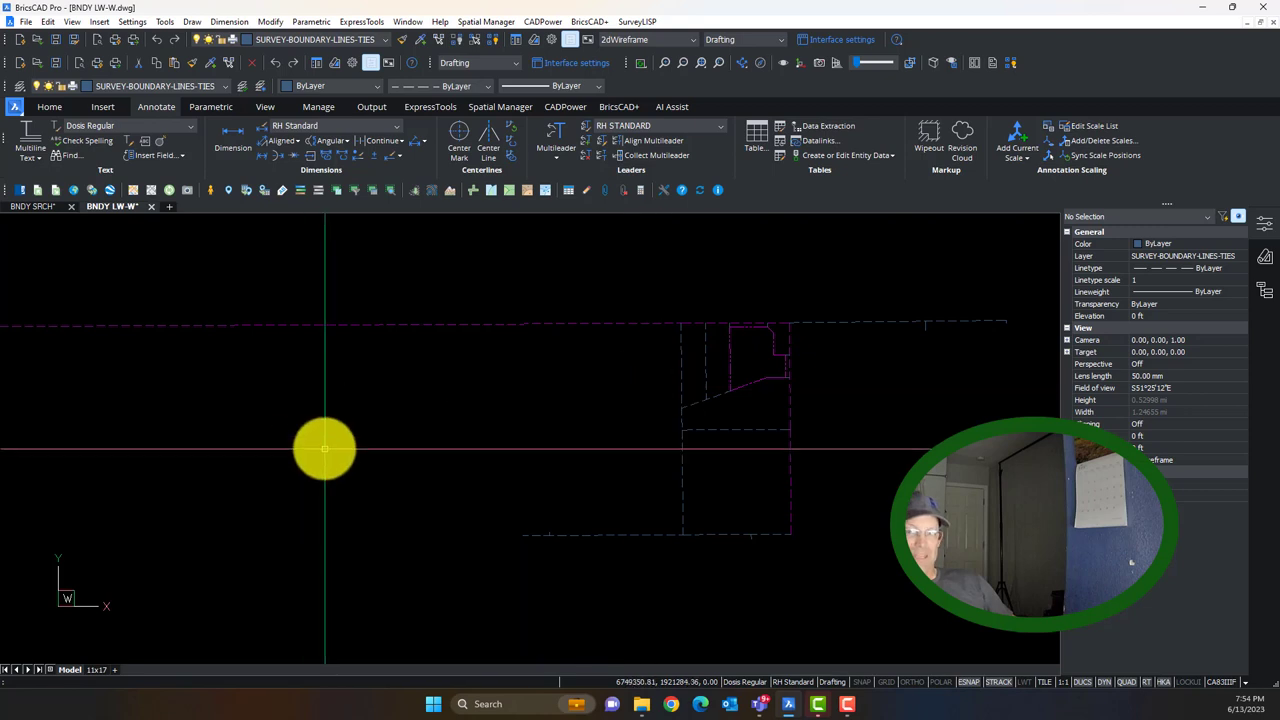
scroll(340, 455, "down", 2)
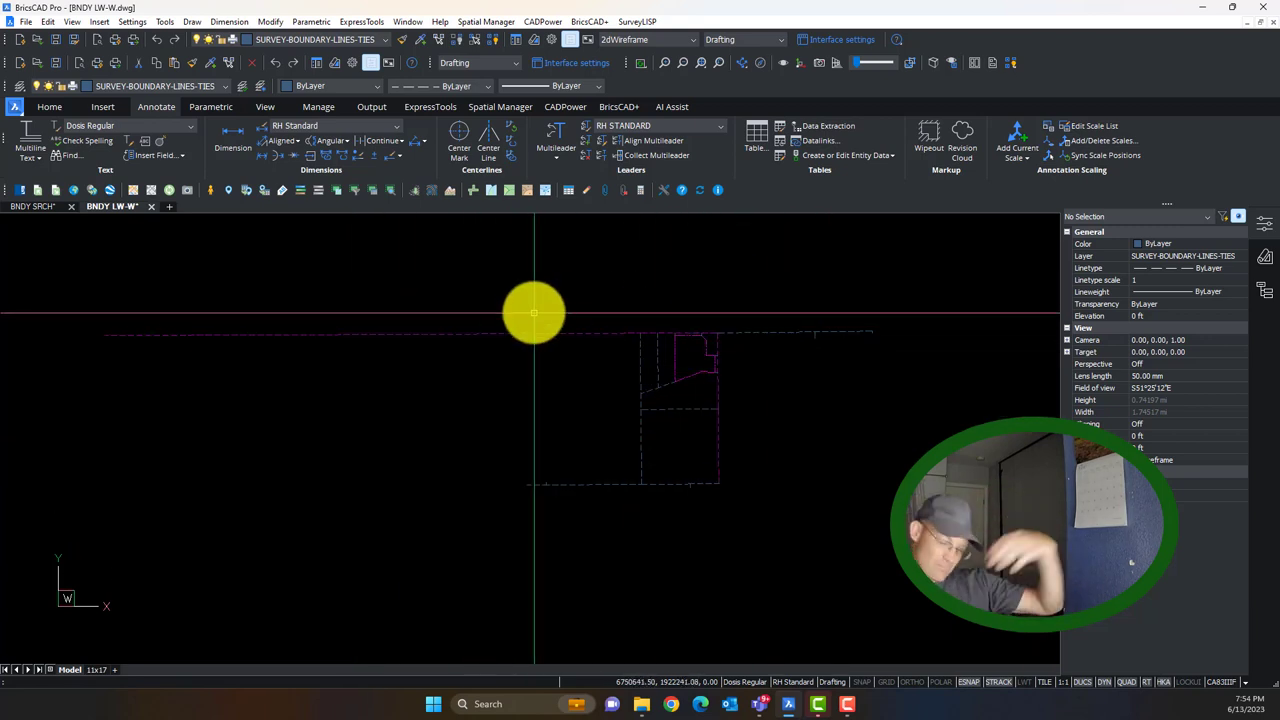
type("arc")
key("Return")
key("Escape")
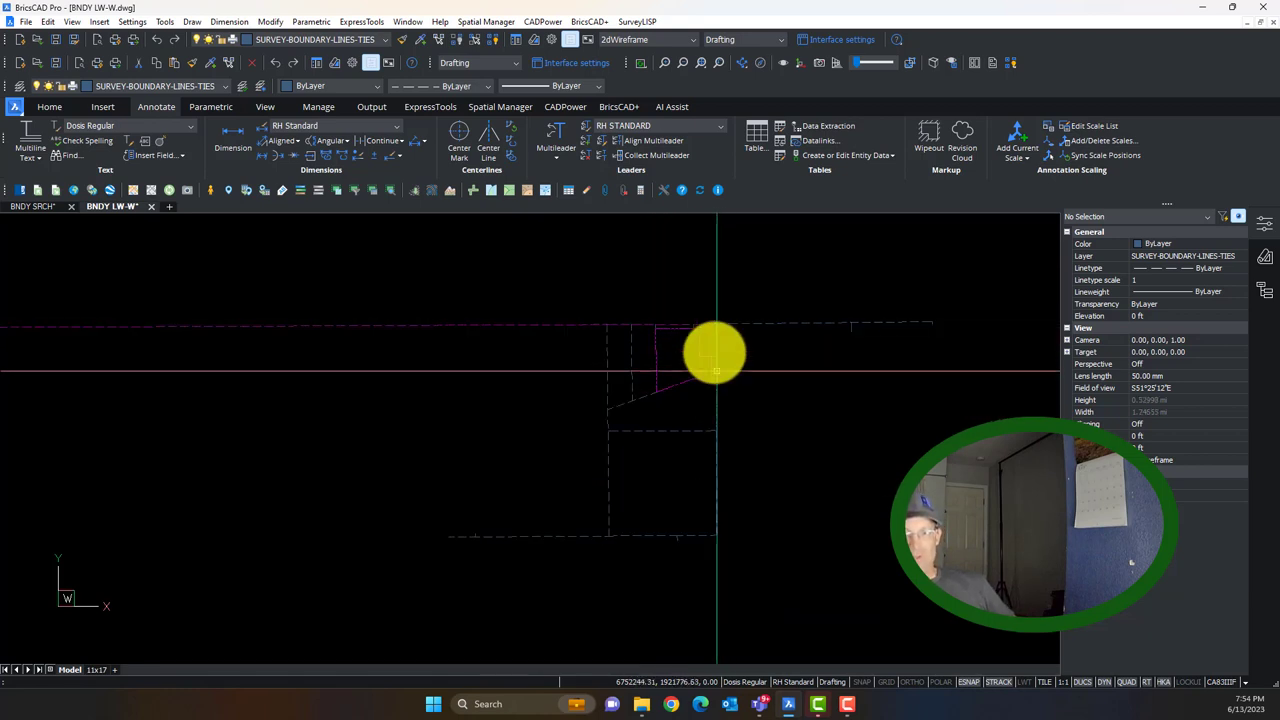
Examine the tie lines west and south of the subject parcel and the full westward extent of the north section line.
scroll(625, 321, "up", 2)
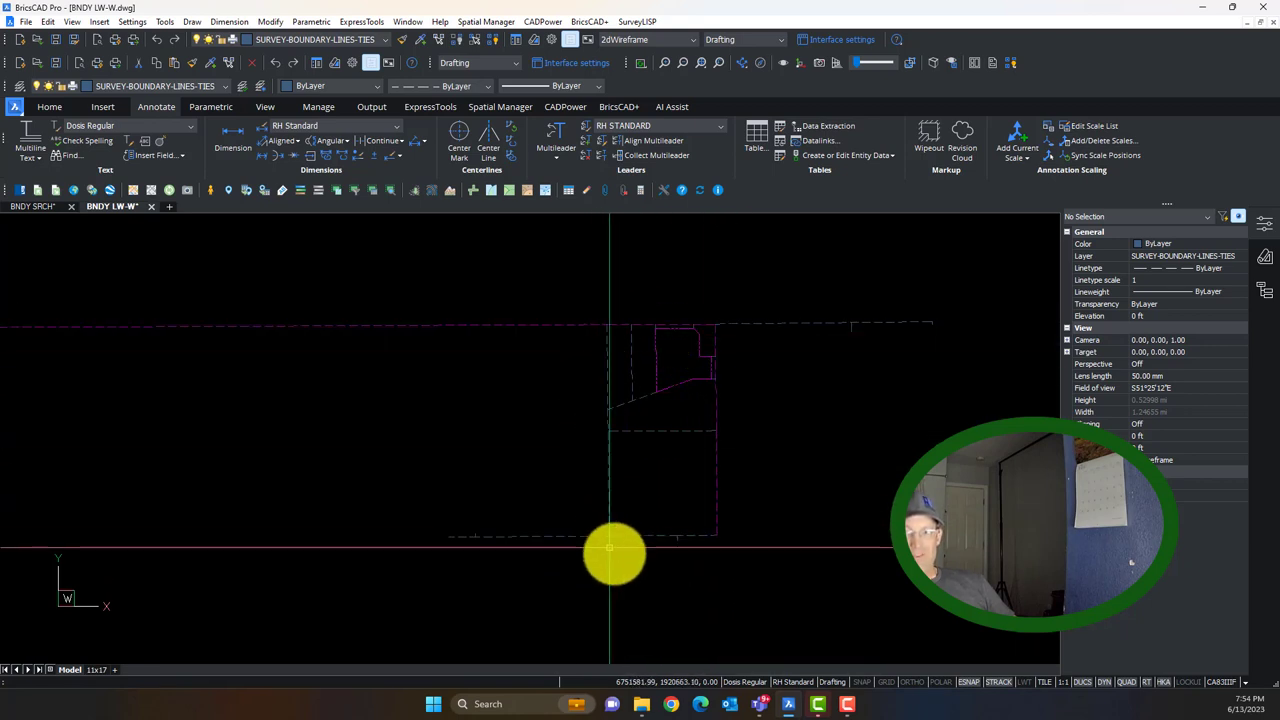
scroll(595, 460, "down", 2)
middle_click_drag(606, 486, 733, 484)
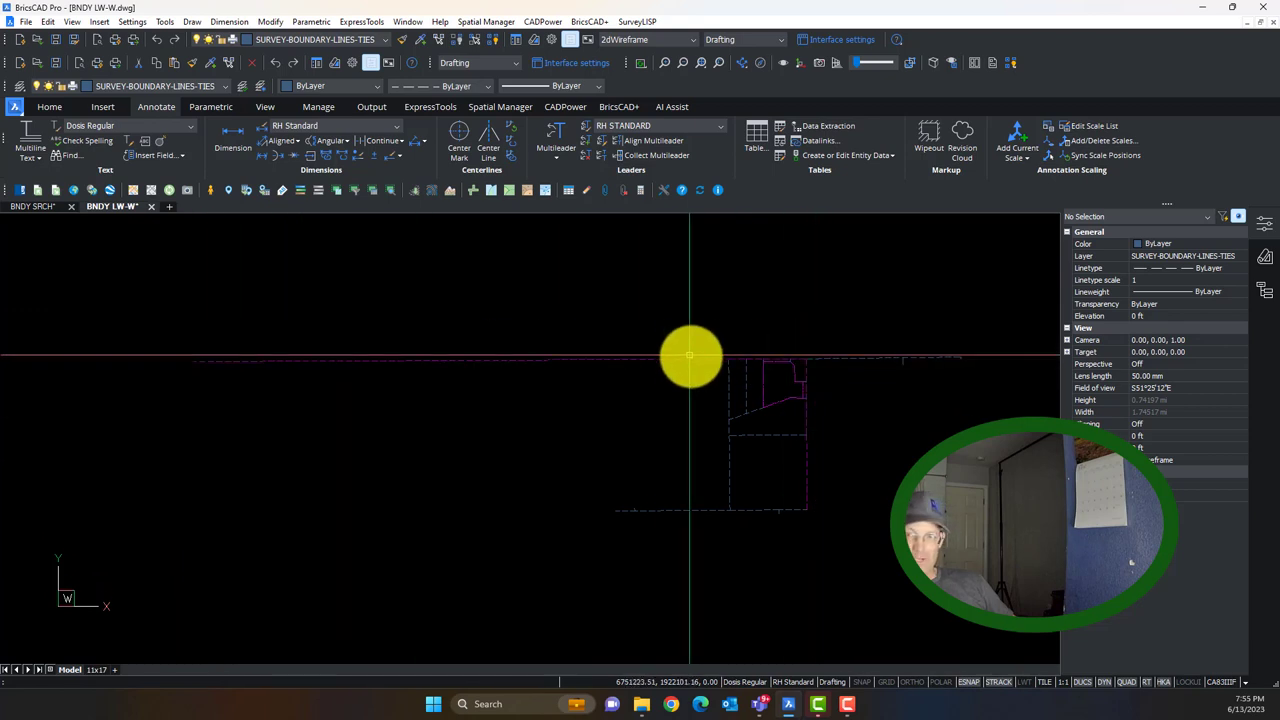
scroll(684, 470, "down", 3)
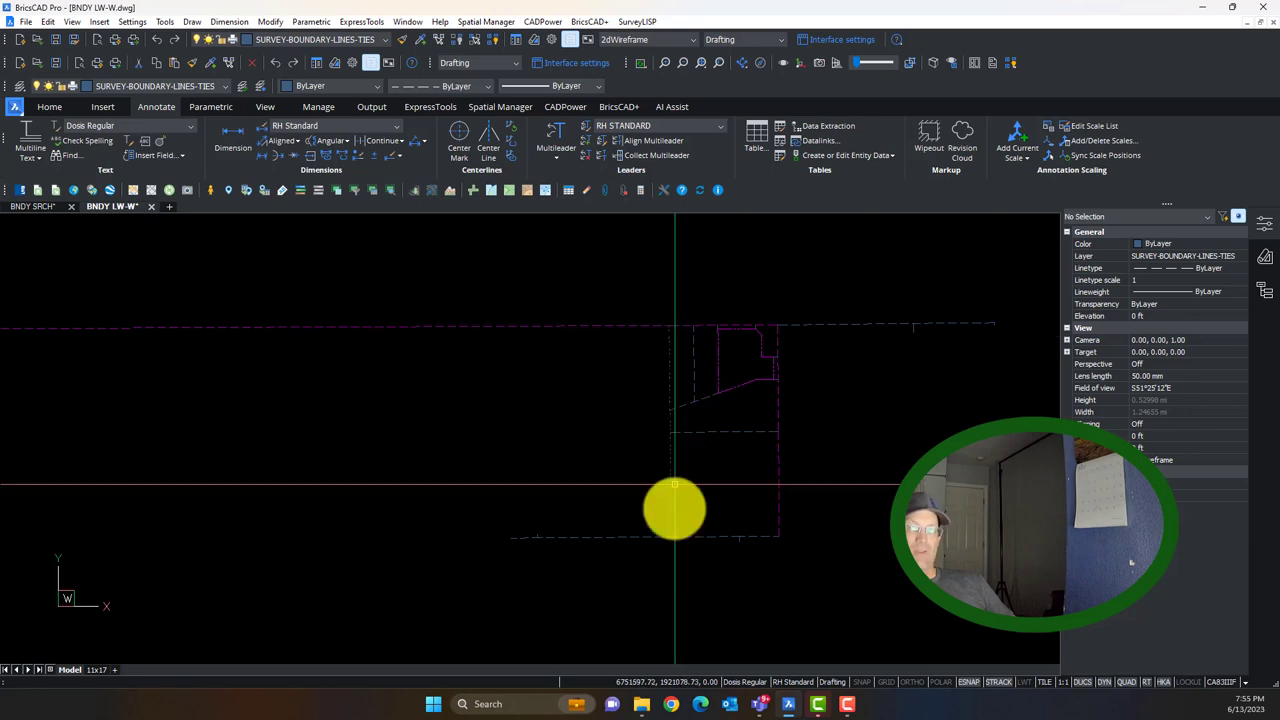
scroll(665, 478, "down", 3)
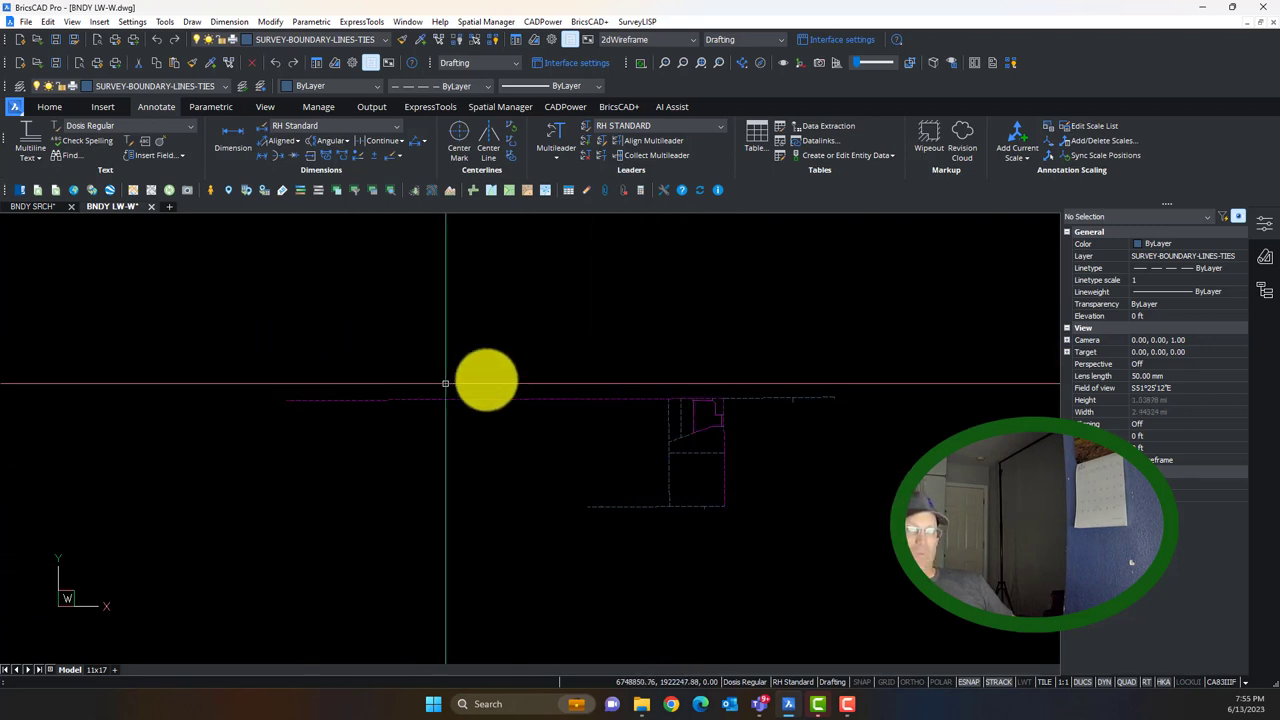
scroll(666, 420, "up", 3)
middle_click_drag(677, 566, 692, 489)
scroll(692, 489, "down", 3)
scroll(606, 449, "up", 3)
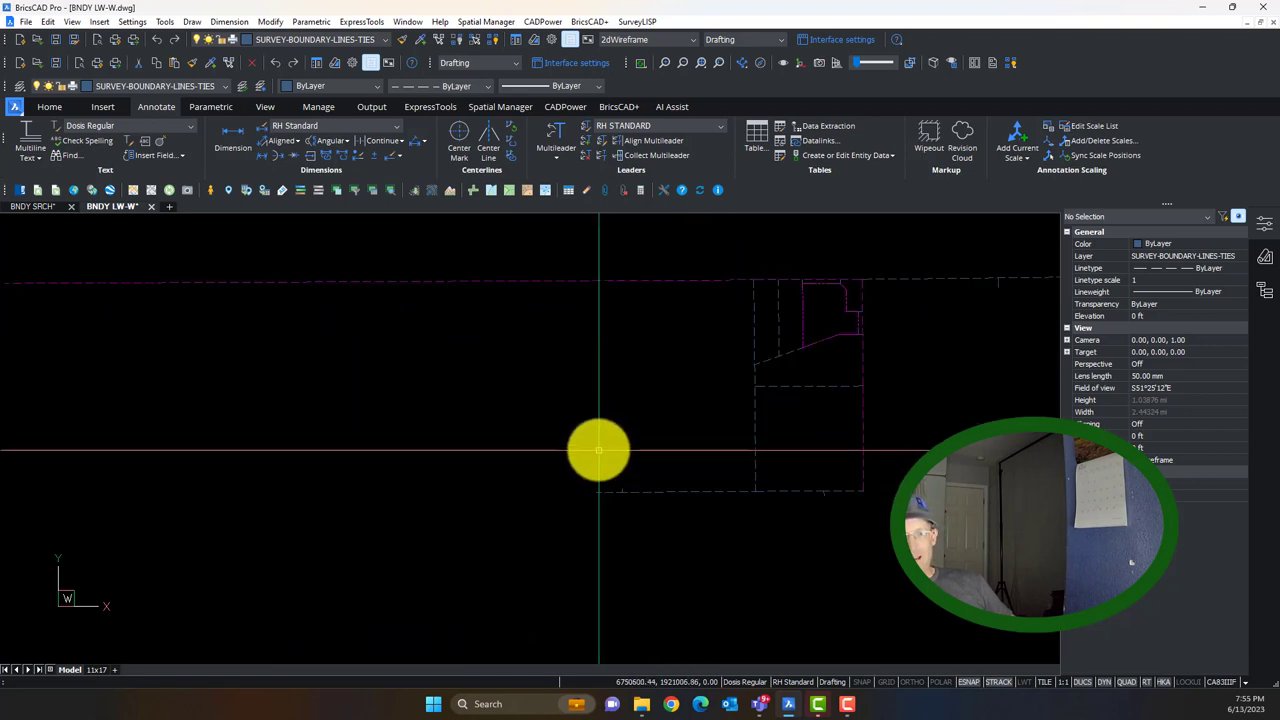